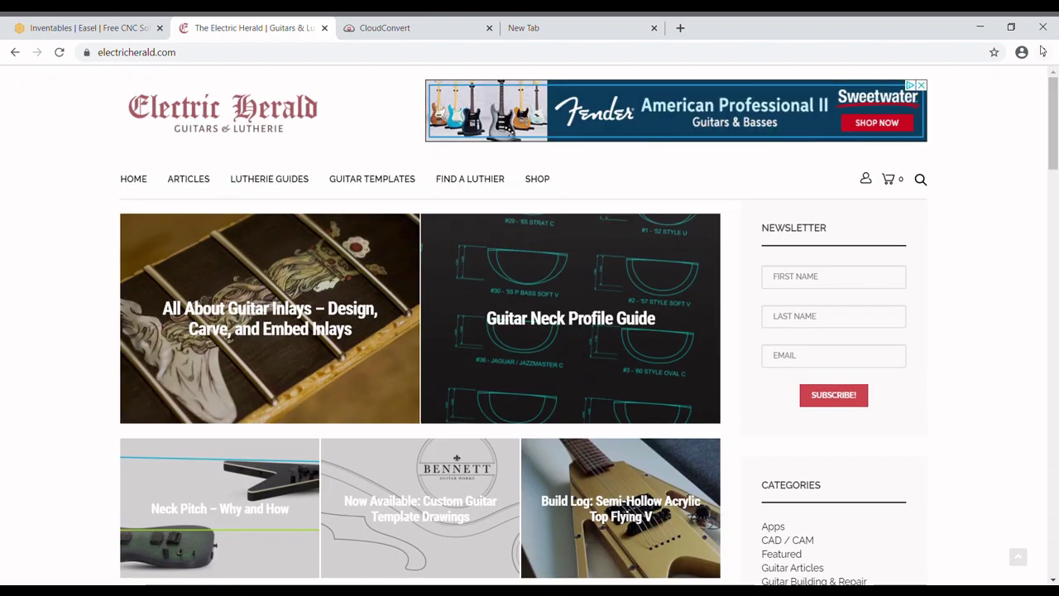
Find the Body – Front entry on the Fender Stratocaster page of Electric Herald's free guitar templates.
click(370, 182)
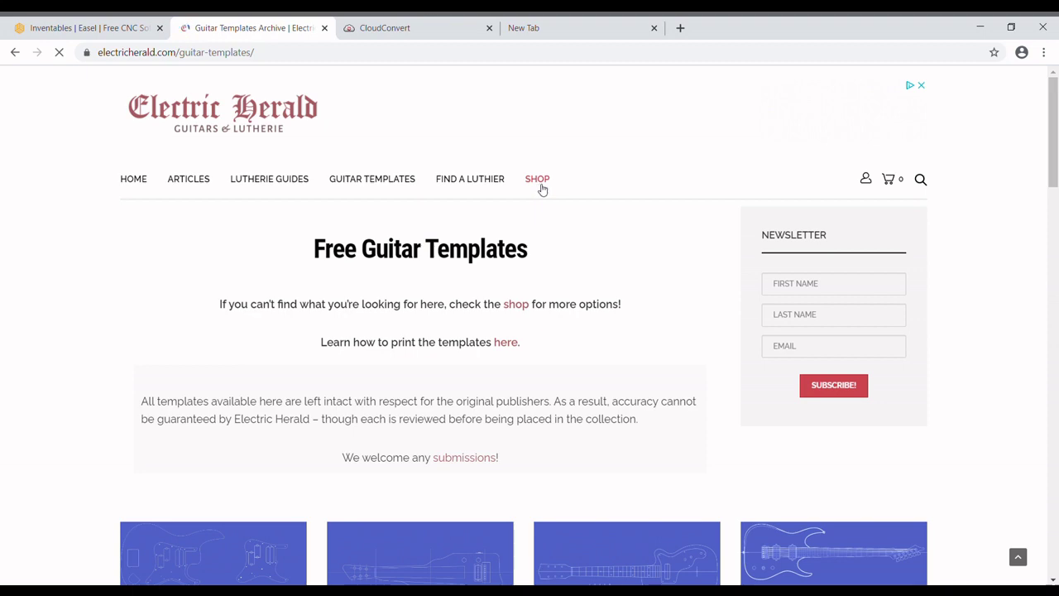
drag(1054, 97, 1055, 443)
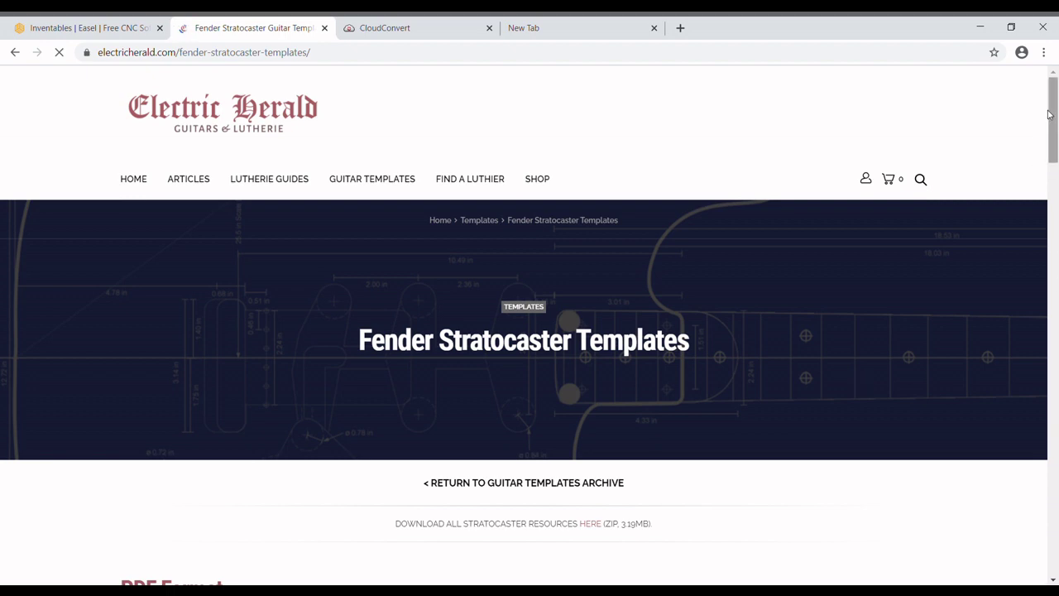
drag(1051, 113, 1052, 304)
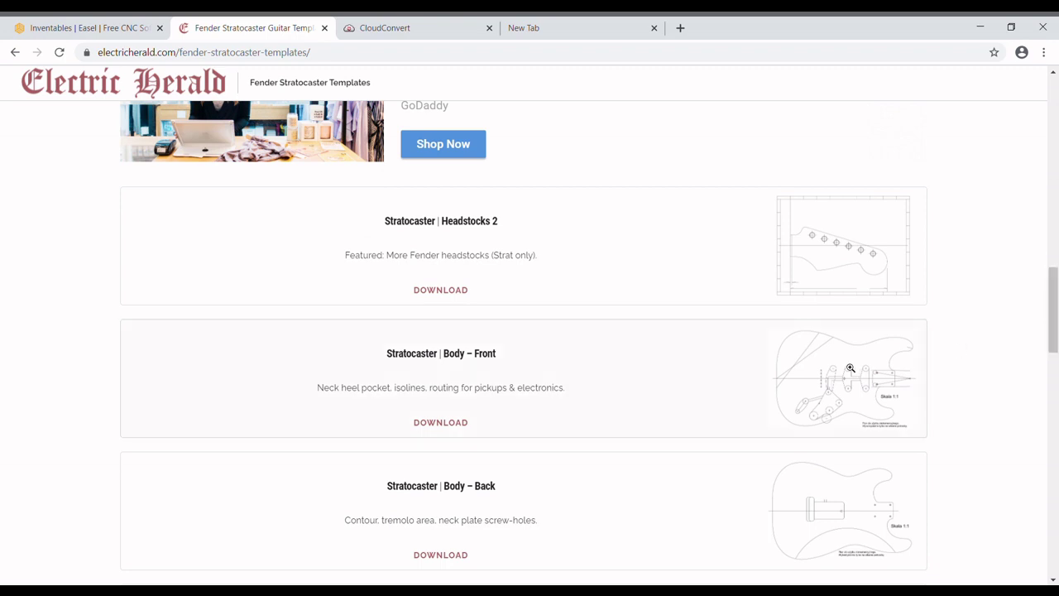
Open the Stratocaster Body – Front template PDF, look over the drawing, and close it.
click(450, 424)
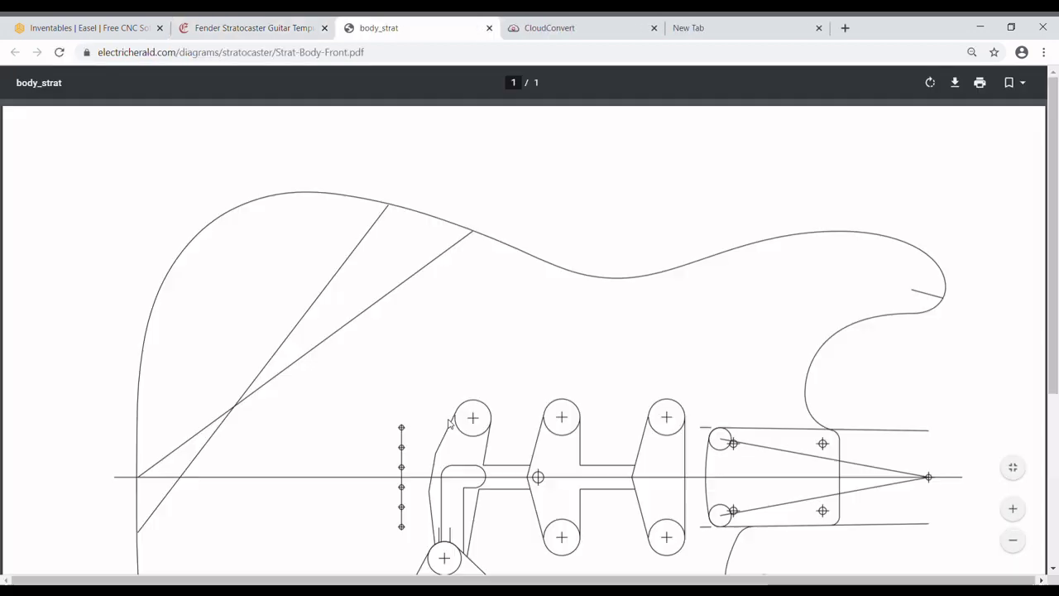
drag(1051, 243, 1056, 291)
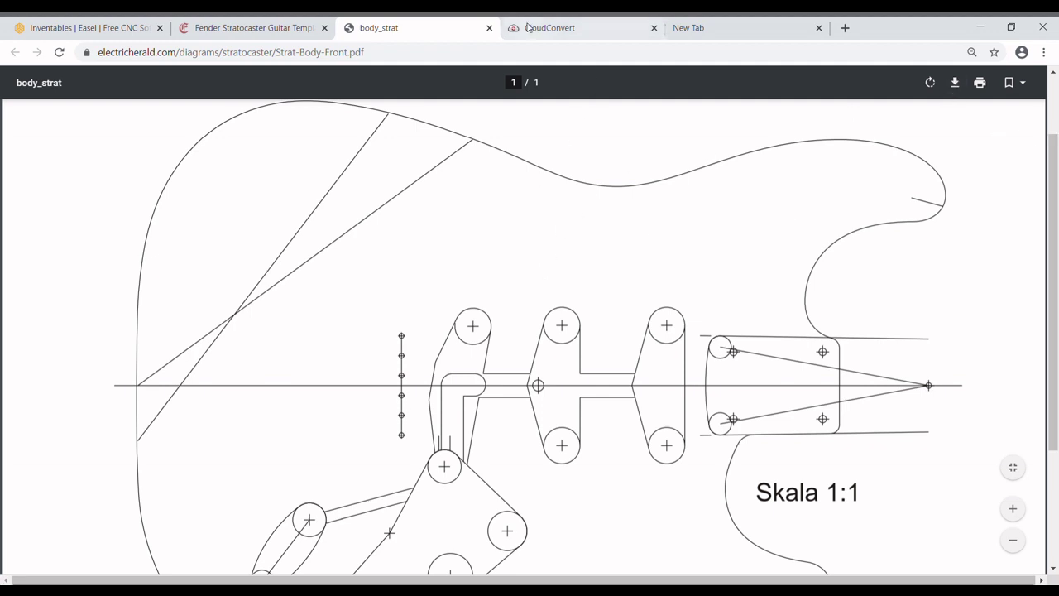
click(489, 28)
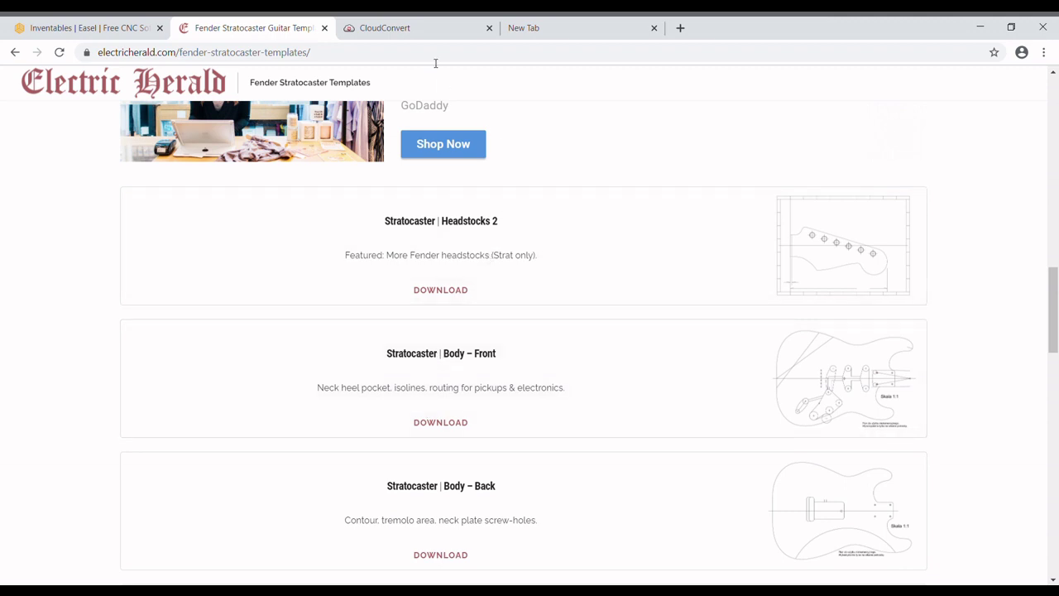
Switch to CloudConvert, add Strat-Body-Front.pdf to the file list, and set its conversion format to DXF.
click(419, 31)
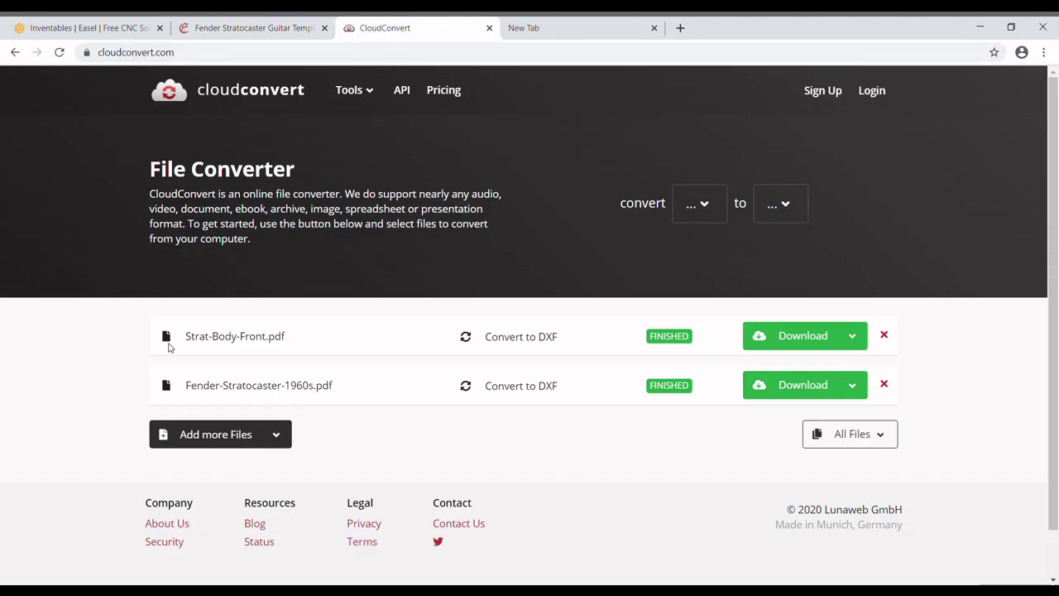
click(237, 445)
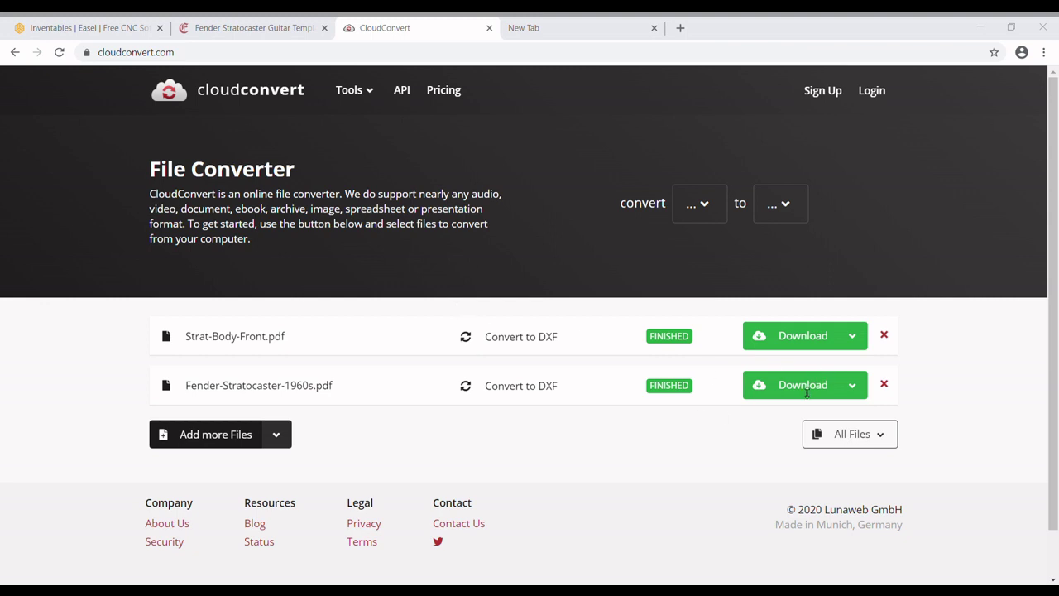
click(802, 363)
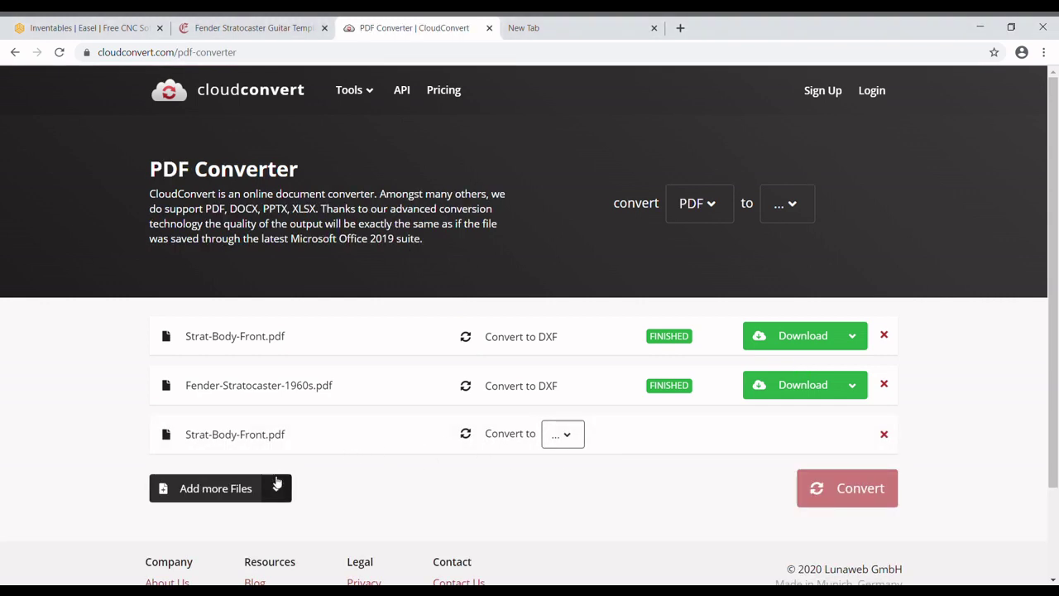
click(571, 434)
mouse_move(361, 415)
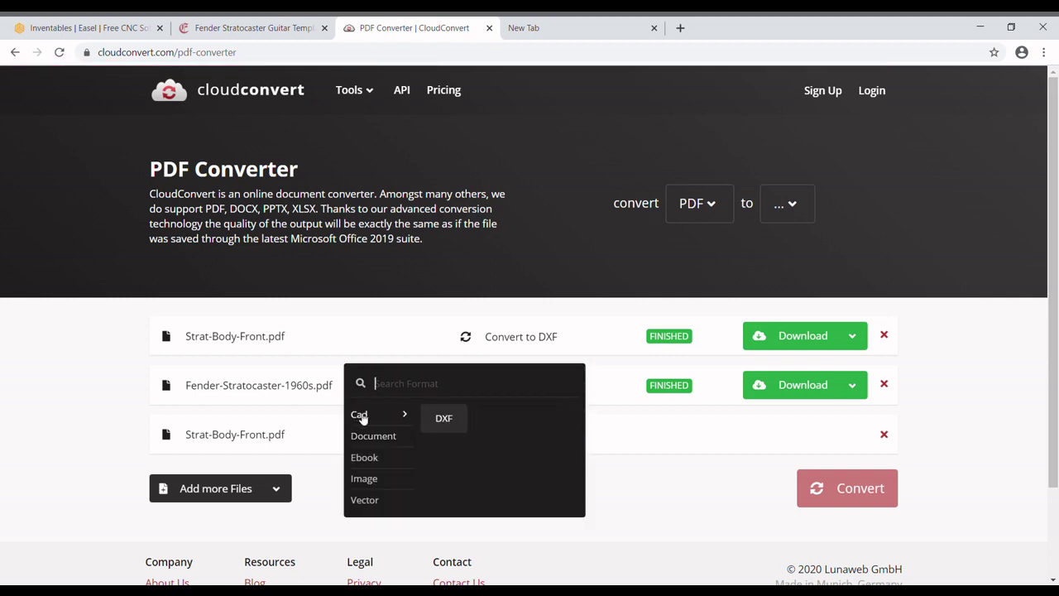
click(443, 419)
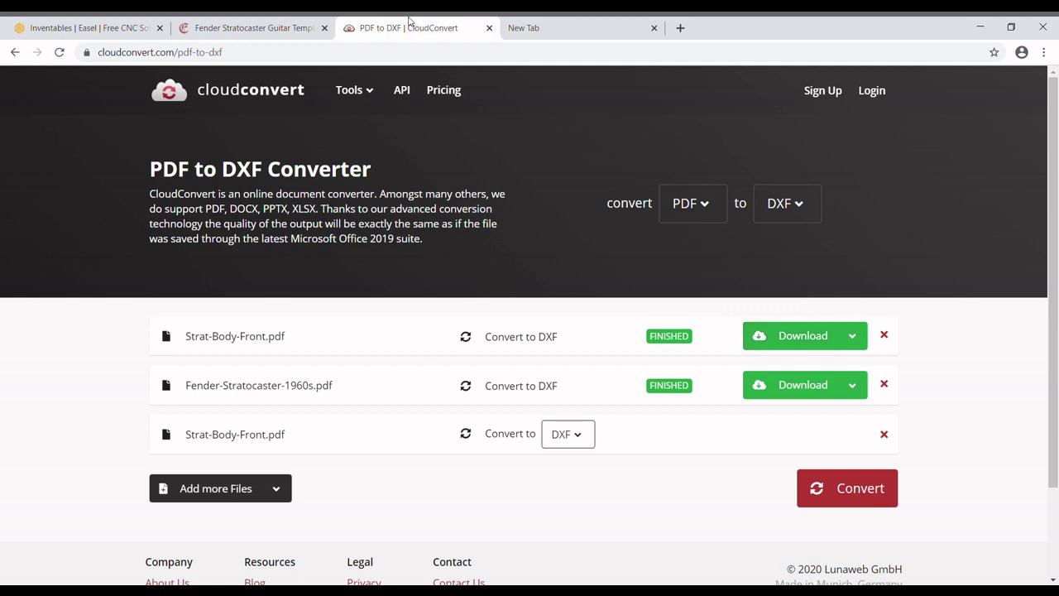
Close the Stratocaster templates, CloudConvert and blank browser tabs, leaving only the Inventables page open.
click(324, 28)
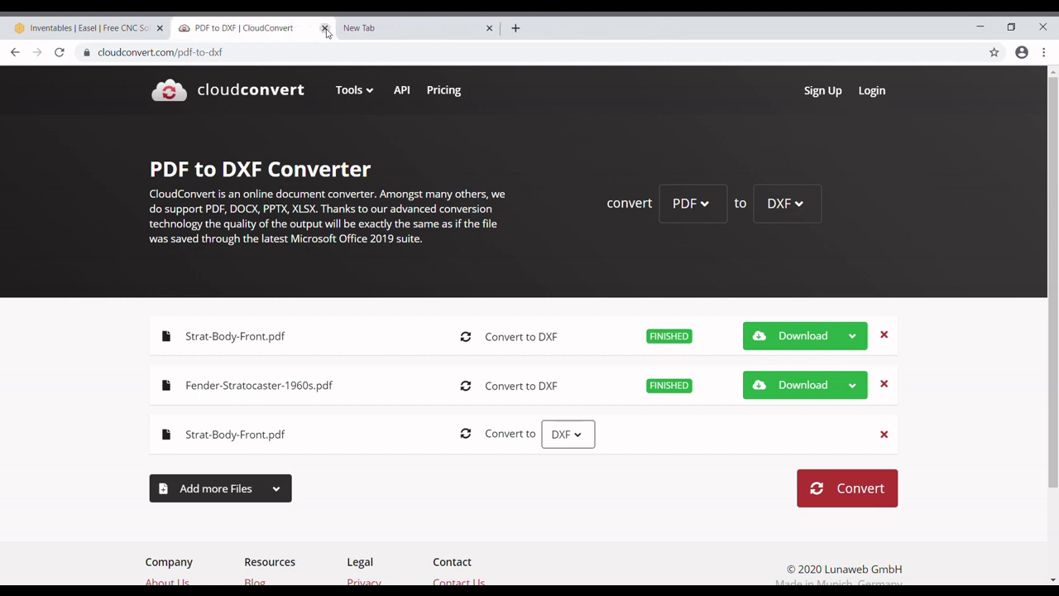
click(325, 28)
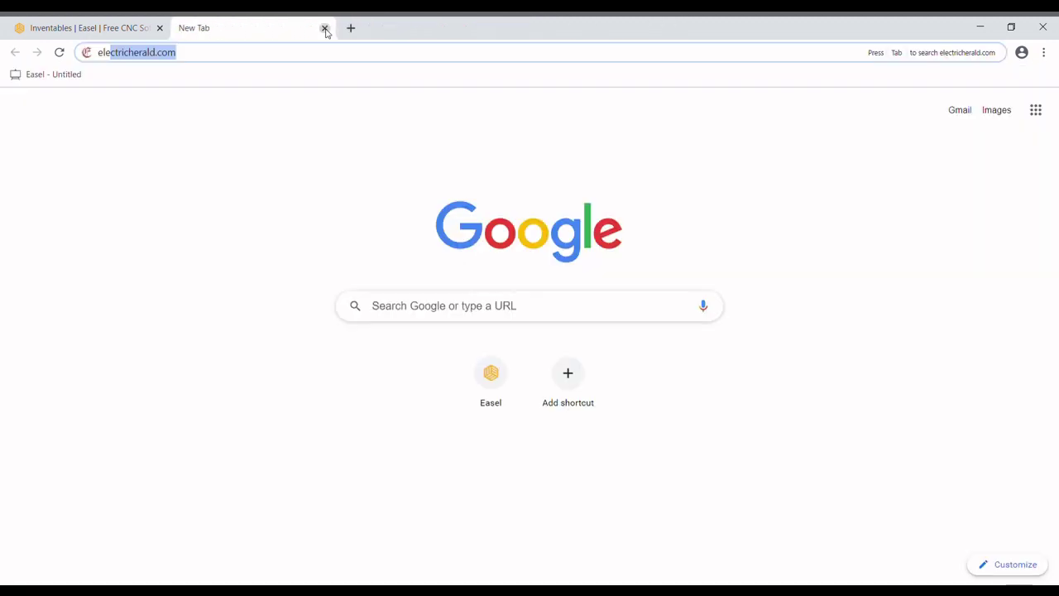
click(325, 28)
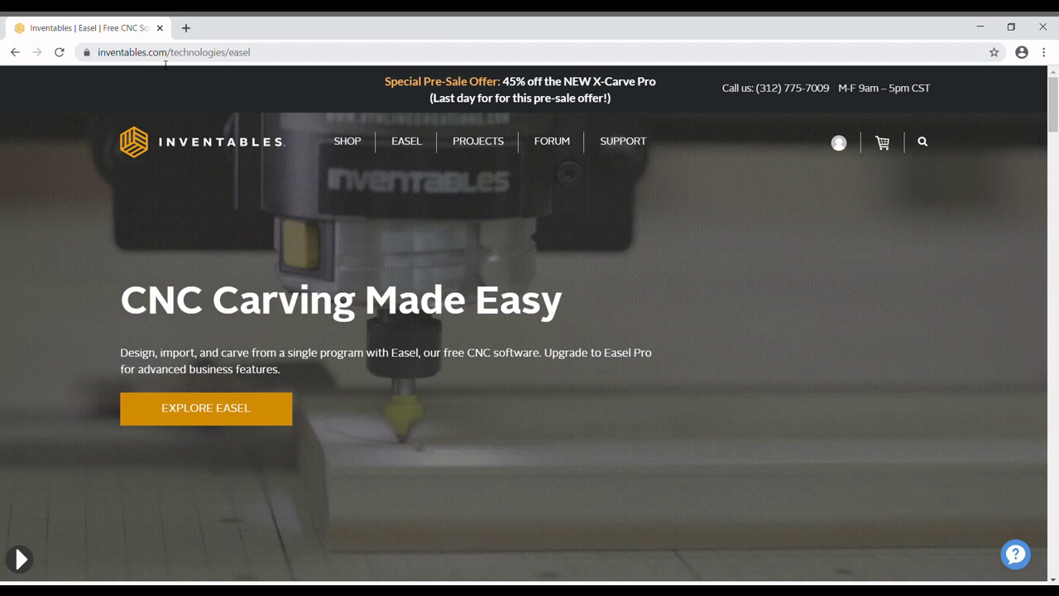
Load the easel.com website in the browser.
click(264, 63)
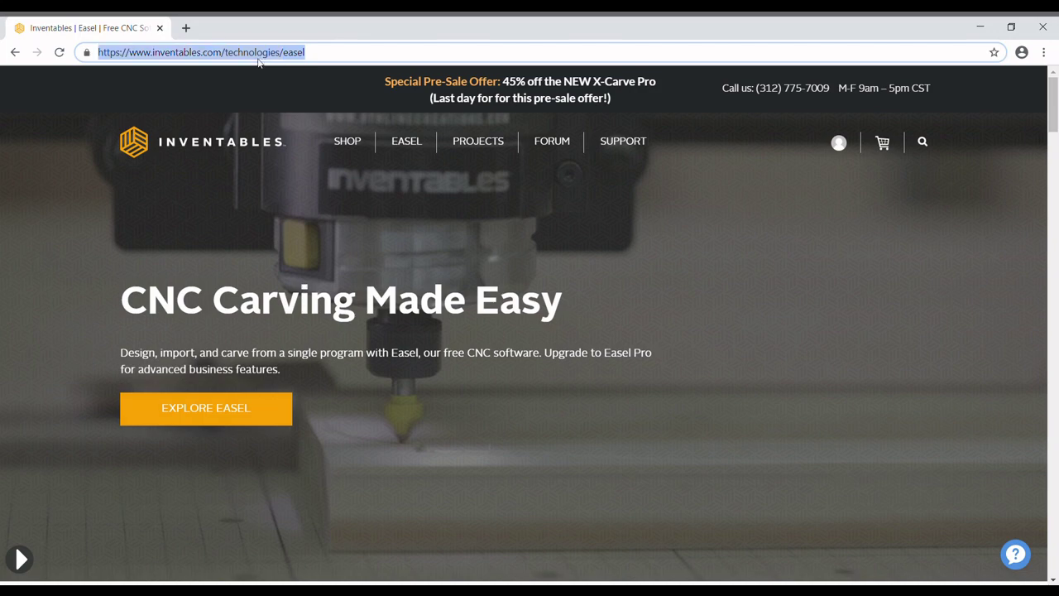
click(261, 63)
text(eas)
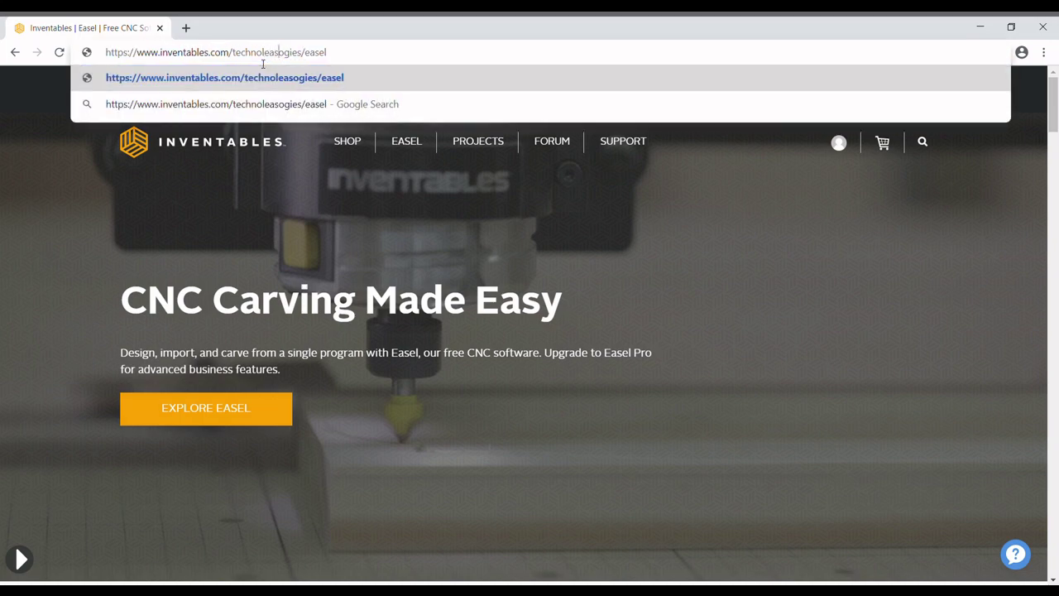
triple_click(263, 64)
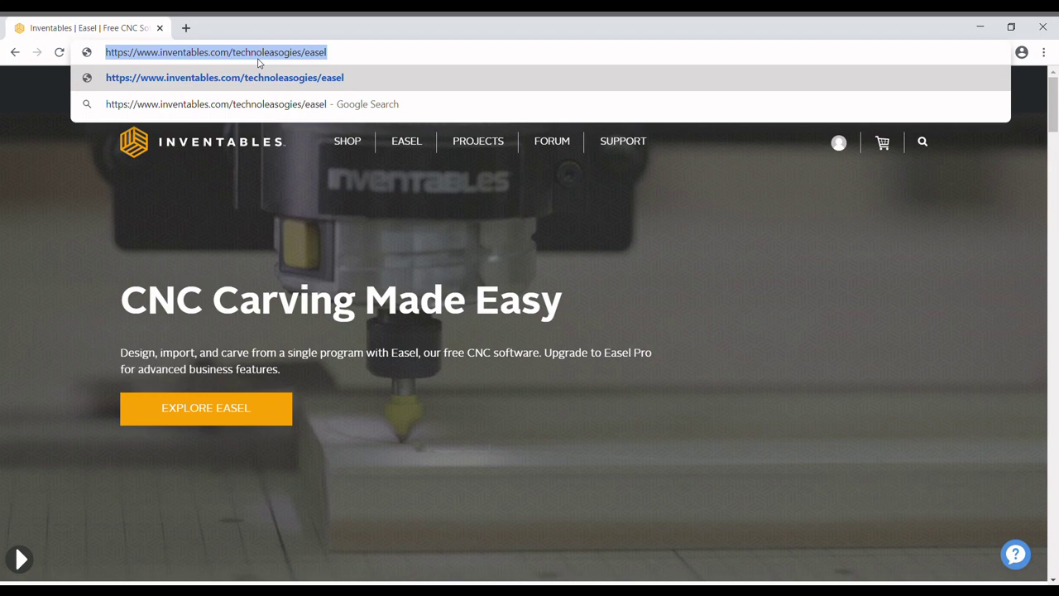
text(ease)
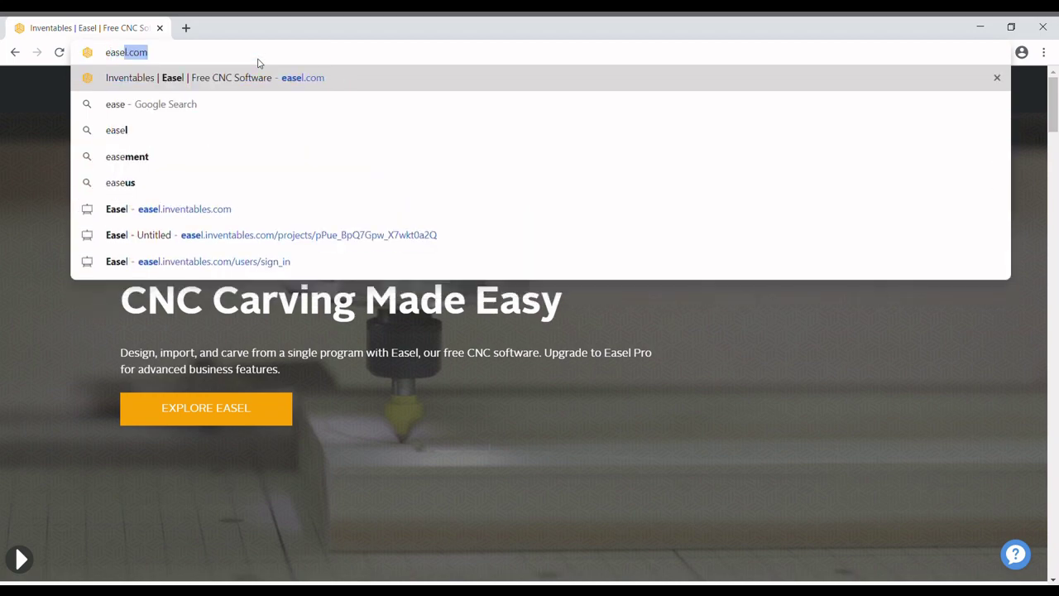
text(l.com)
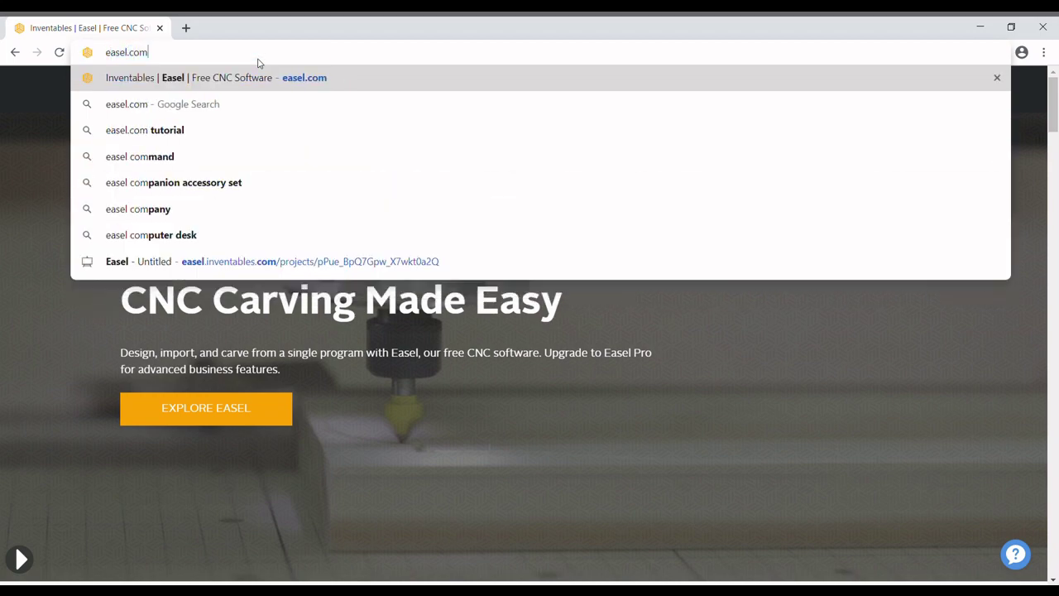
key(Return)
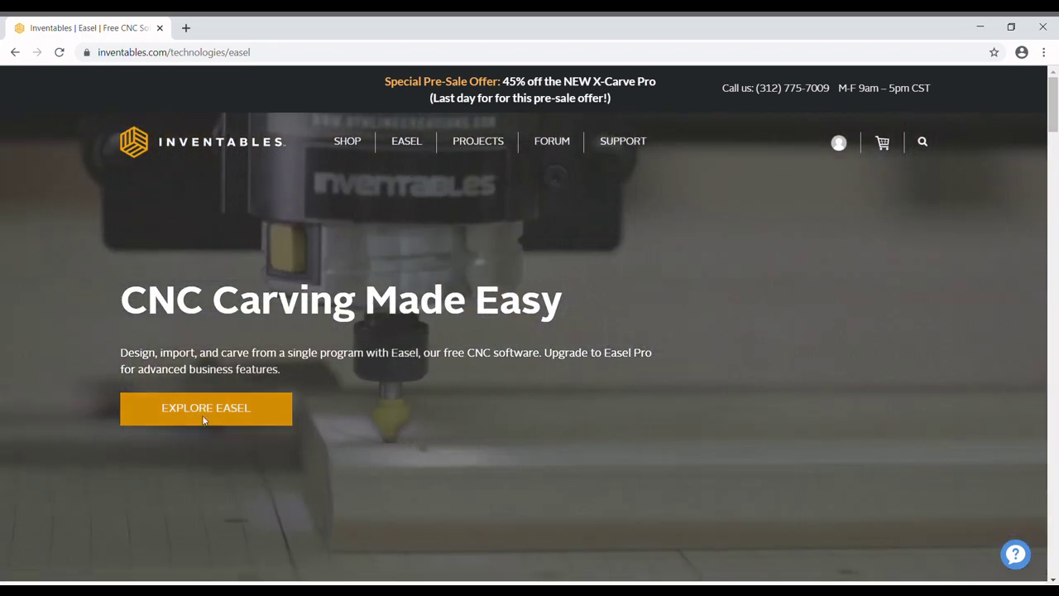
Launch Easel and open the stratocaster project, reviewing its material dimensions and workpiece preview.
click(206, 414)
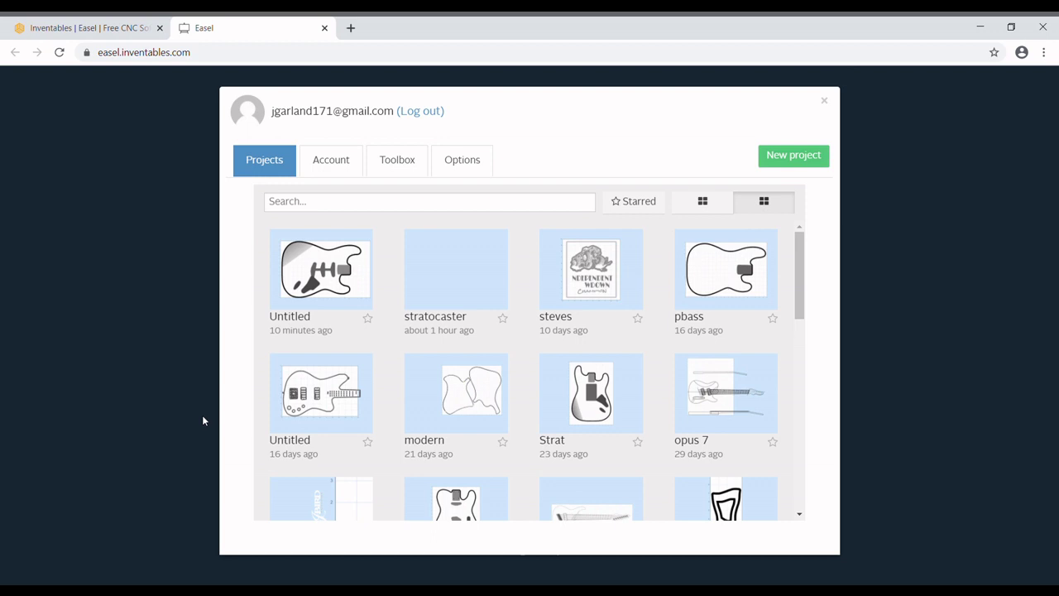
click(426, 289)
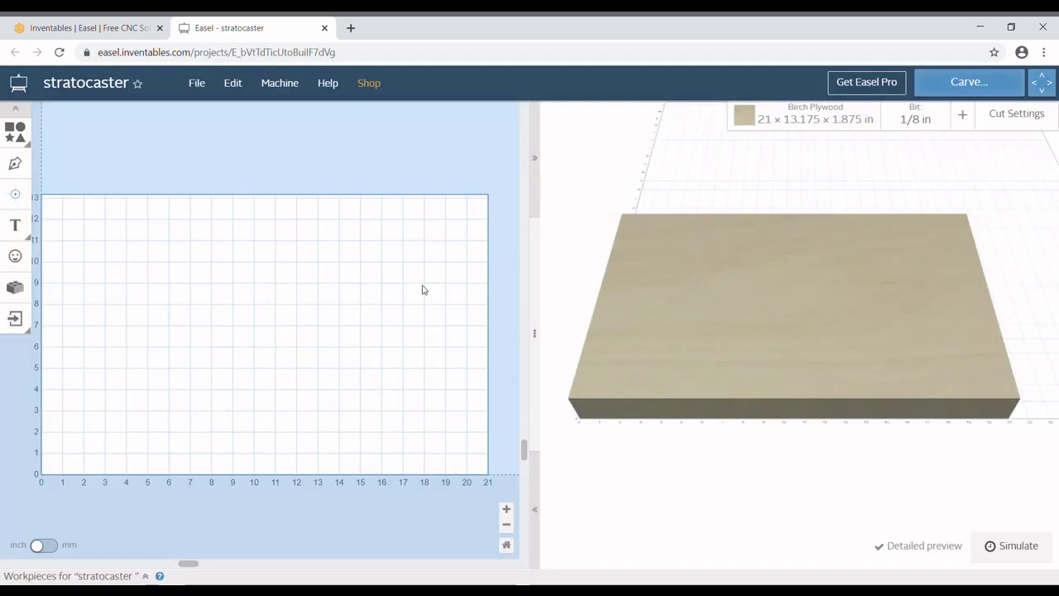
click(824, 122)
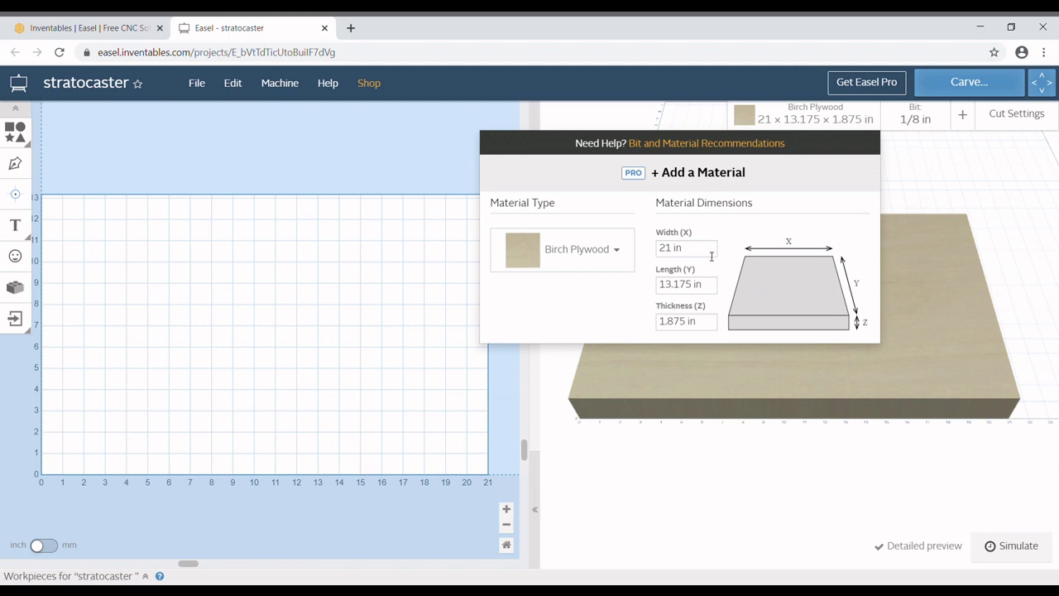
click(733, 365)
drag(733, 364, 738, 286)
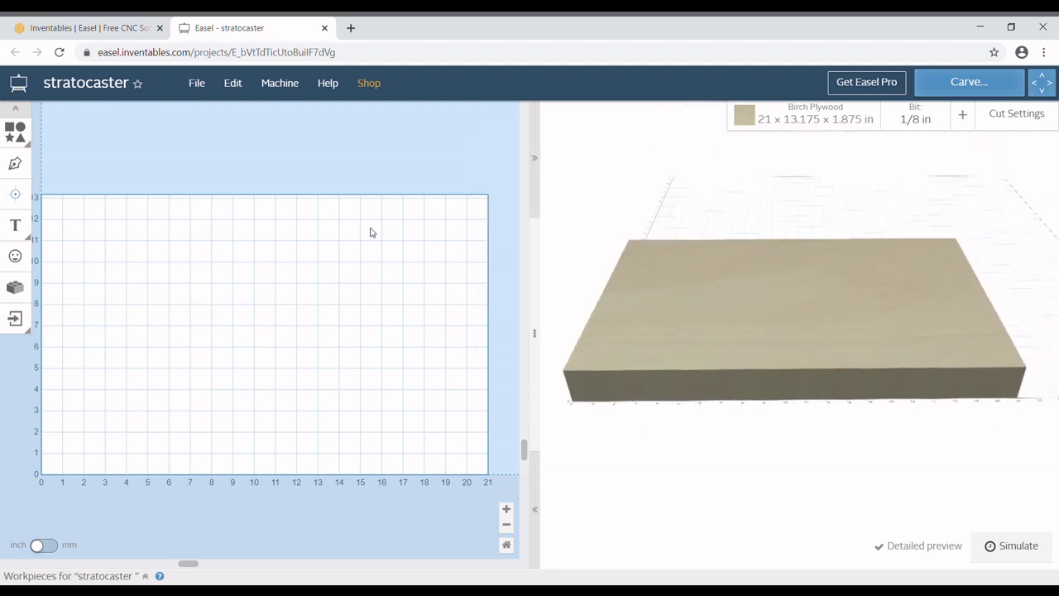
Import Strat-Body-Front.dxf into the workpiece with Joined lines mode and the On Path cut setting.
click(15, 319)
click(97, 286)
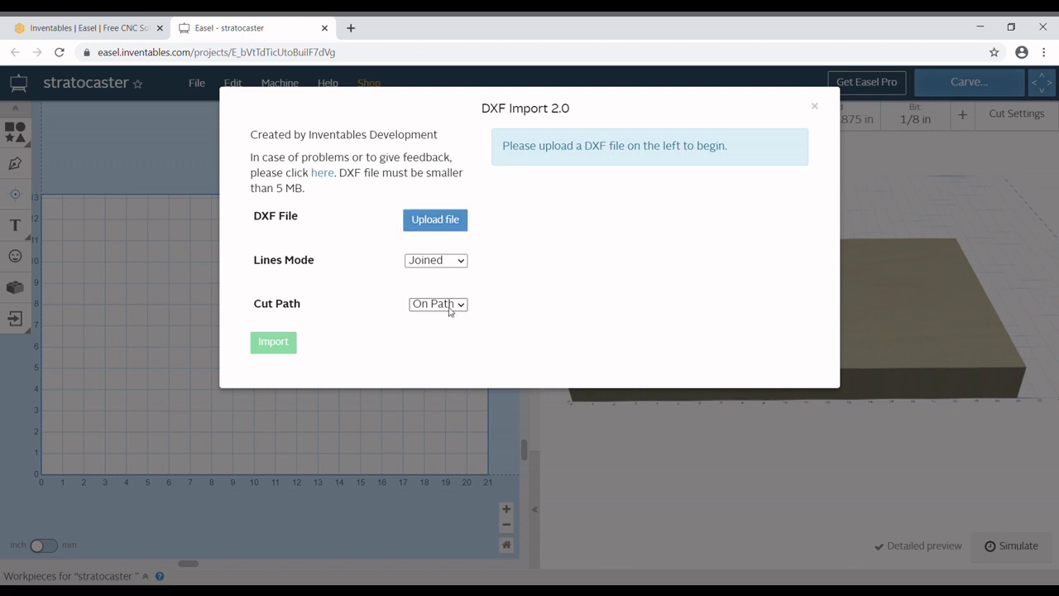
click(441, 225)
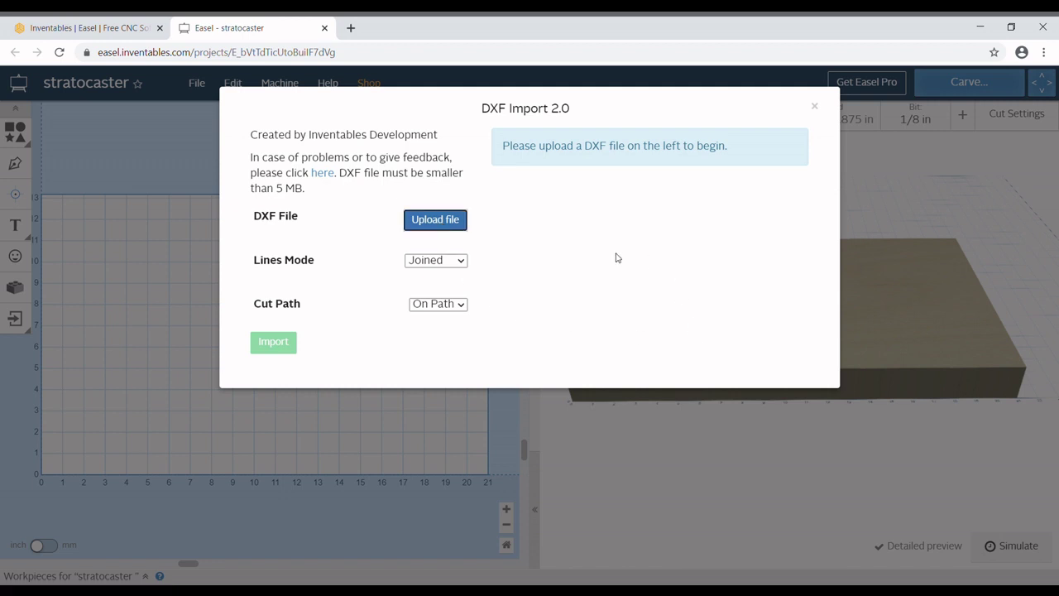
click(442, 227)
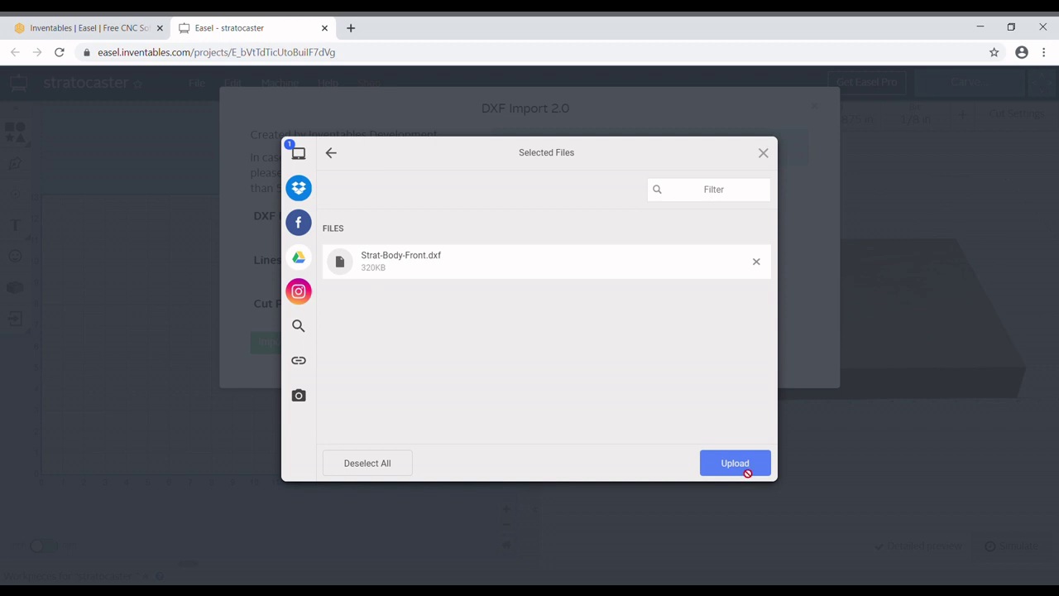
click(746, 470)
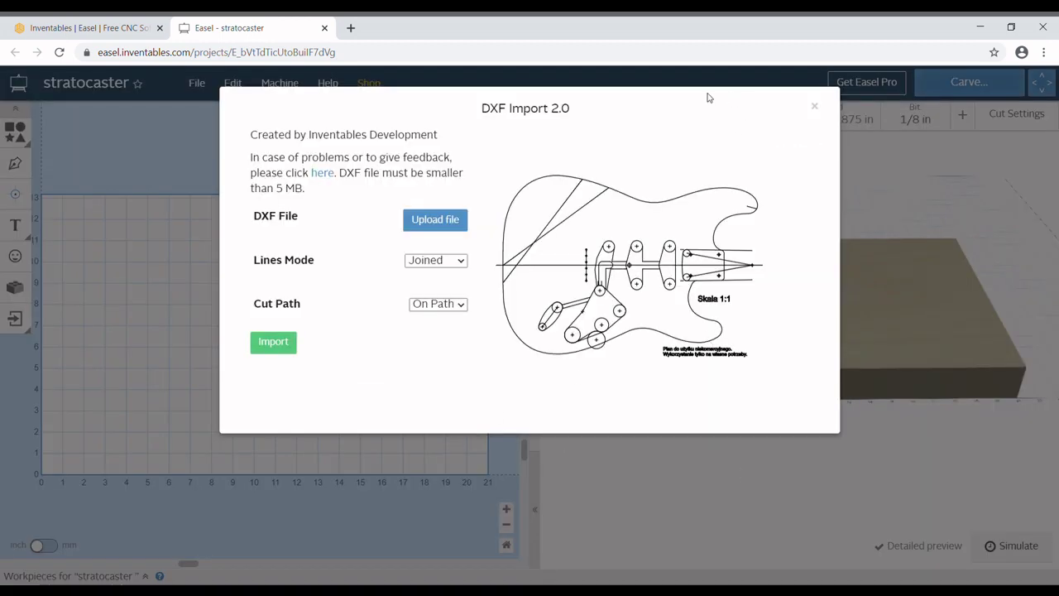
click(276, 346)
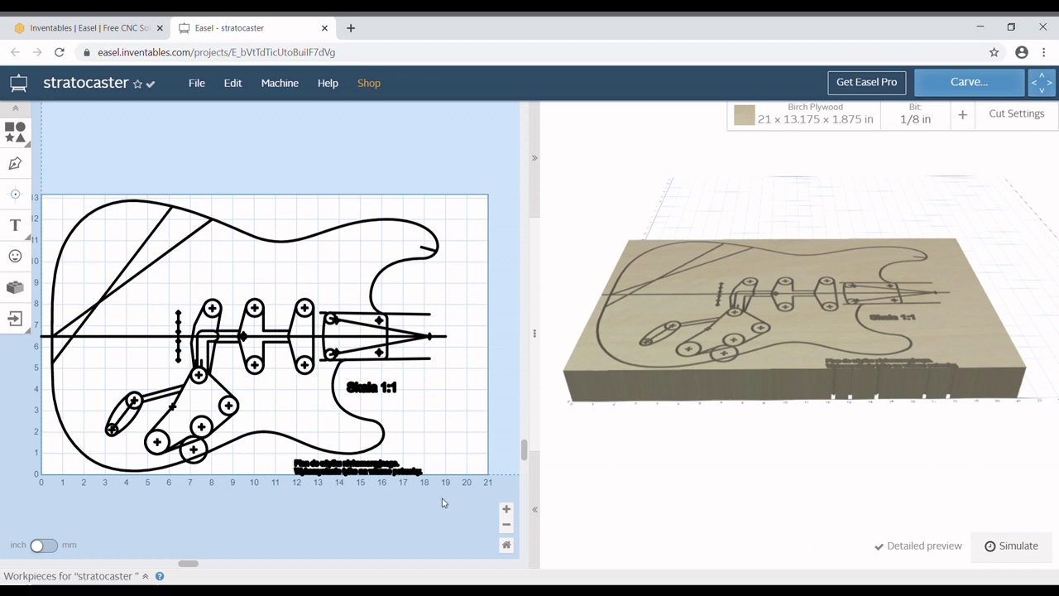
Delete the two-line note below the guitar body and the "Skala 1:1" label, keeping the body outline.
drag(440, 495, 289, 458)
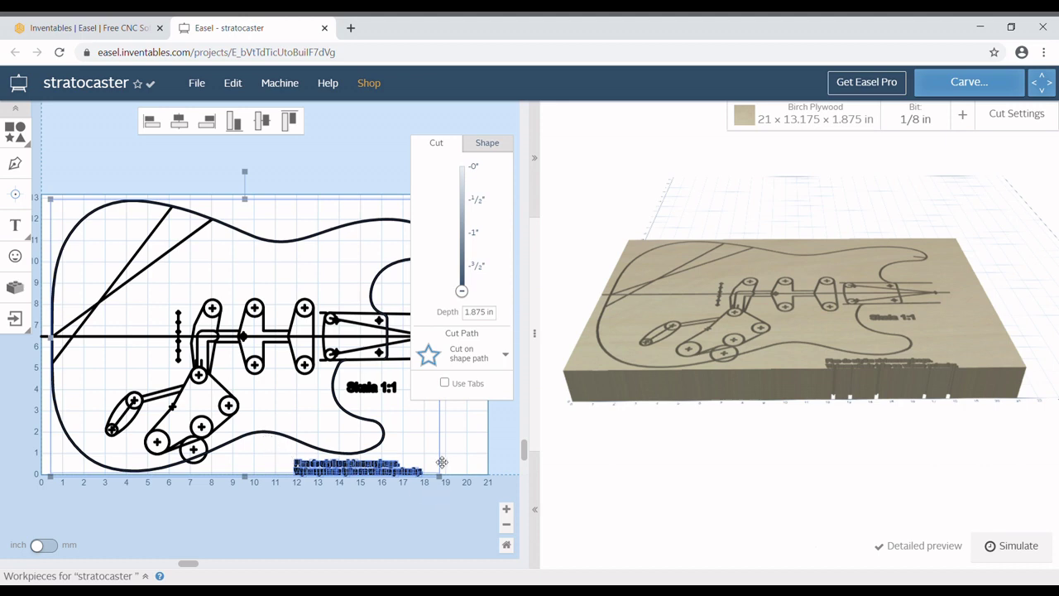
shift+click(292, 443)
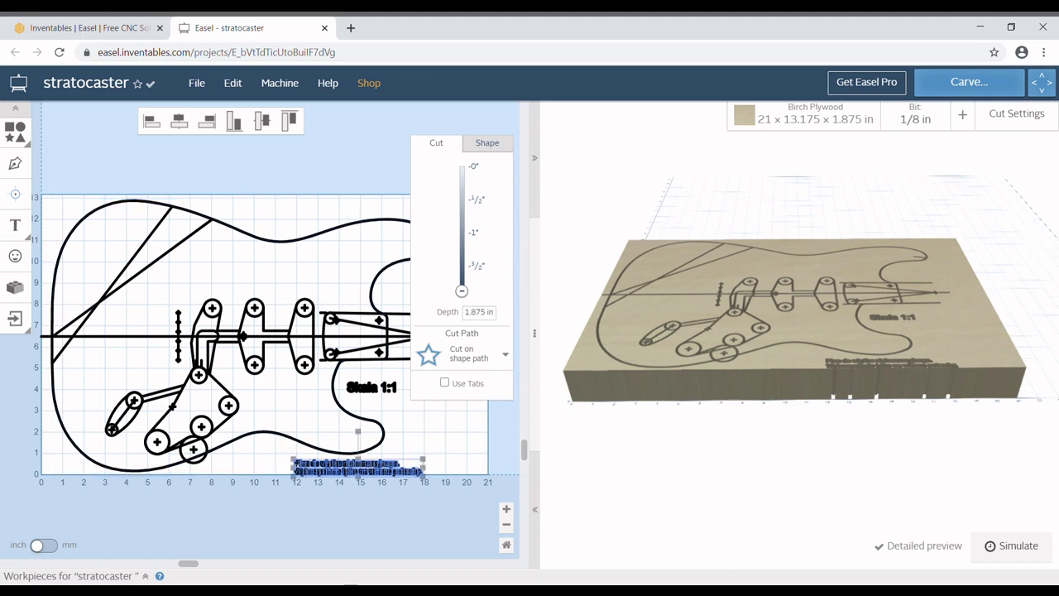
key(Delete)
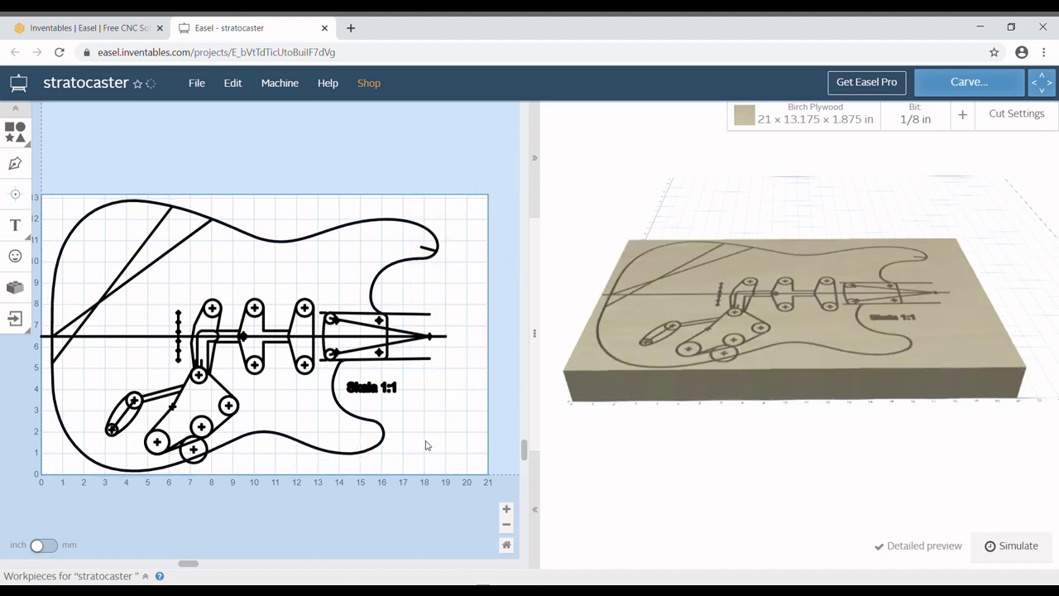
click(372, 386)
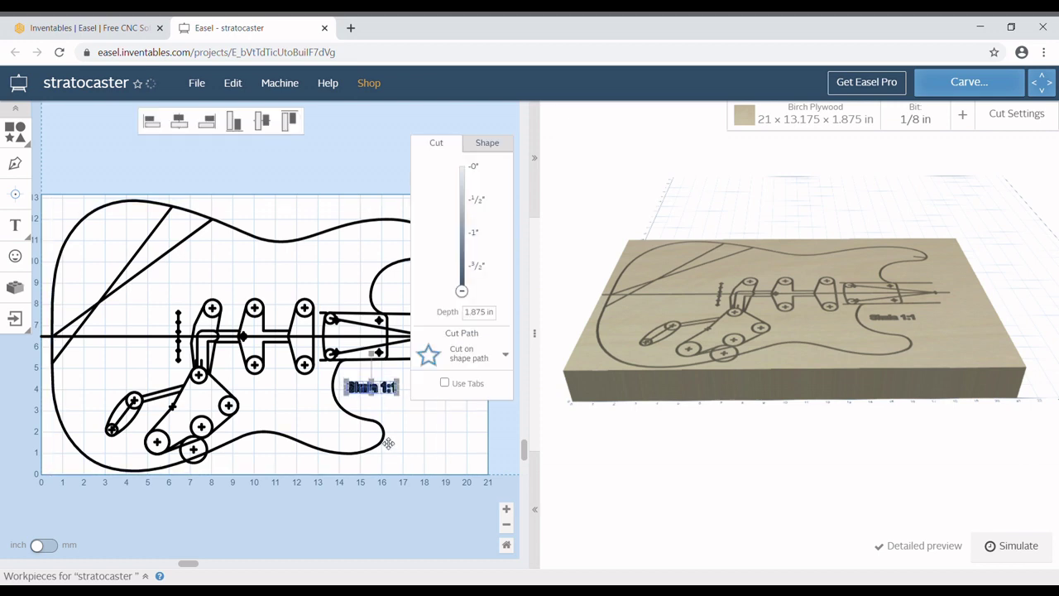
key(Delete)
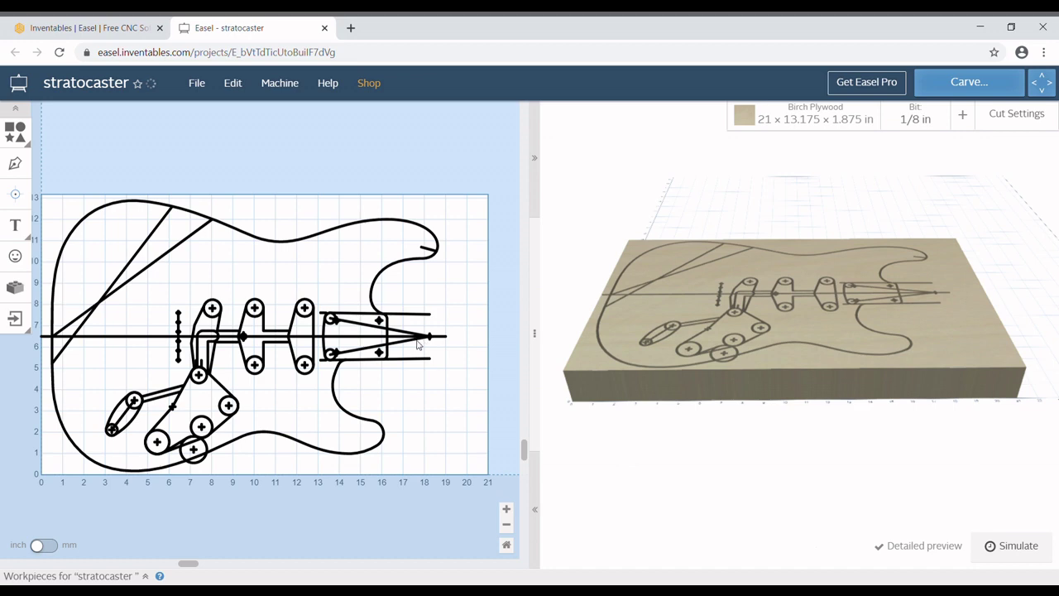
Delete the converging lines running through the neck pocket and the horizontal centerline across the guitar body.
click(418, 346)
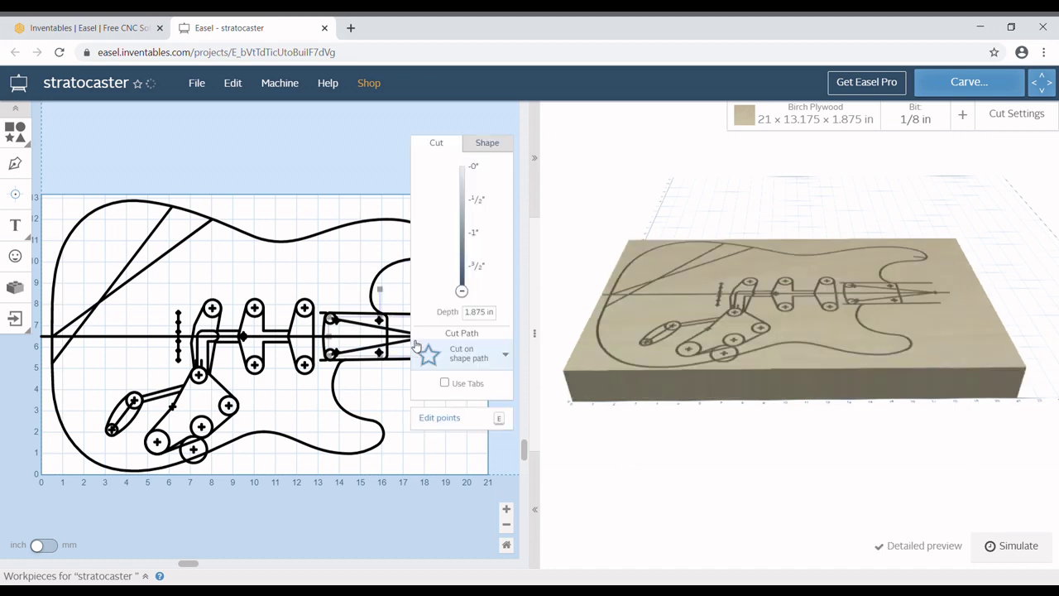
key(Delete)
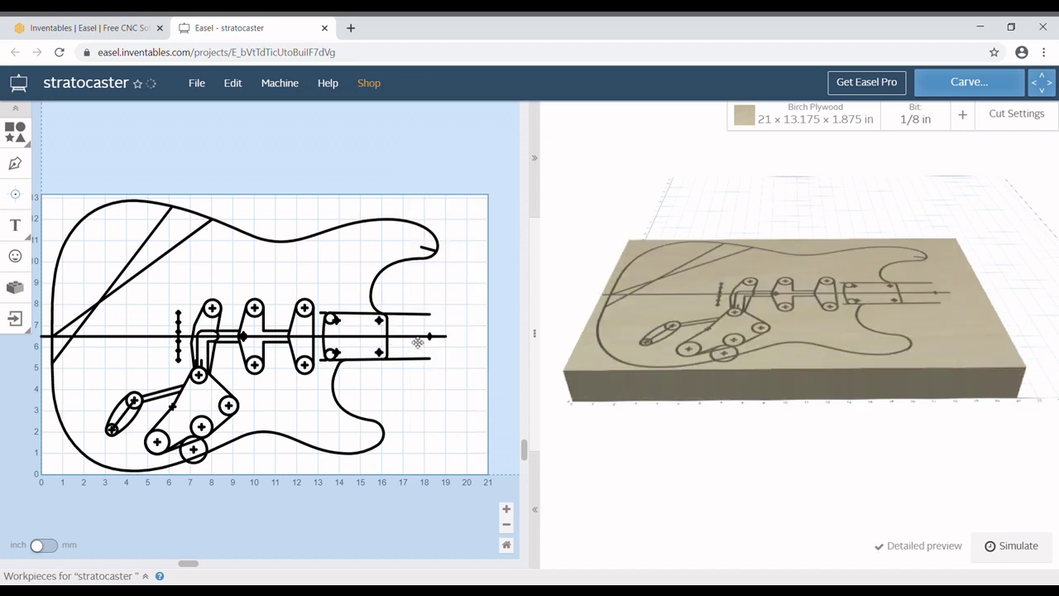
click(414, 337)
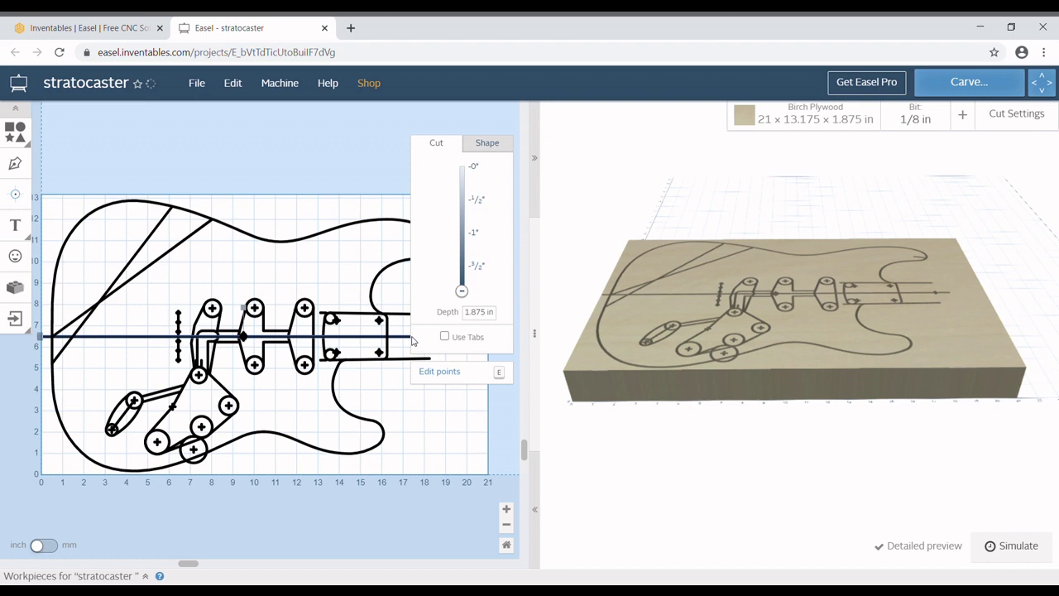
key(Delete)
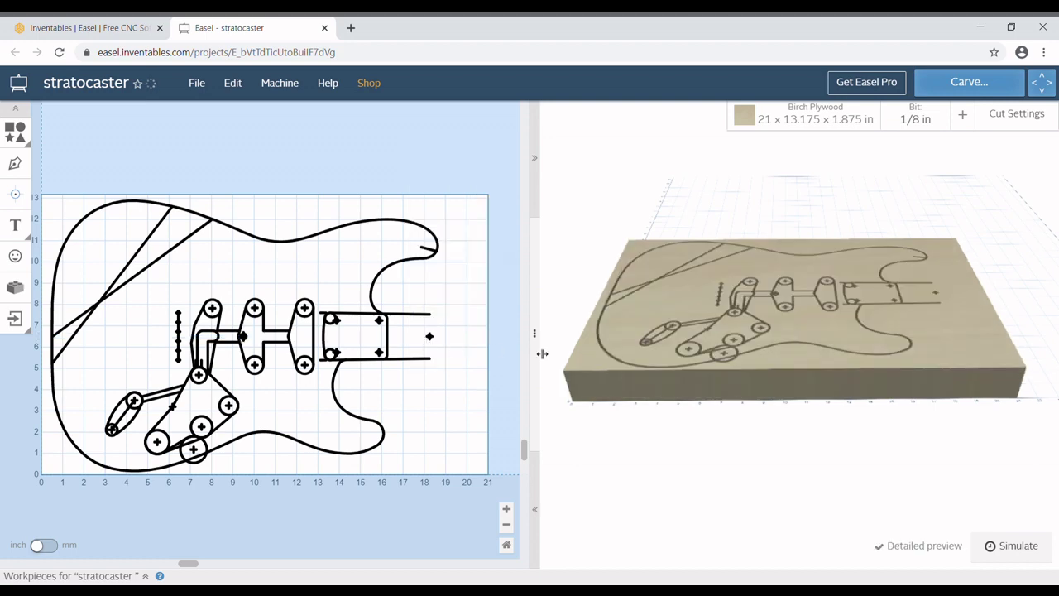
Widen the drawing area and delete the cross mark at the far end of the neck lines.
drag(538, 337, 749, 300)
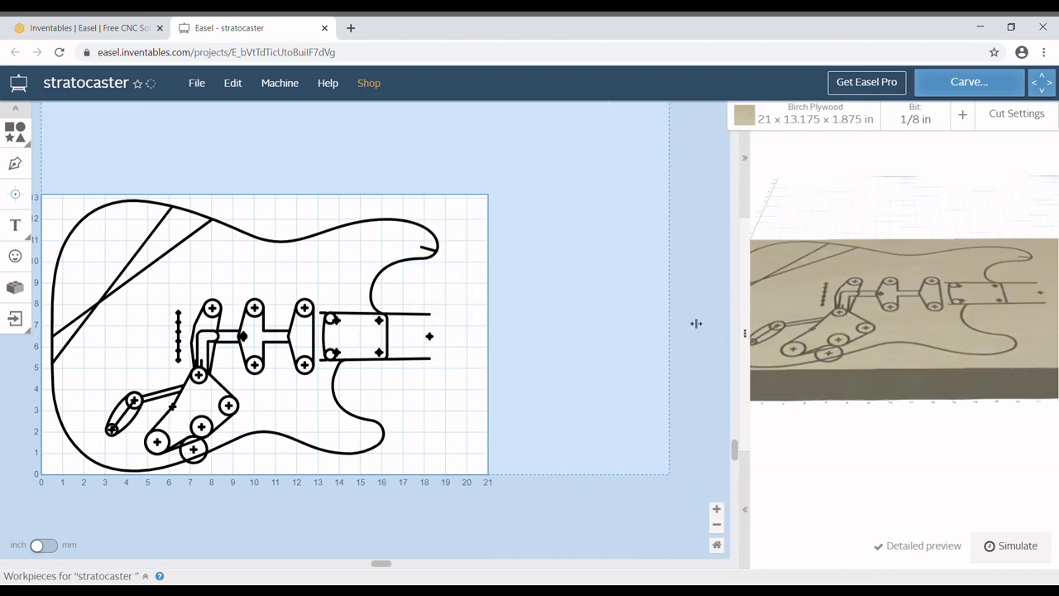
click(429, 335)
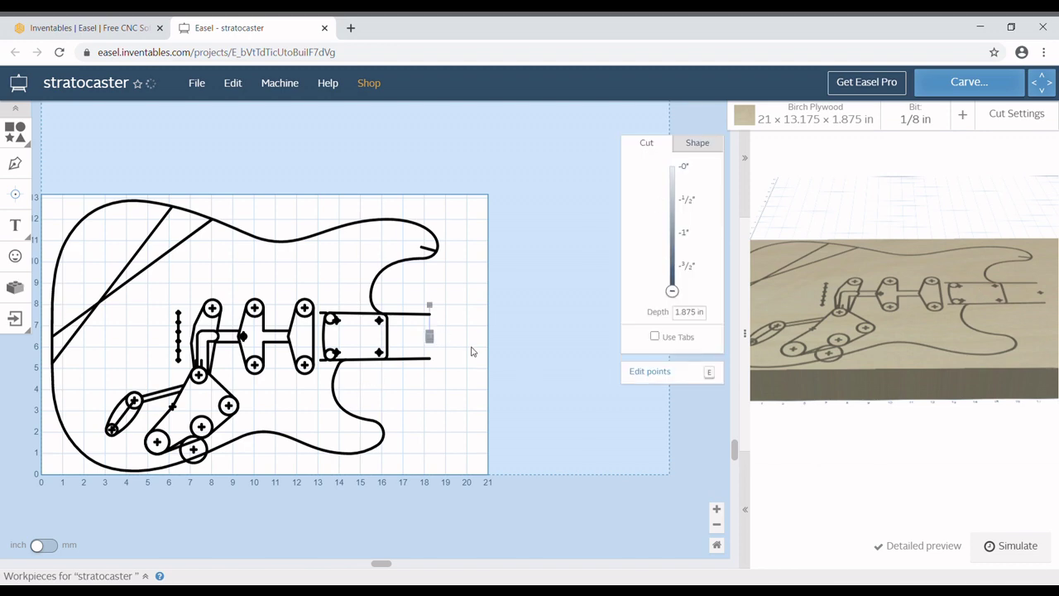
click(431, 383)
click(431, 338)
click(432, 339)
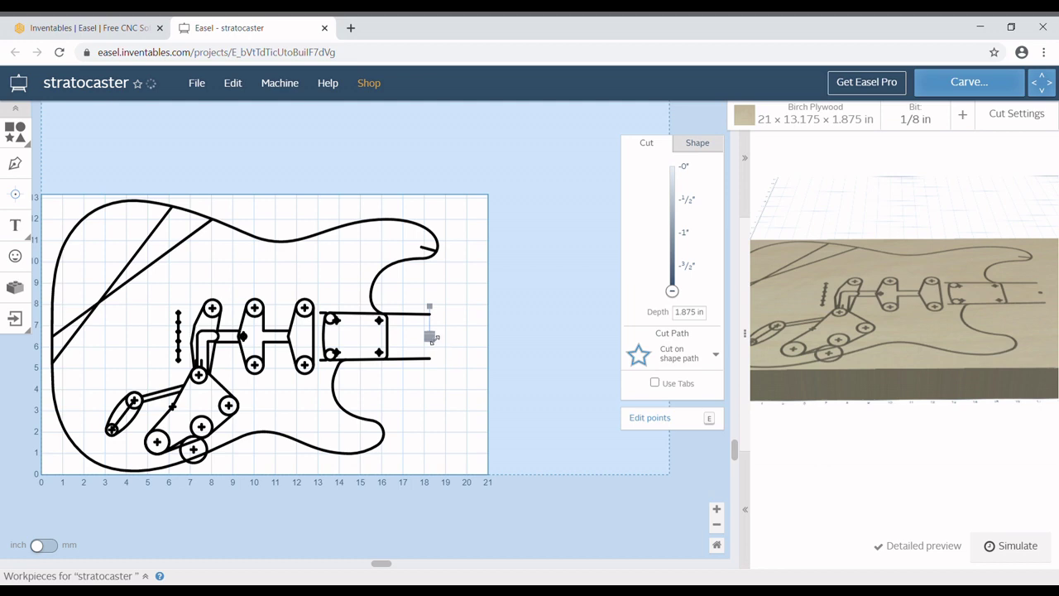
key(Delete)
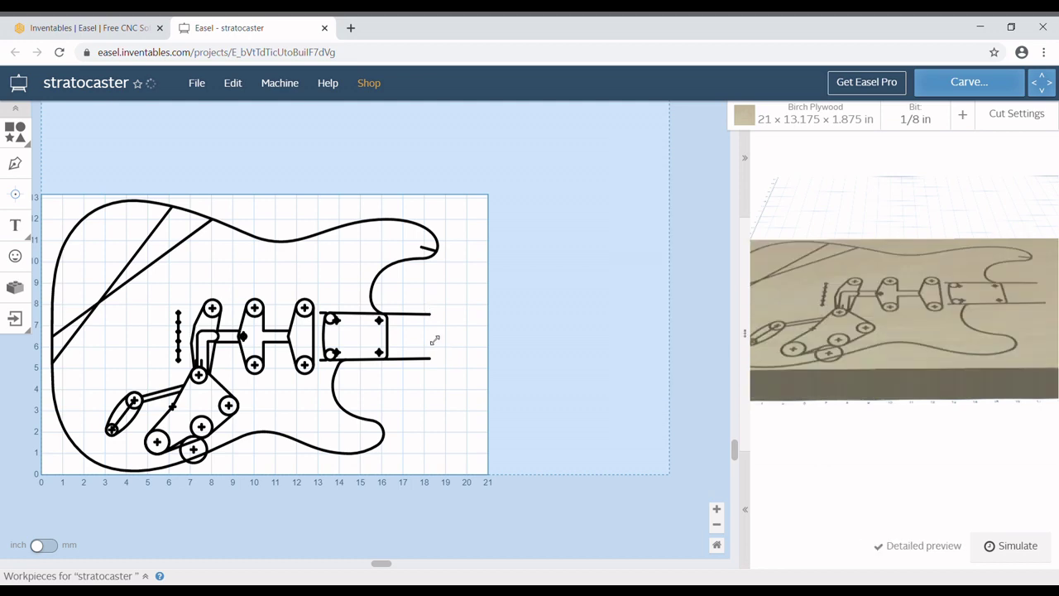
Delete the short line inside the upper horn tip and the two diagonal lines across the body's rear.
click(430, 250)
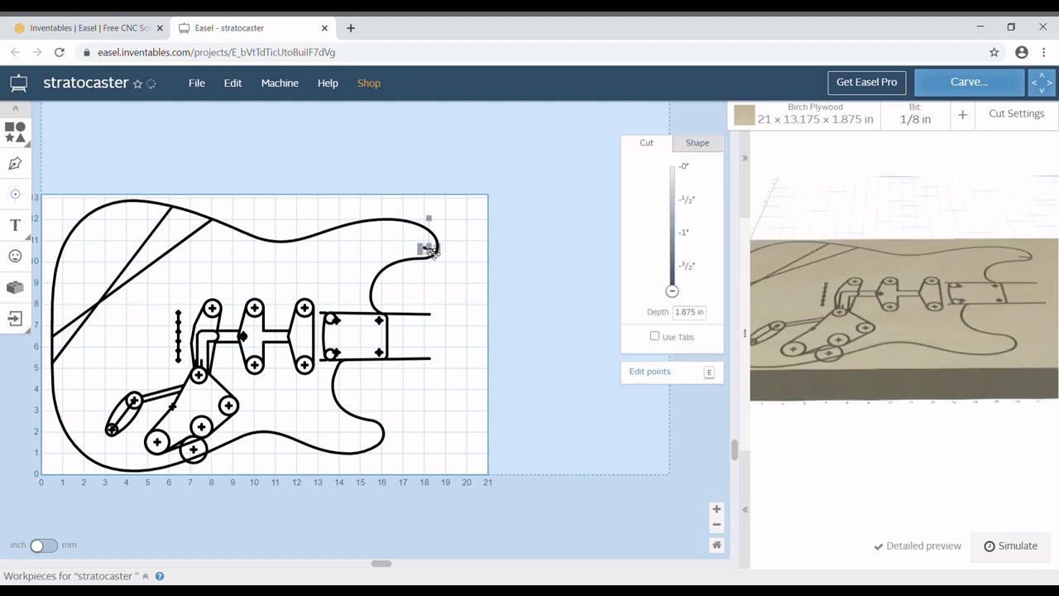
key(Delete)
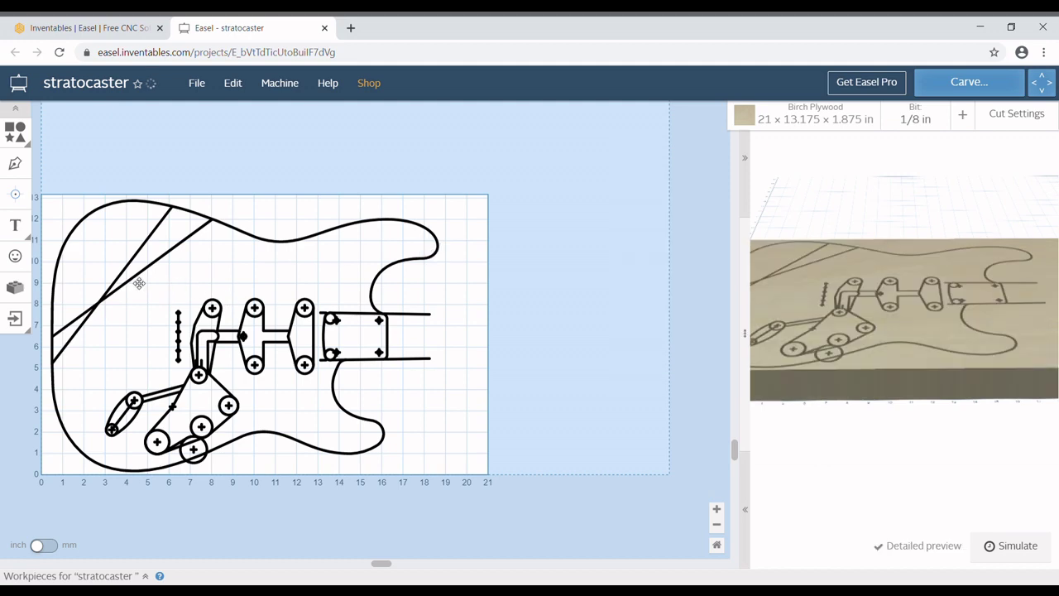
click(139, 283)
key(Delete)
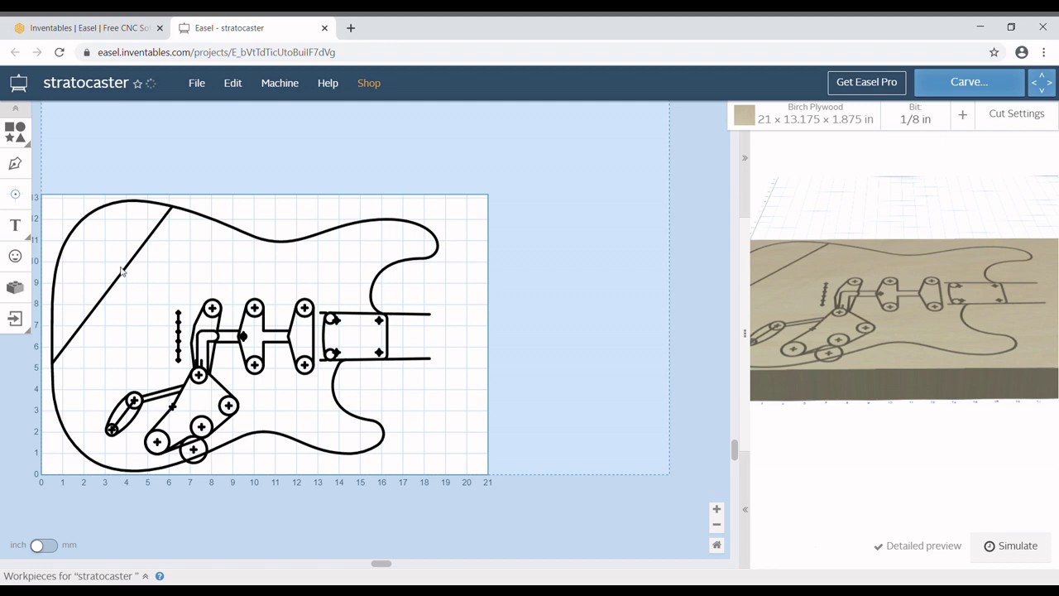
click(128, 274)
key(Delete)
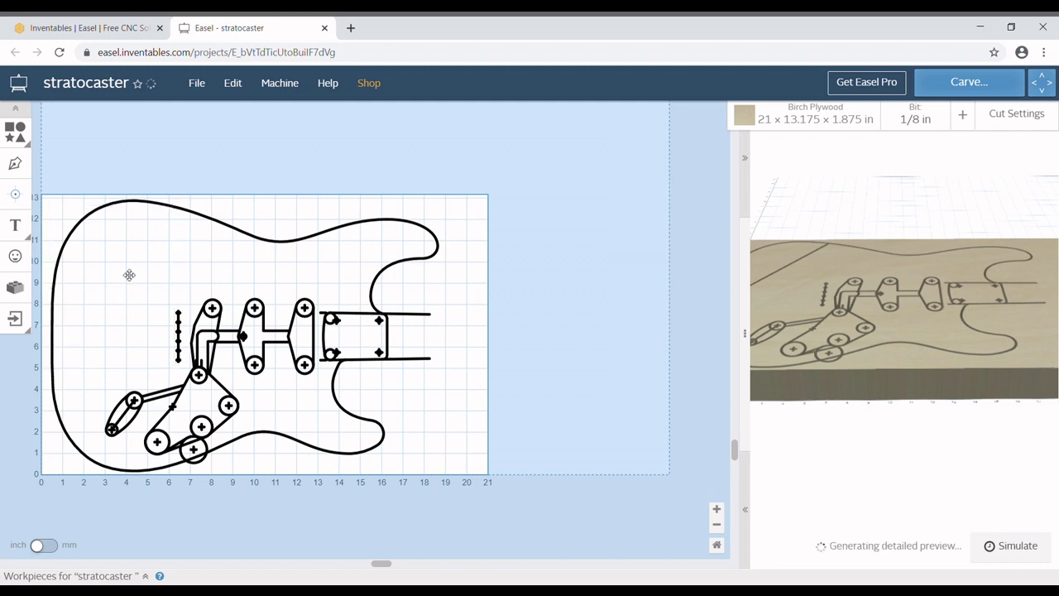
Delete the inner channel shape beside the bridge pickup cavity and the circles and marks at the control cavity's upper and right corners.
click(213, 335)
key(Delete)
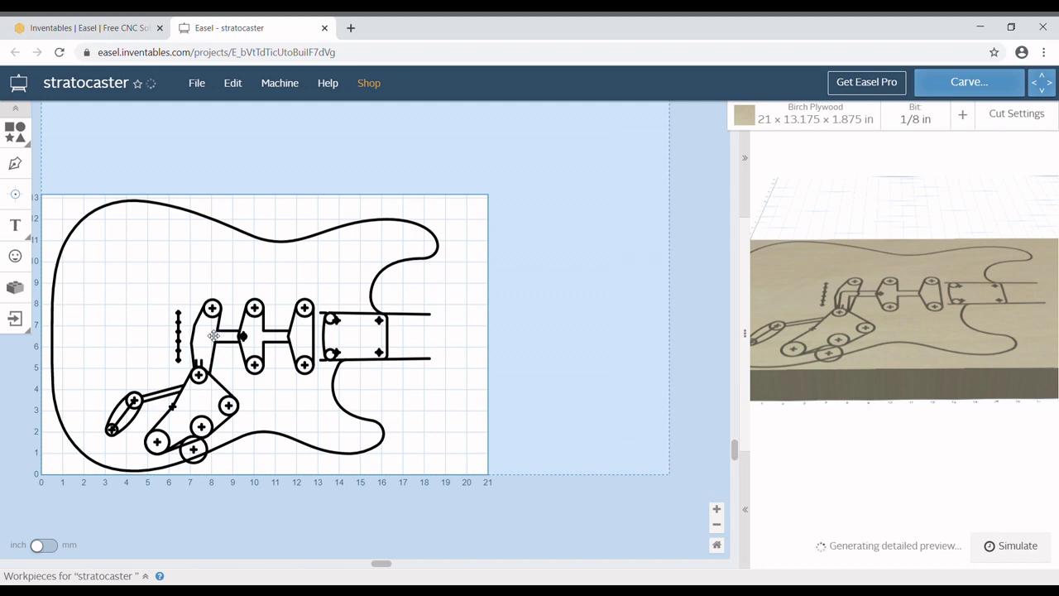
click(199, 377)
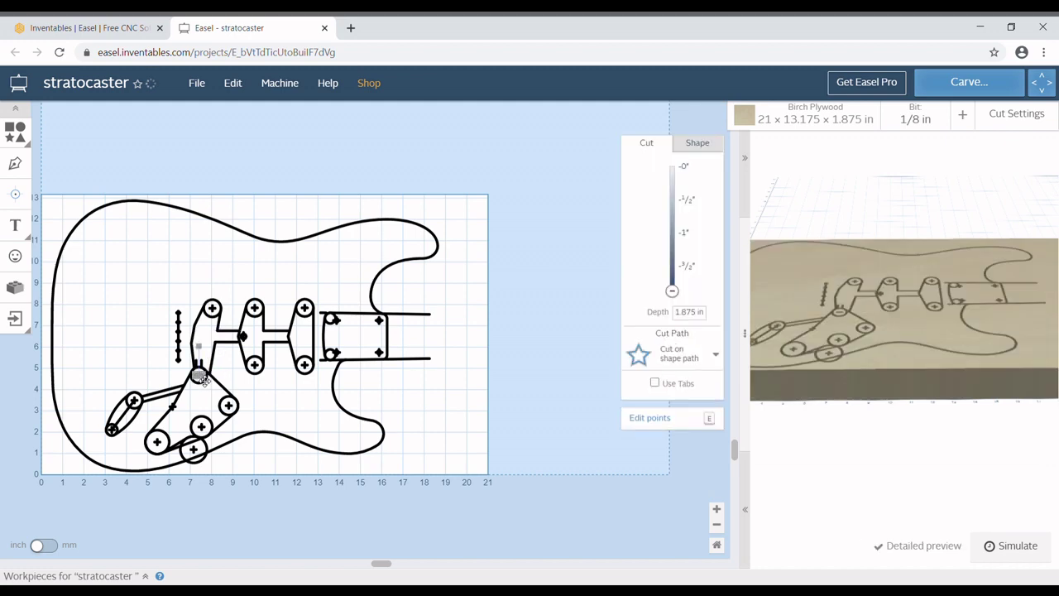
key(Delete)
click(229, 409)
key(Delete)
click(229, 405)
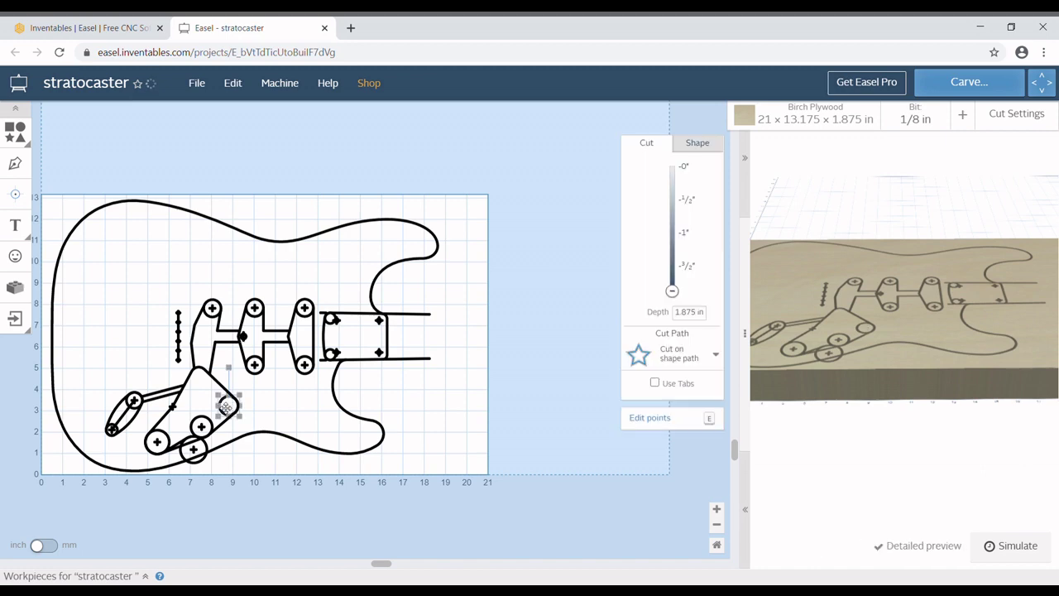
key(Delete)
Delete the circles and cross marks along the control cavity's lower edge, keeping the cavity outline.
click(201, 424)
key(Delete)
click(206, 447)
key(Delete)
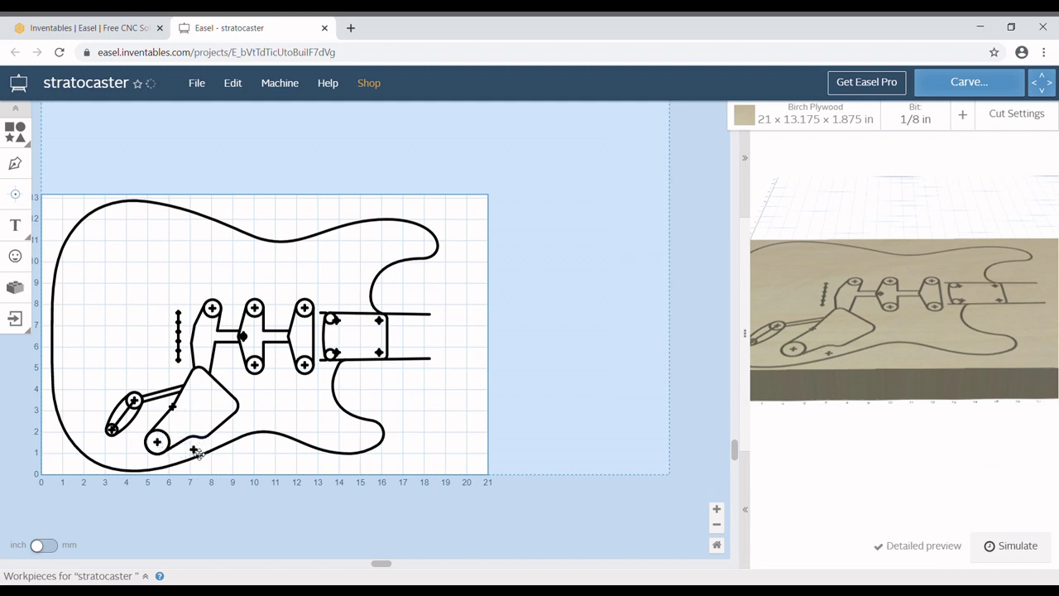
click(159, 445)
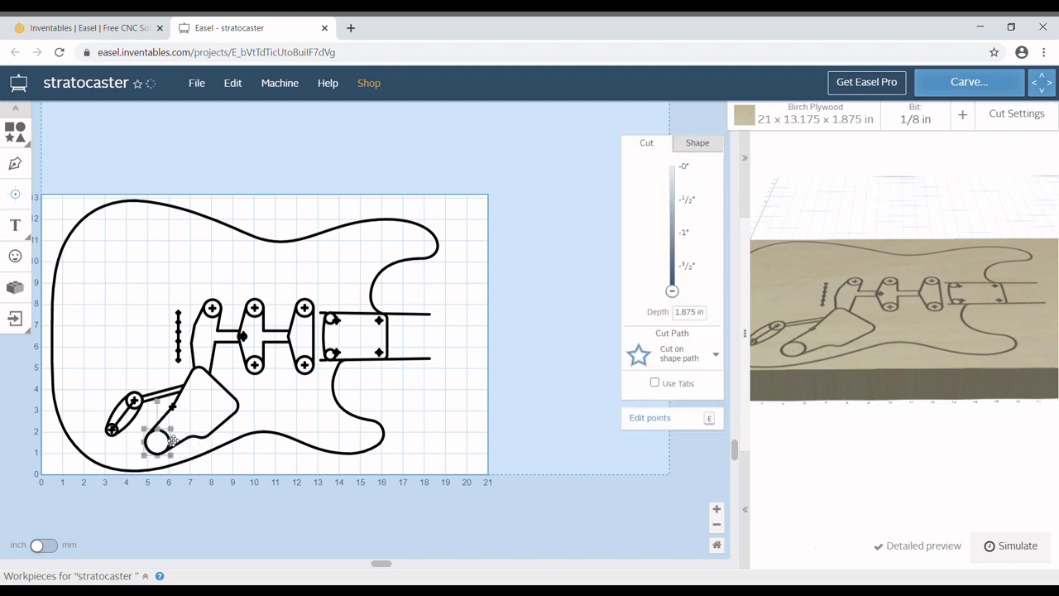
key(Delete)
Delete the cross mark on the control cavity's edge and the two lines linking the cavity to the jack slot.
click(174, 407)
key(Delete)
click(168, 395)
key(Delete)
click(168, 389)
key(Delete)
click(110, 416)
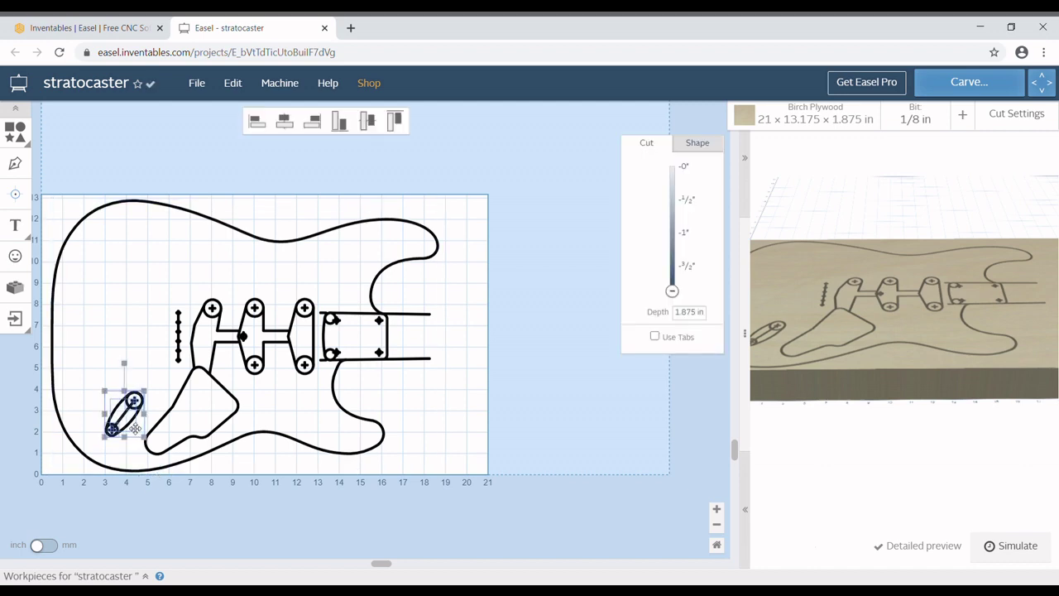
key(Delete)
key(ctrl+z)
Delete the circles, cross marks and inner line of the jack slot, keeping its oval outline.
click(134, 426)
click(129, 416)
key(Delete)
click(134, 403)
key(Delete)
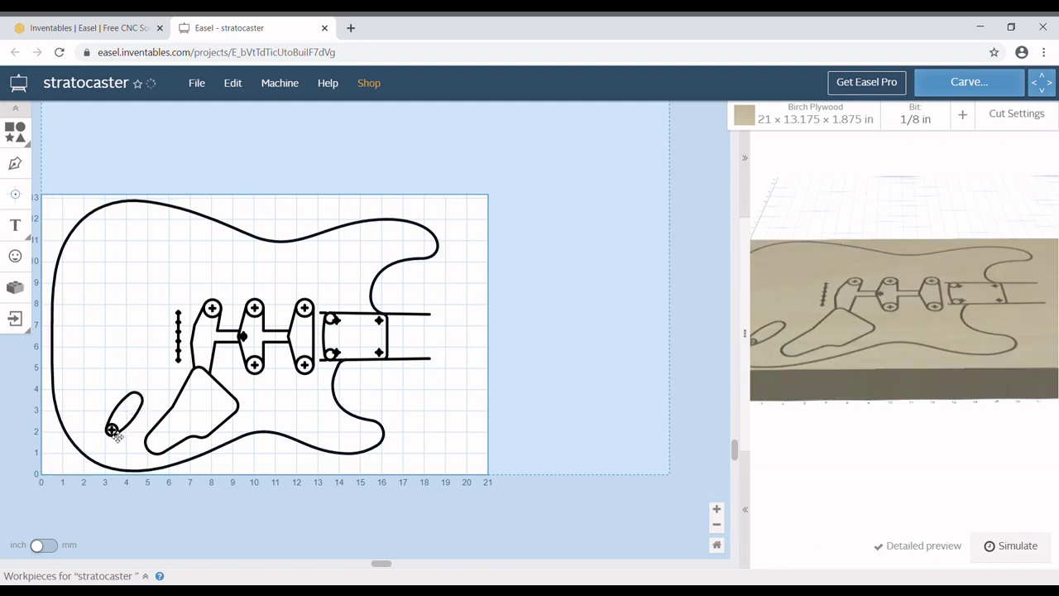
click(113, 431)
key(Delete)
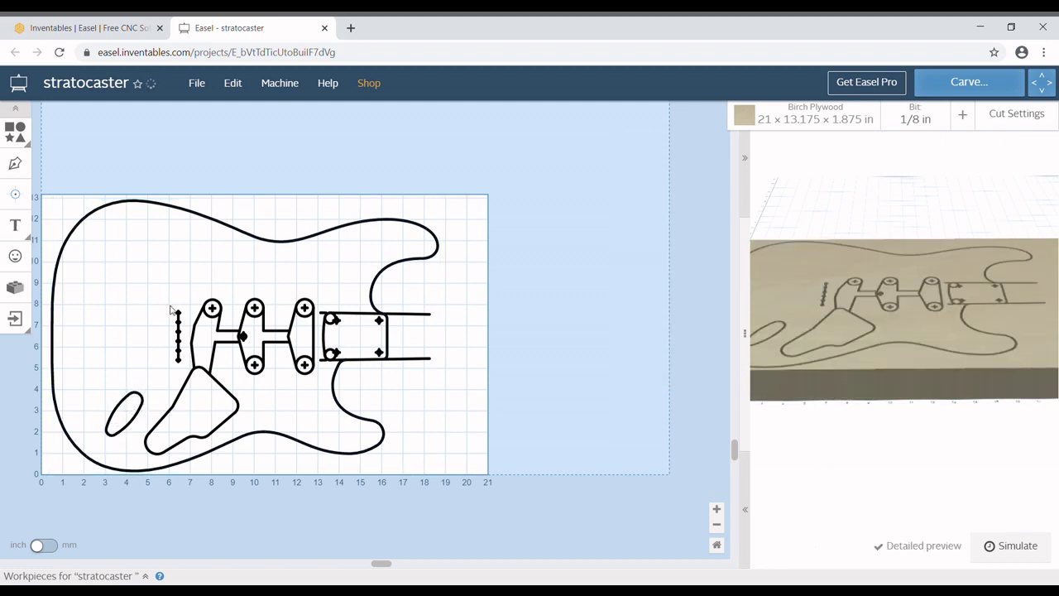
Delete the vertical row of bridge screw marks and the diamond mark beside the middle pickup cavity.
click(184, 368)
key(Delete)
click(248, 339)
key(Delete)
key(ctrl+z)
click(249, 339)
key(Delete)
Delete the circles and cross marks at both ends of the middle pickup cavity, keeping the cavity outline.
click(259, 368)
key(Delete)
click(258, 364)
key(Delete)
click(261, 362)
key(Delete)
click(261, 312)
key(Delete)
click(258, 312)
key(Delete)
click(258, 315)
click(258, 313)
key(Delete)
Delete the circle and cross mark at the upper end of the bridge pickup cavity.
click(216, 319)
key(Delete)
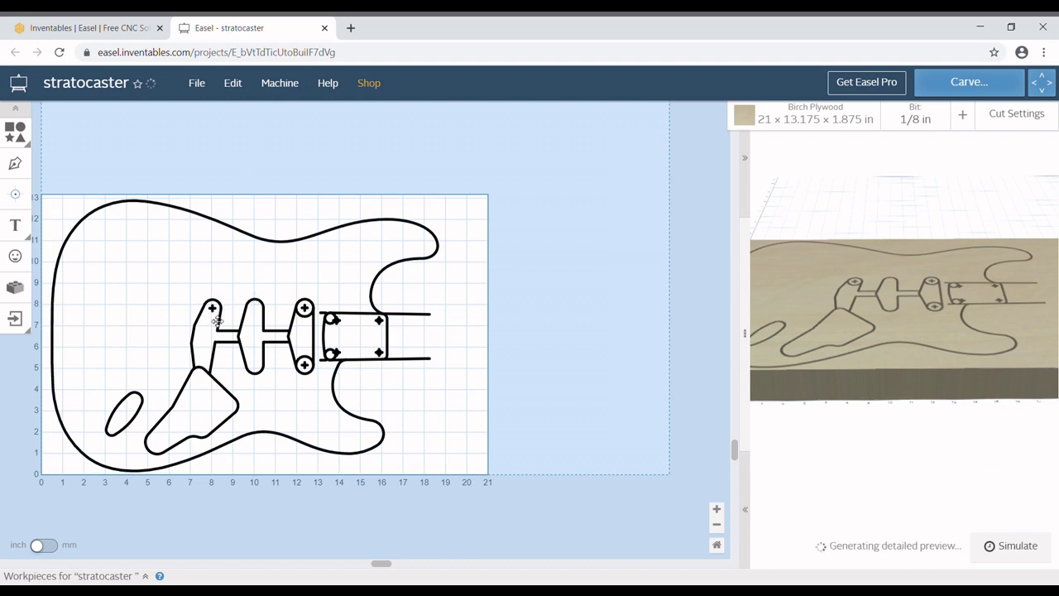
click(213, 307)
key(Delete)
Delete the circles and cross marks at both ends of the neck pickup cavity, keeping the cavity outline.
click(306, 366)
key(Delete)
click(305, 309)
key(Delete)
click(304, 309)
key(Delete)
click(309, 315)
key(Delete)
Delete the overlapping side lines and the two corner circles at the neck pocket's closed end.
click(328, 315)
key(Delete)
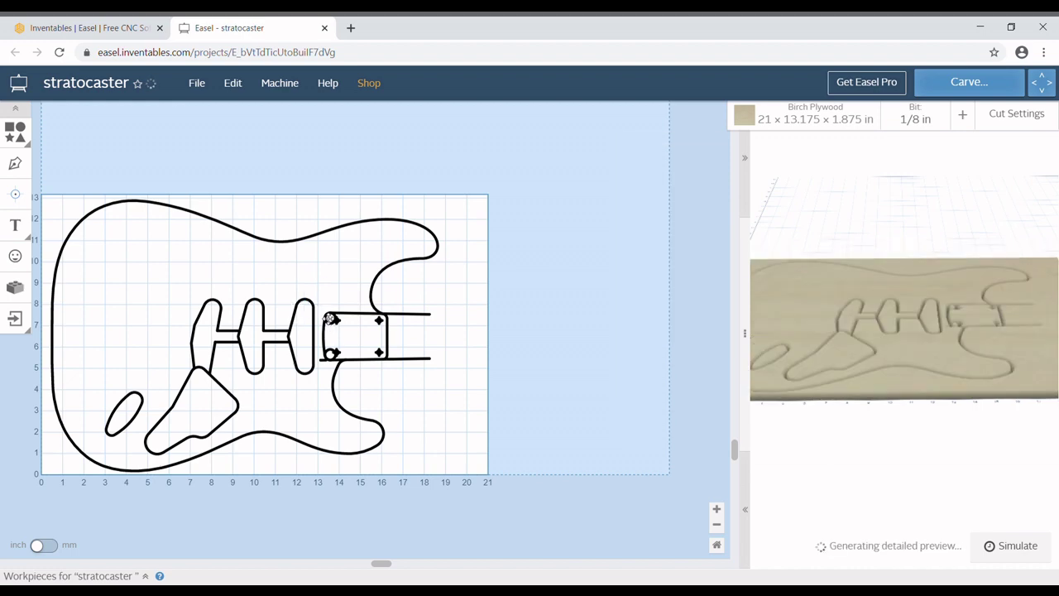
click(329, 356)
key(Delete)
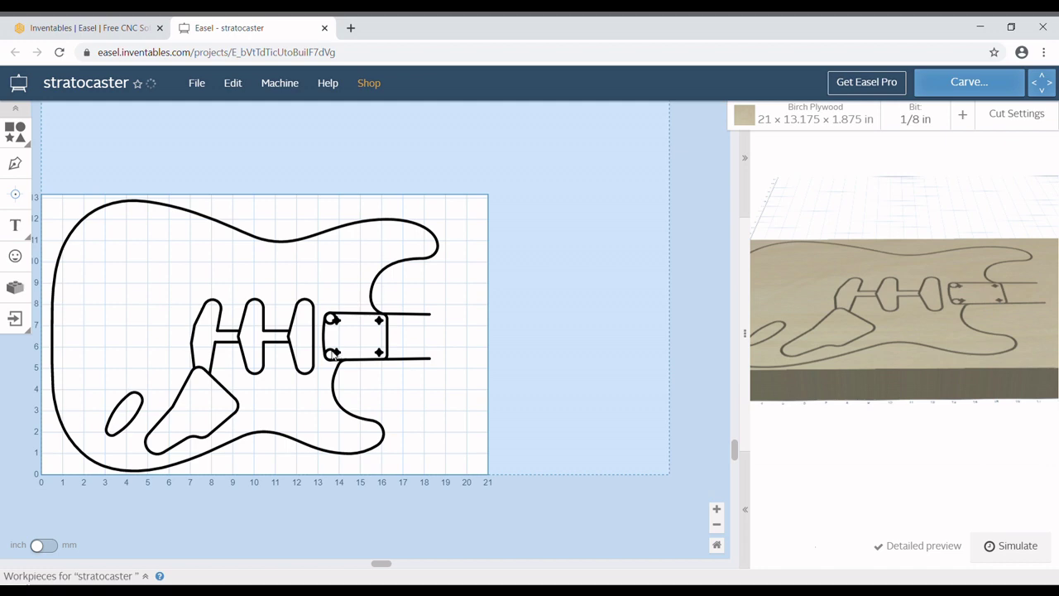
click(331, 354)
key(Delete)
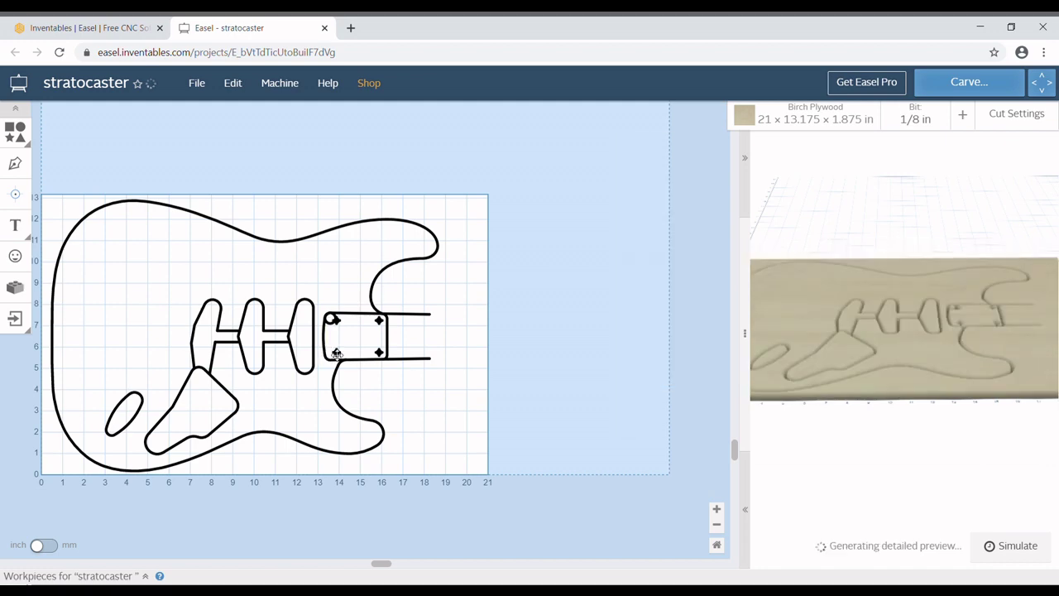
click(331, 326)
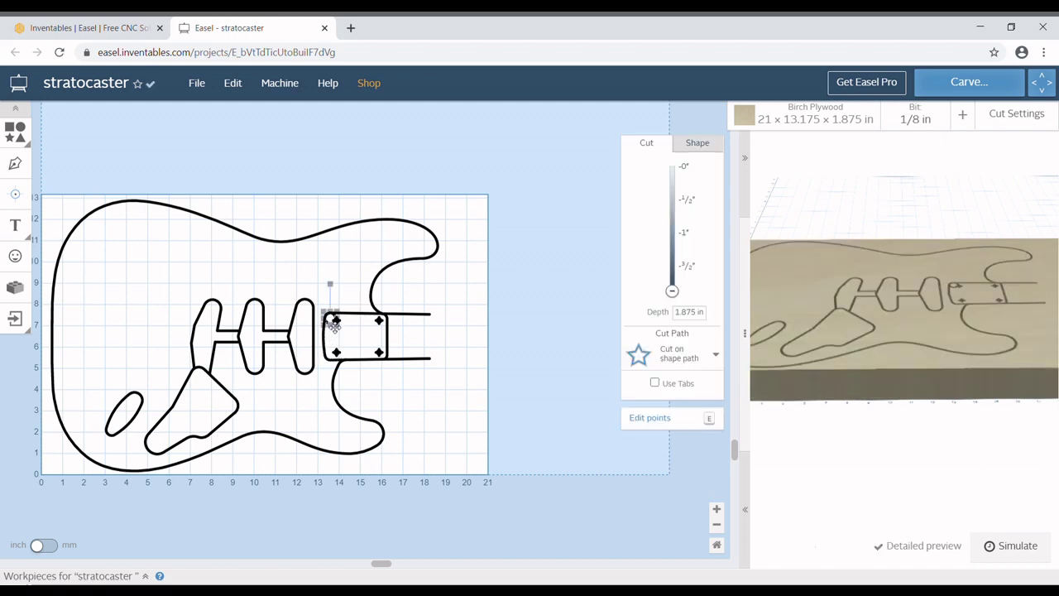
key(Delete)
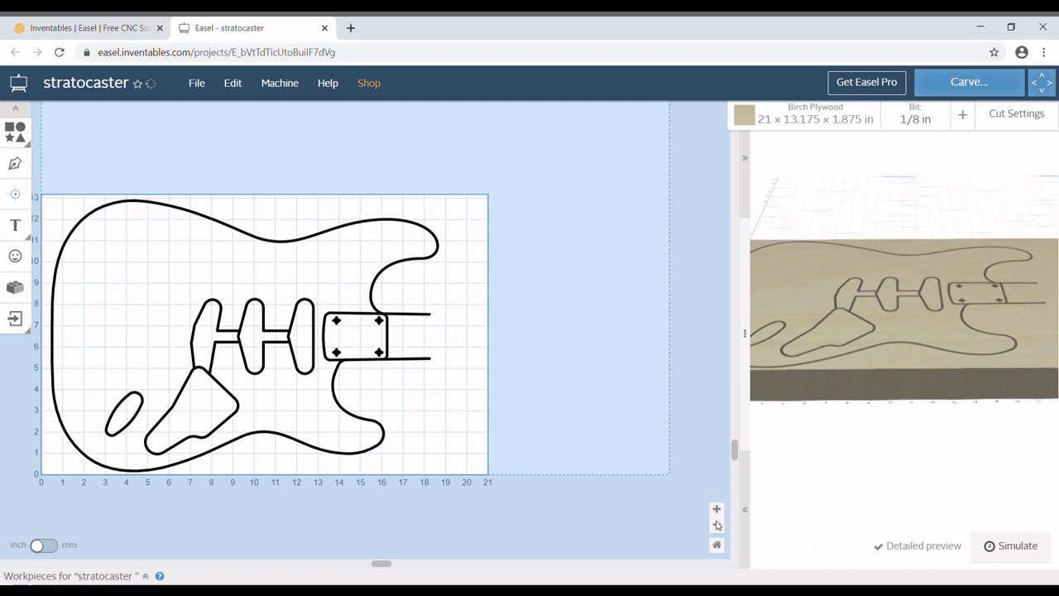
Delete the circle and cross lines of the lower-right screw hole in the neck pocket.
click(717, 508)
click(716, 509)
click(716, 508)
click(717, 509)
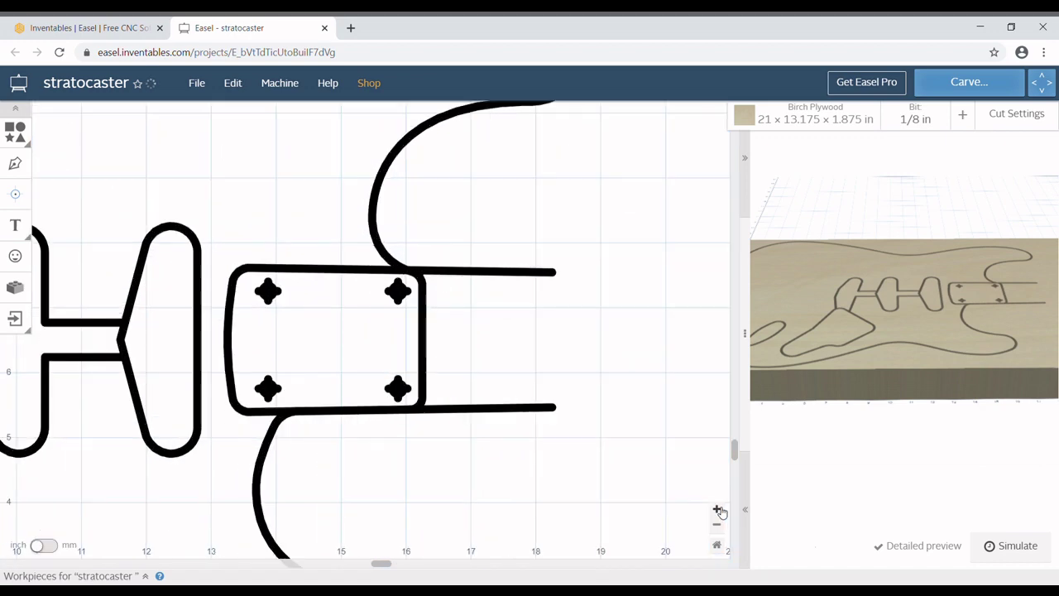
click(400, 390)
key(Delete)
click(398, 391)
key(Delete)
click(398, 392)
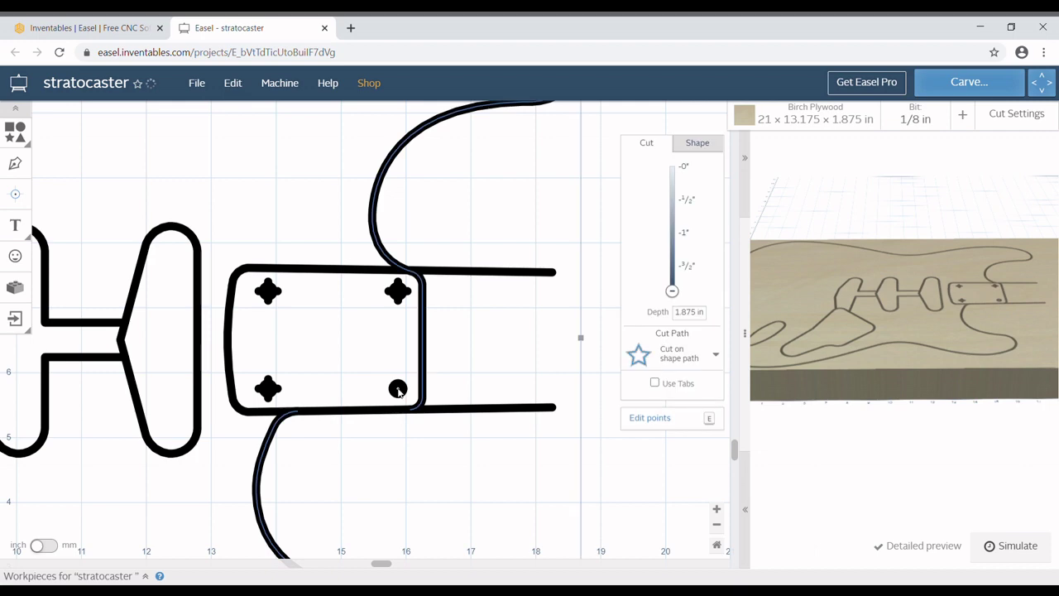
click(398, 388)
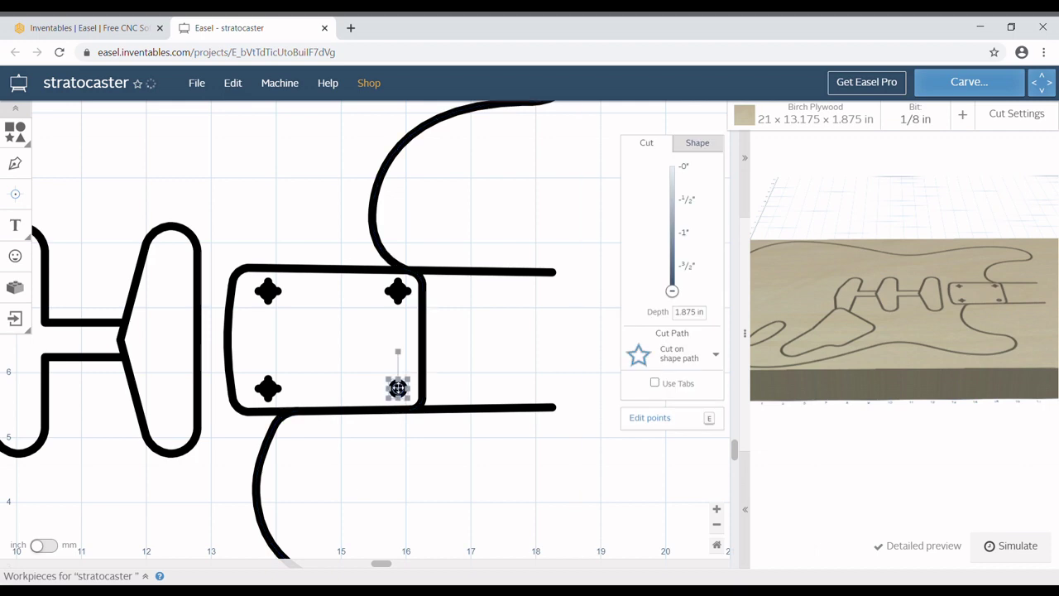
key(Delete)
Delete the circle and cross lines of the upper-right screw hole in the neck pocket.
click(397, 294)
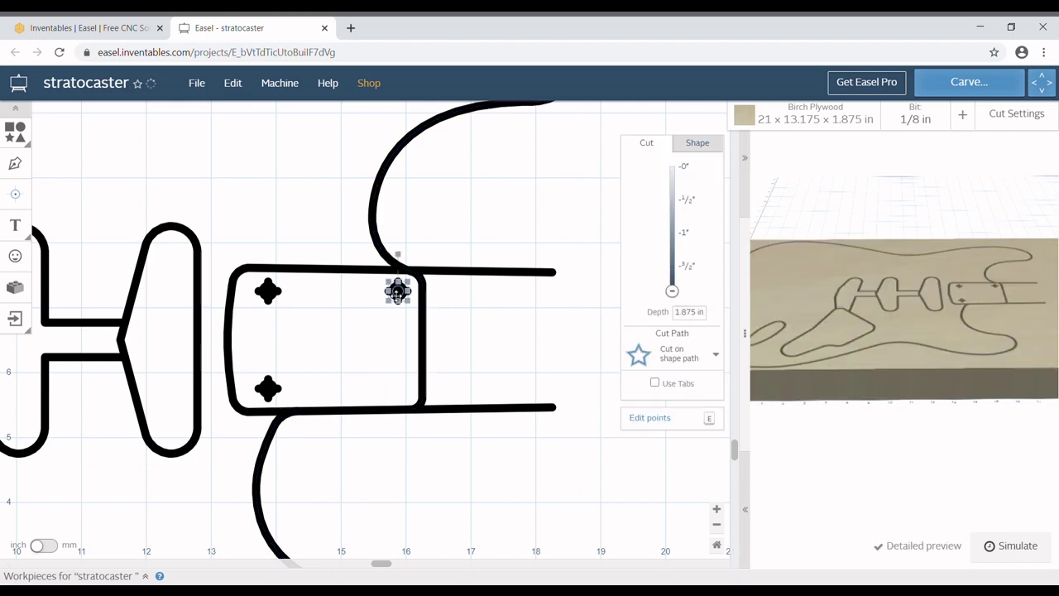
key(Delete)
click(398, 294)
key(Delete)
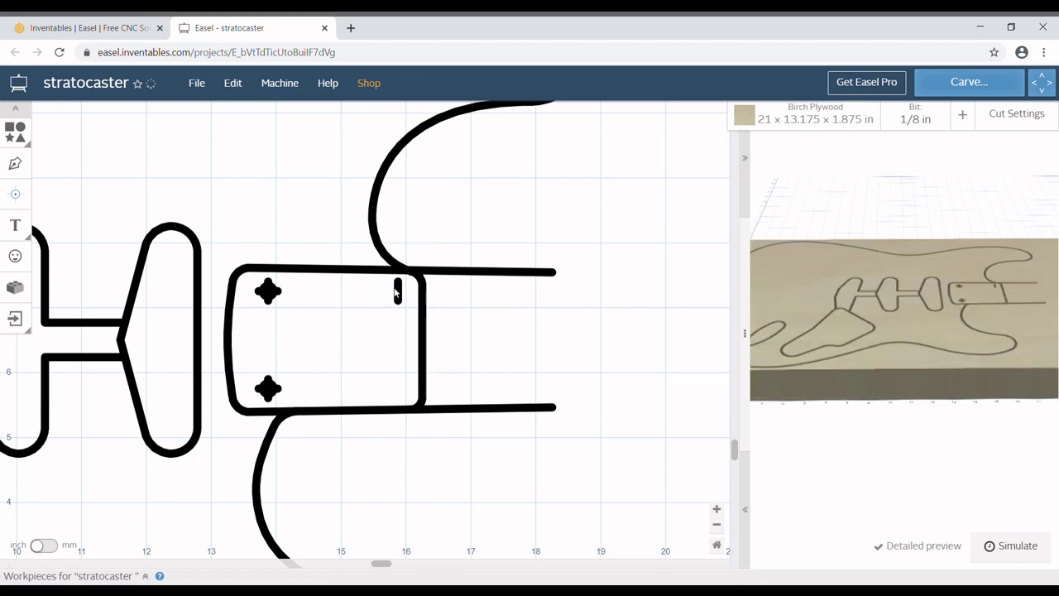
click(398, 291)
key(Delete)
Delete the circle and cross lines of the upper-left screw hole in the neck pocket.
click(271, 295)
key(Delete)
click(271, 296)
key(Delete)
click(268, 292)
key(Delete)
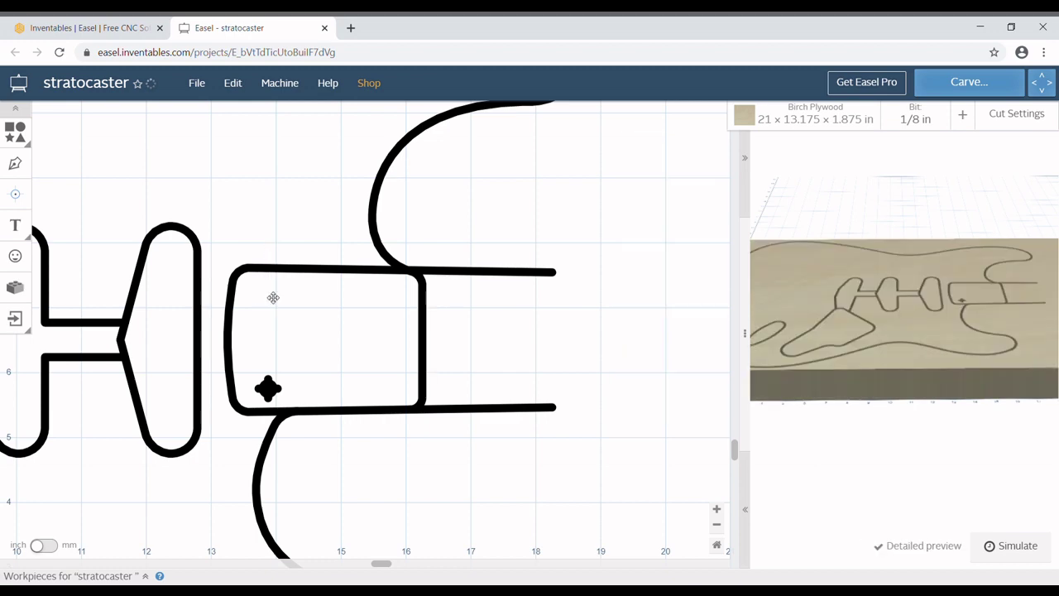
Delete the circle and cross lines of the lower-left screw hole in the neck pocket.
click(268, 388)
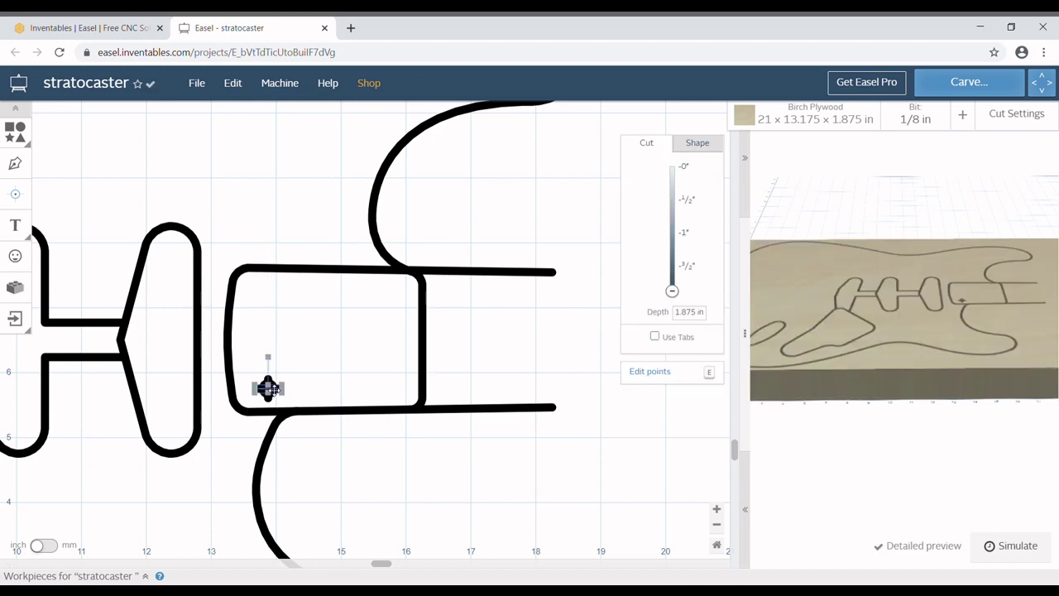
key(Delete)
click(268, 387)
key(Delete)
click(268, 388)
key(Delete)
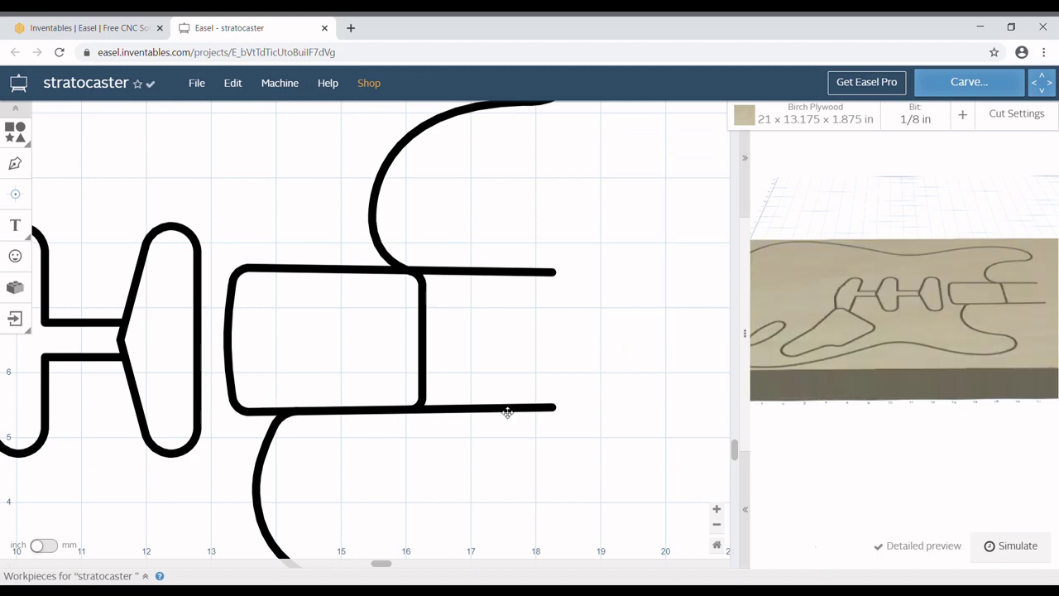
Edit the neck pocket outline's points to close its open end with a straight edge between the two long sides.
click(507, 415)
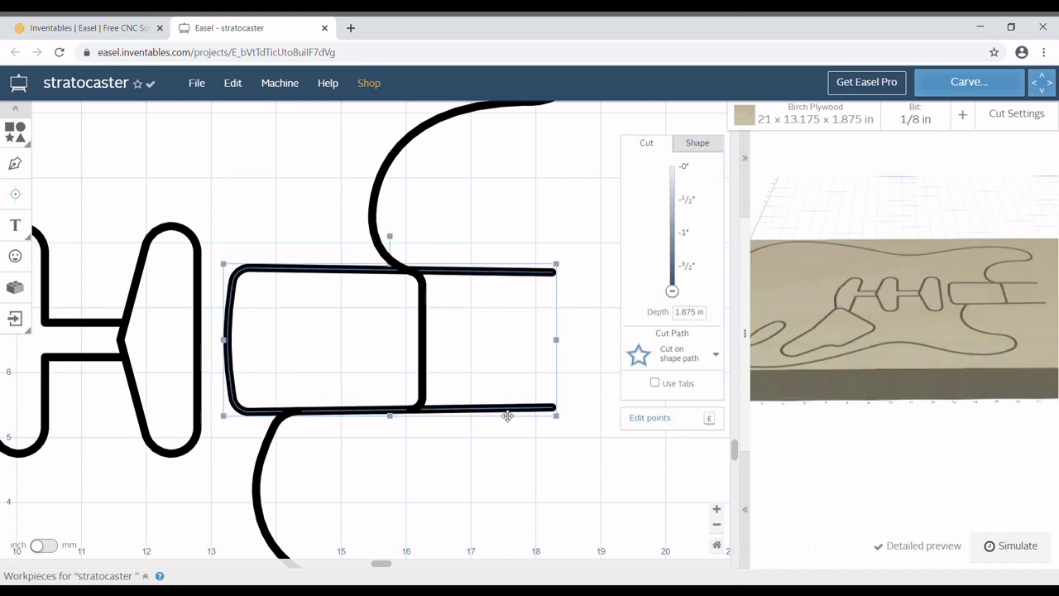
click(710, 419)
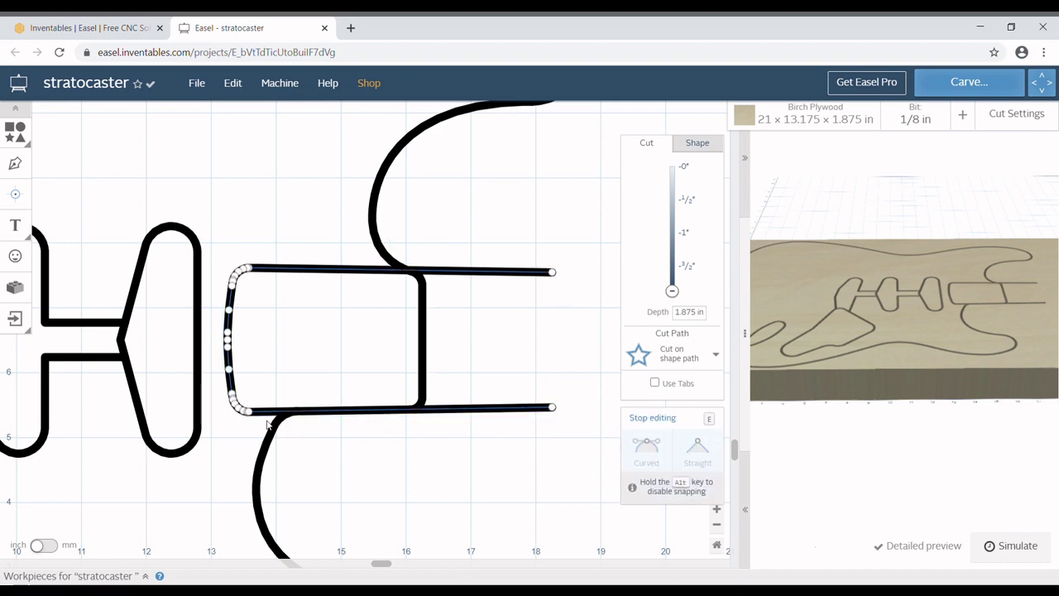
drag(257, 416, 553, 411)
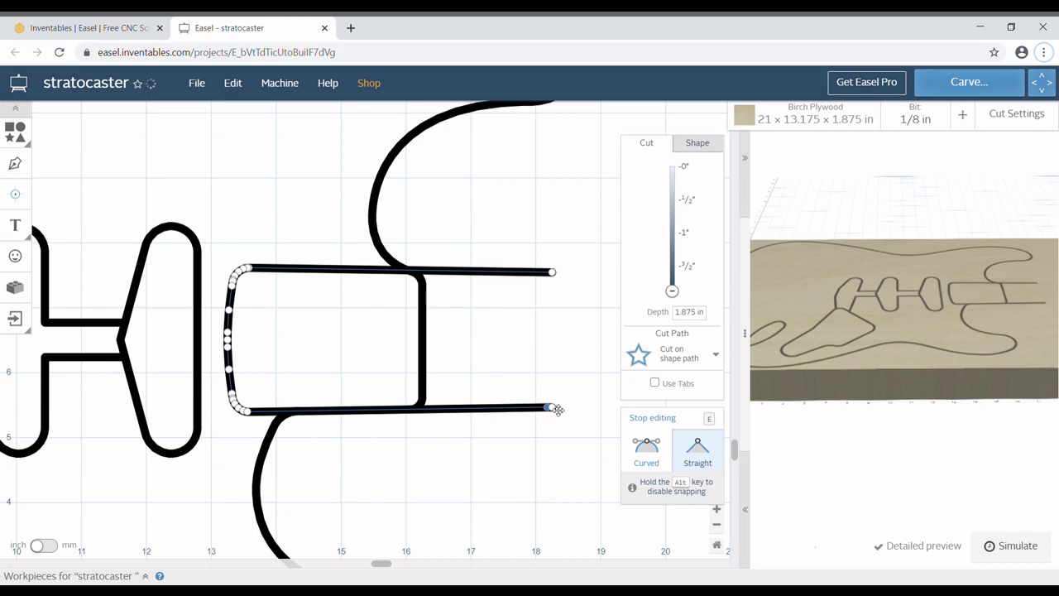
drag(557, 410, 554, 275)
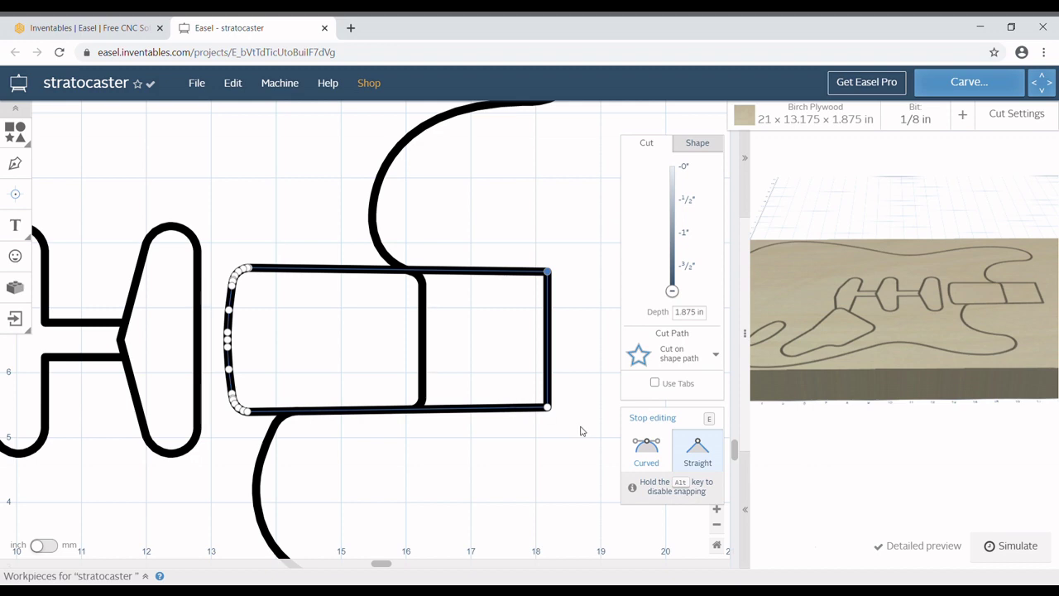
Set the closed neck pocket shape to clear out a pocket at a depth of 0.67 in and finish point editing.
click(676, 366)
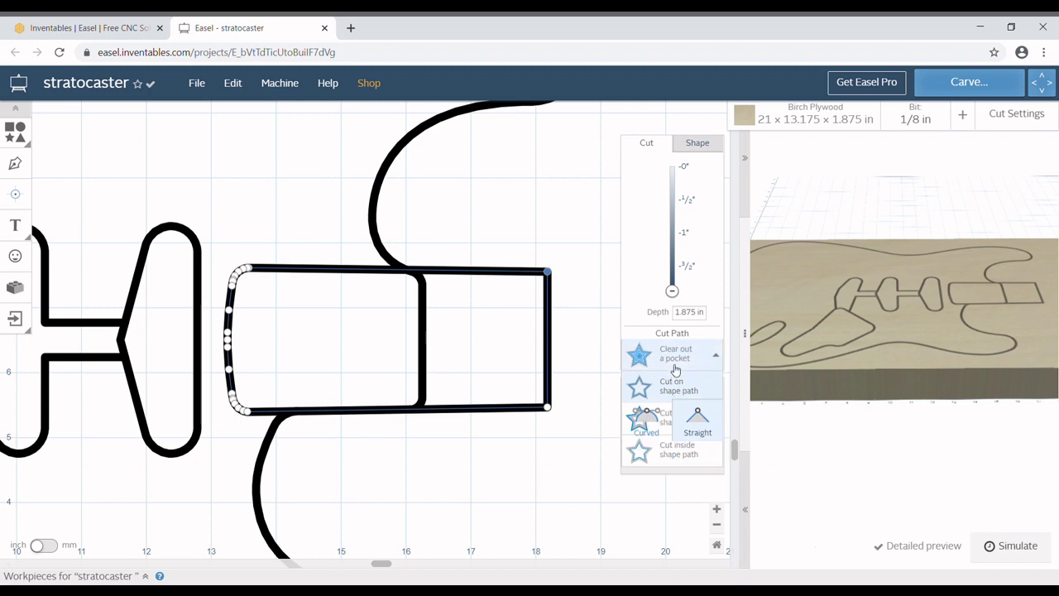
click(676, 356)
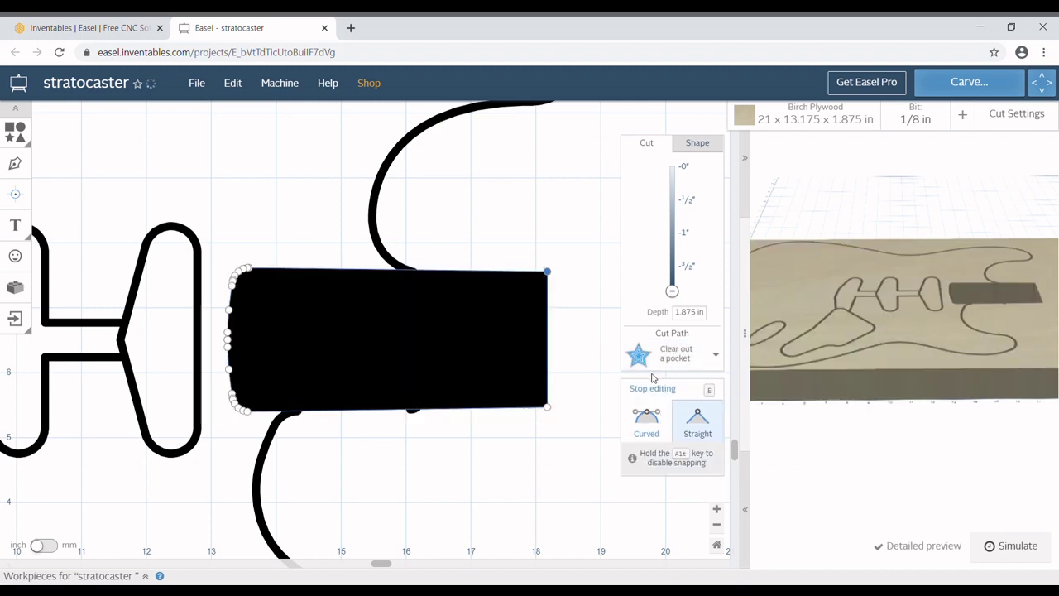
click(685, 313)
key(BackSpace)
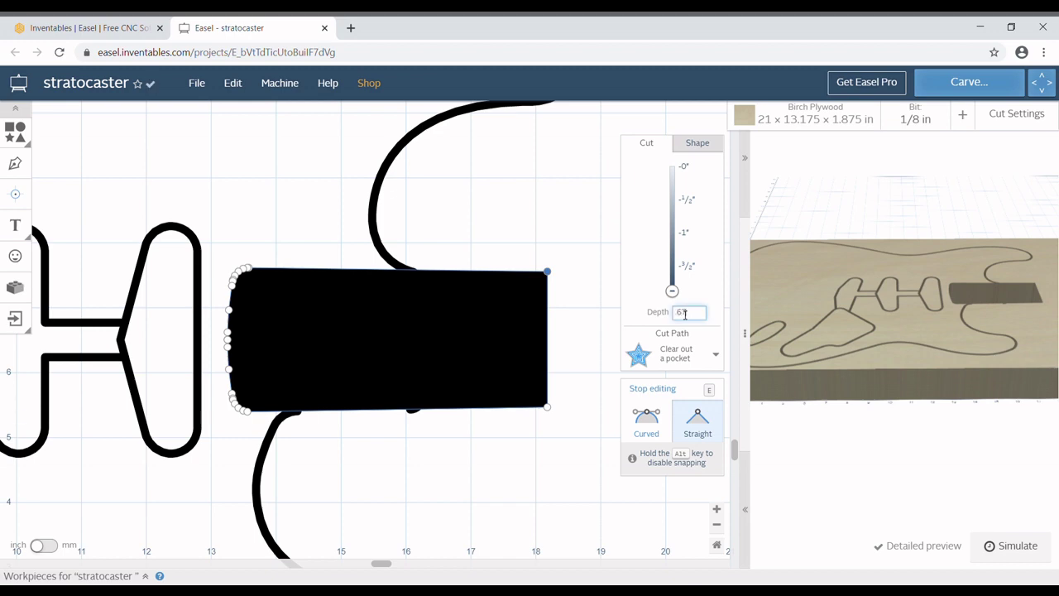
key(Return)
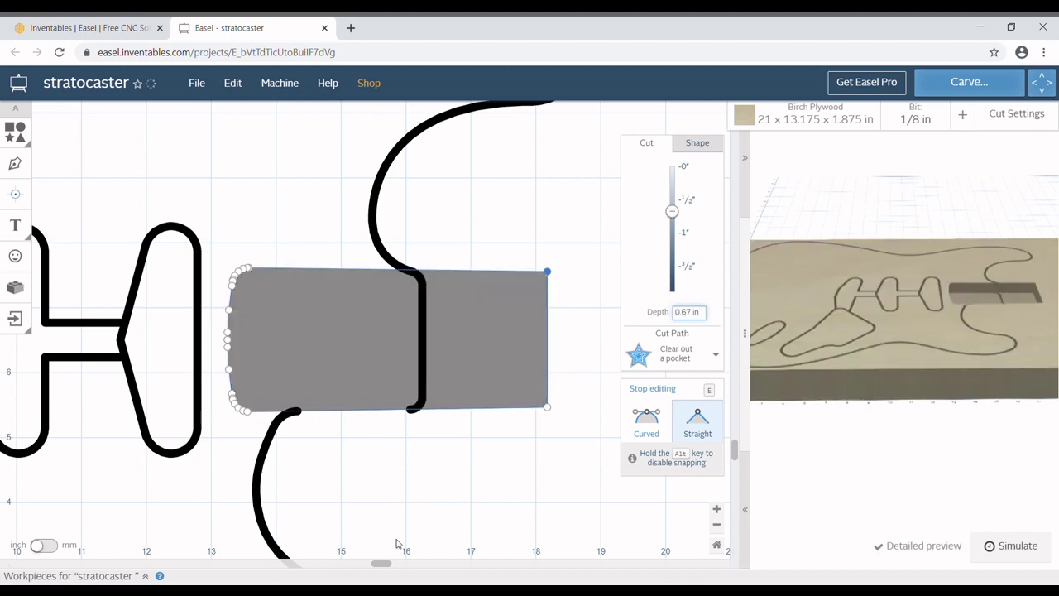
key(e)
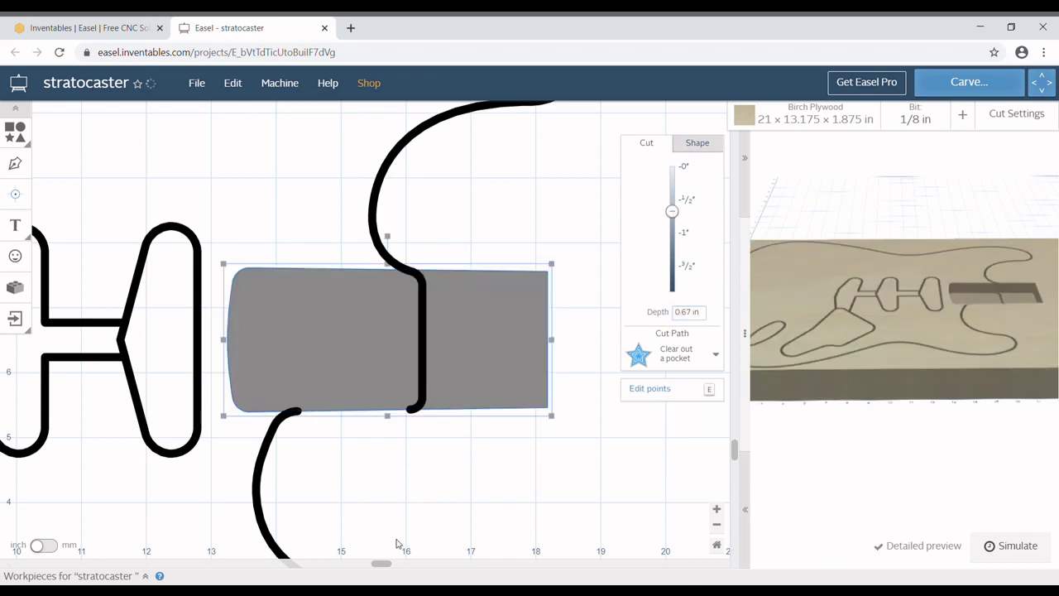
Join the body outline's open ends along the neck pocket's lower edge and set the outline to cut outside the shape path.
click(266, 471)
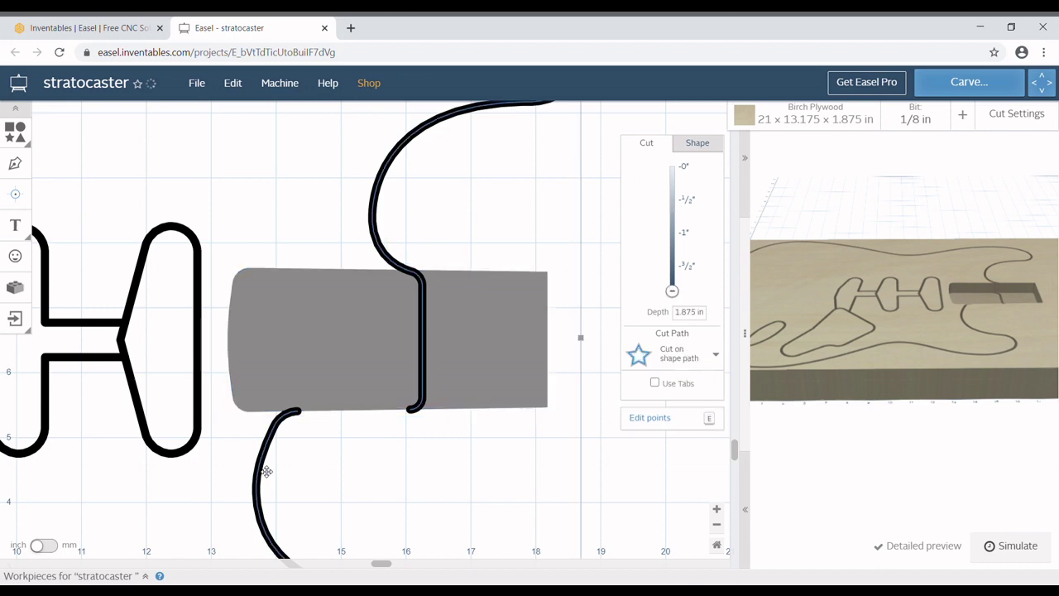
click(709, 420)
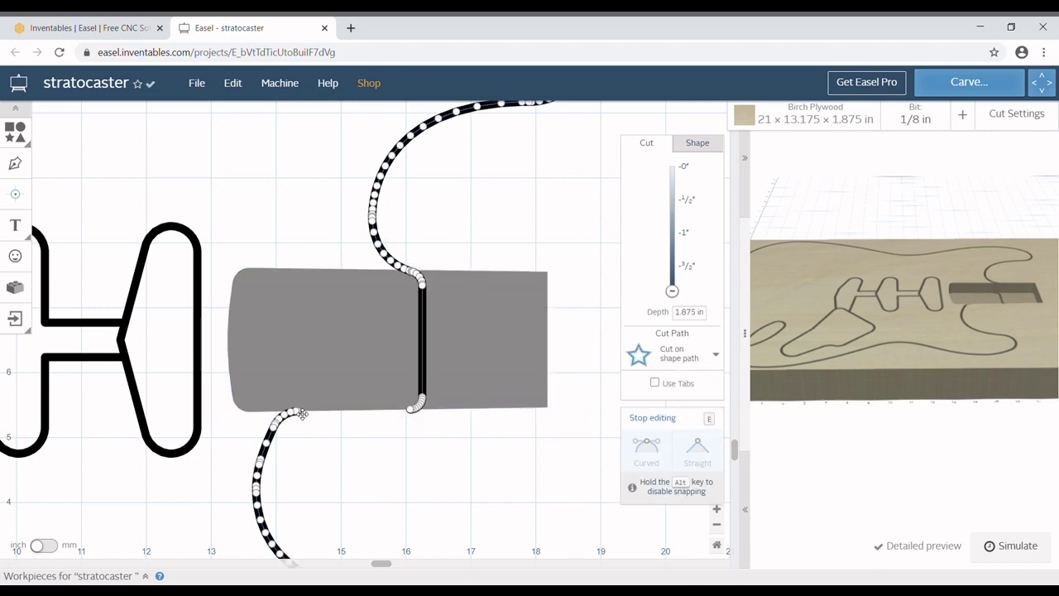
drag(307, 417, 416, 415)
key(e)
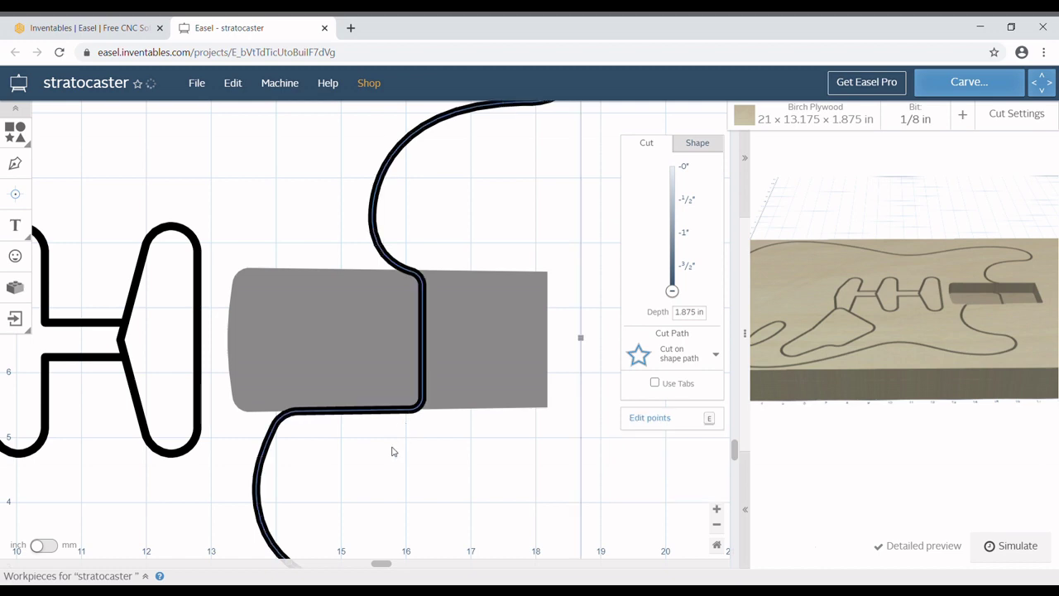
click(689, 357)
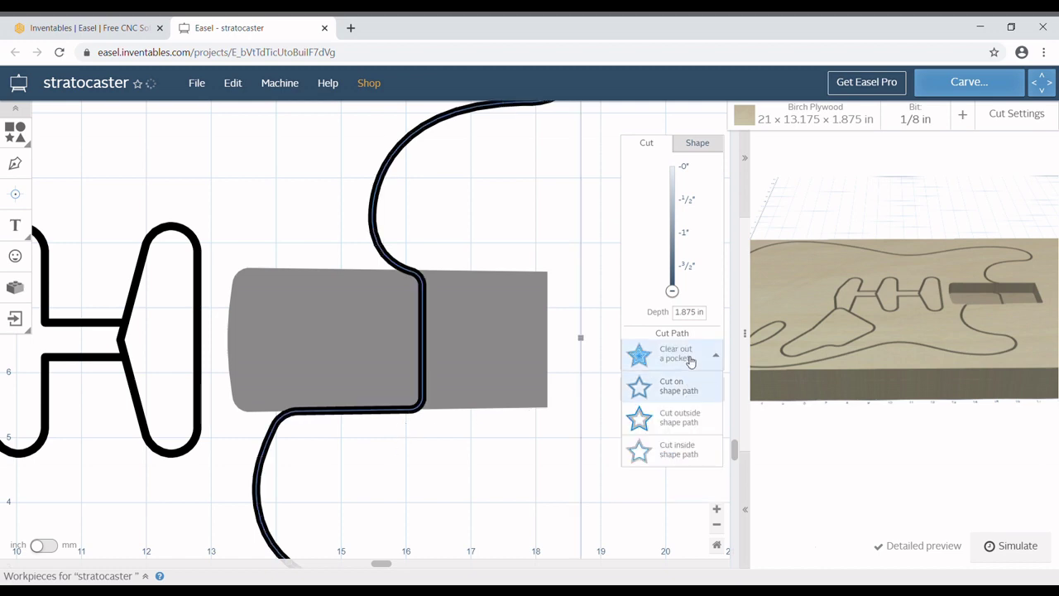
click(689, 419)
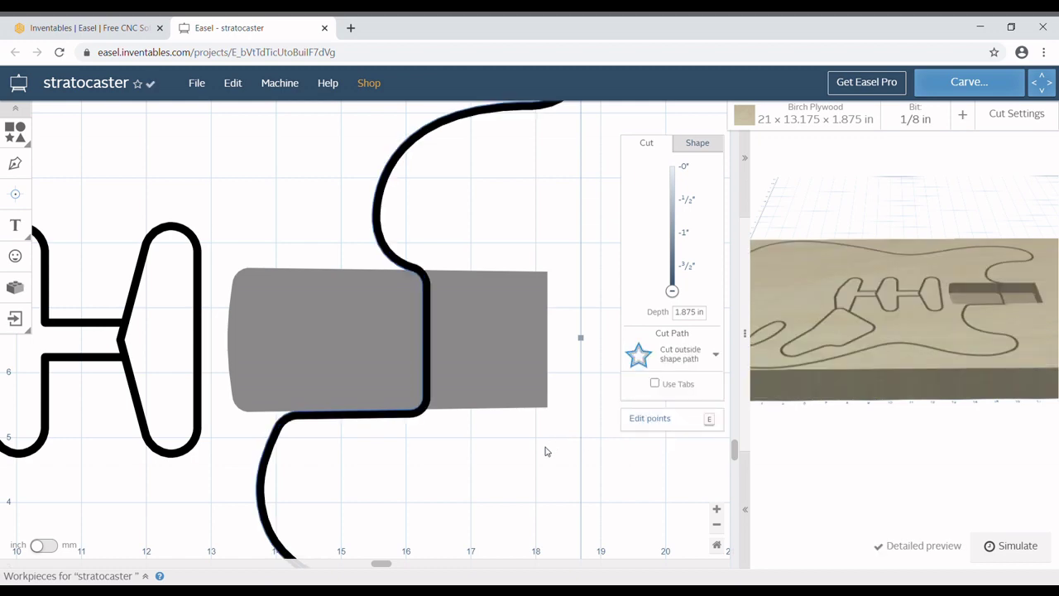
Trim the neck pocket to the body outline with the Intersect All app, keeping the top volume, and import the result.
click(473, 383)
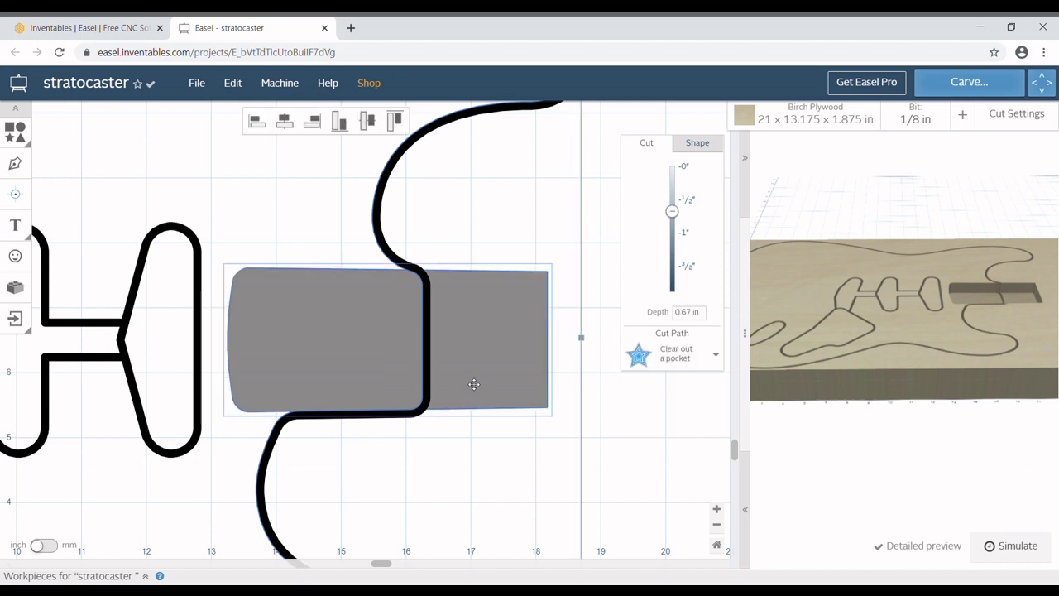
click(717, 546)
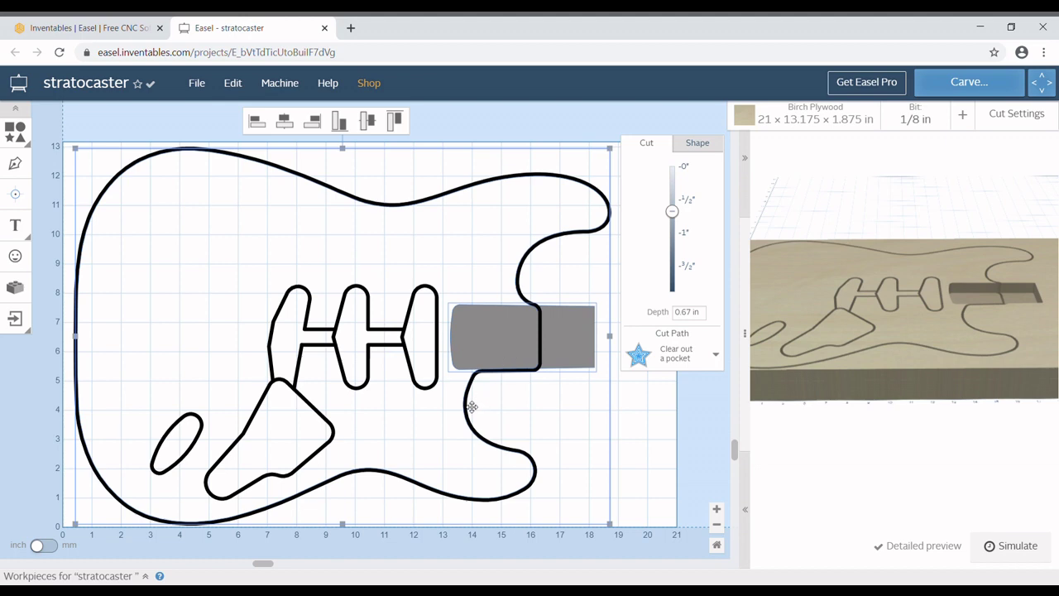
click(16, 288)
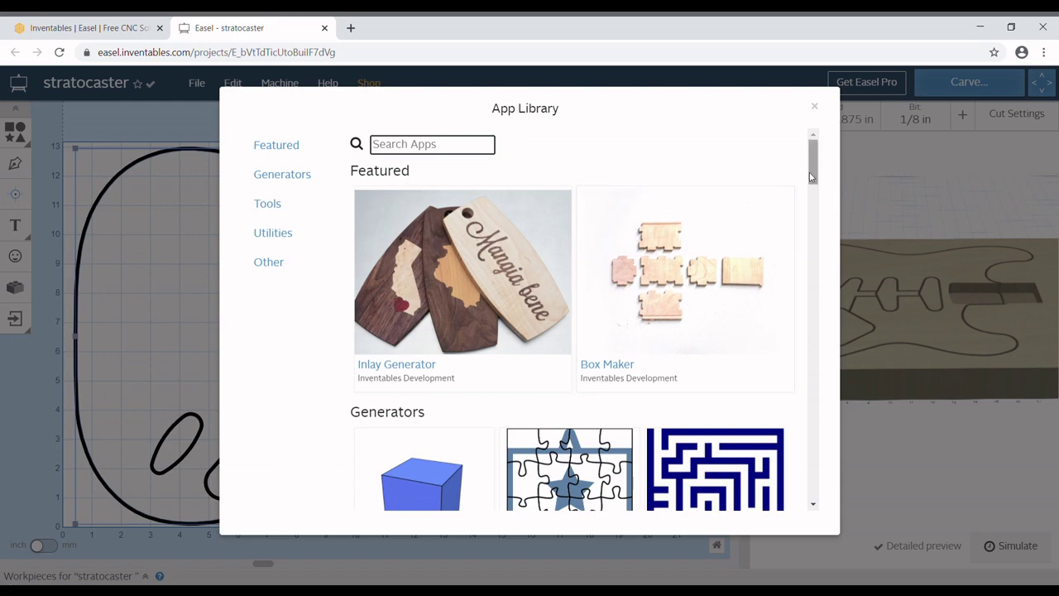
drag(815, 175, 812, 346)
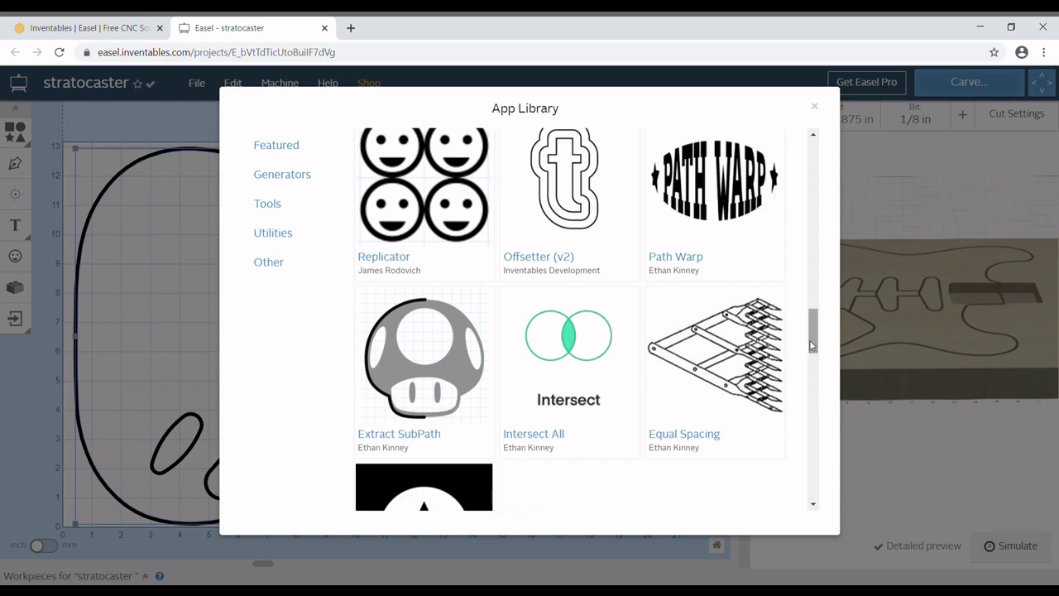
click(589, 354)
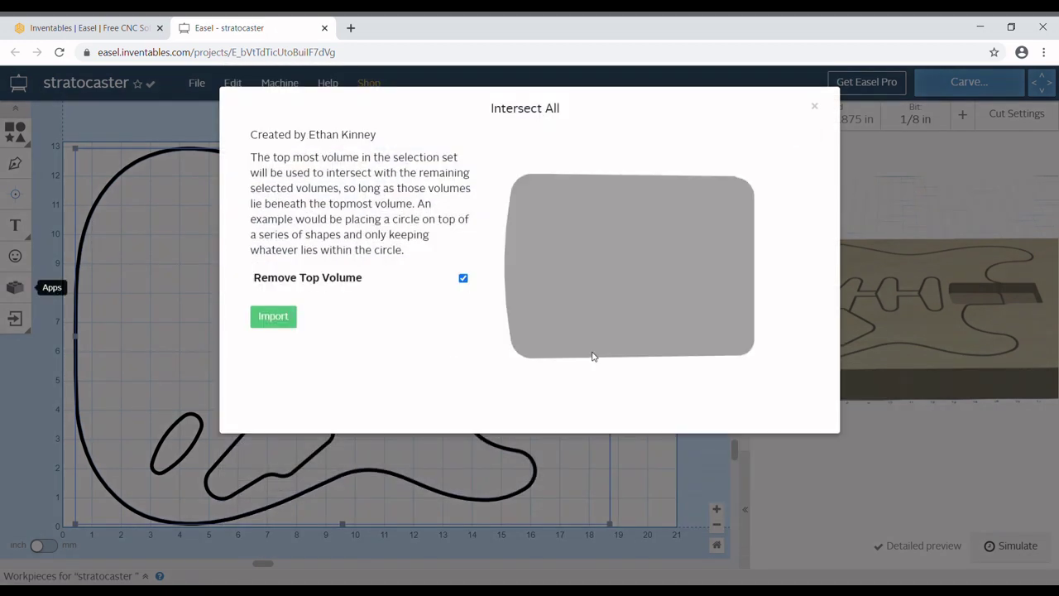
click(463, 278)
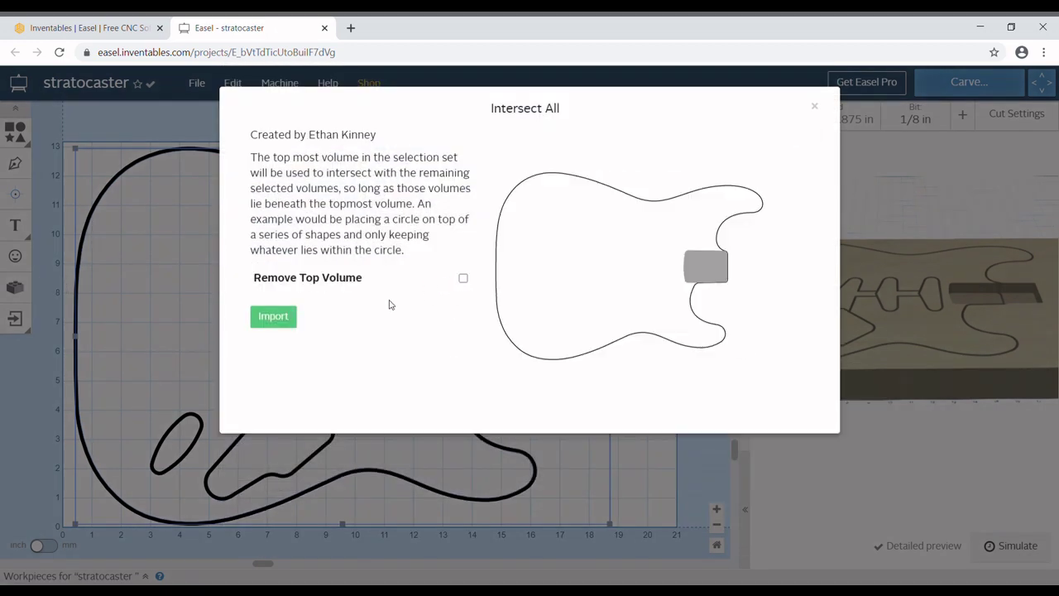
click(291, 317)
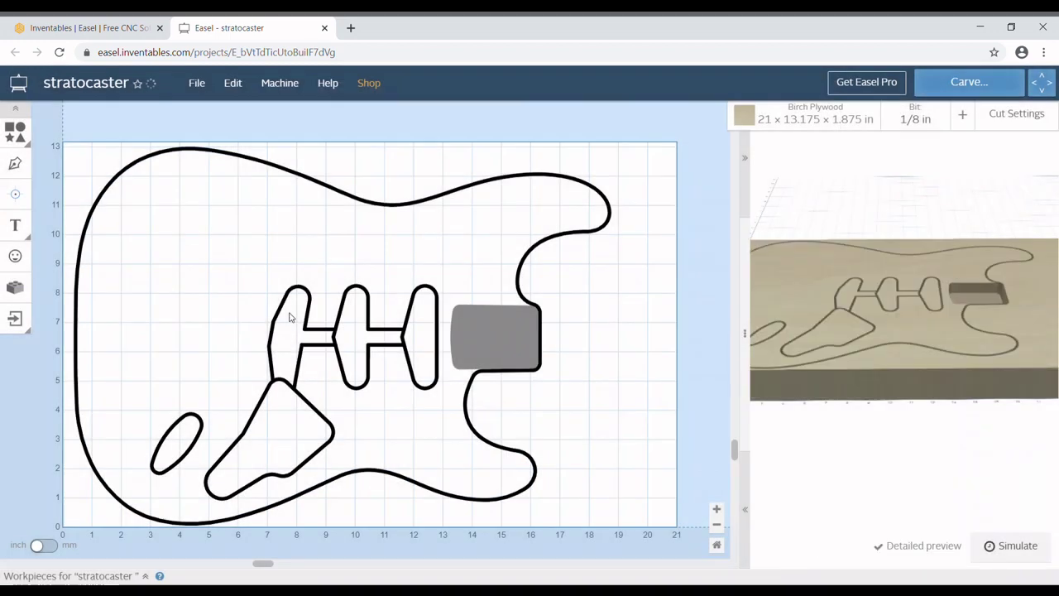
Bring the body outline to the front of the other shapes.
click(471, 405)
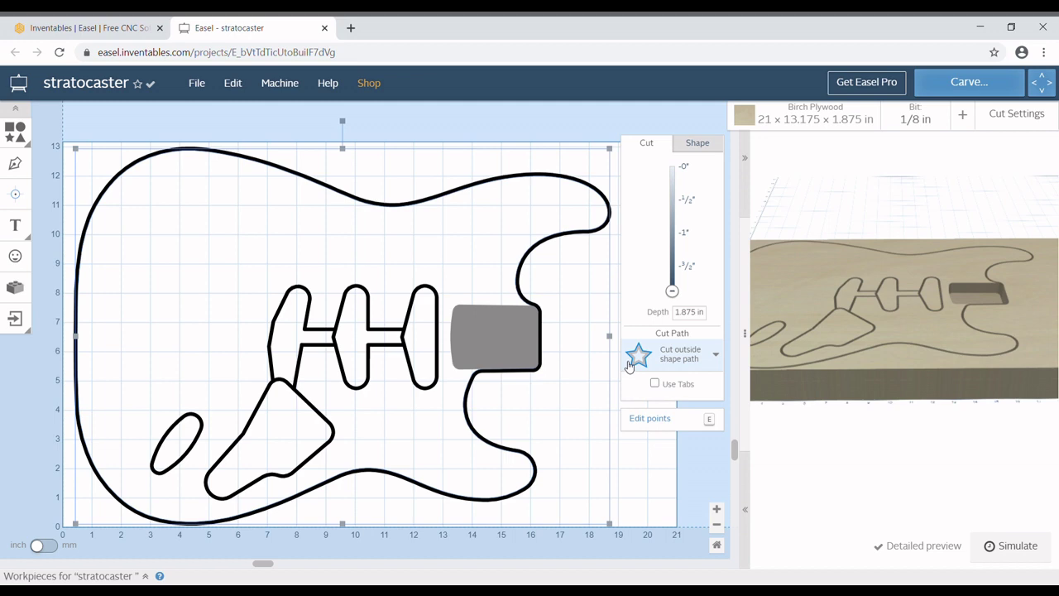
click(243, 85)
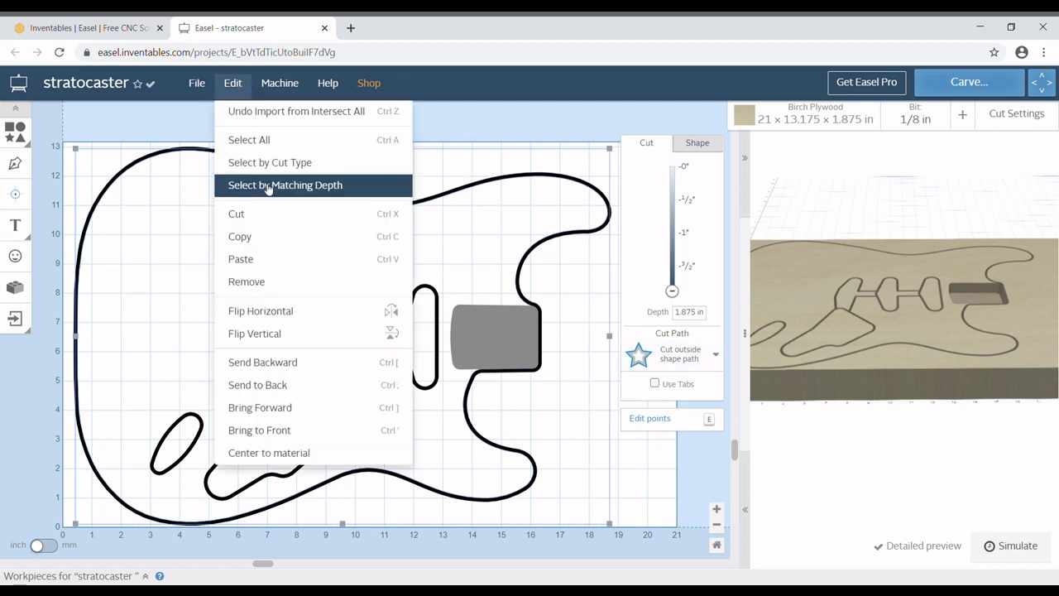
click(280, 431)
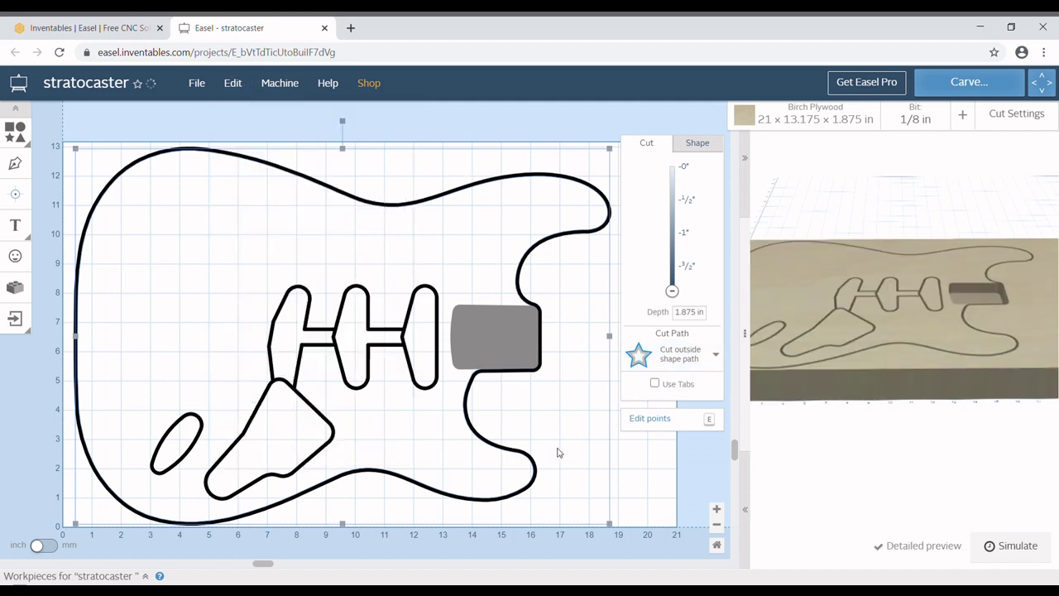
click(300, 352)
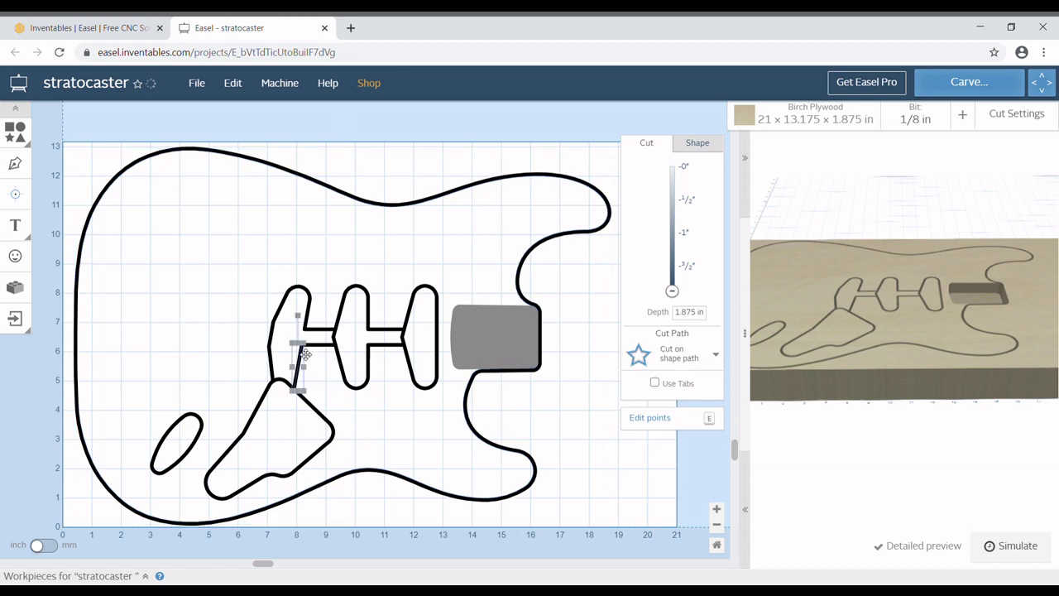
click(346, 372)
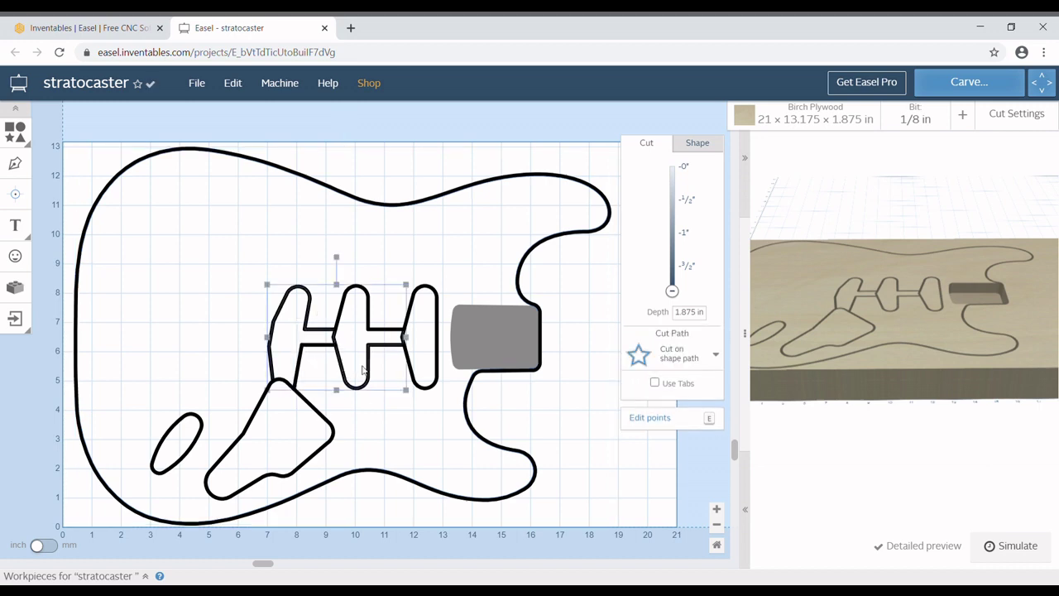
click(418, 370)
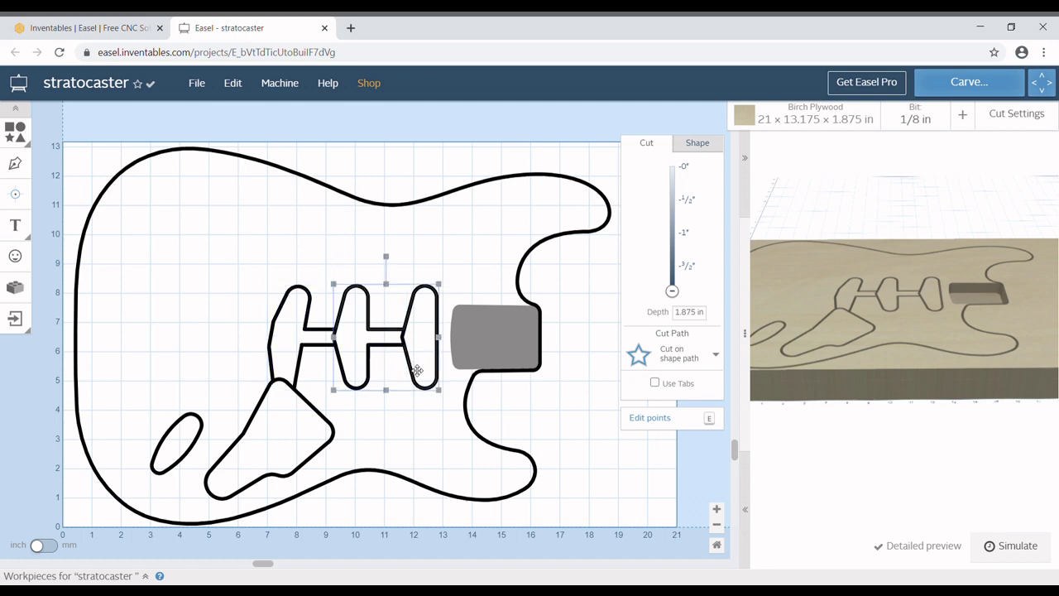
click(600, 457)
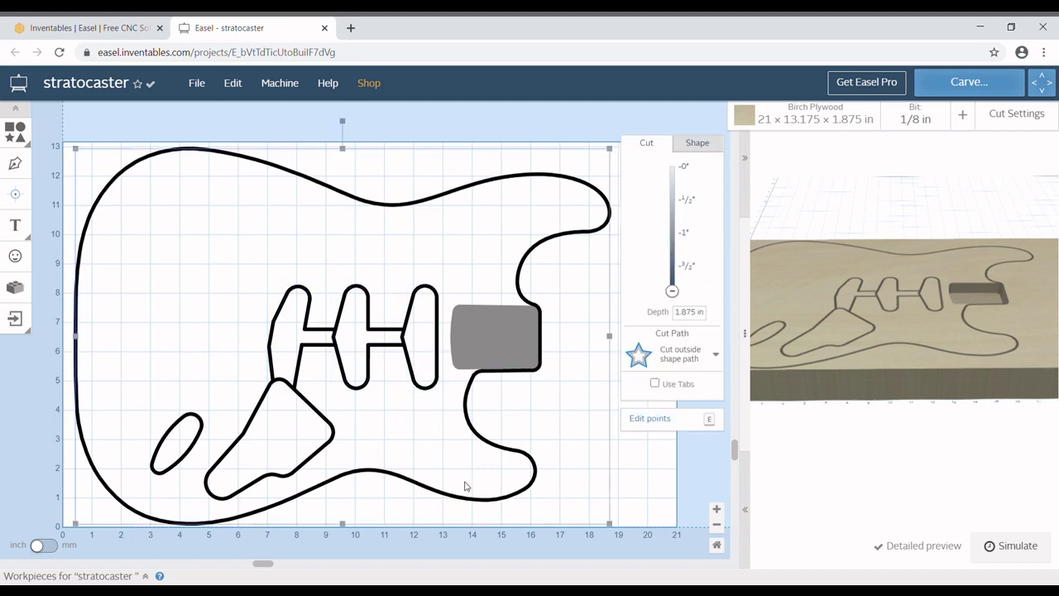
Set the small oval cavity near the body's lower edge to clear out a pocket.
click(198, 422)
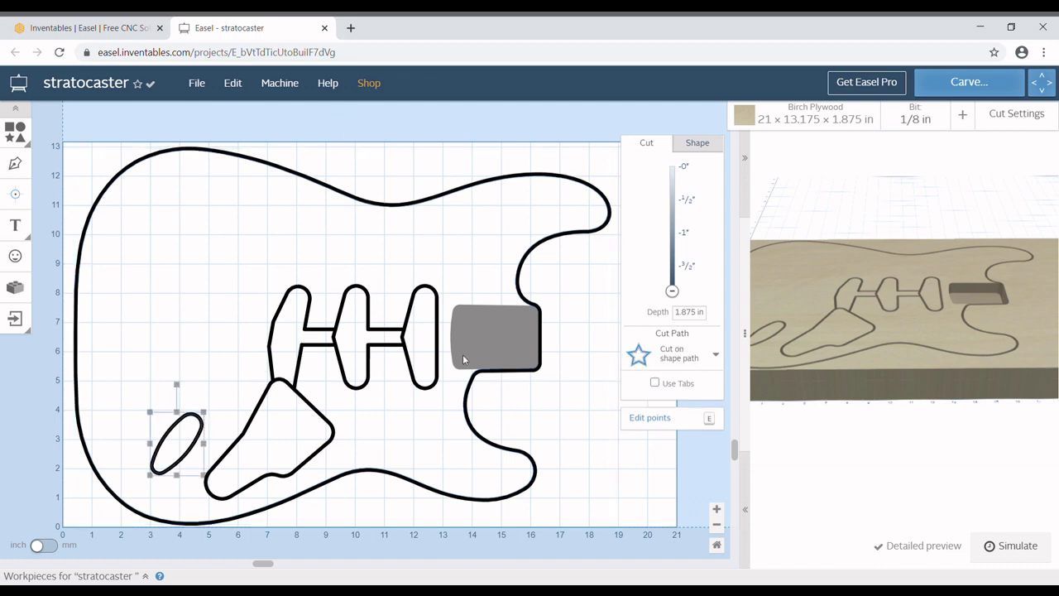
click(677, 354)
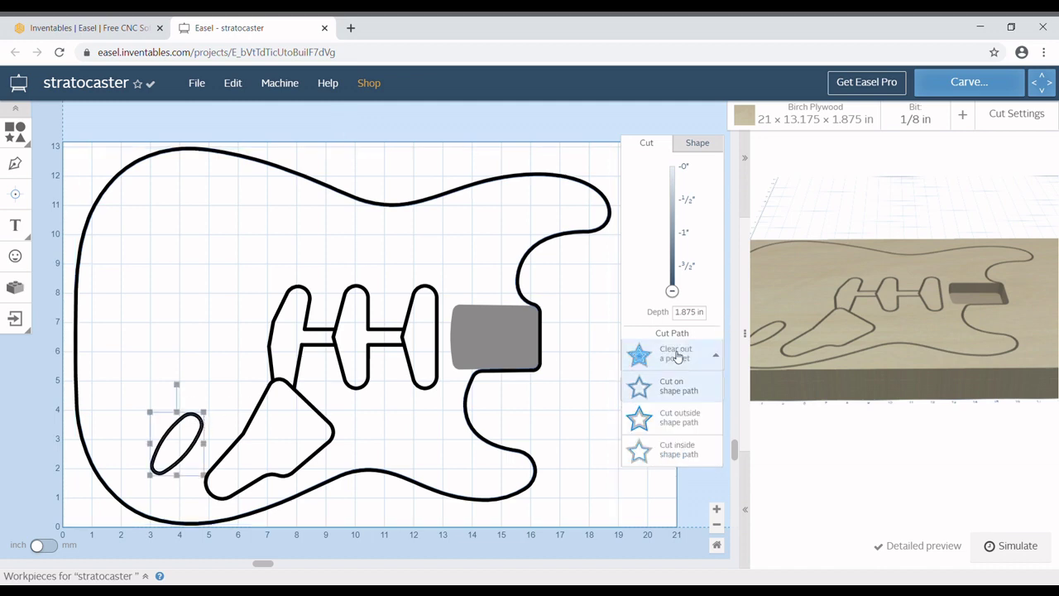
click(634, 356)
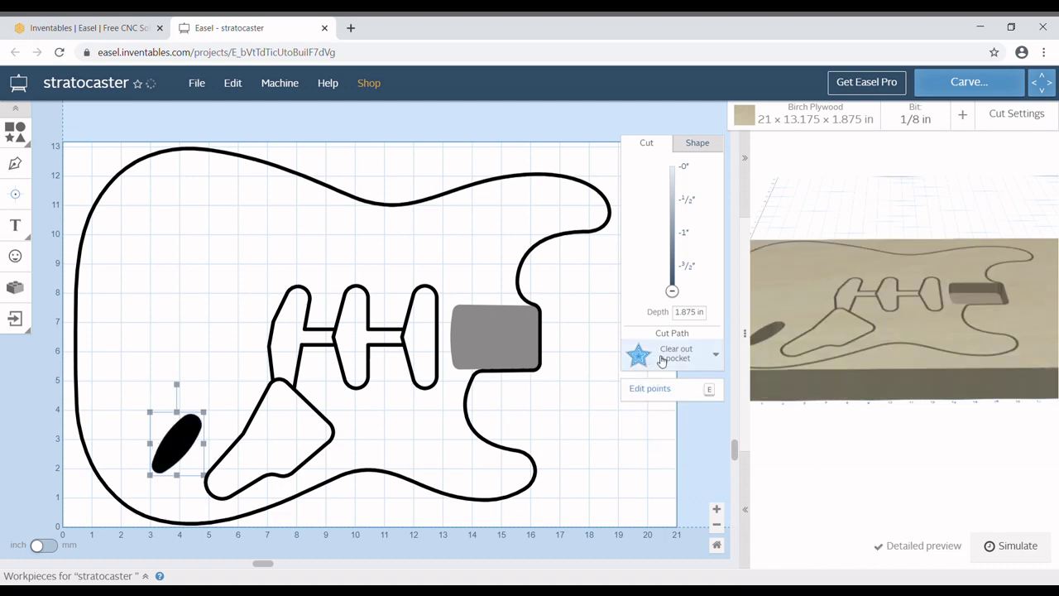
Set the large control cavity beside the oval one to clear out a pocket at a depth of 1.25 in.
click(317, 412)
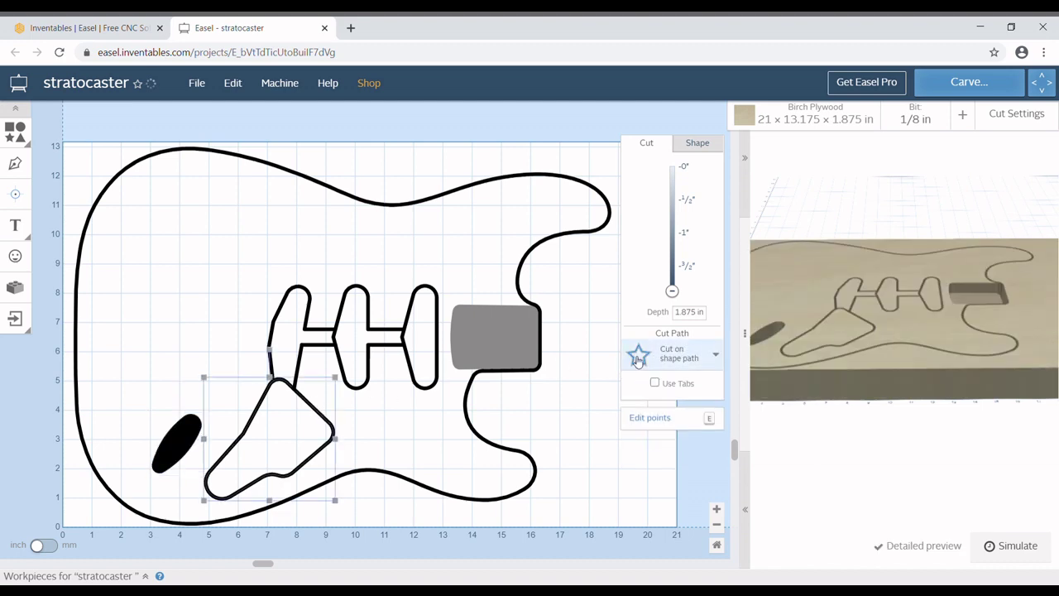
click(662, 361)
click(666, 367)
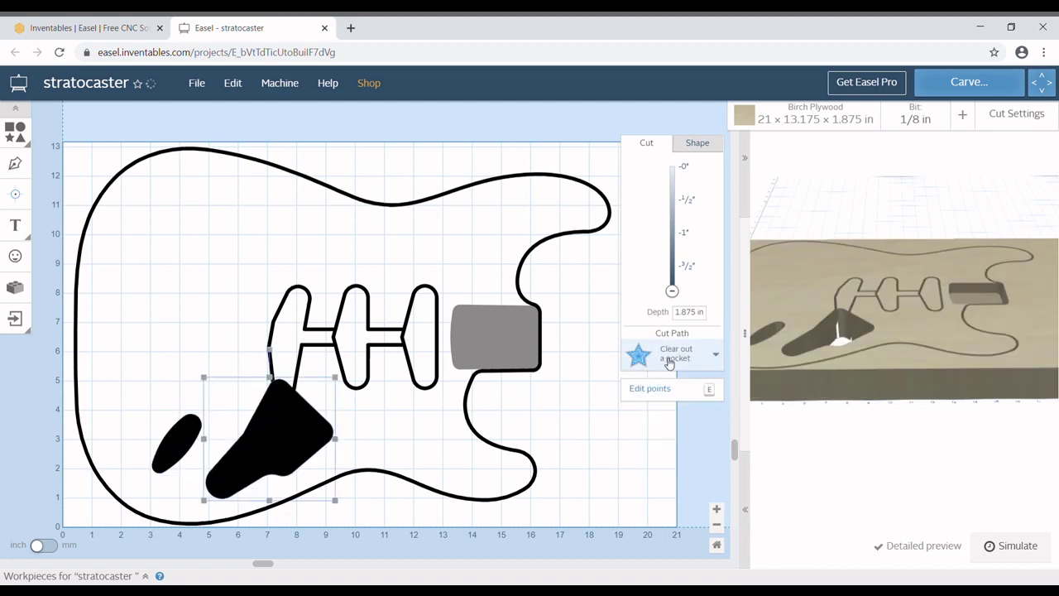
click(697, 318)
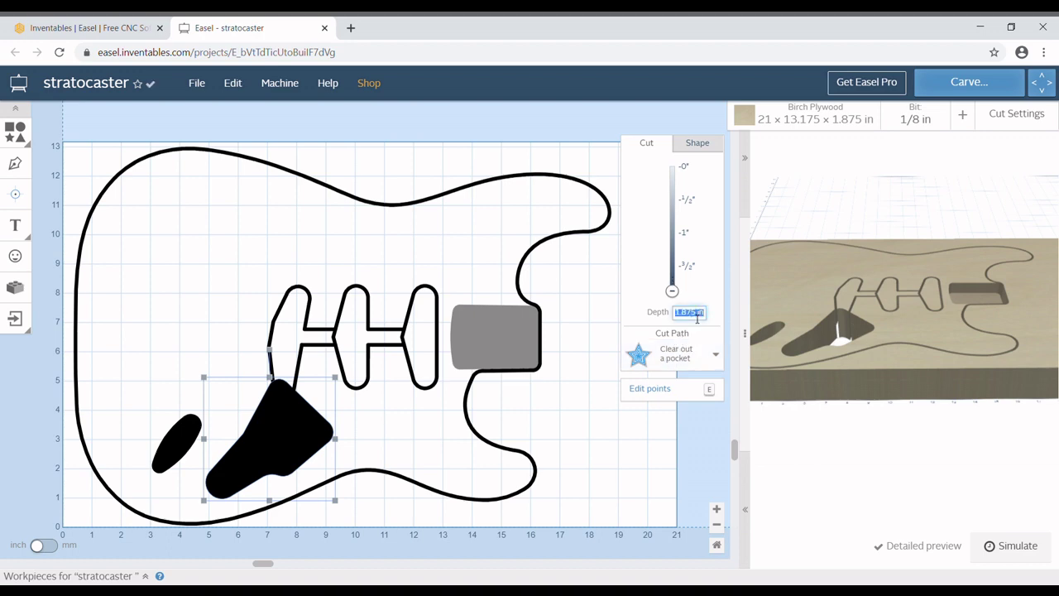
text(1.25)
key(Return)
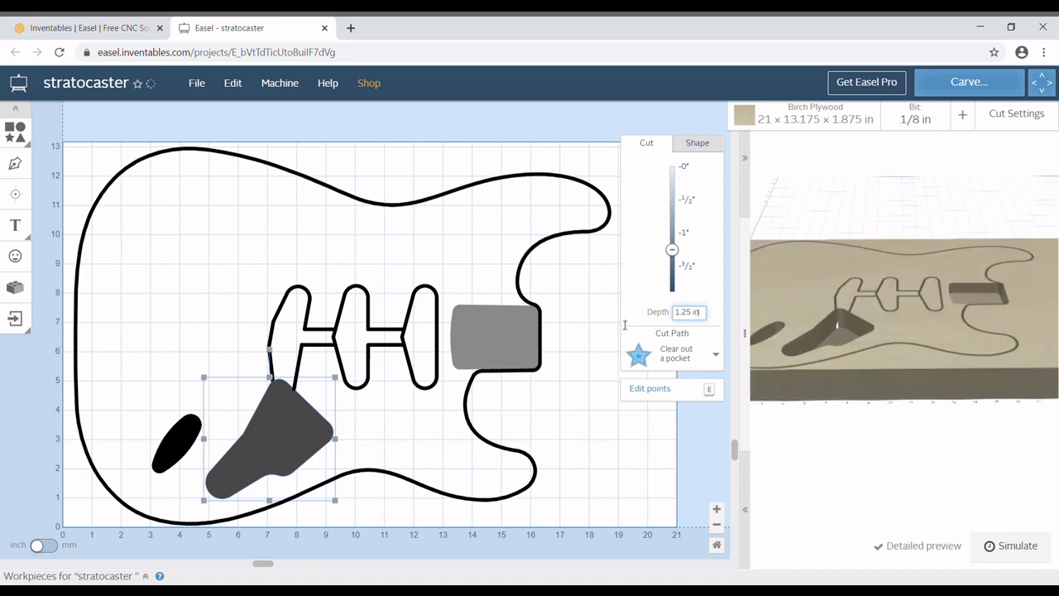
Set the small oval cavity's cut depth to 1.25 in, keeping it as a cleared-out pocket.
click(177, 441)
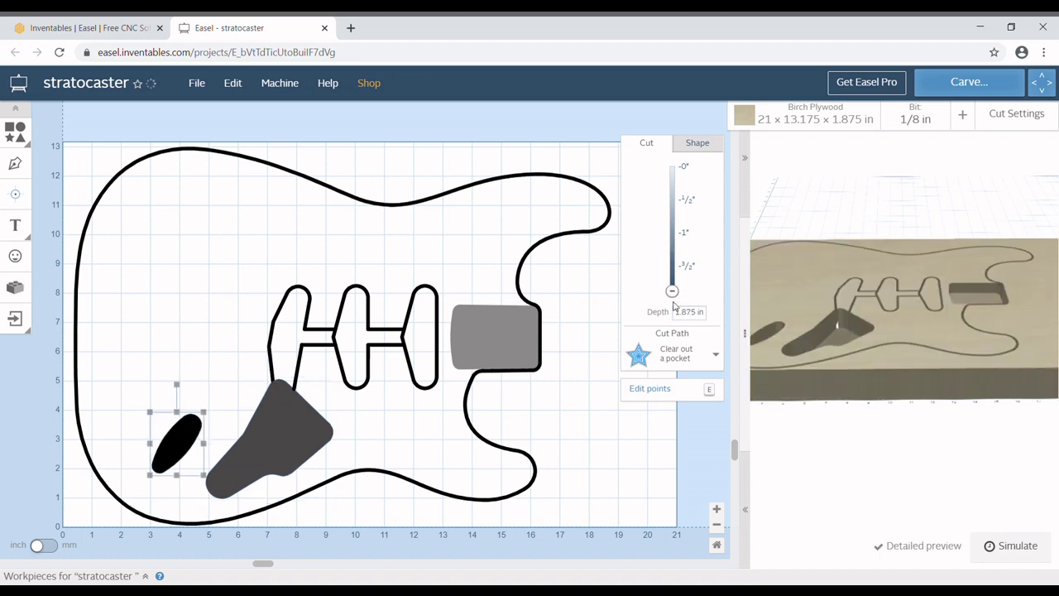
click(678, 363)
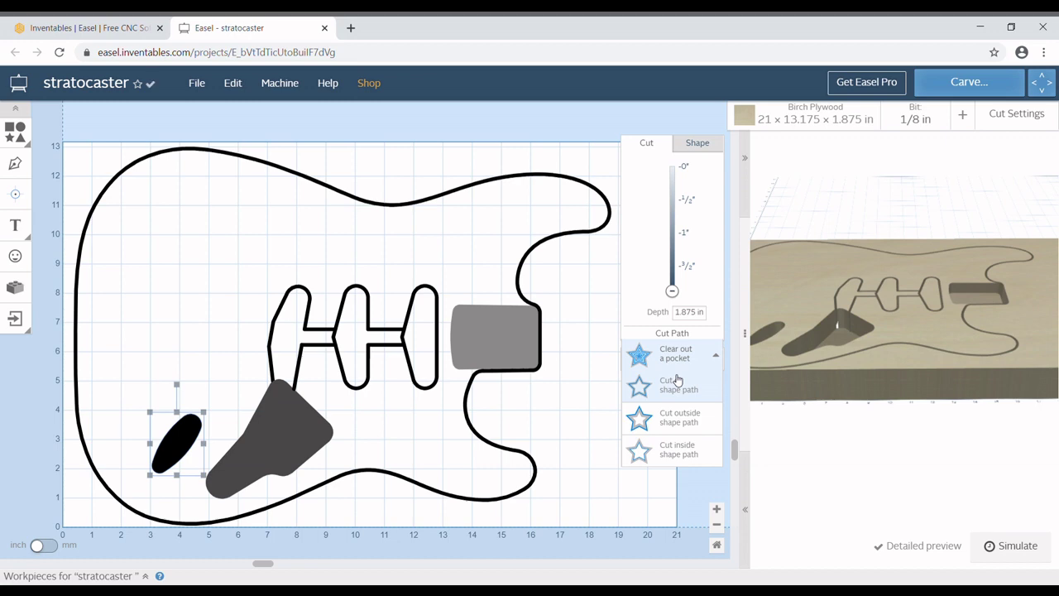
click(687, 314)
text(1.25)
key(Return)
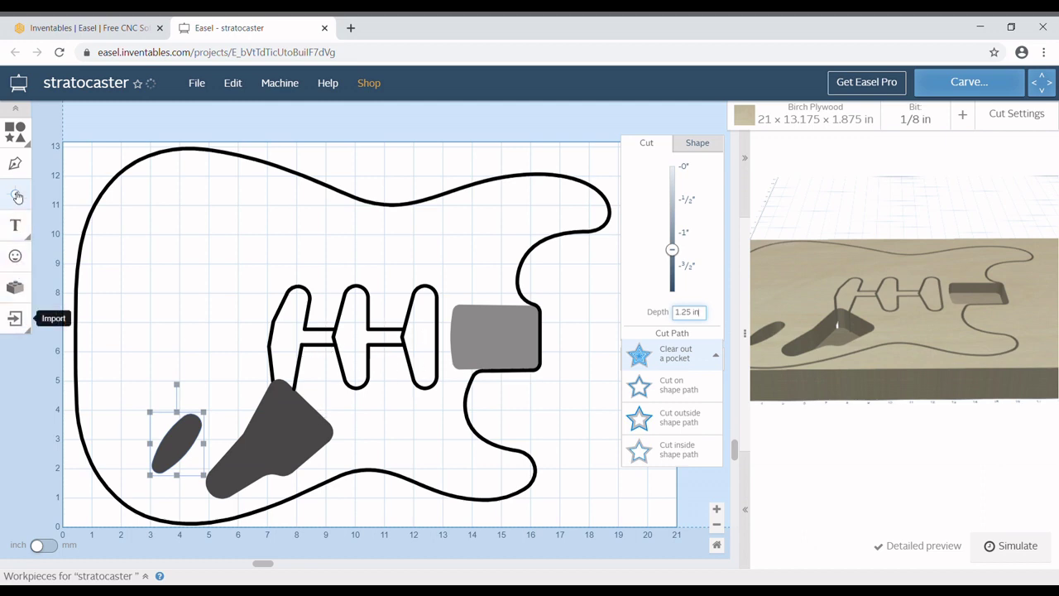
Start a Pen tool path where the bridge pickup cavity meets the control cavity and trace up around its rounded upper end.
click(16, 166)
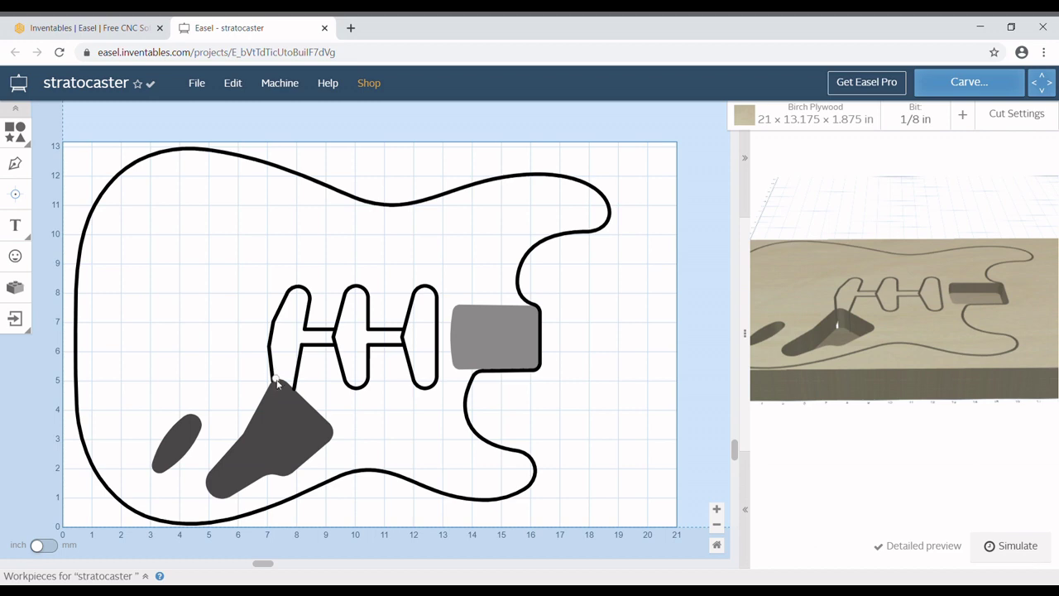
click(719, 510)
click(718, 509)
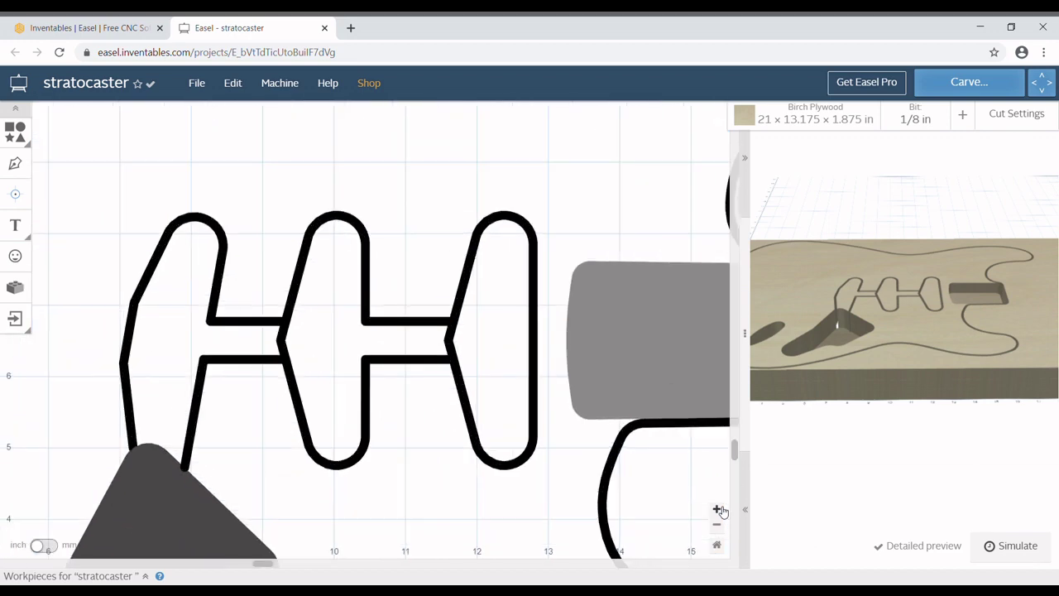
click(134, 450)
click(123, 368)
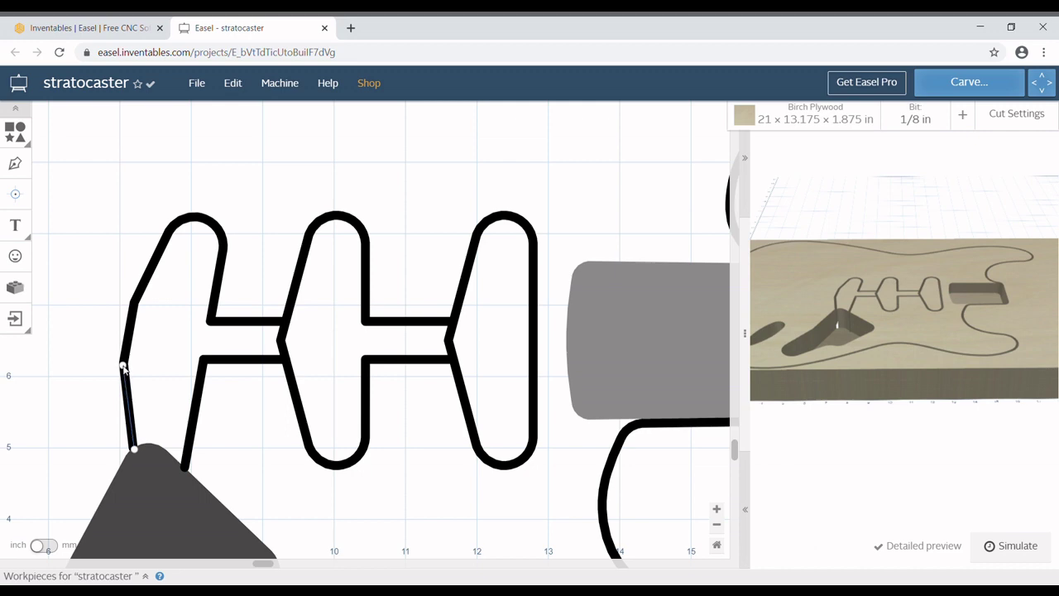
click(133, 307)
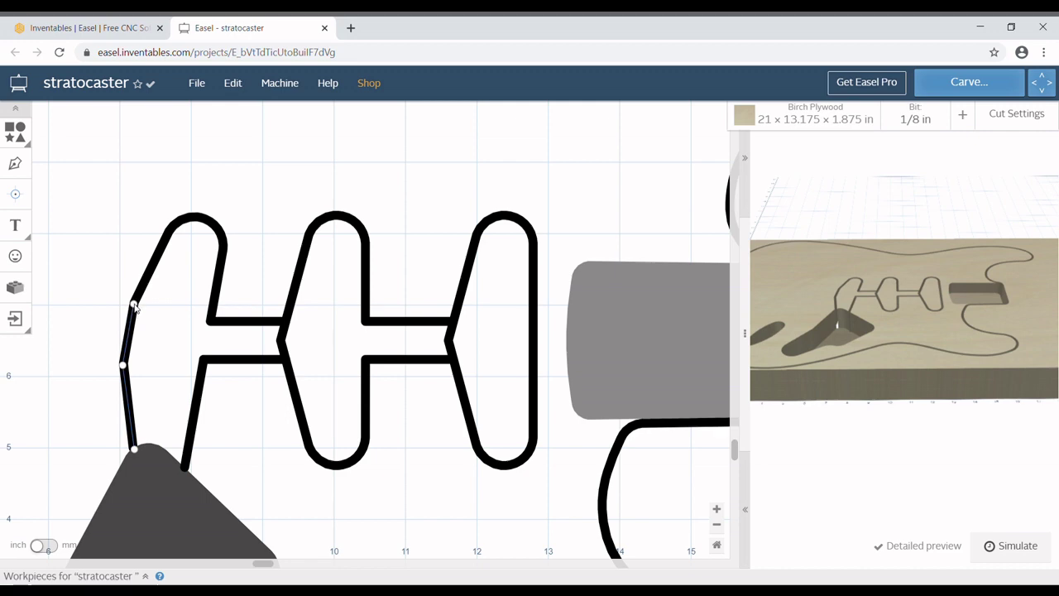
click(169, 233)
click(200, 217)
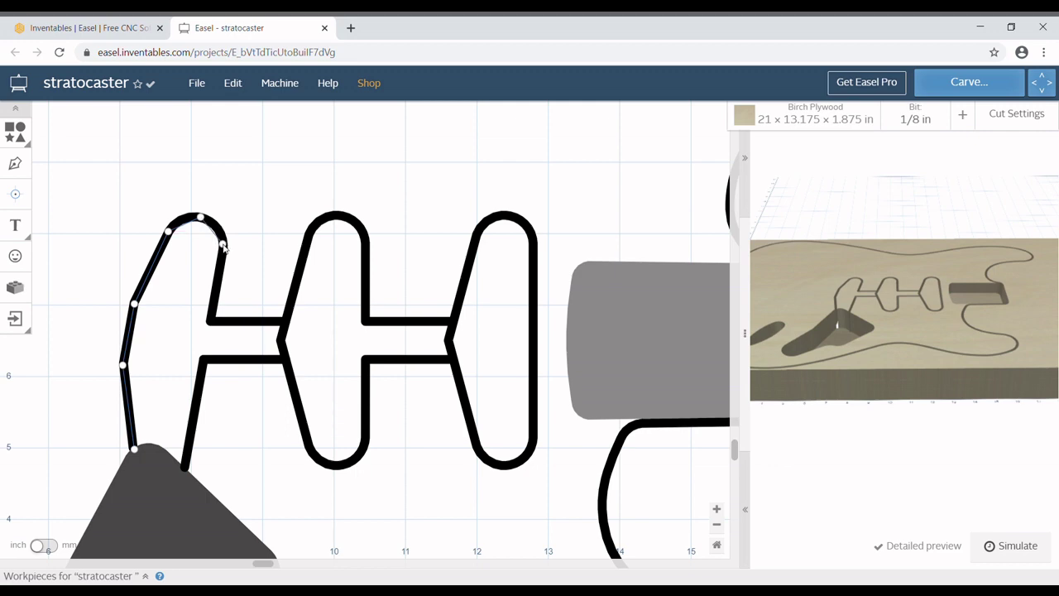
click(222, 244)
Continue the path along the first connecting channel's upper edge and around the middle pickup cavity's upper end down to the second channel.
click(284, 321)
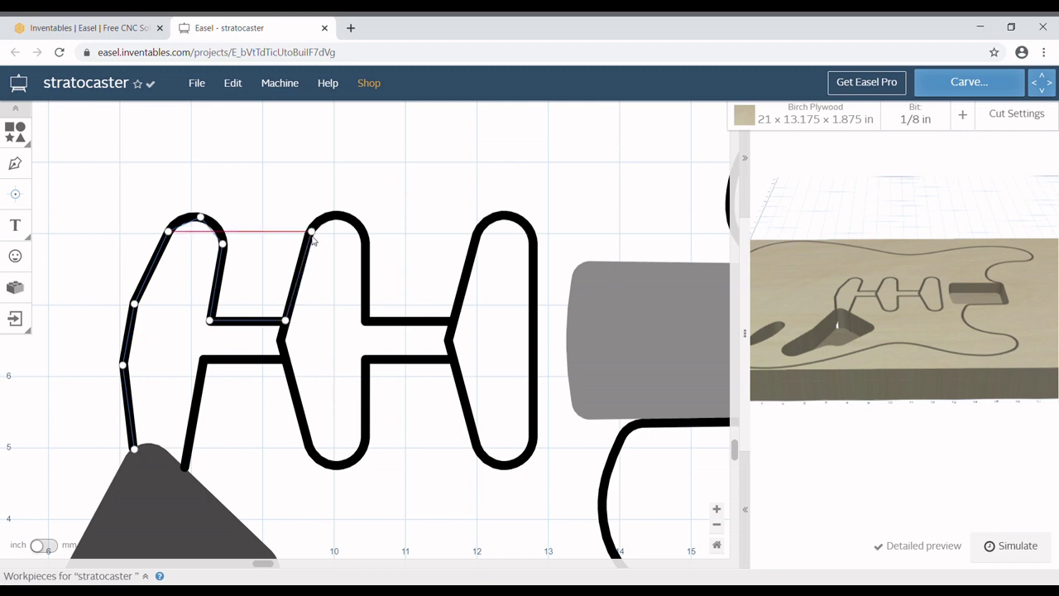
click(308, 238)
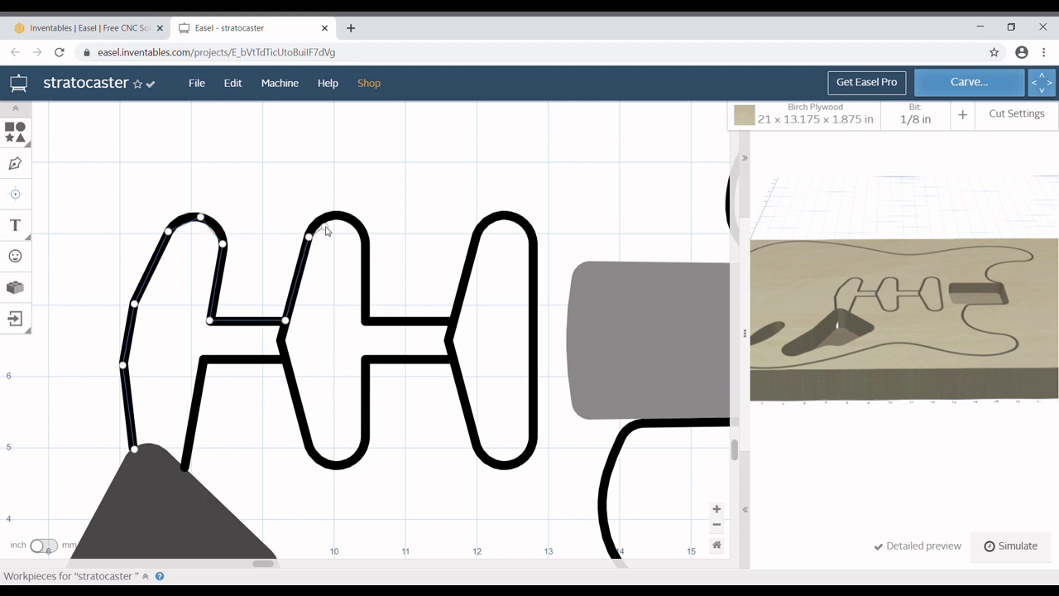
click(337, 218)
click(365, 238)
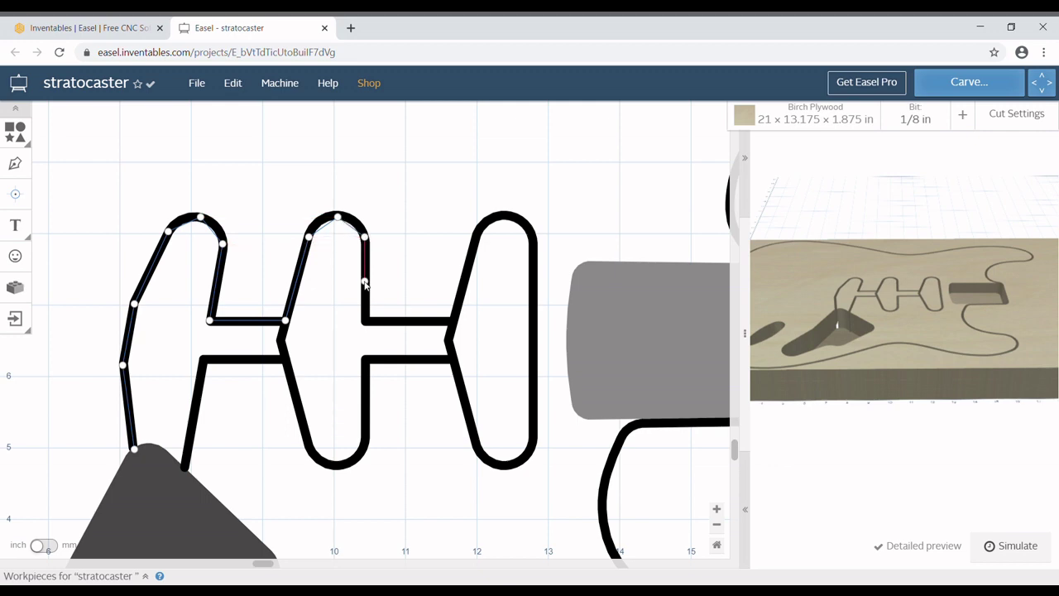
click(365, 320)
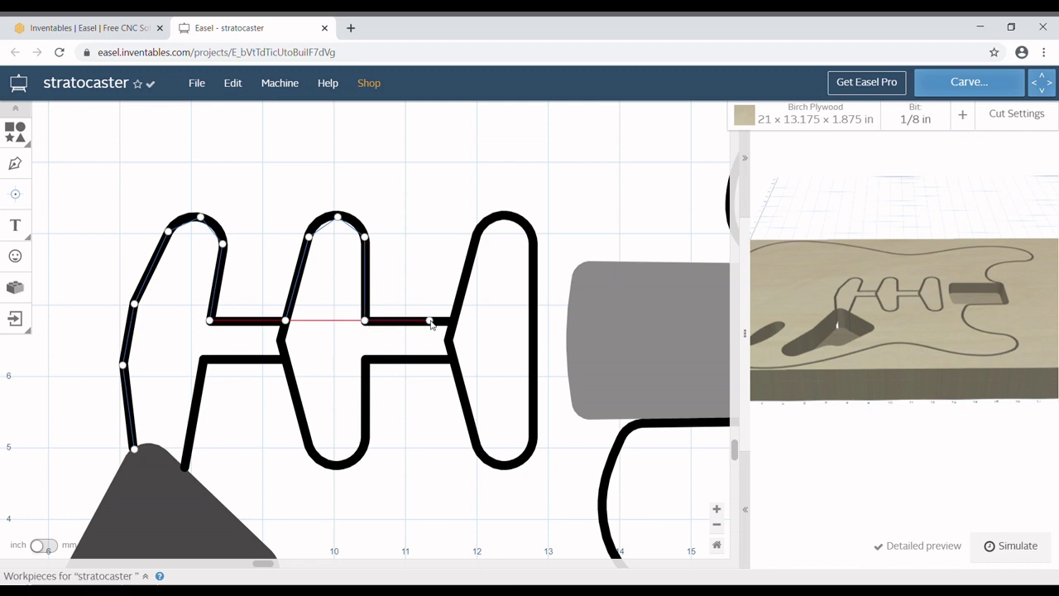
Extend the path along the second channel's upper edge and around both rounded ends of the neck pickup cavity.
click(452, 321)
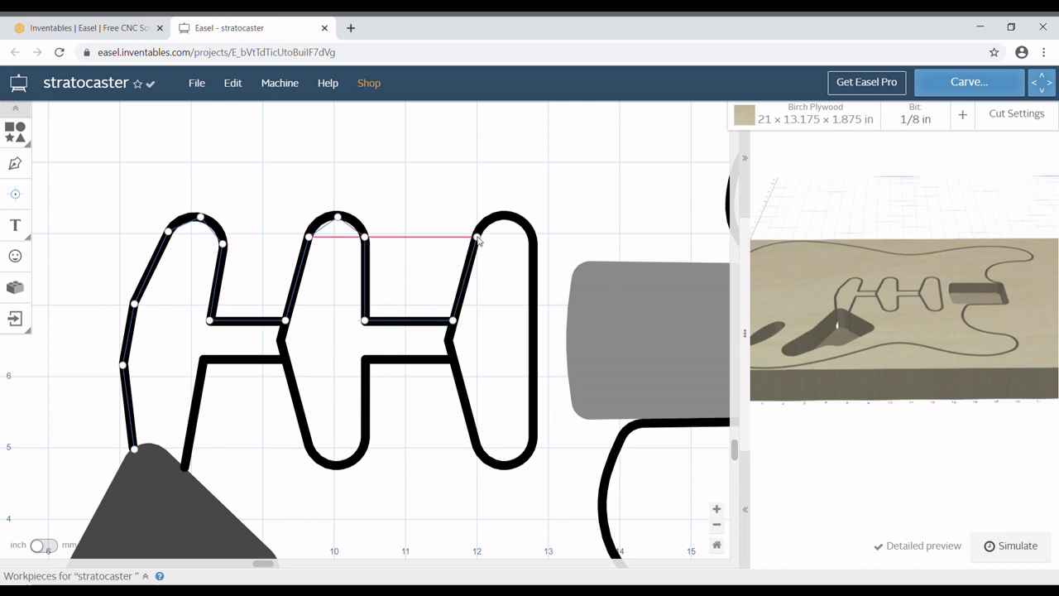
click(478, 238)
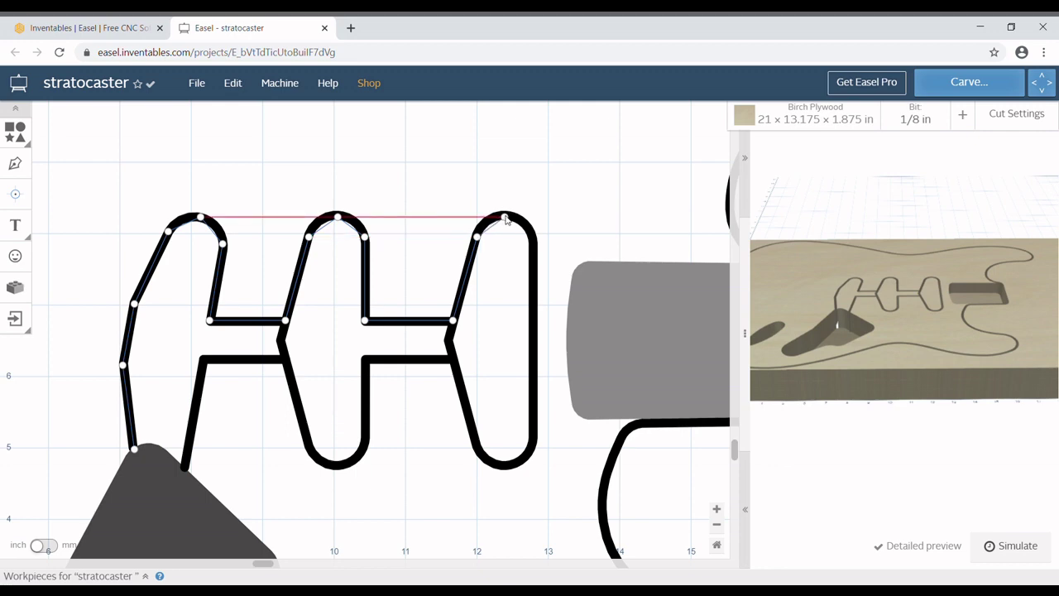
click(505, 218)
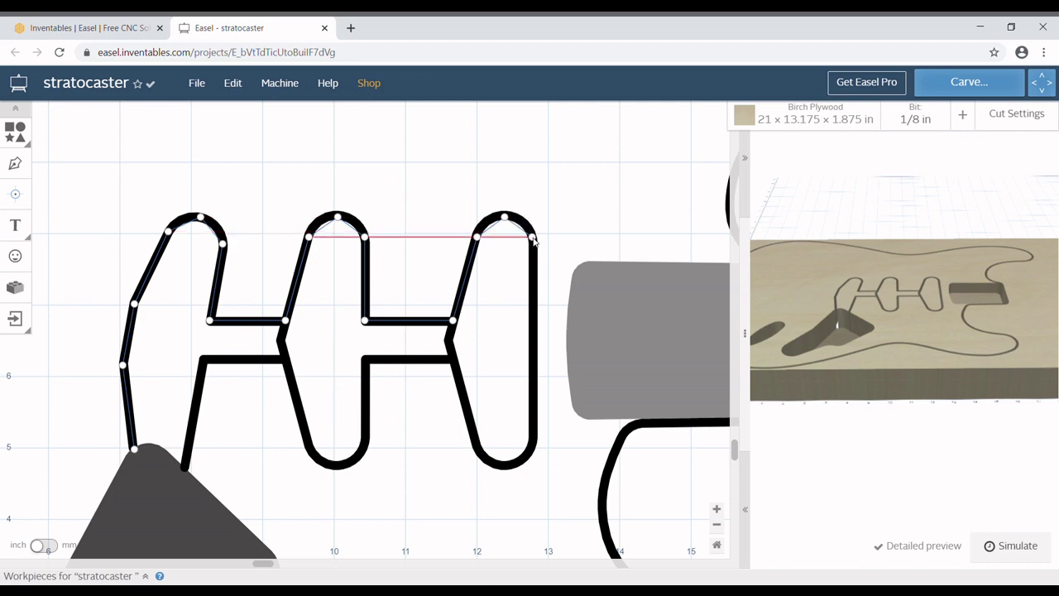
click(533, 238)
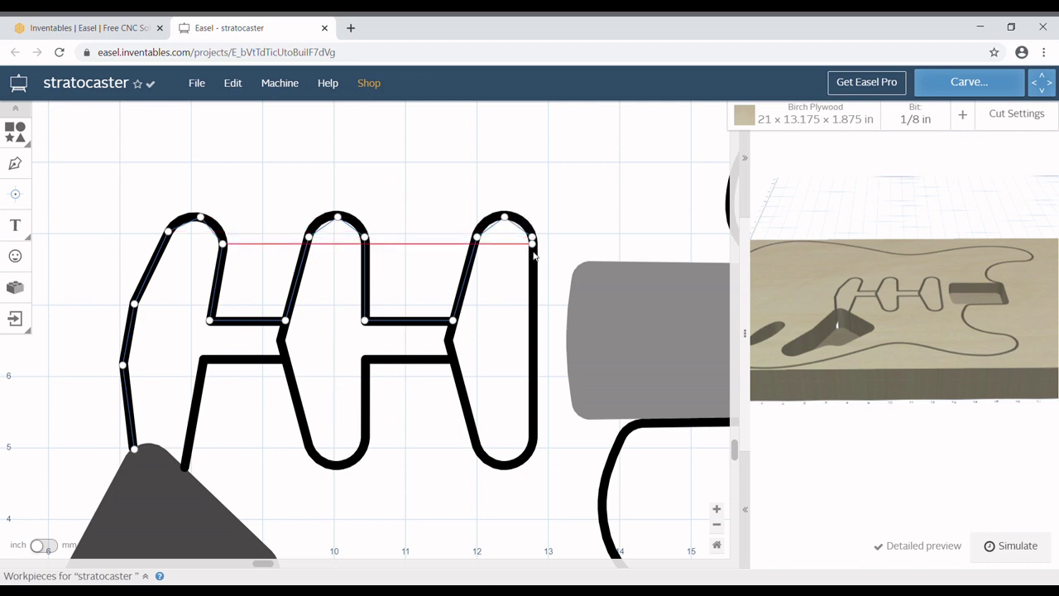
click(533, 445)
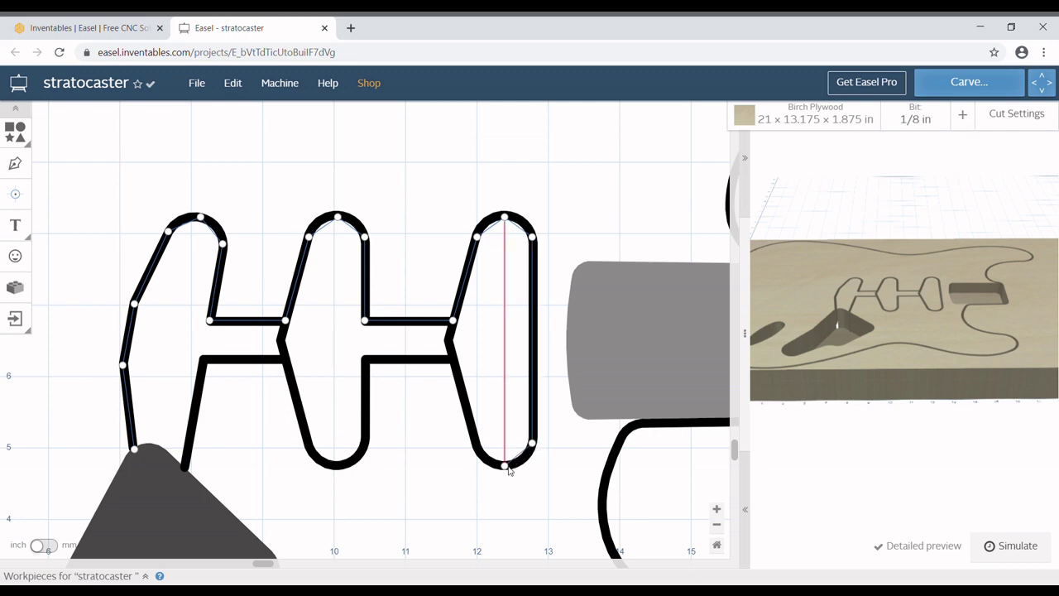
click(505, 465)
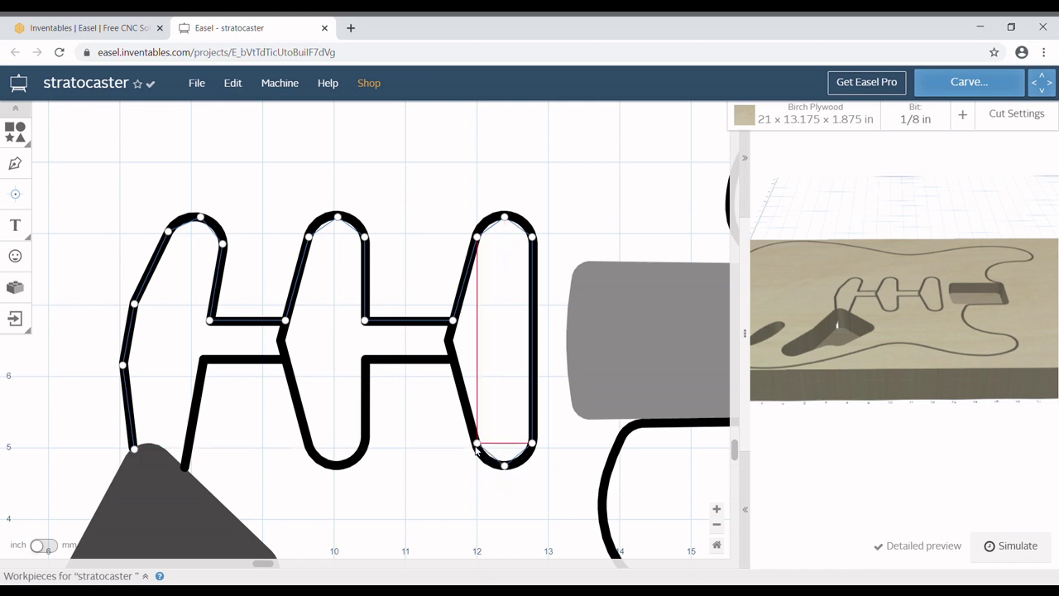
click(476, 446)
Trace back along the second channel's lower edge and around the middle pickup cavity's lower end.
click(452, 359)
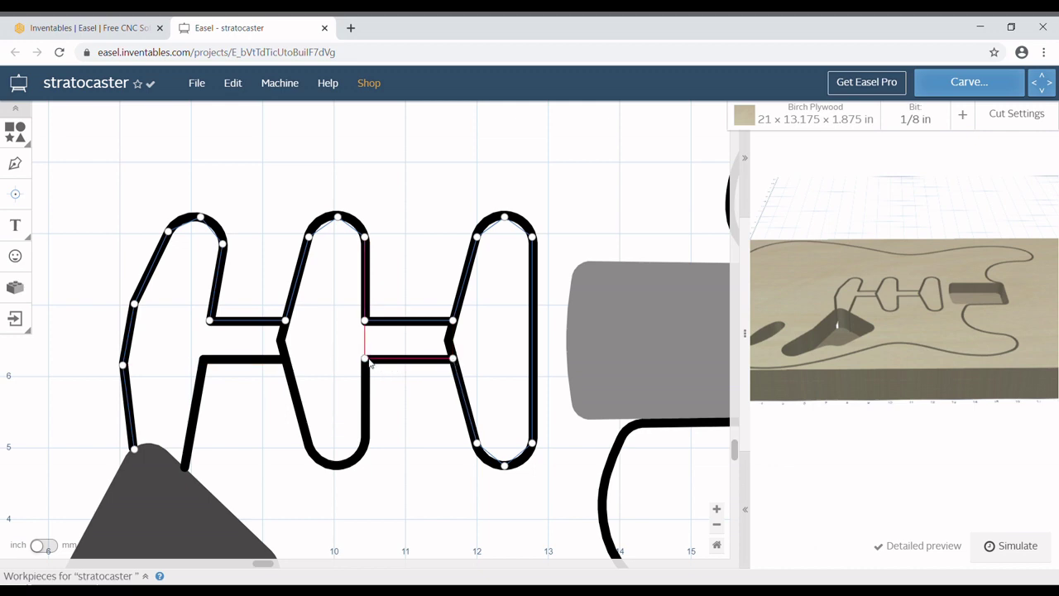
click(365, 359)
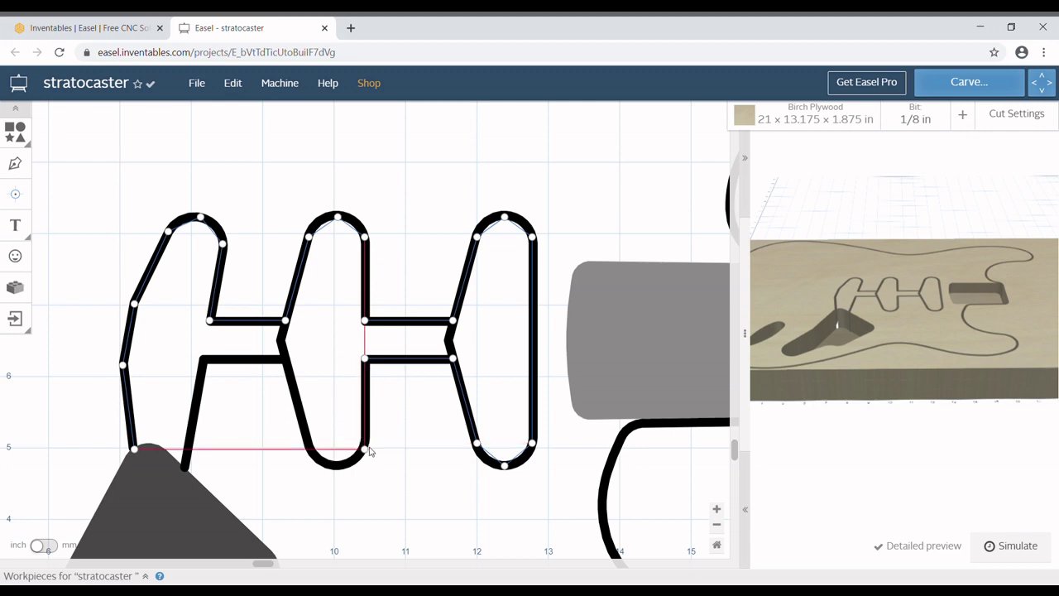
click(365, 445)
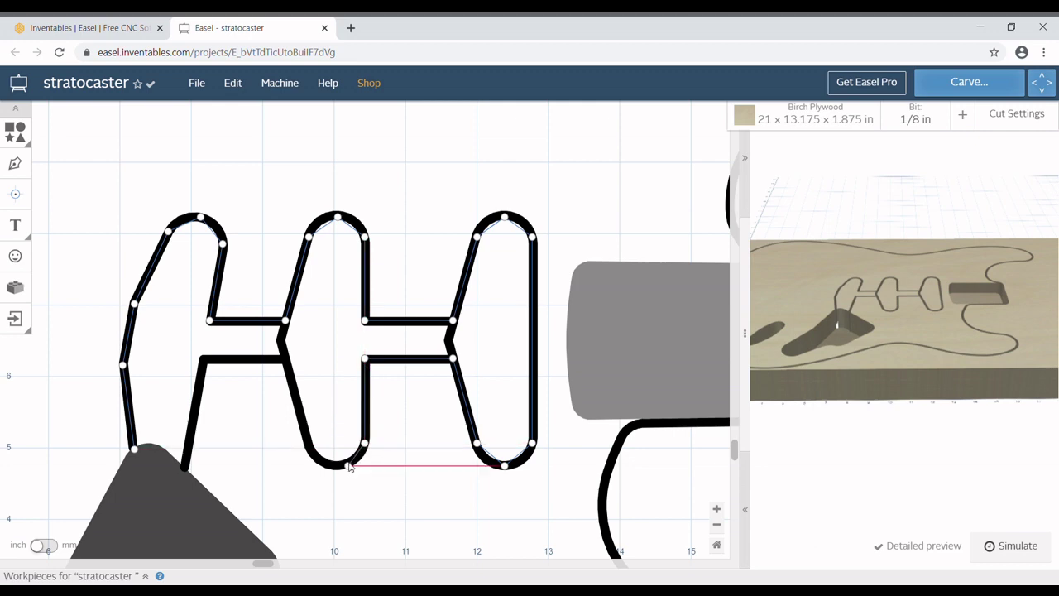
click(339, 466)
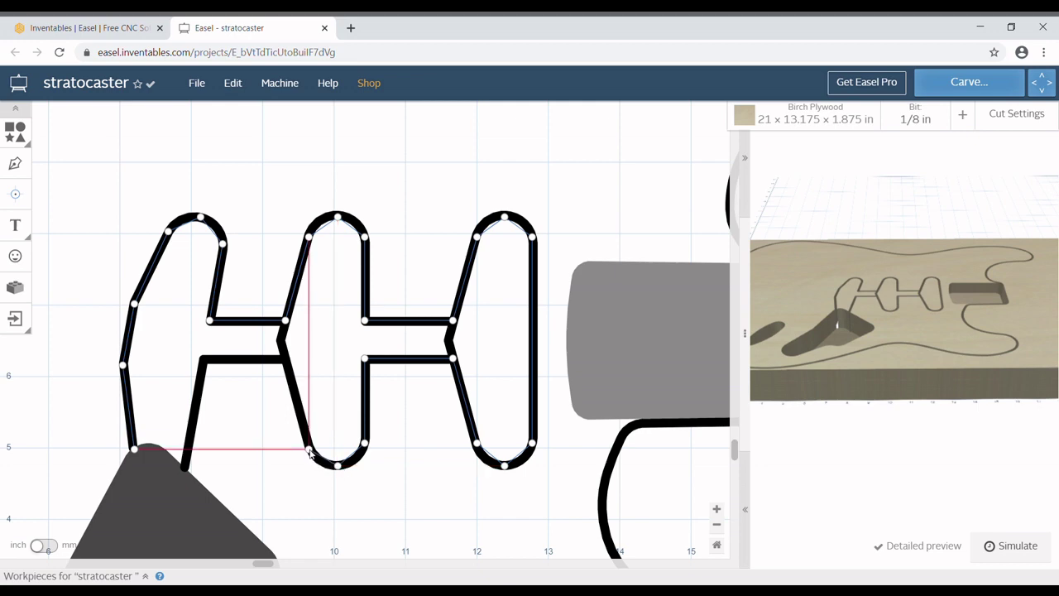
click(308, 446)
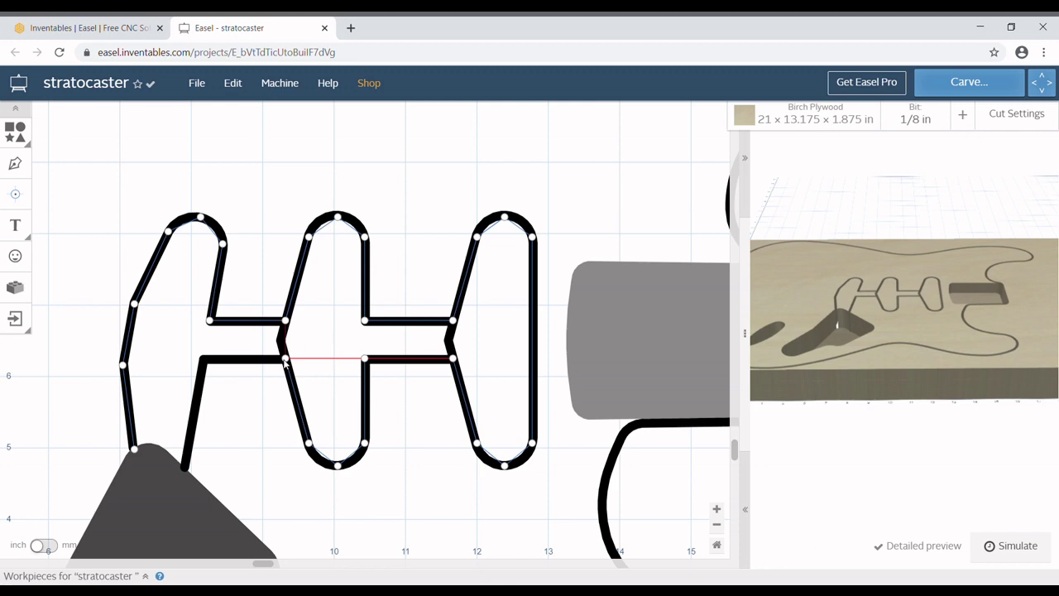
Trace the first channel's lower edge and the bridge pickup cavity's inner side, ending the path with an overlap into the control cavity.
click(284, 359)
click(207, 365)
click(204, 361)
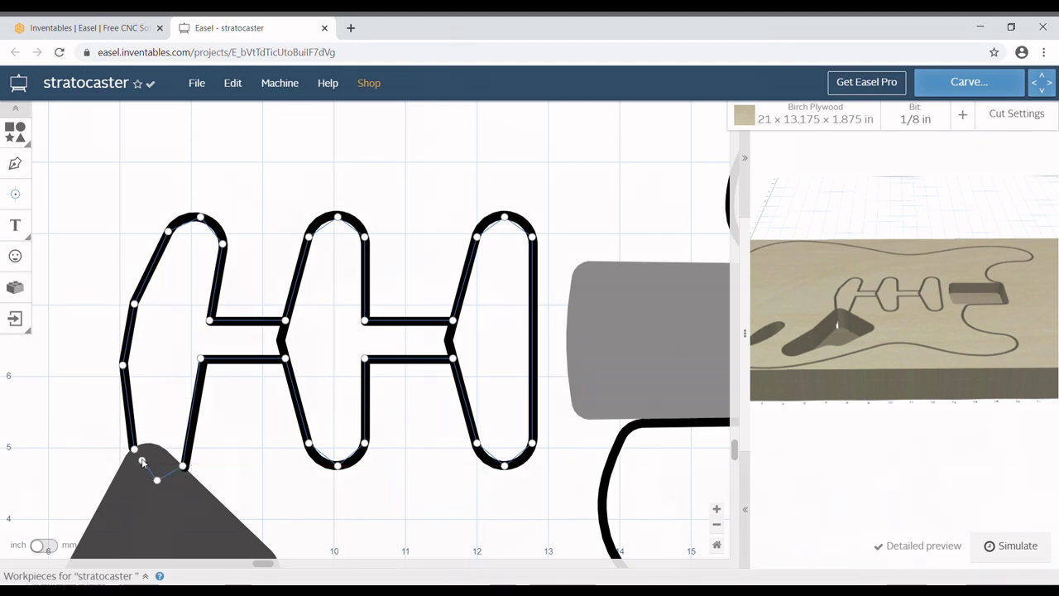
click(156, 478)
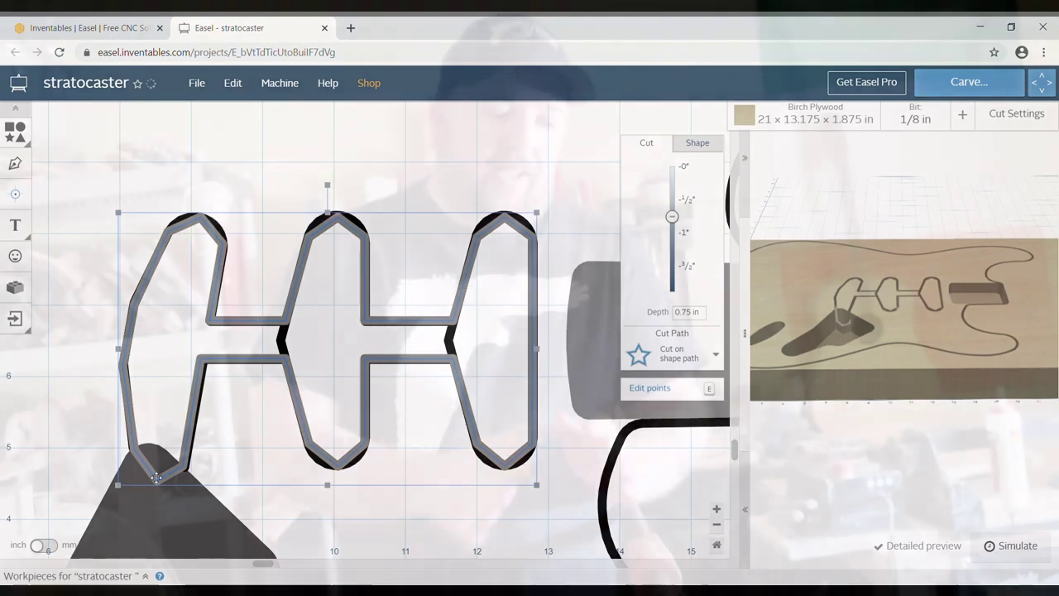
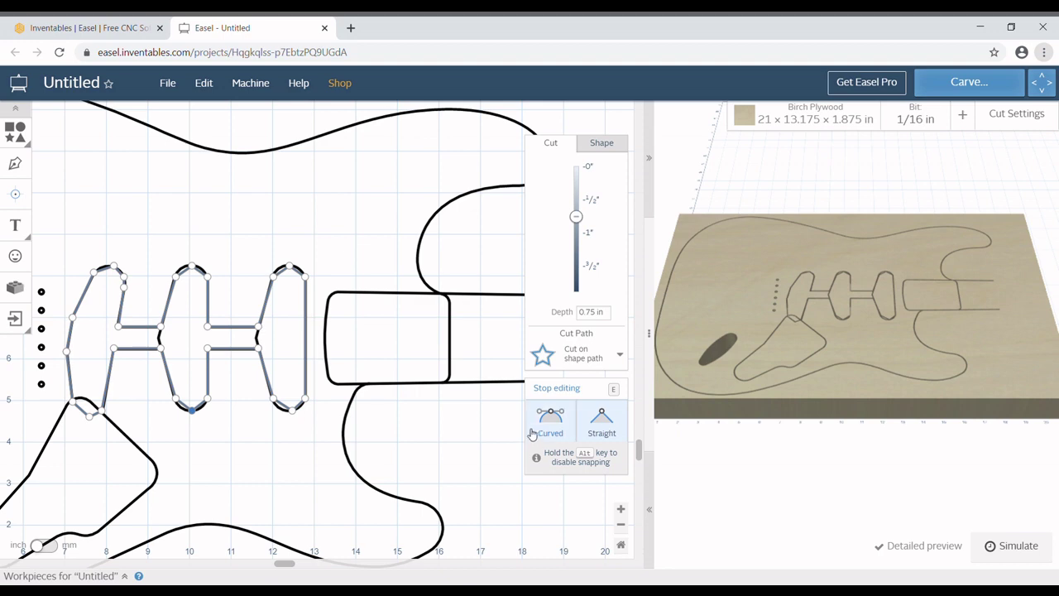
Make the middle pickup cavity's lowest point curved and stretch its handles to follow the rounded end.
click(547, 427)
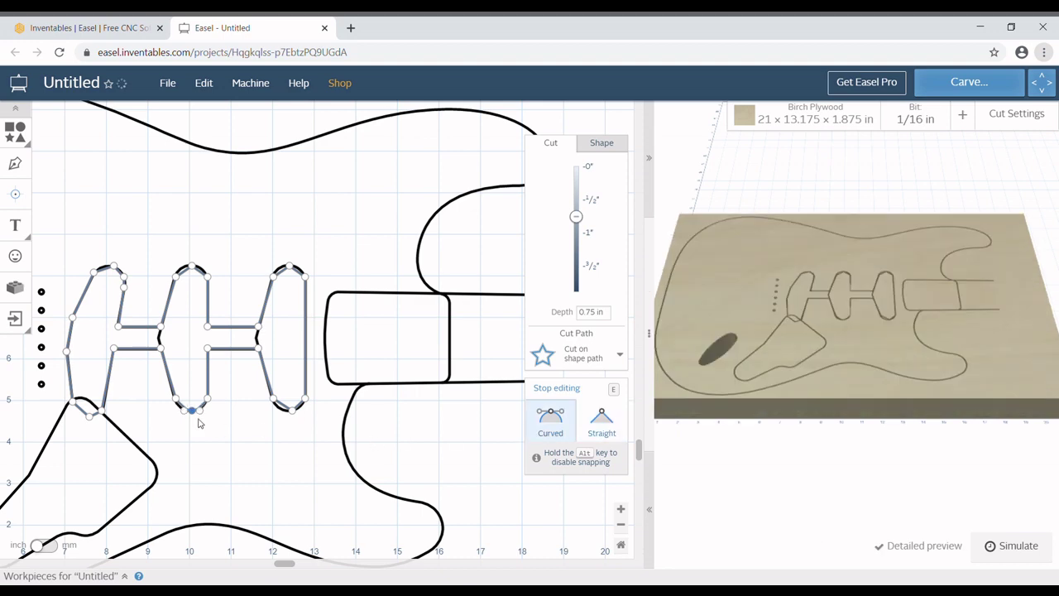
drag(187, 416, 208, 418)
Align the second channel's lower edge points and the neck pickup cavity's lower slanted side with the original outline.
click(621, 509)
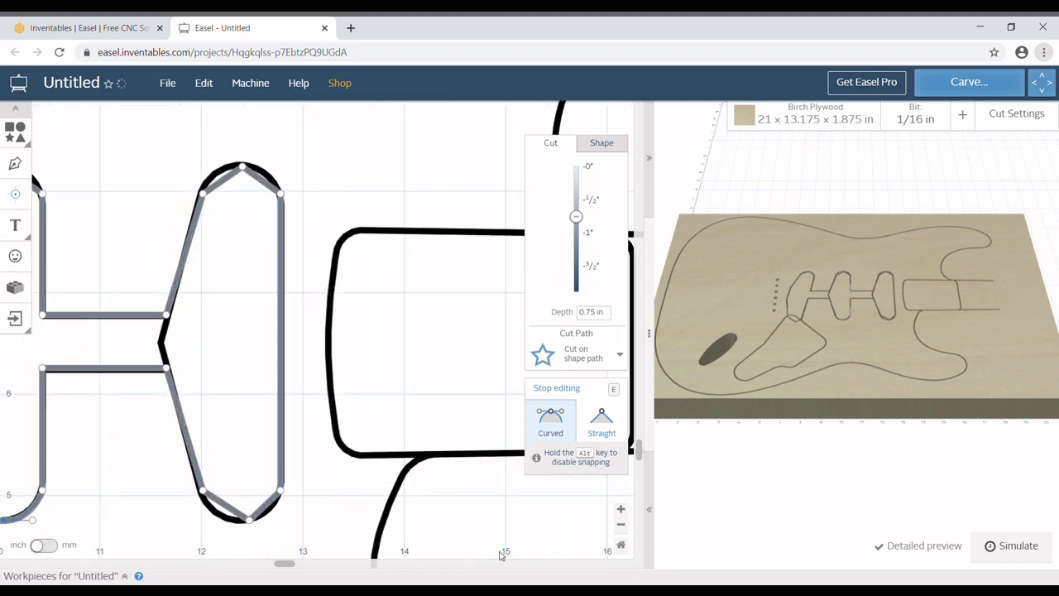
drag(48, 378, 48, 372)
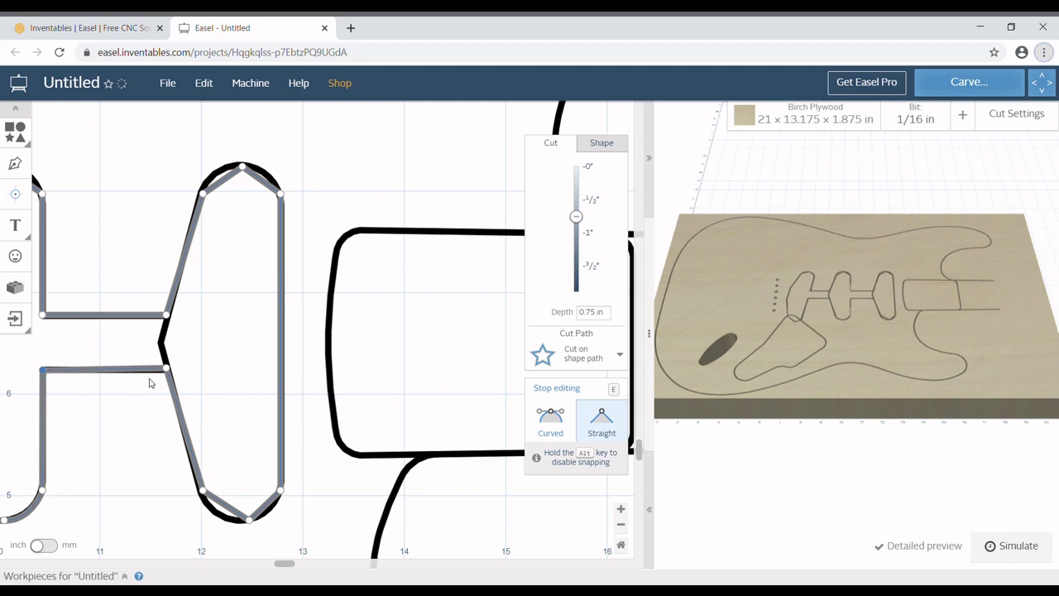
drag(172, 372, 173, 374)
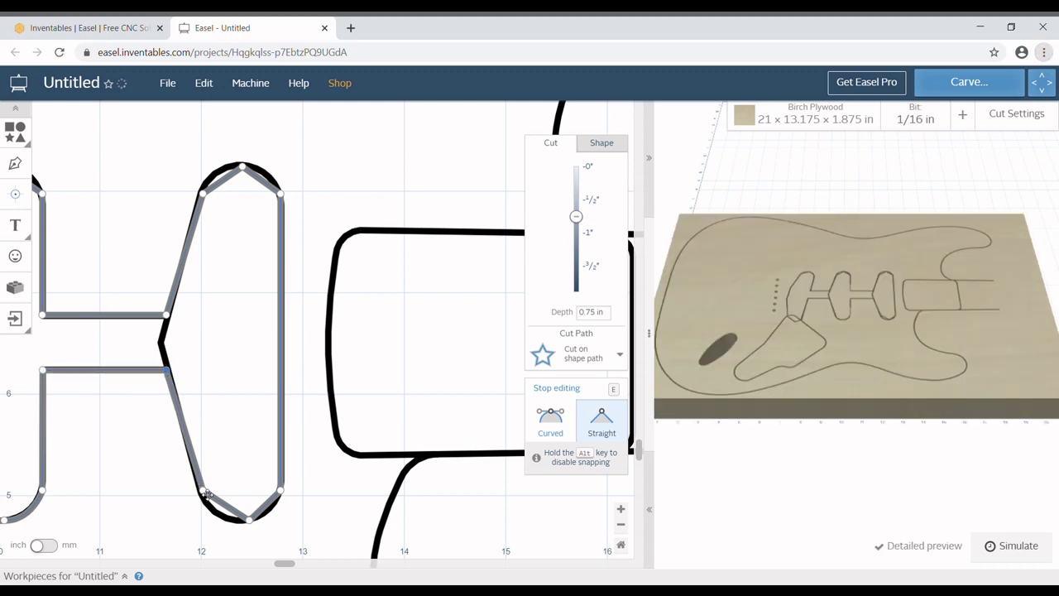
drag(207, 494, 206, 497)
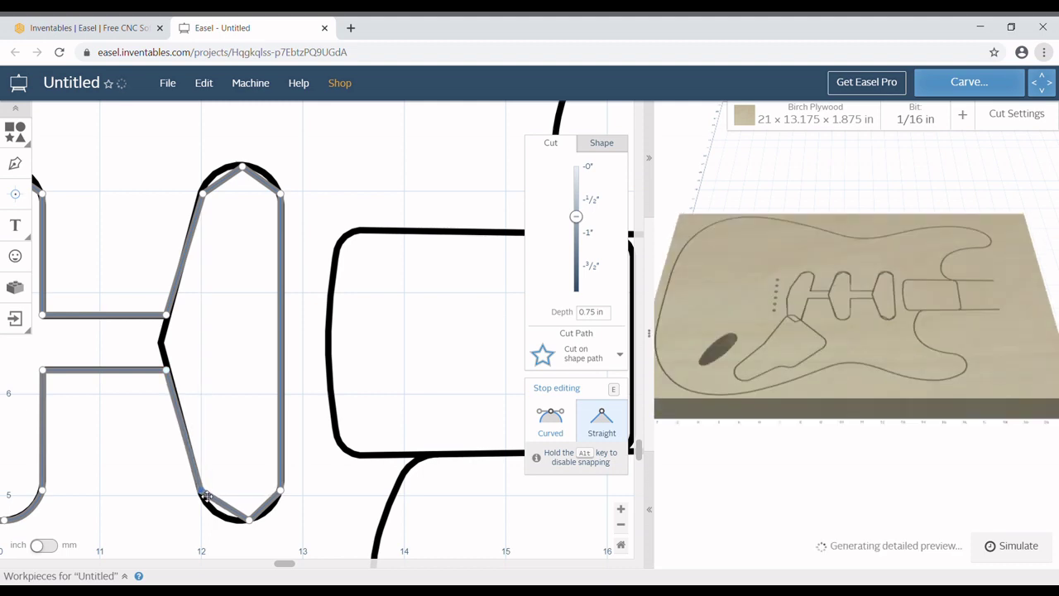
click(170, 373)
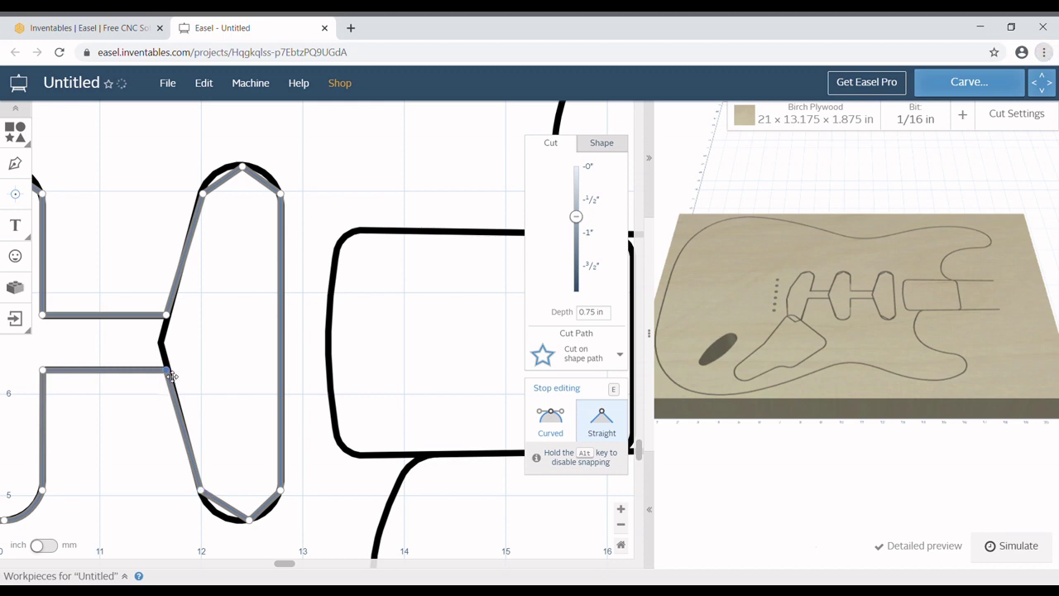
drag(172, 376, 174, 375)
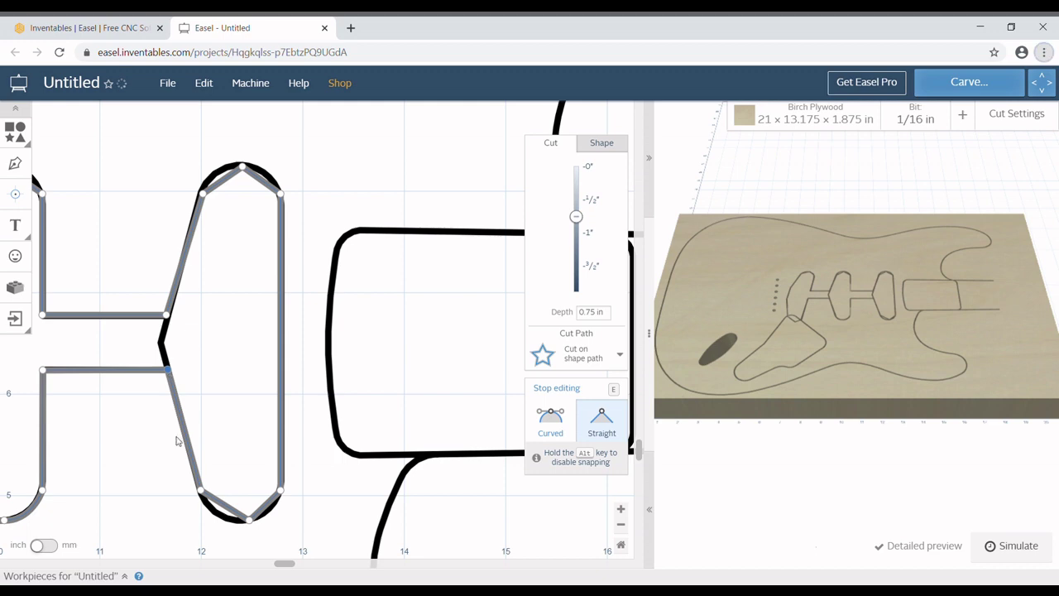
Center the neck pickup cavity's lowest point, make its lowest and highest points curved, and stretch their handles to fit the rounded ends.
drag(249, 521, 249, 526)
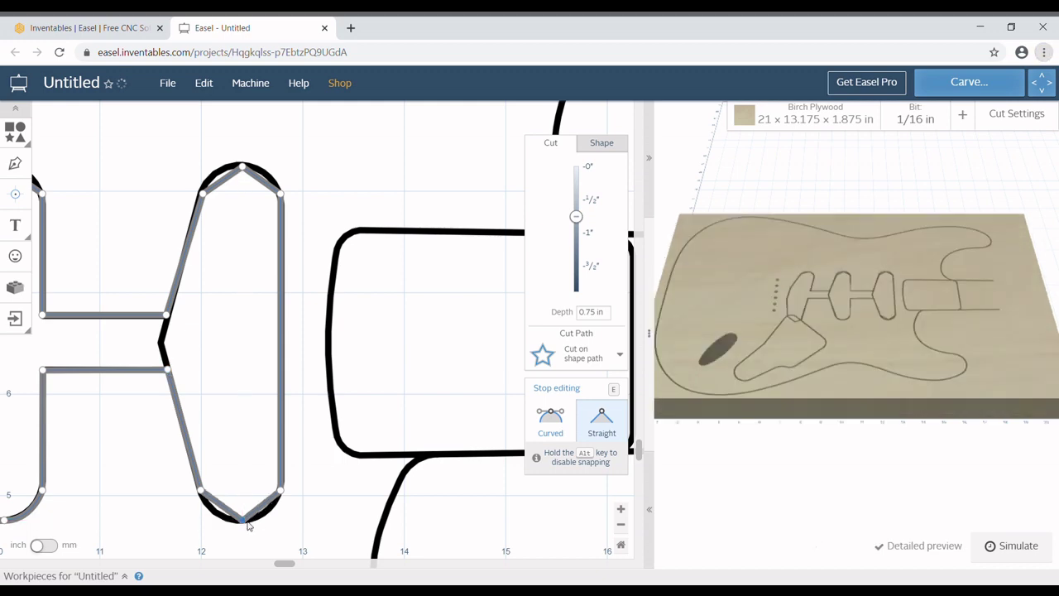
click(550, 420)
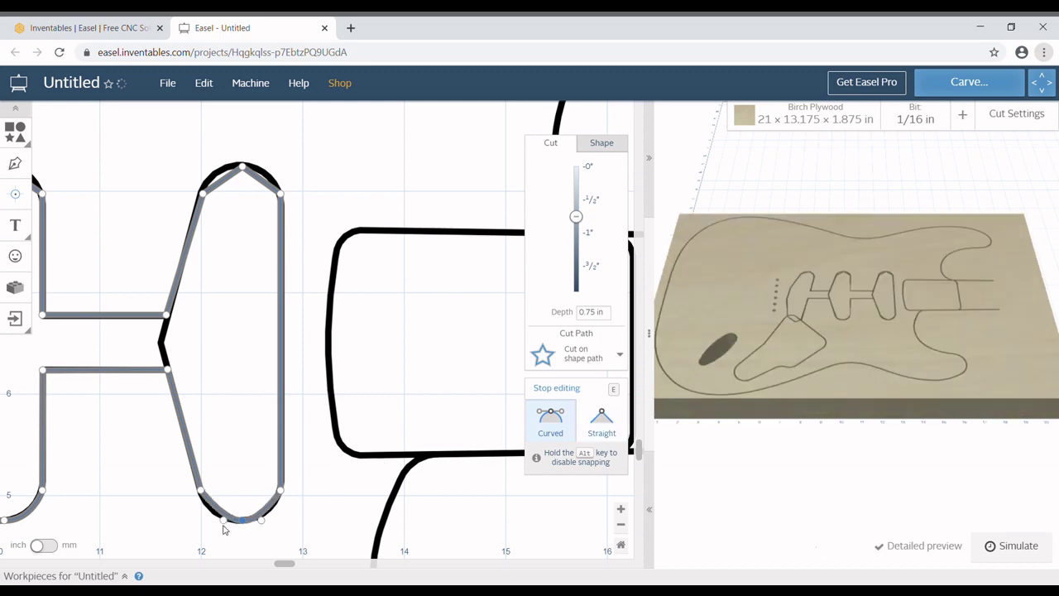
drag(223, 526, 276, 521)
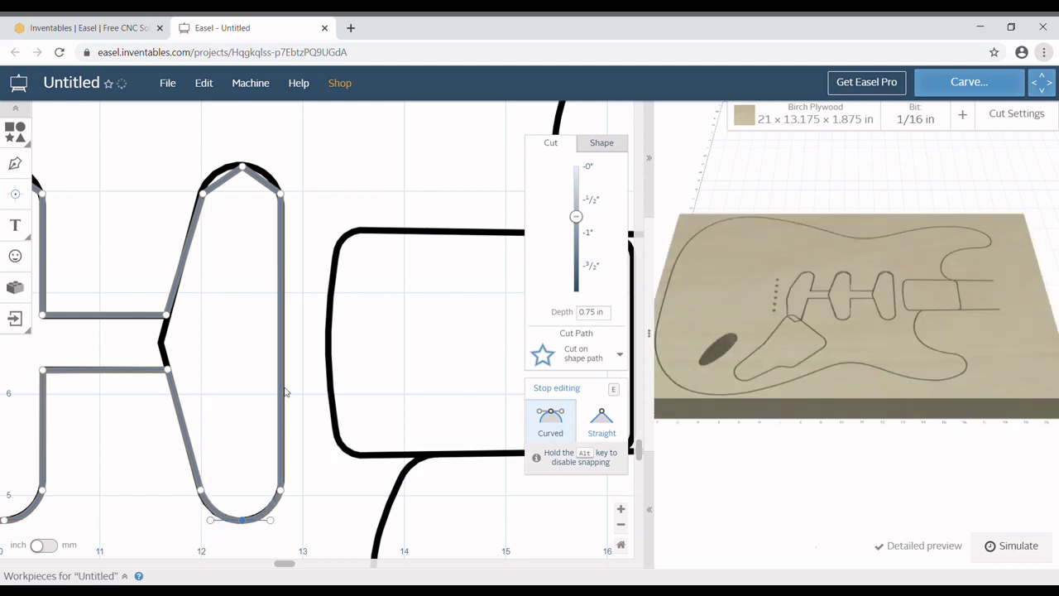
click(248, 171)
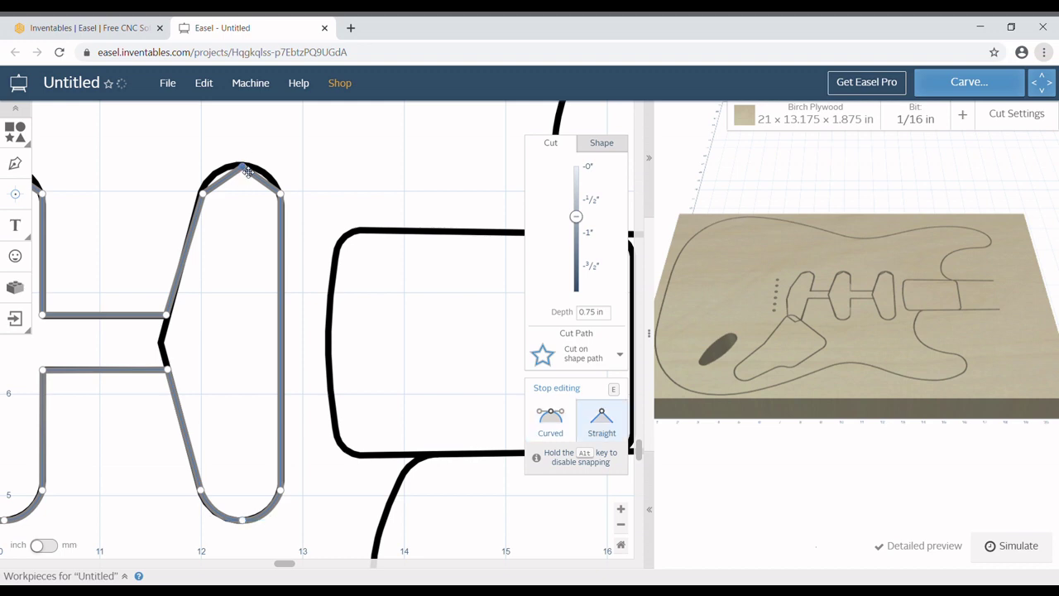
click(550, 418)
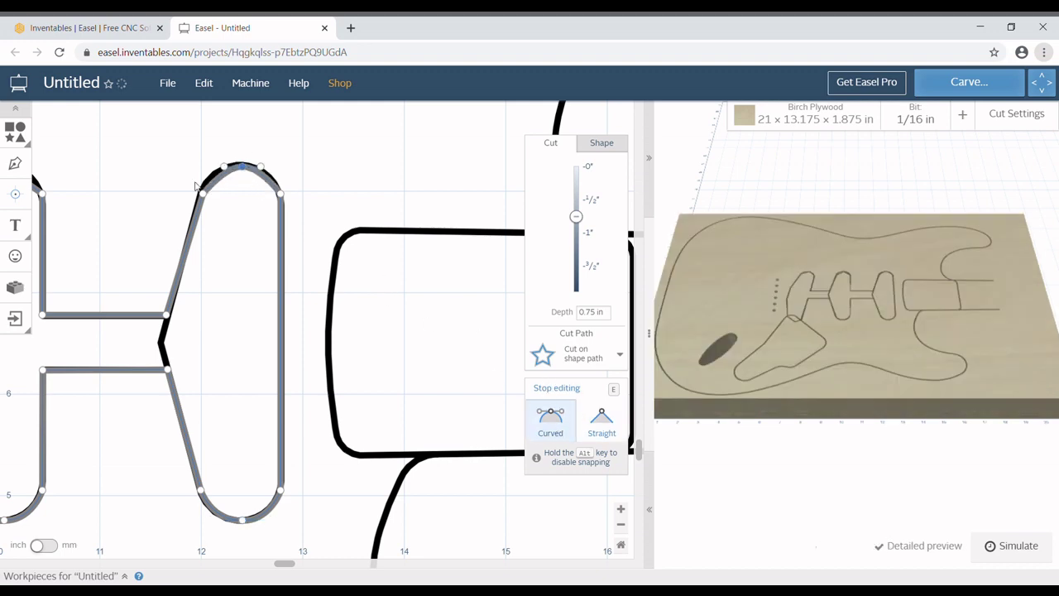
drag(230, 171, 274, 172)
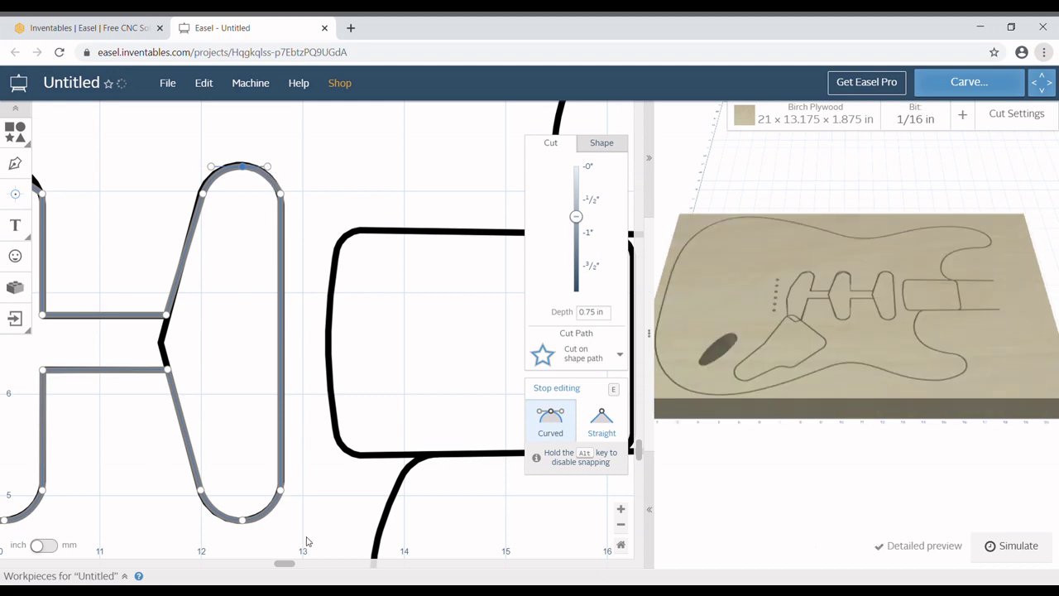
Align the middle pickup cavity's lower slanted side and the first channel's lower edge points with the original outline.
drag(278, 565, 245, 566)
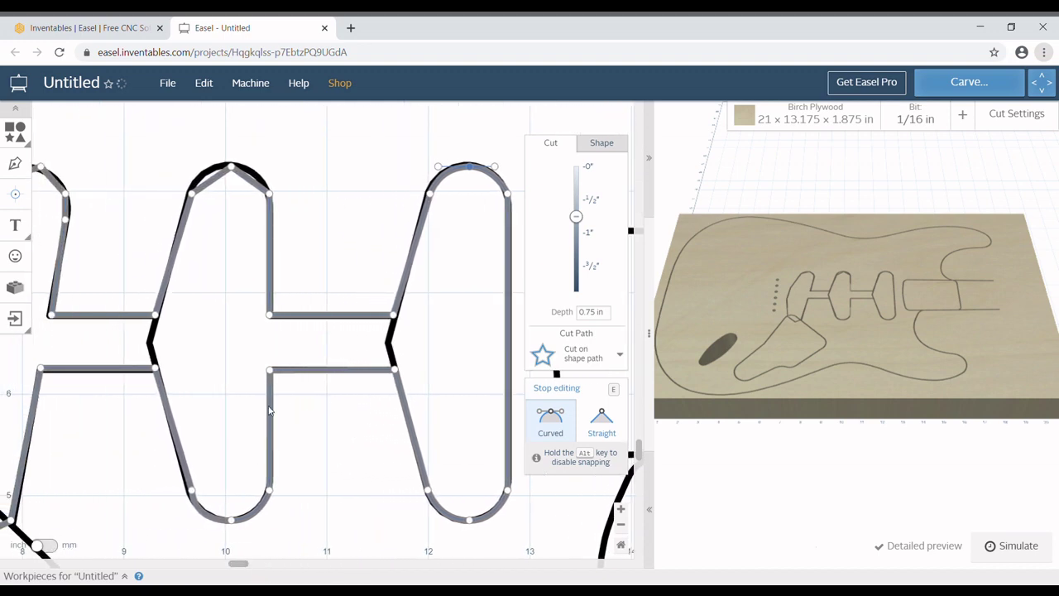
click(195, 494)
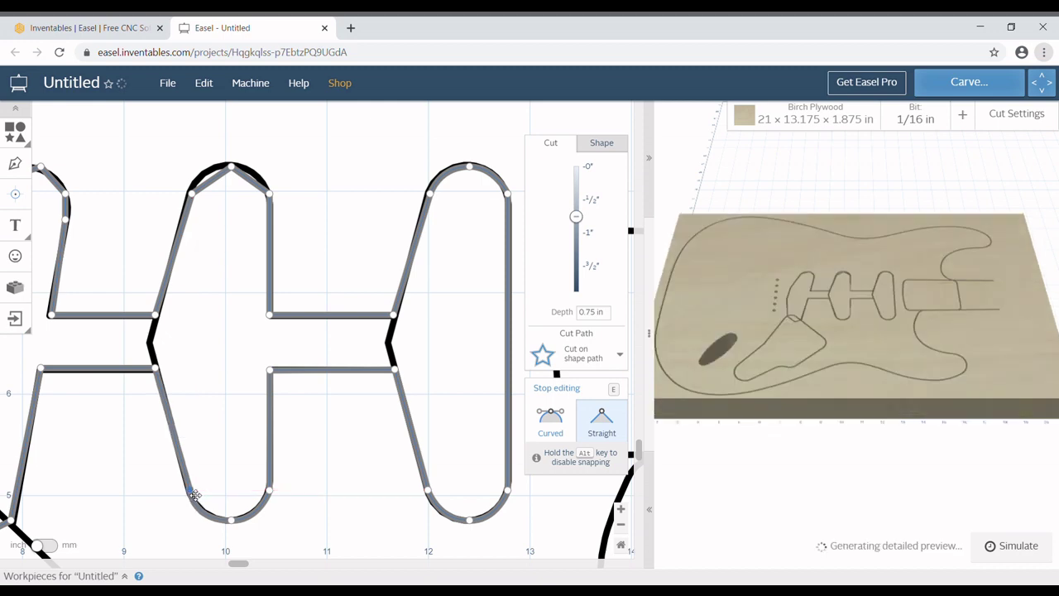
click(160, 373)
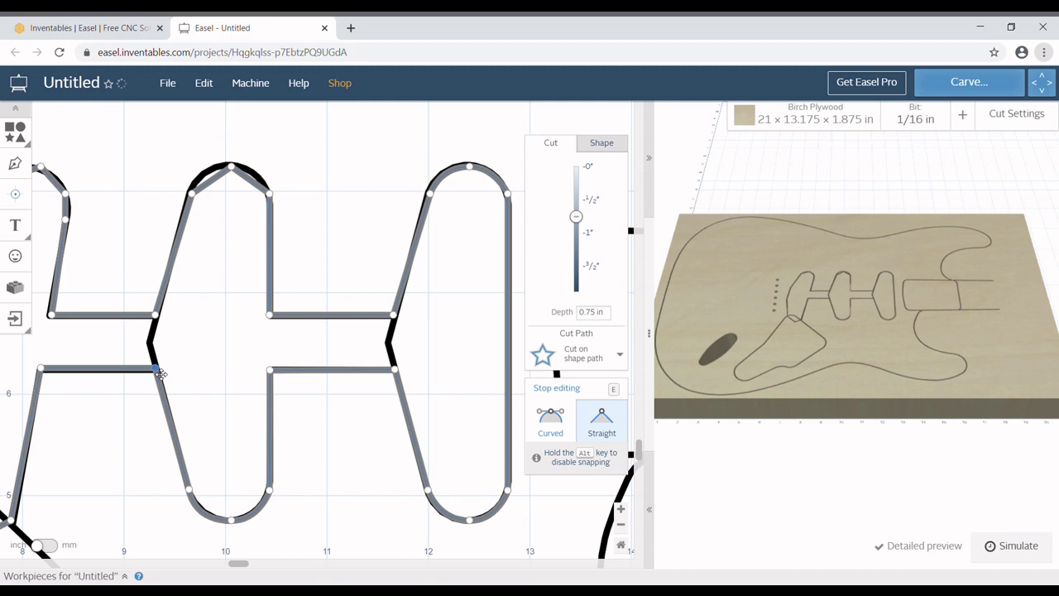
drag(161, 374, 164, 376)
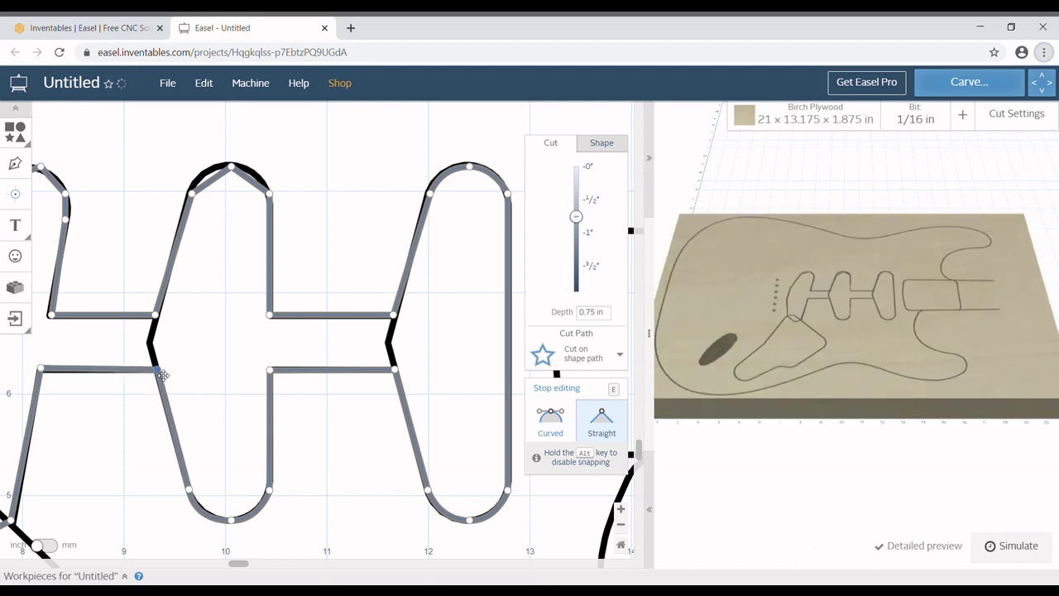
drag(48, 375, 48, 377)
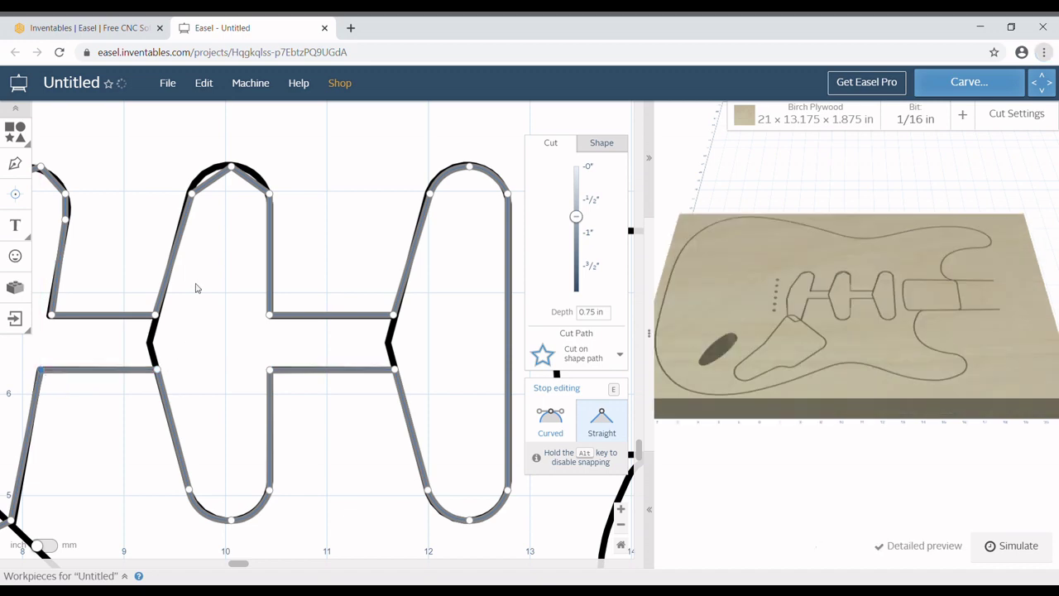
Make the middle pickup cavity's highest point curved and adjust its handles and shoulder points to follow the rounded upper end.
click(231, 168)
click(555, 422)
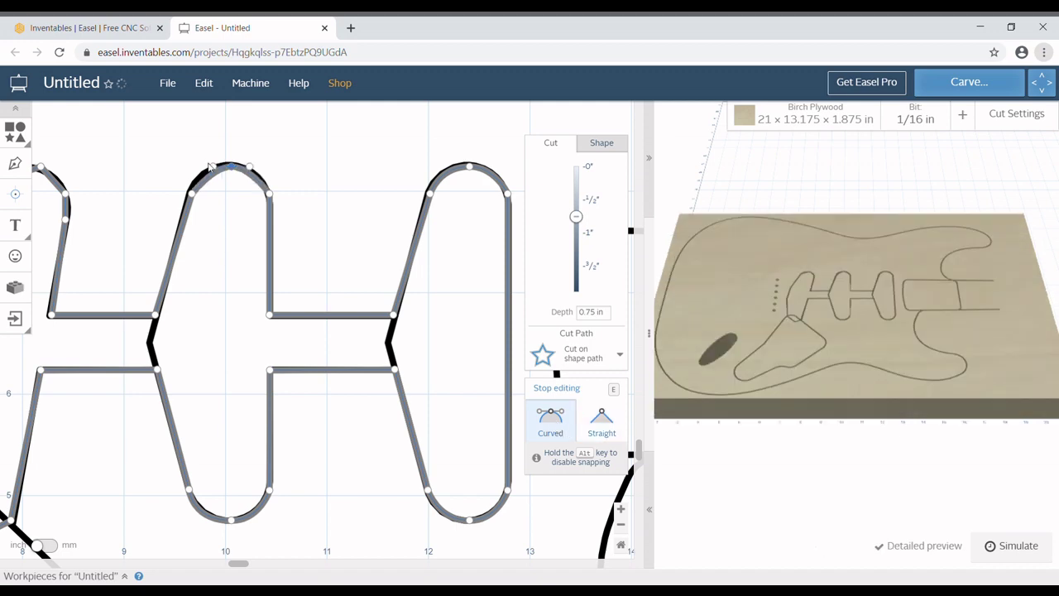
drag(211, 165, 202, 165)
click(198, 196)
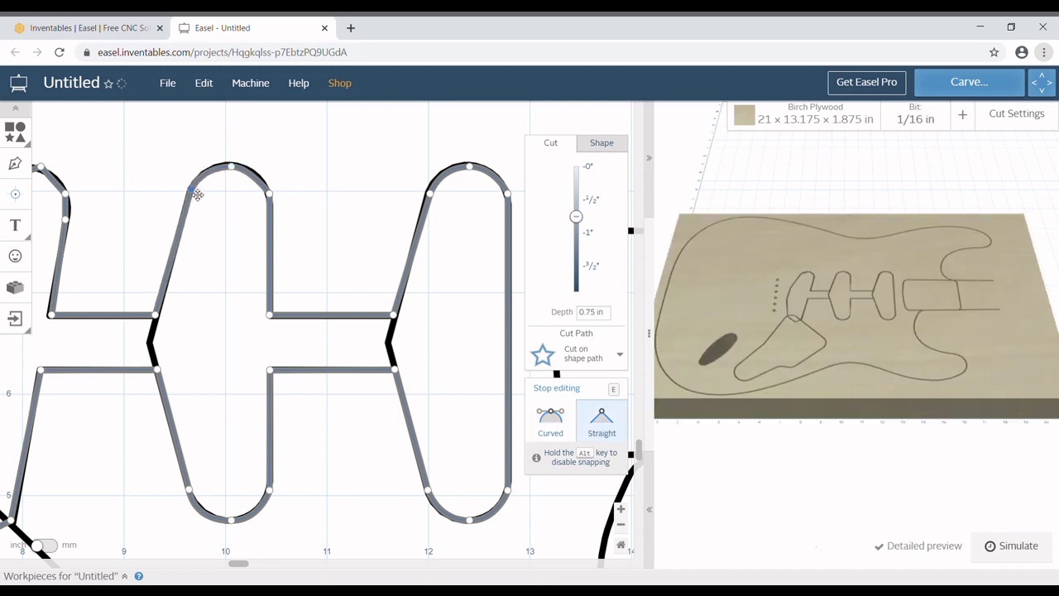
click(239, 170)
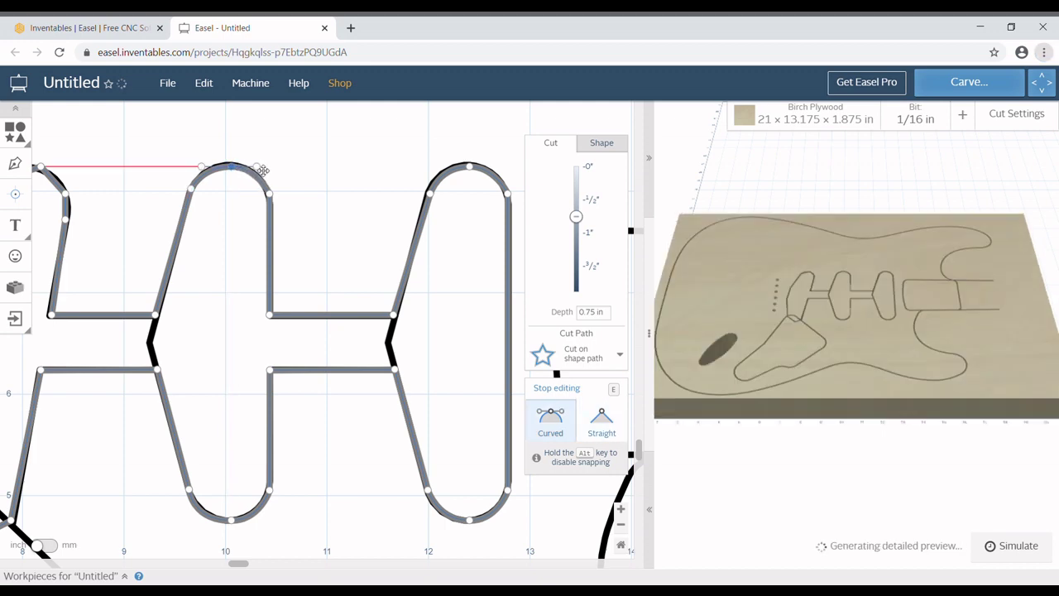
click(270, 194)
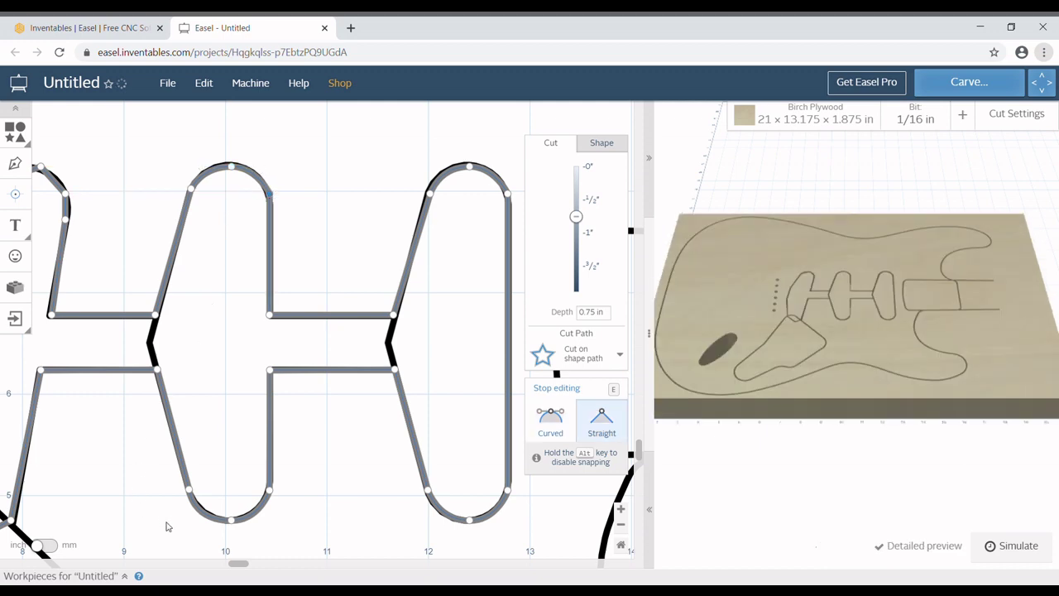
Delete the extra point on the bridge pickup cavity's upper shoulder and align its remaining inner-side points with the original outline.
drag(234, 563, 206, 563)
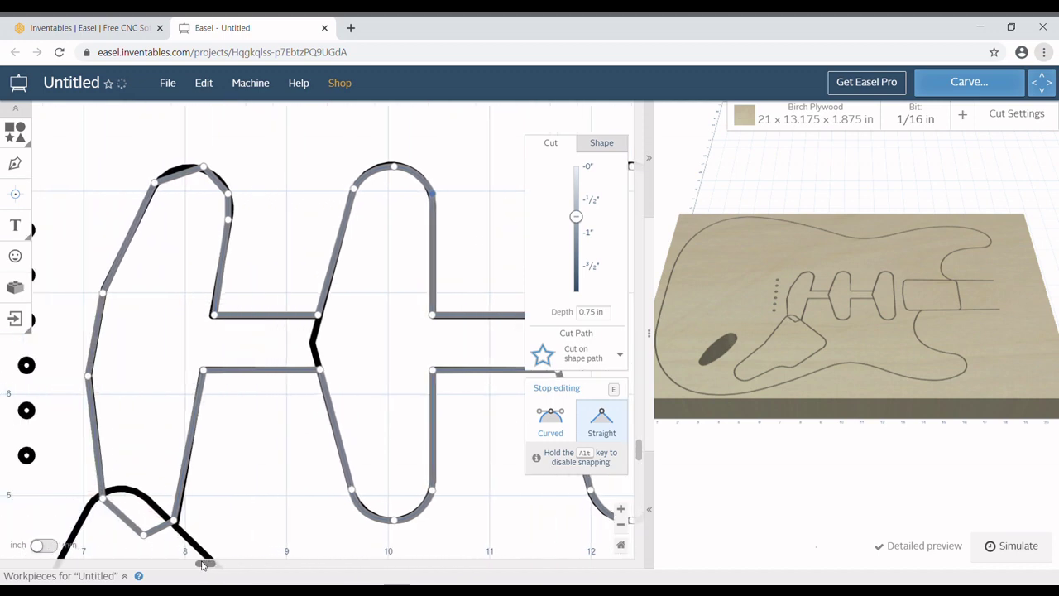
click(178, 526)
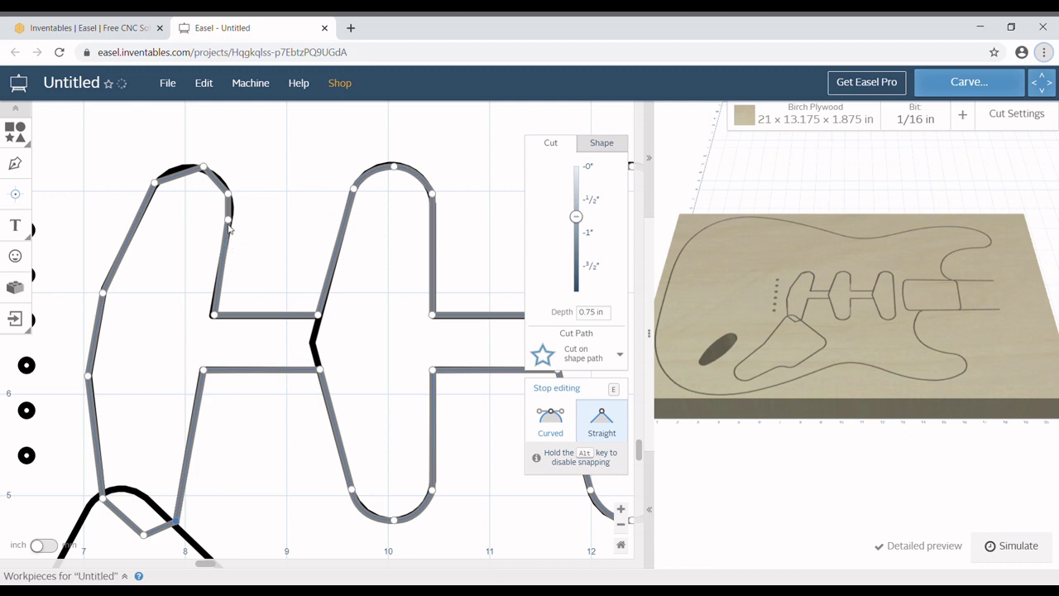
click(231, 197)
key(Delete)
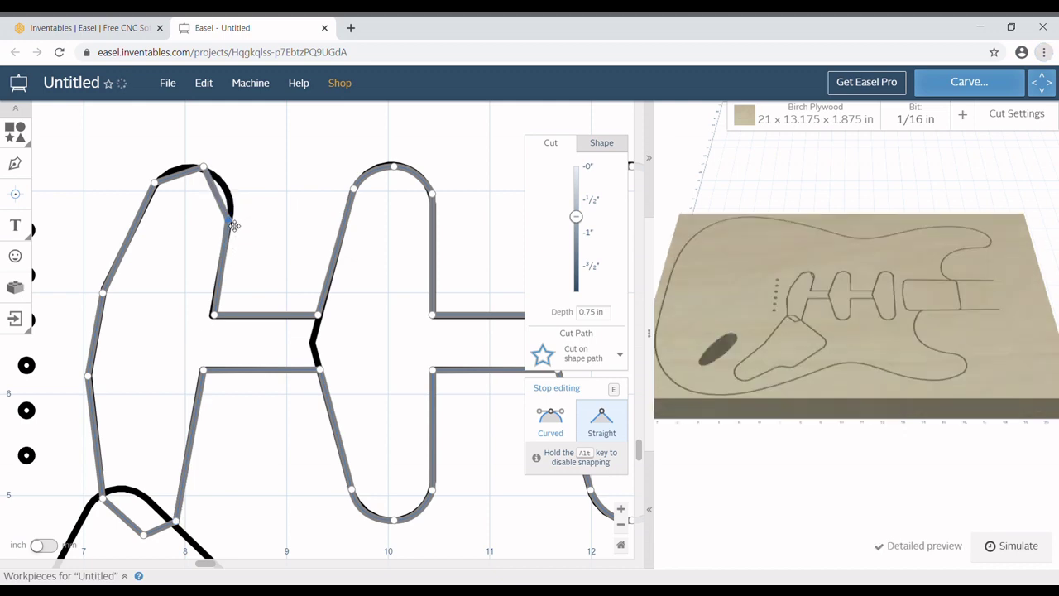
drag(234, 225, 233, 206)
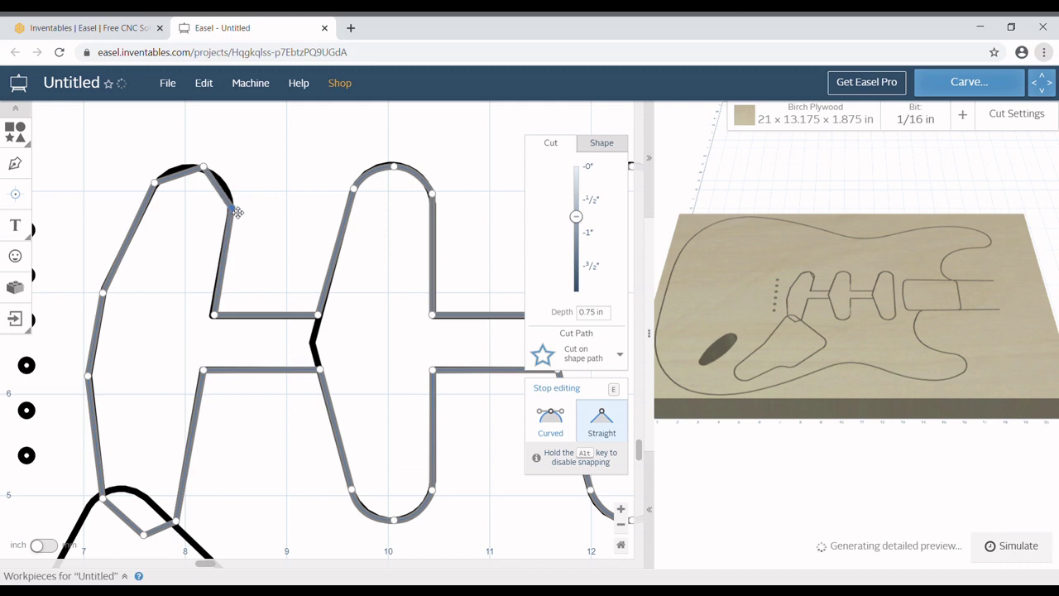
click(214, 315)
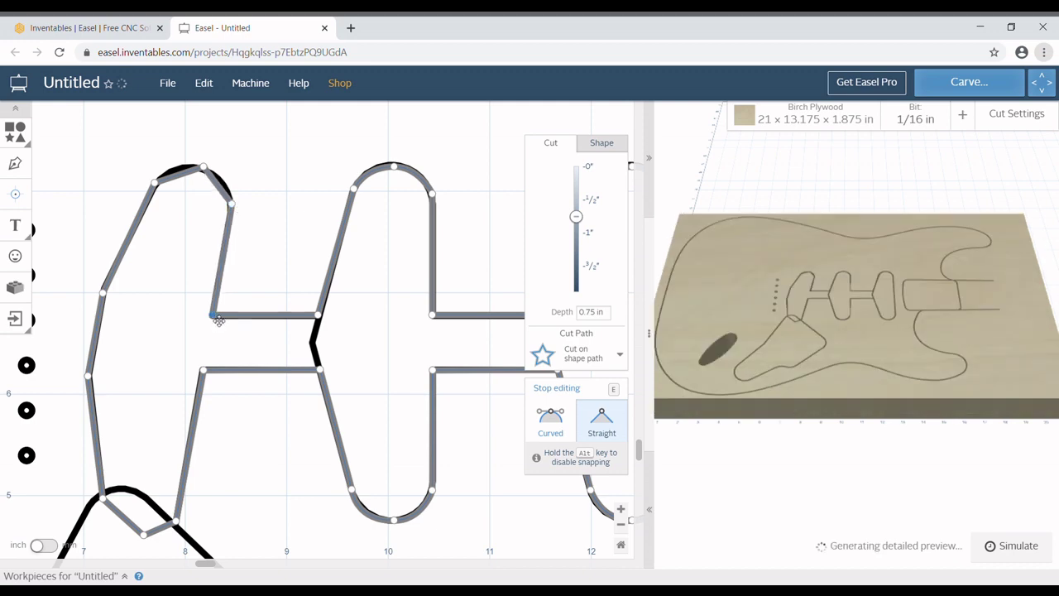
Make the bridge pickup cavity's highest point curved and adjust the point and its handles to follow the rounded upper end.
click(203, 167)
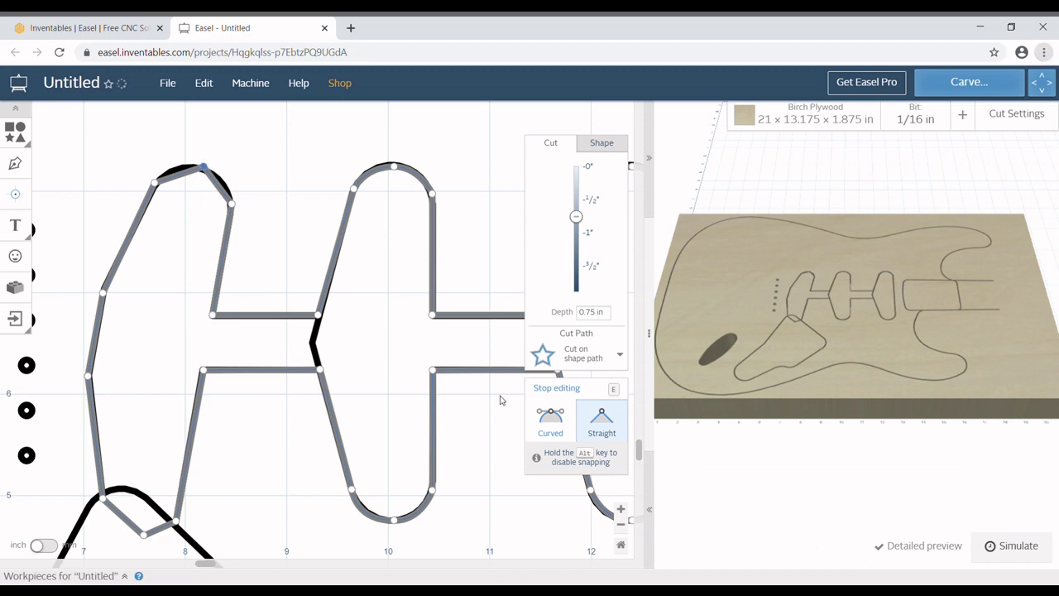
click(550, 417)
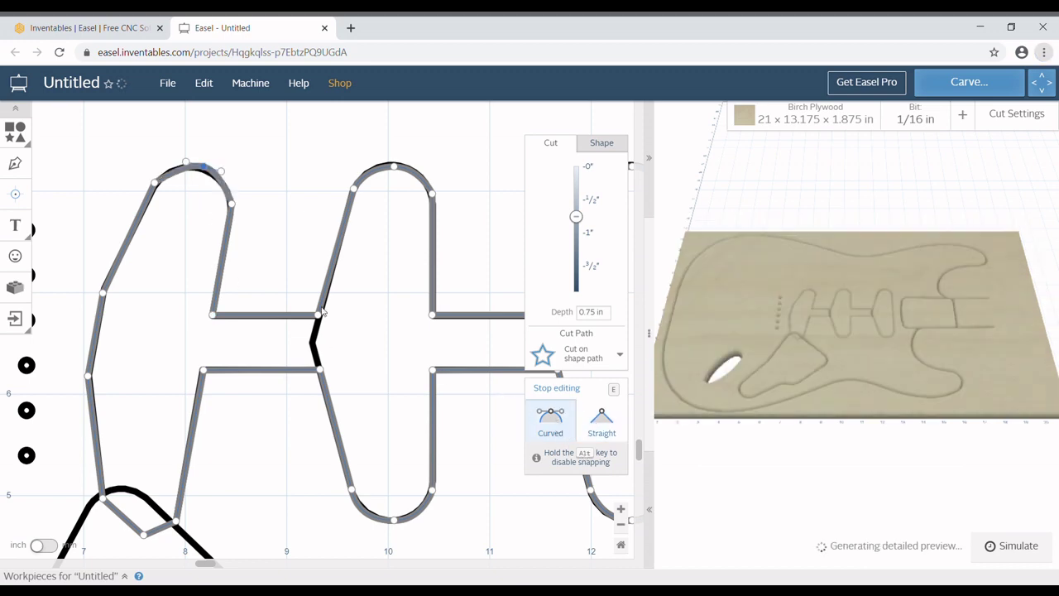
mouse_move(208, 172)
mouse_down()
mouse_move(199, 173)
mouse_move(226, 176)
mouse_up()
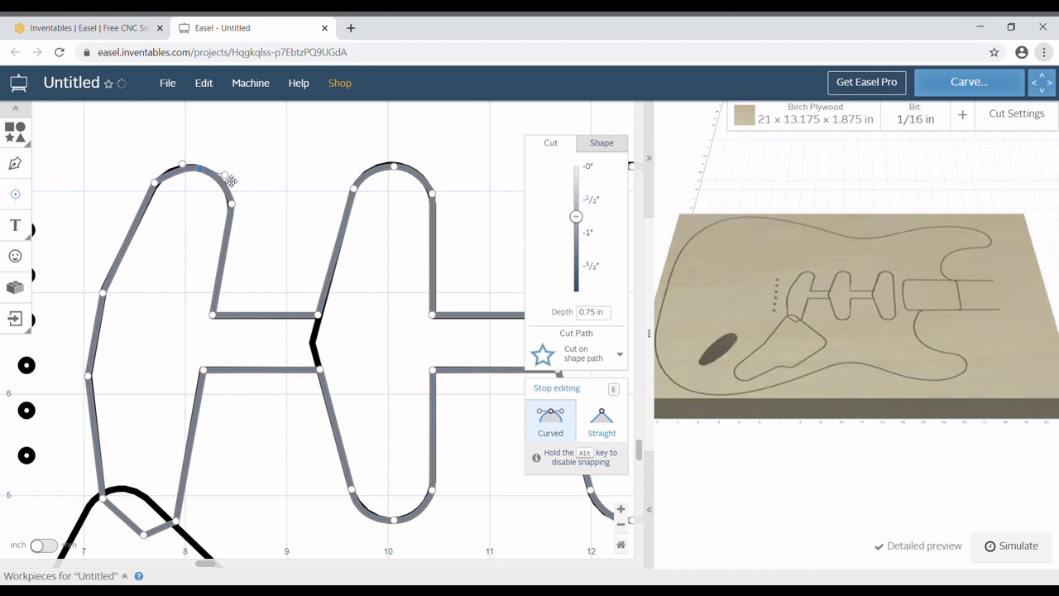
drag(187, 170, 181, 165)
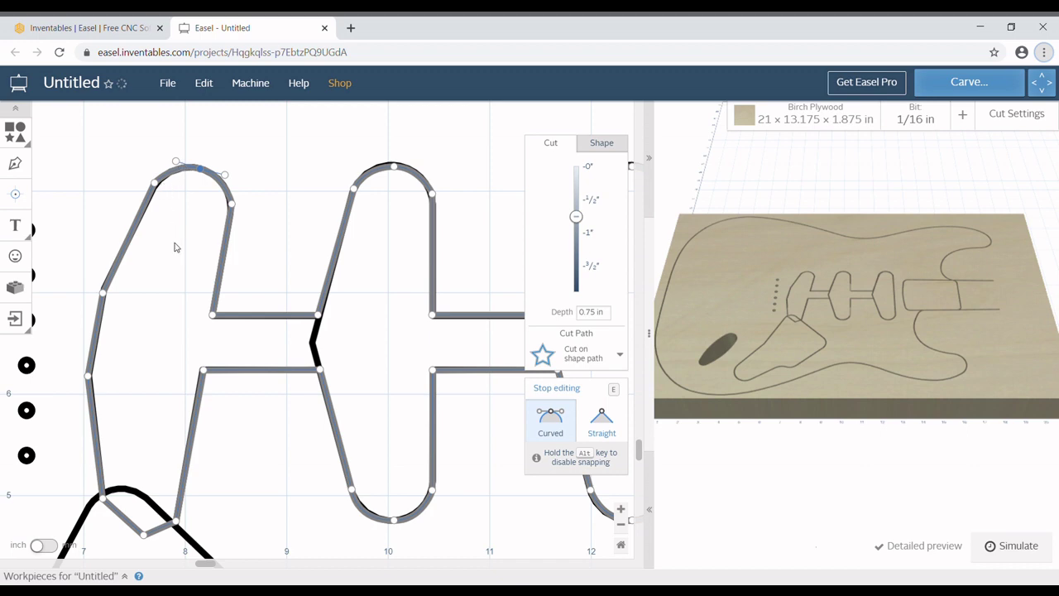
Round the bridge pickup cavity's lower end with a curved lowest point and a stretched outer handle, and finish editing the path's points.
click(144, 534)
click(551, 424)
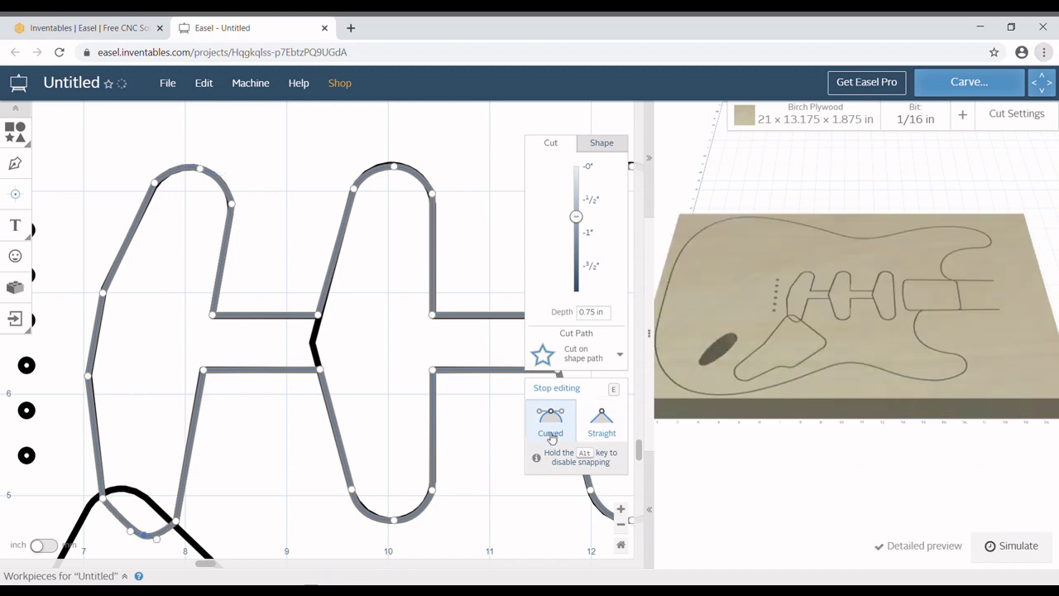
drag(135, 534, 107, 536)
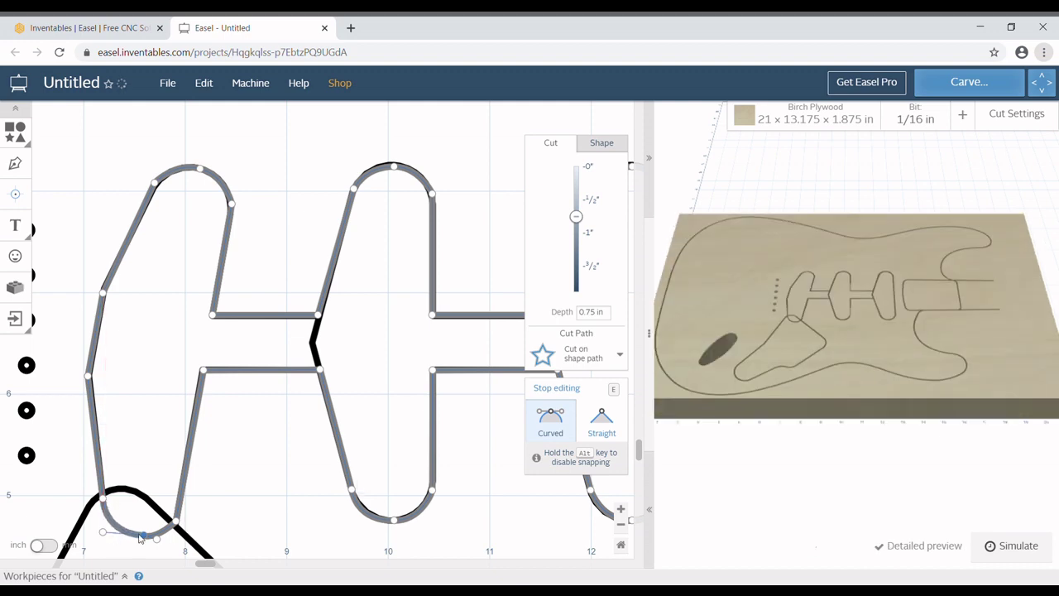
click(164, 542)
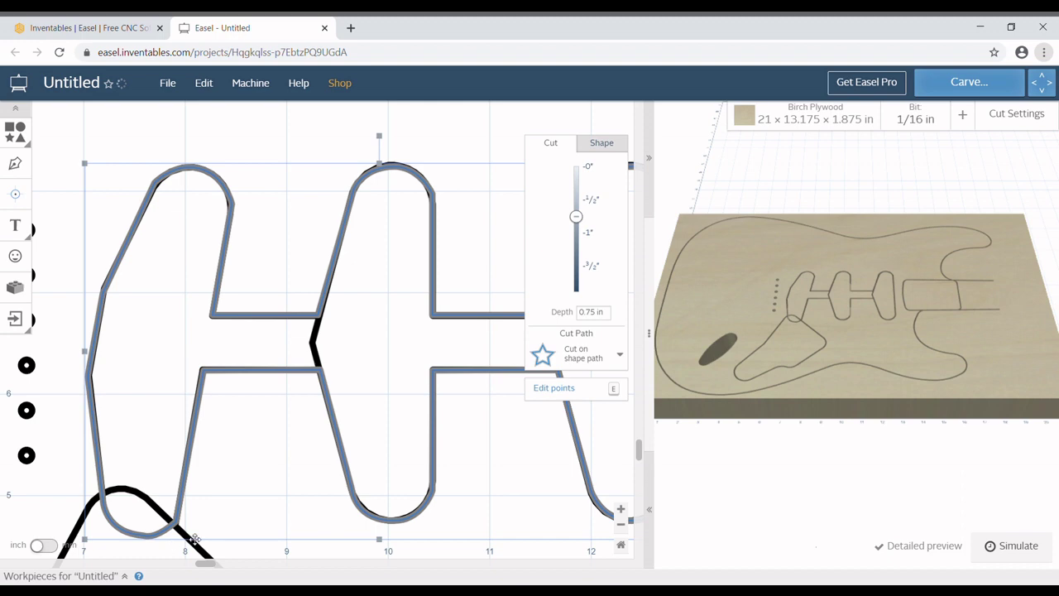
Delete the remaining original pickup cavity outlines beneath the curve-fitted path, including the leftover segments at the bridge cavity's inner lower corner.
click(321, 341)
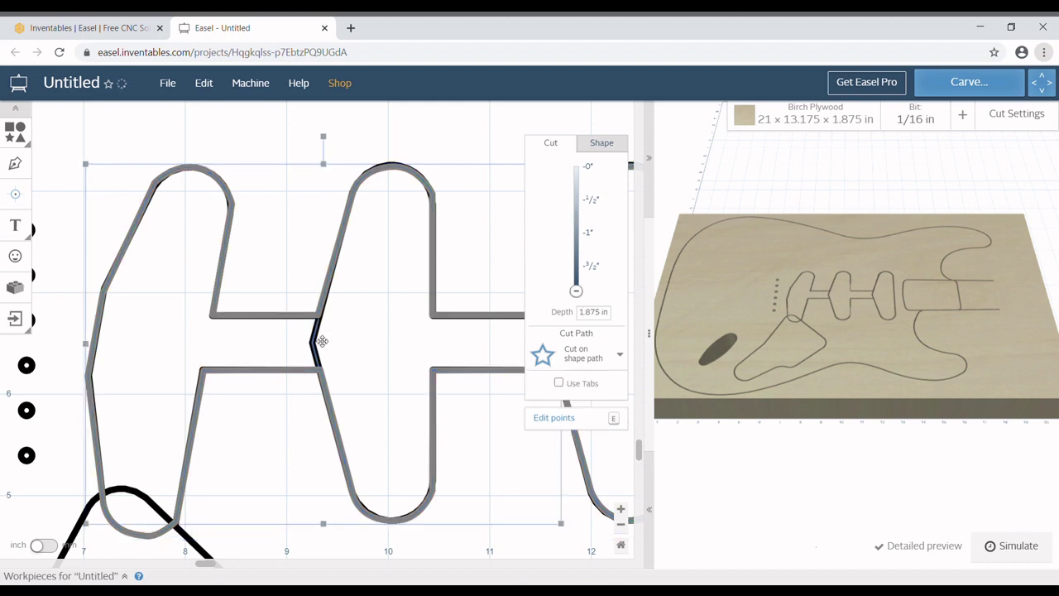
key(Delete)
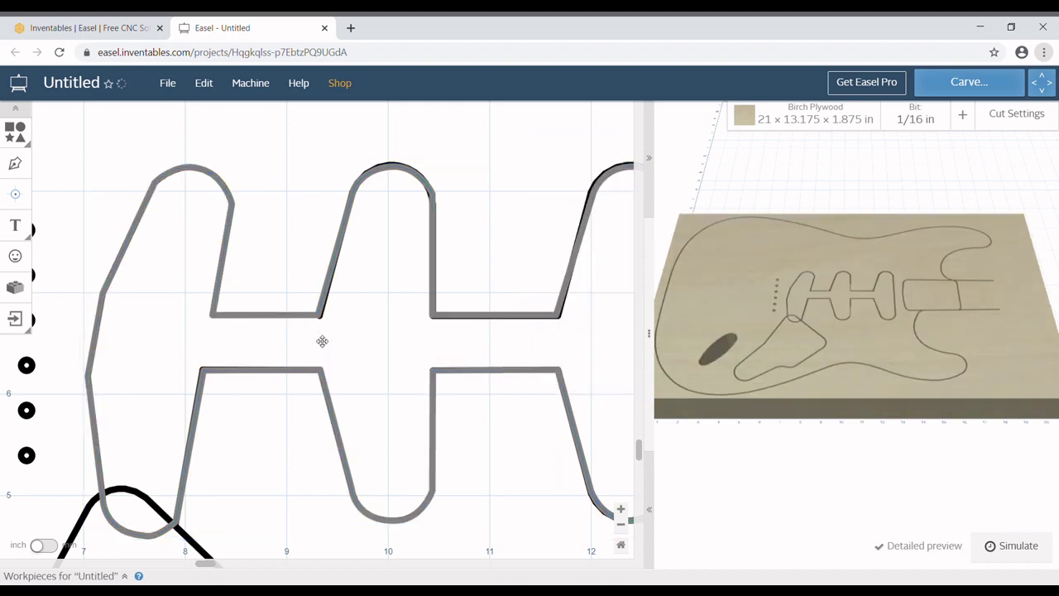
click(328, 321)
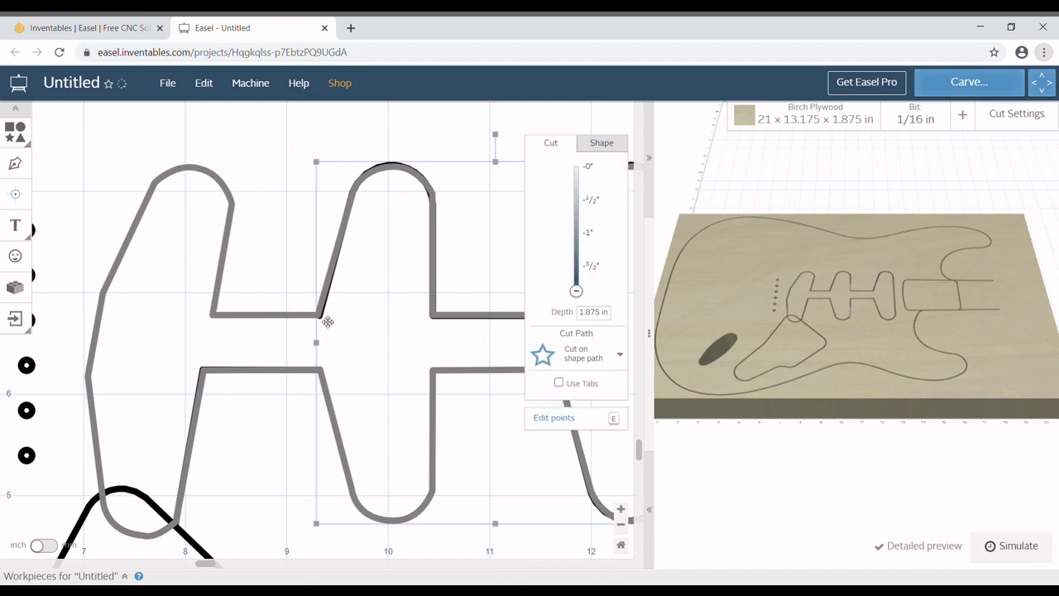
key(Delete)
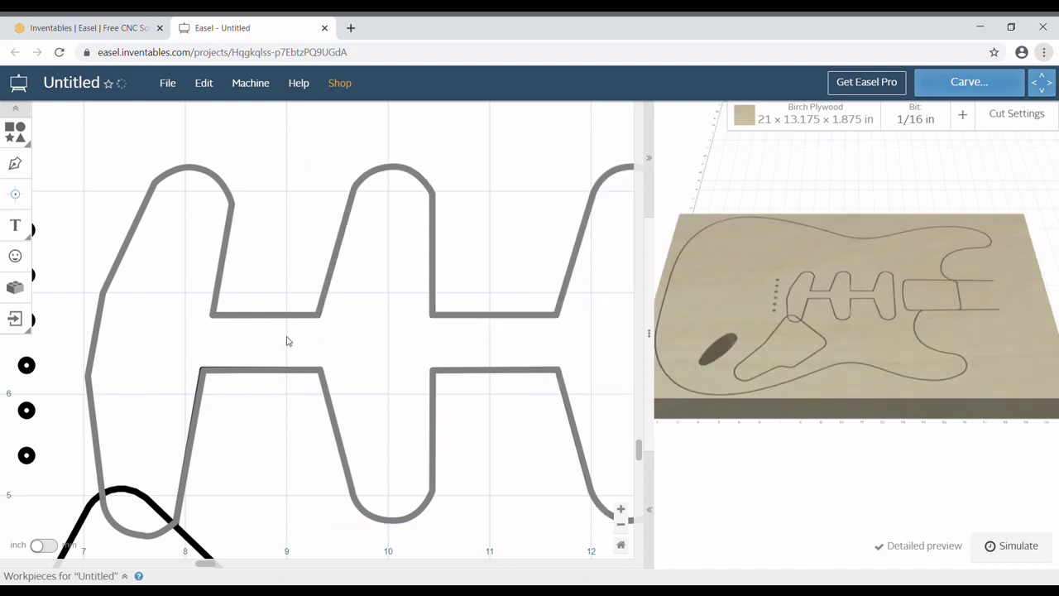
click(207, 375)
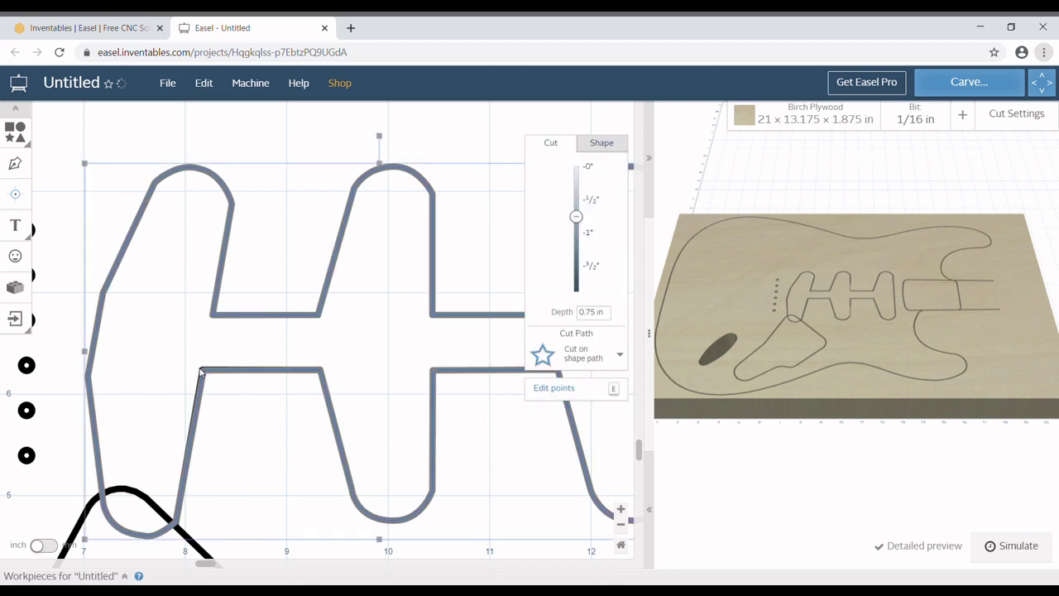
click(206, 373)
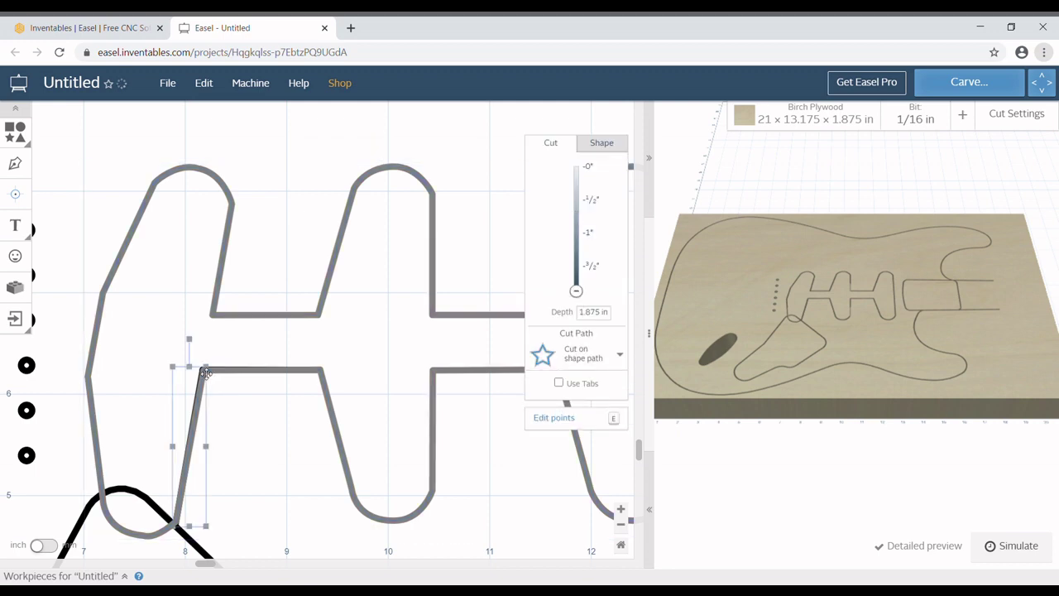
key(Delete)
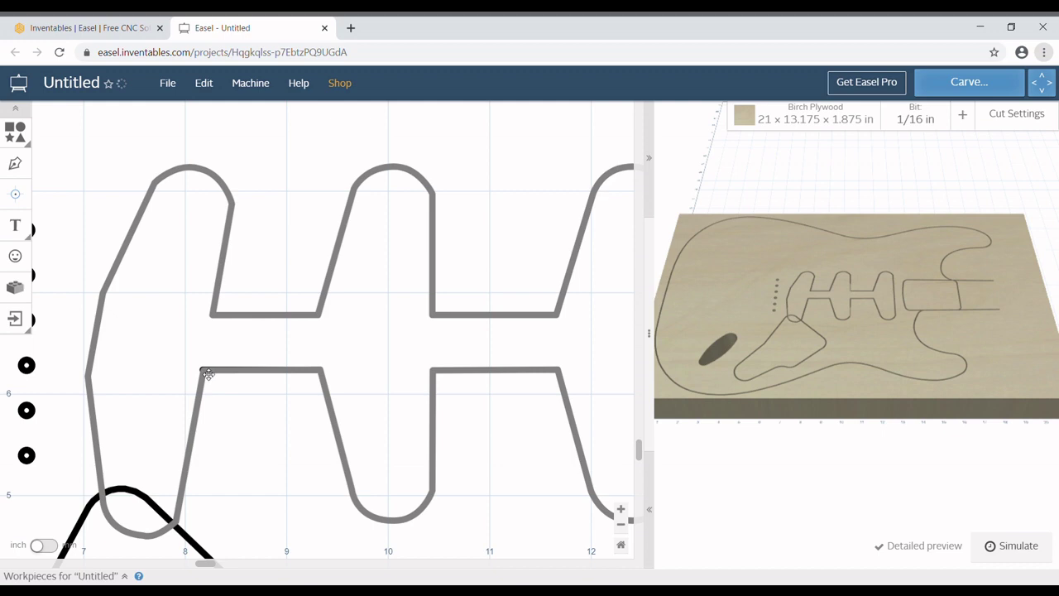
click(207, 374)
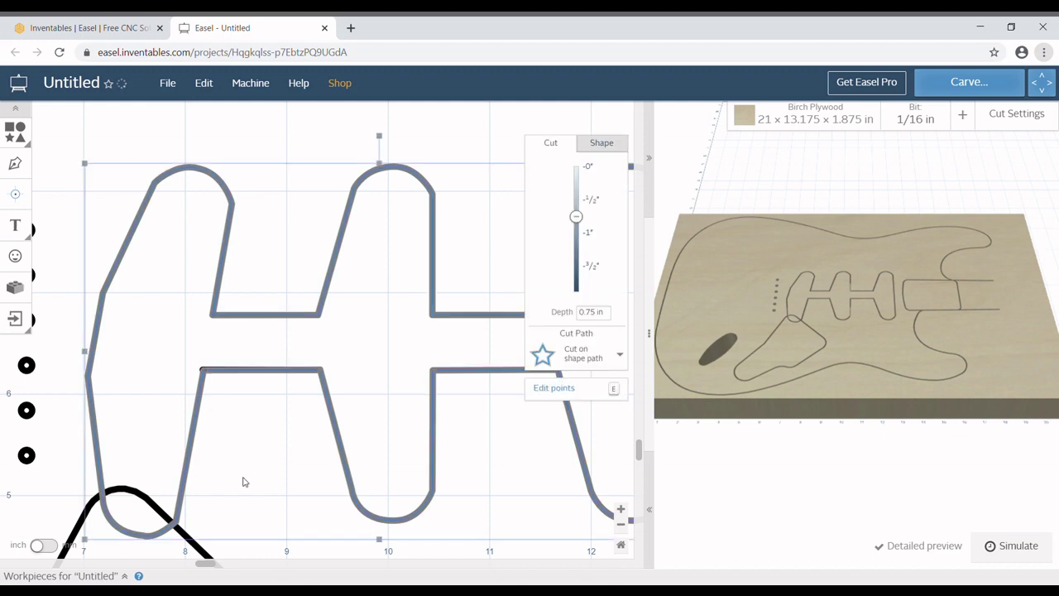
click(620, 509)
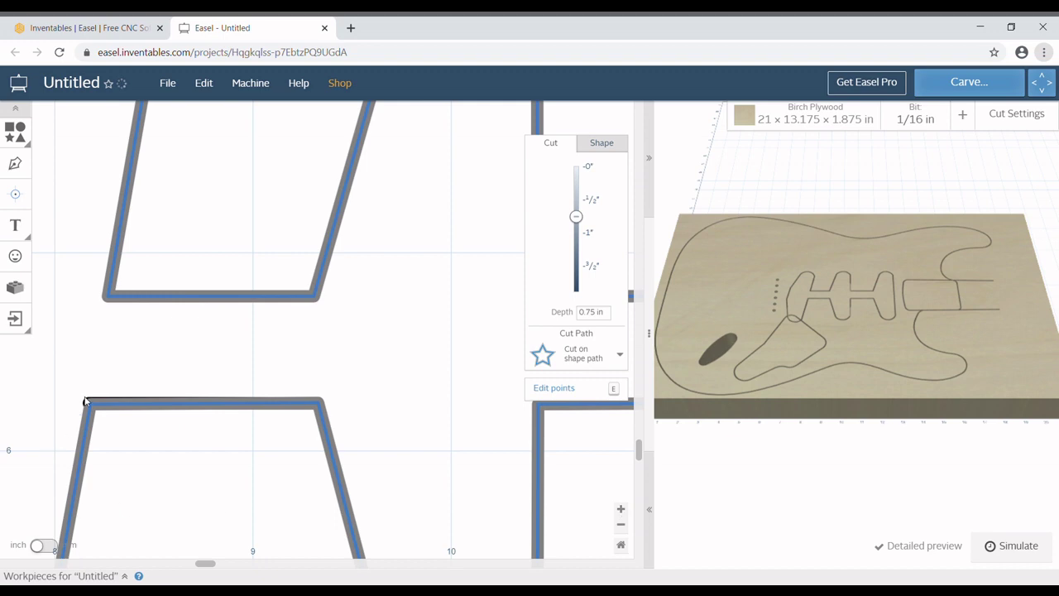
click(111, 442)
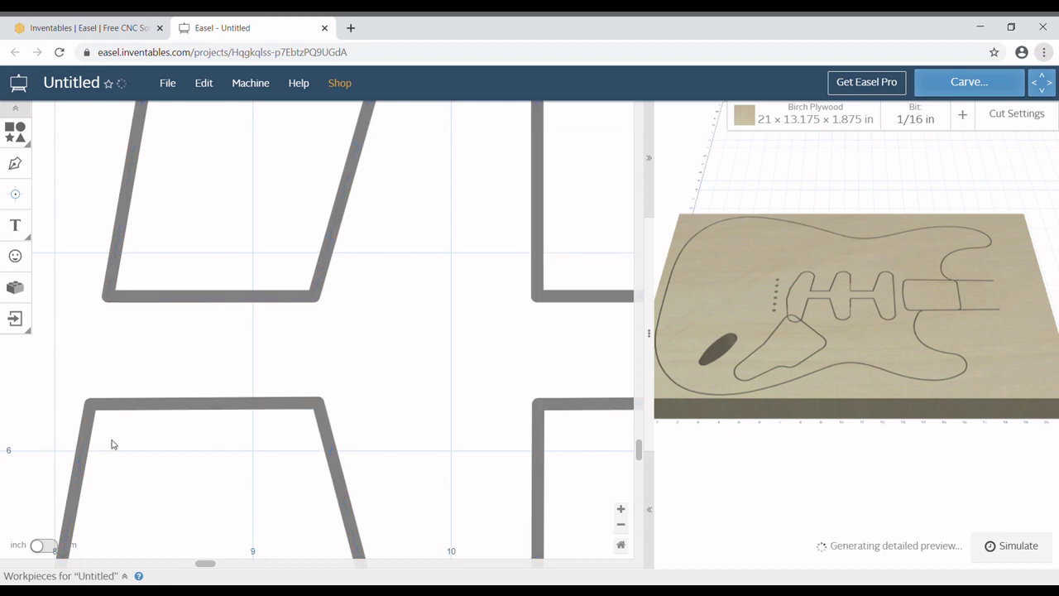
Set the cut path of the combined pickup cavity and the control cavity below it to clear out a pocket.
click(620, 543)
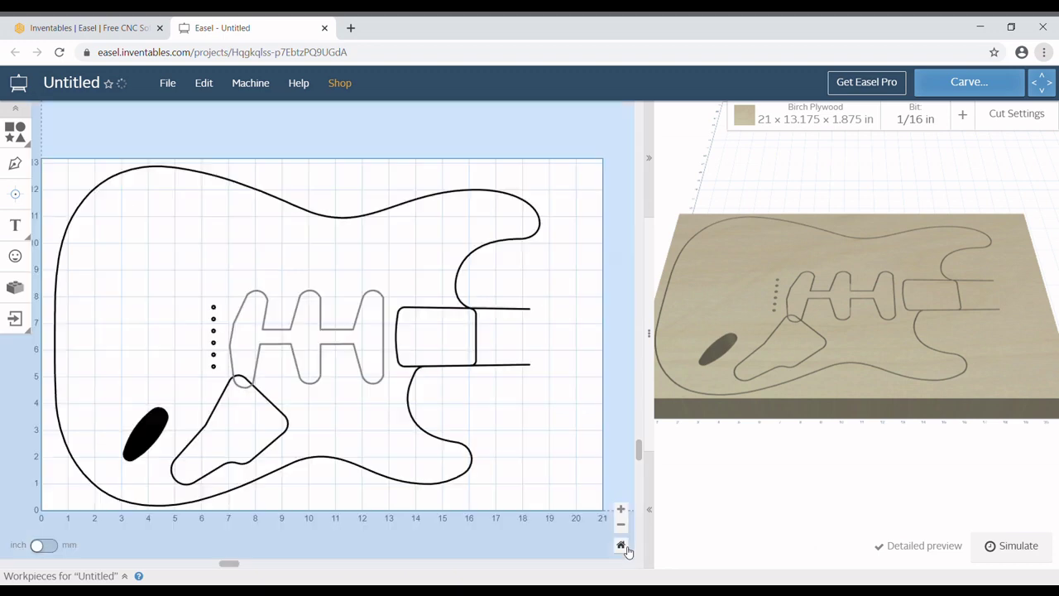
click(327, 366)
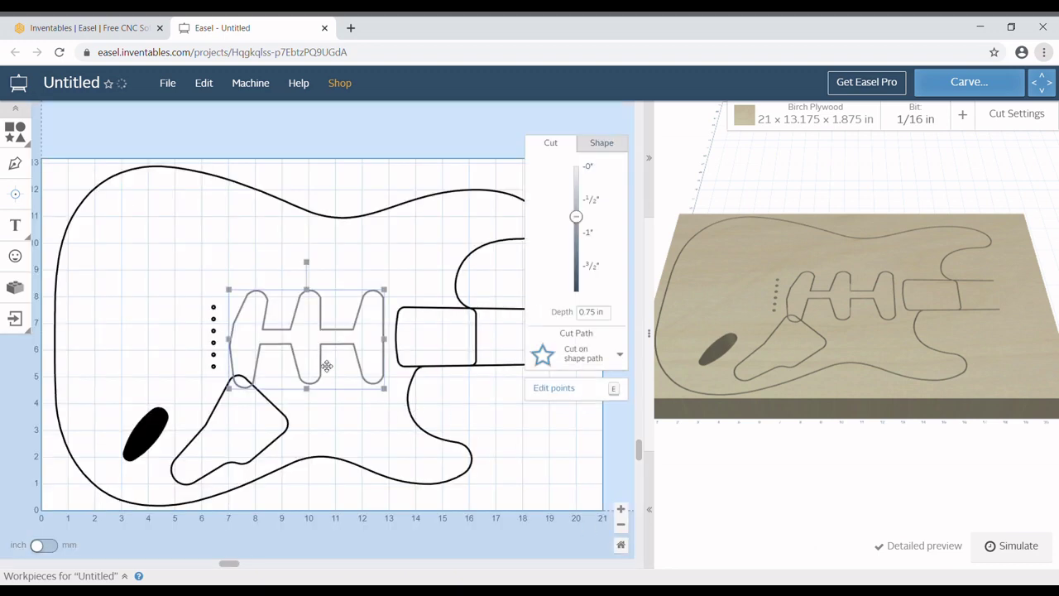
click(589, 356)
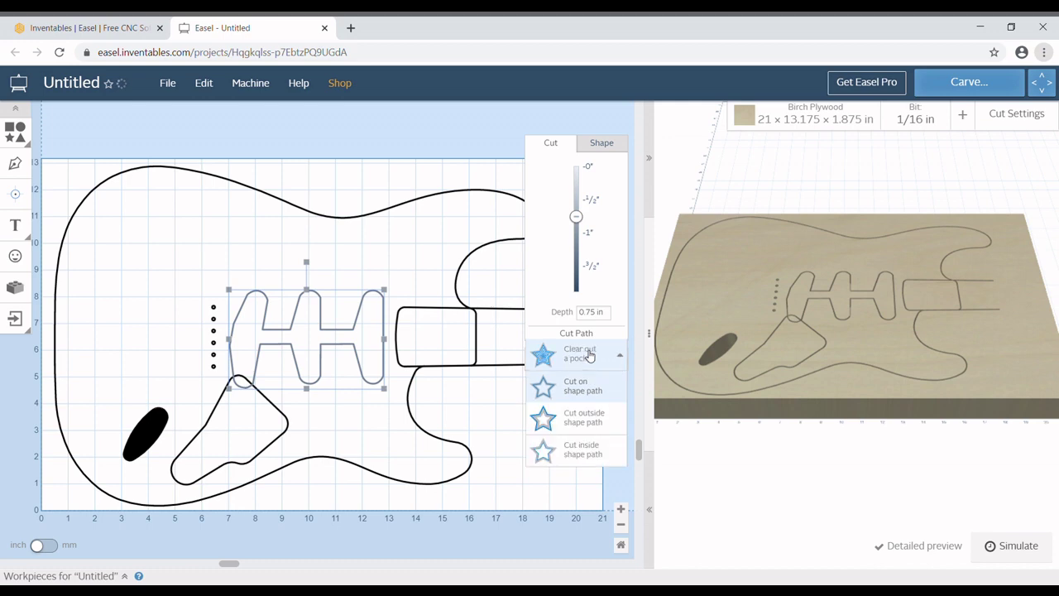
click(587, 354)
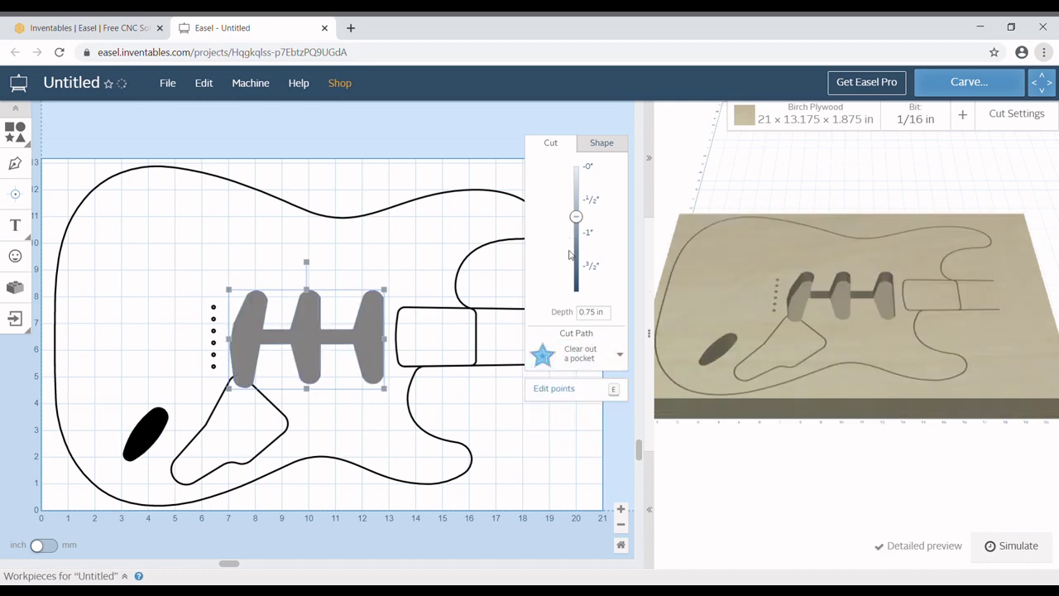
click(278, 407)
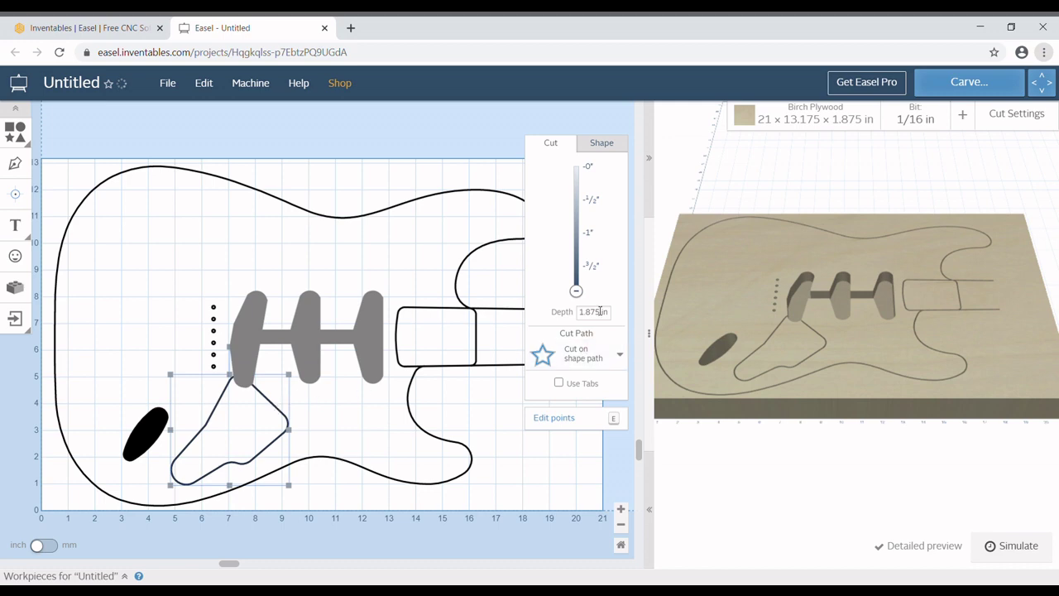
click(587, 357)
click(586, 355)
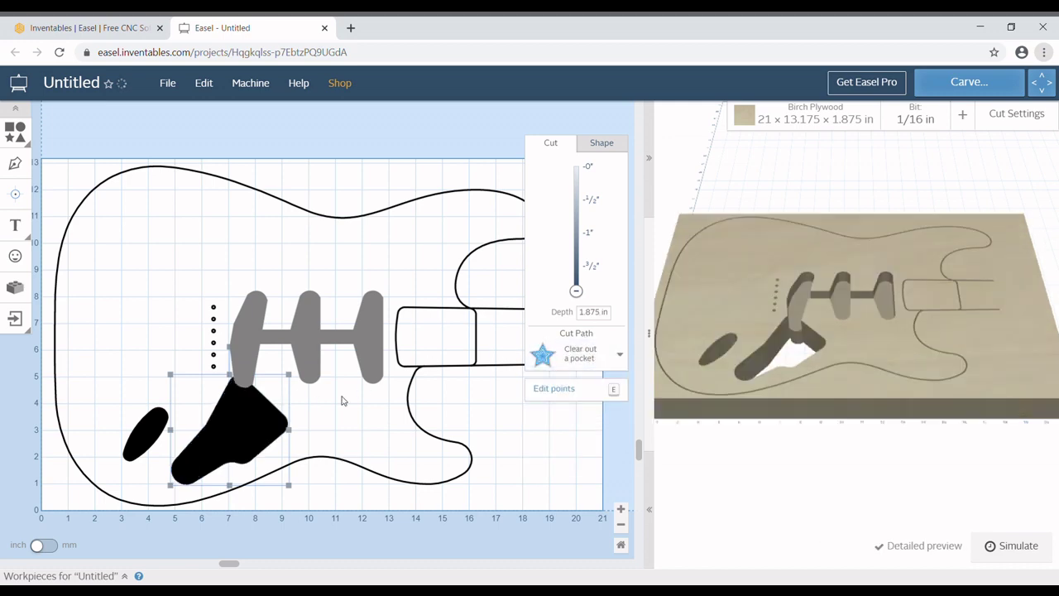
click(198, 327)
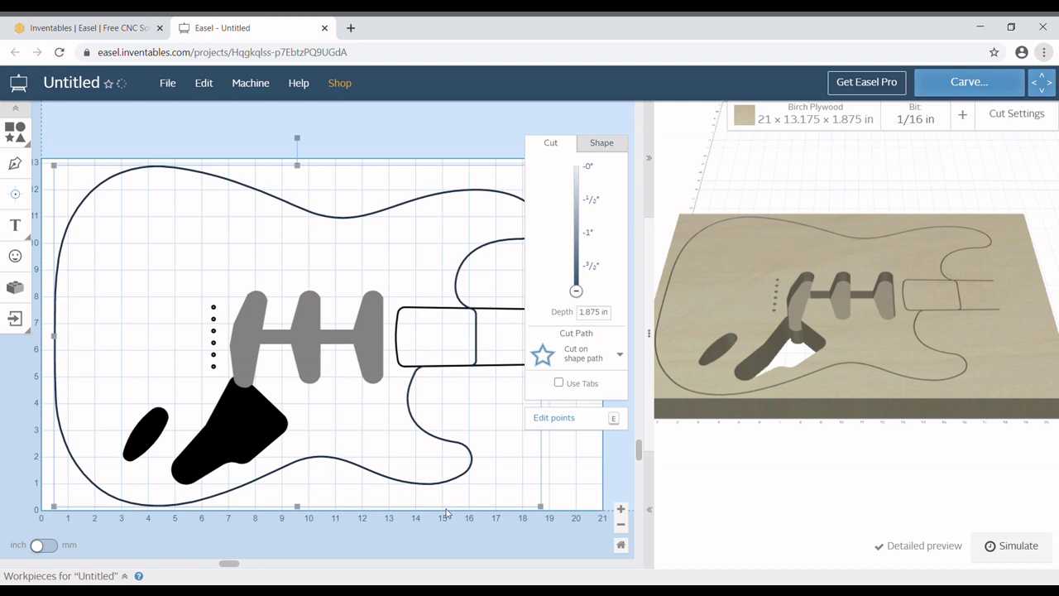
click(515, 368)
key(Delete)
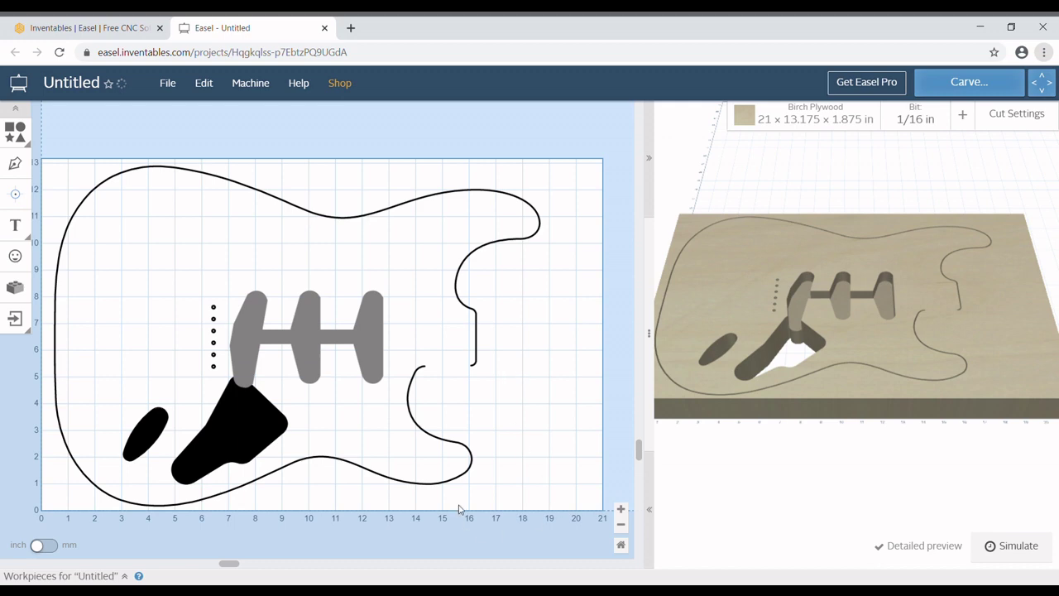
key(ctrl+z)
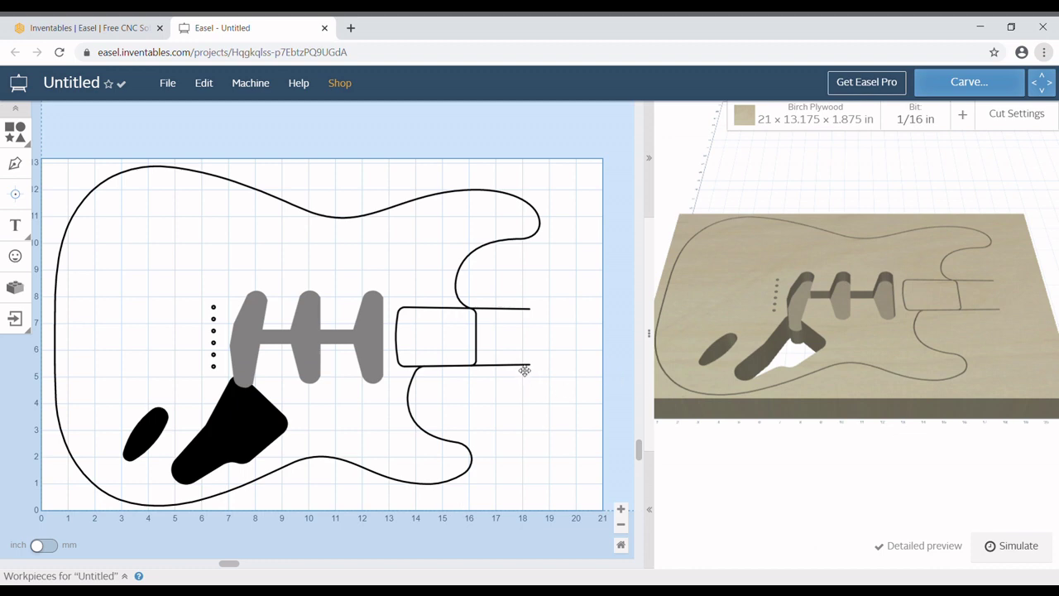
Edit the neck pocket outline's points and close its open end with a straight edge between the lower and upper lines.
mouse_move(525, 371)
mouse_down()
mouse_move(582, 450)
mouse_move(577, 503)
mouse_move(544, 390)
mouse_move(536, 370)
mouse_move(522, 369)
mouse_up()
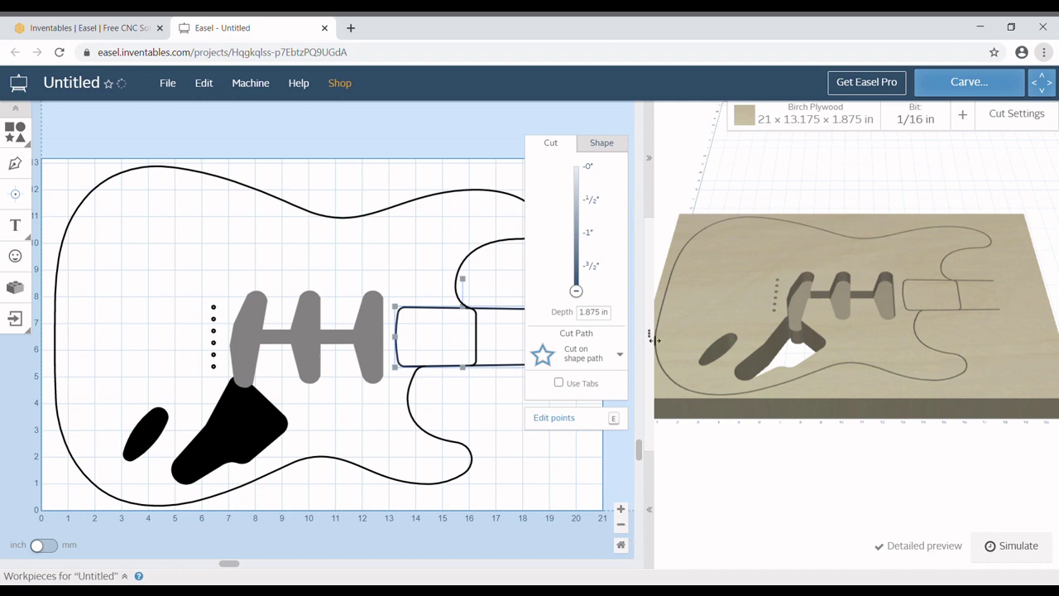
drag(651, 334, 766, 321)
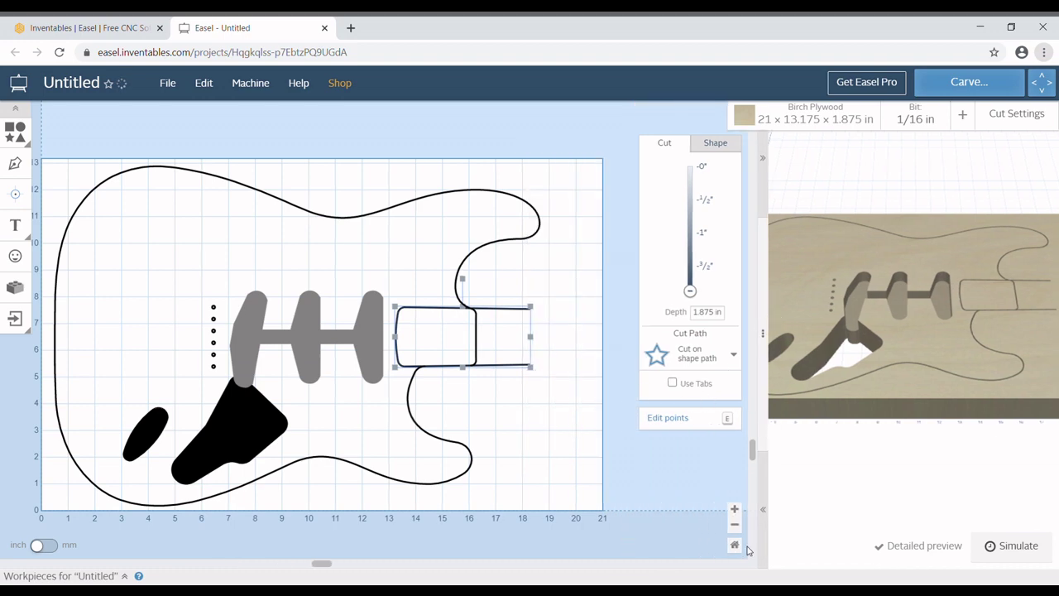
click(735, 509)
click(734, 509)
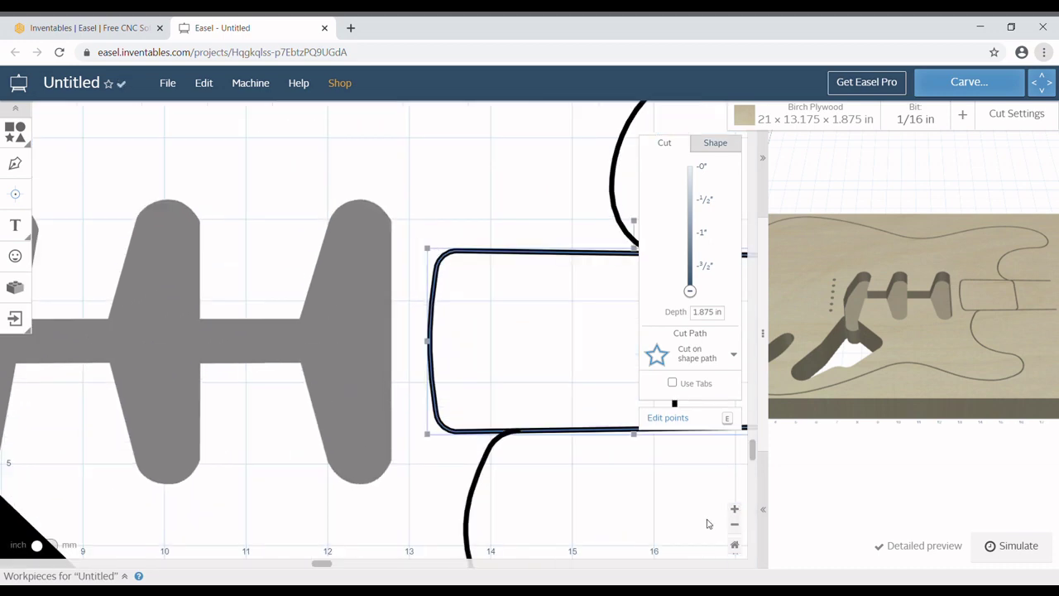
drag(318, 565, 421, 562)
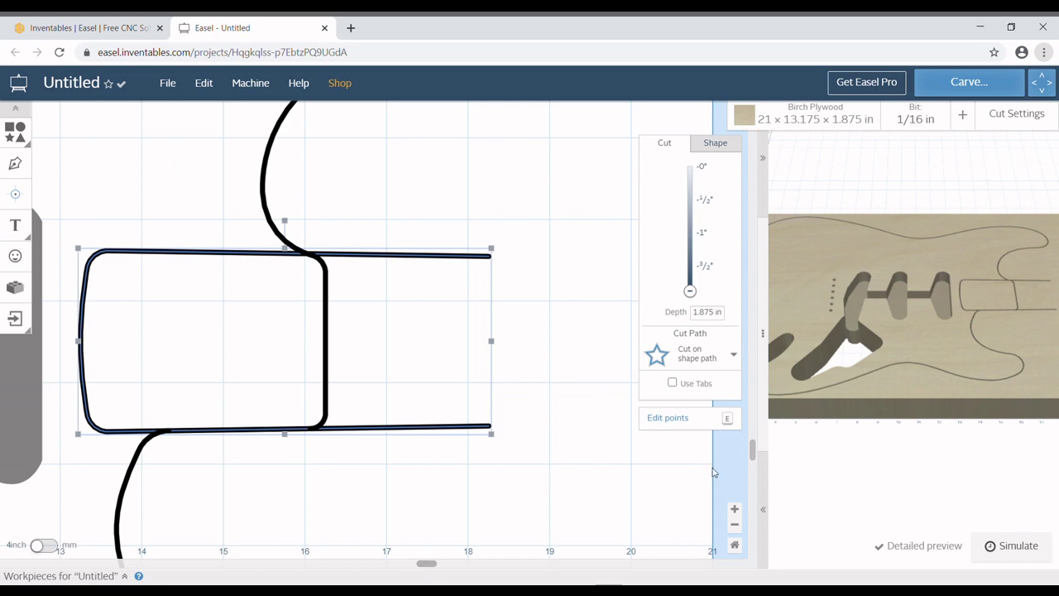
click(727, 419)
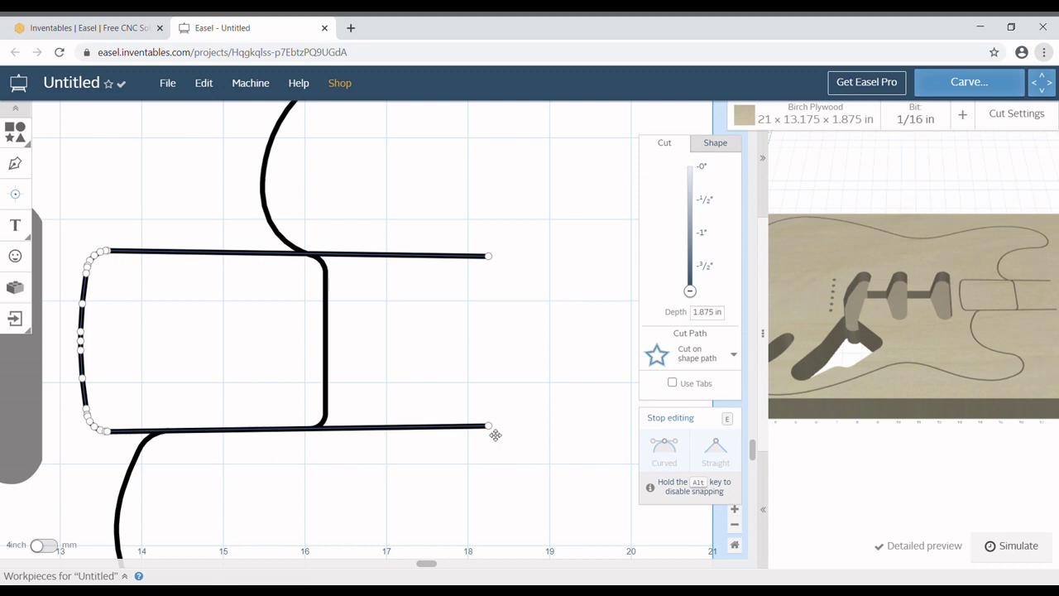
mouse_move(492, 430)
mouse_down()
mouse_move(478, 430)
mouse_move(490, 428)
mouse_up()
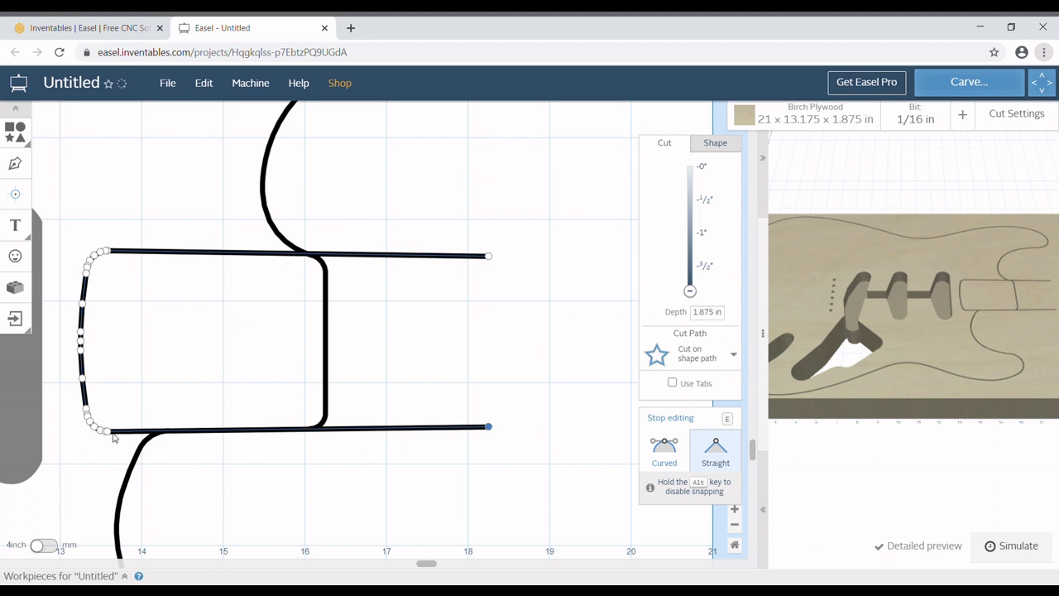
drag(116, 437, 487, 429)
drag(495, 432, 491, 263)
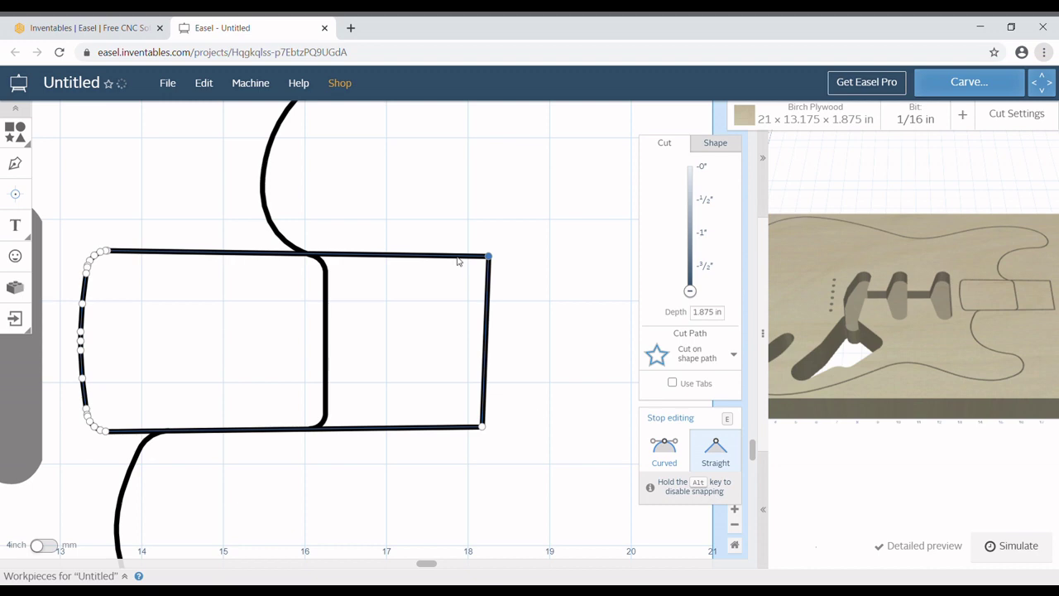
Align the neck pocket's upper end corner vertically with its lower end corner and finish editing the points.
drag(492, 261, 486, 261)
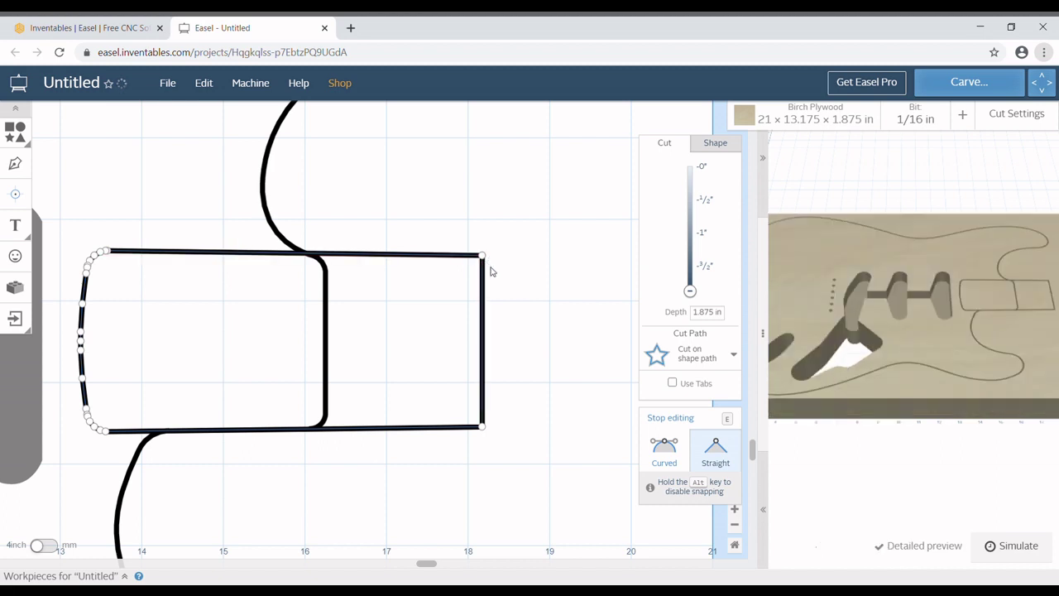
key(Right)
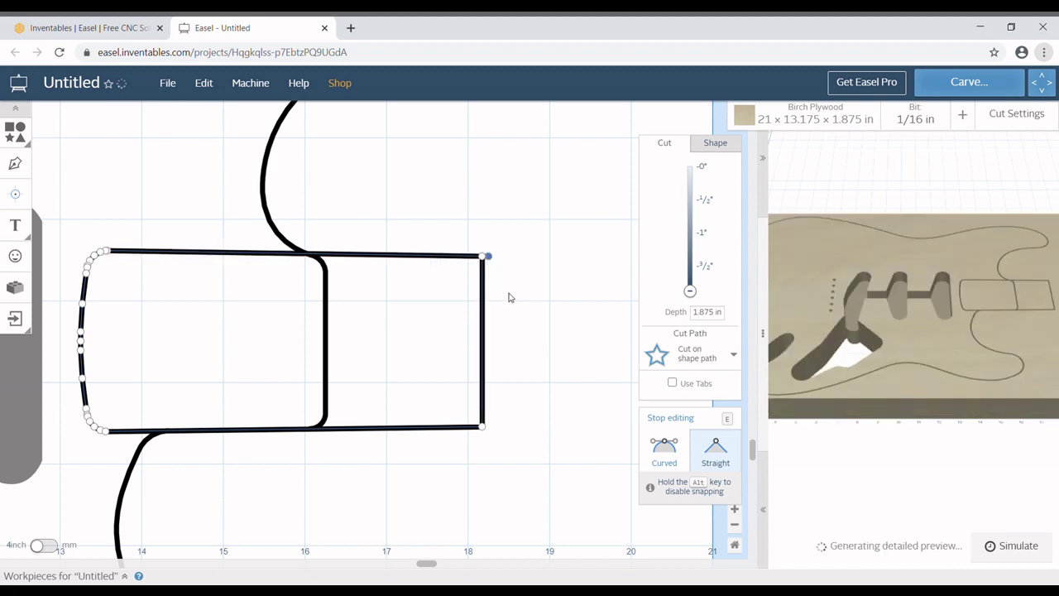
drag(494, 262, 489, 263)
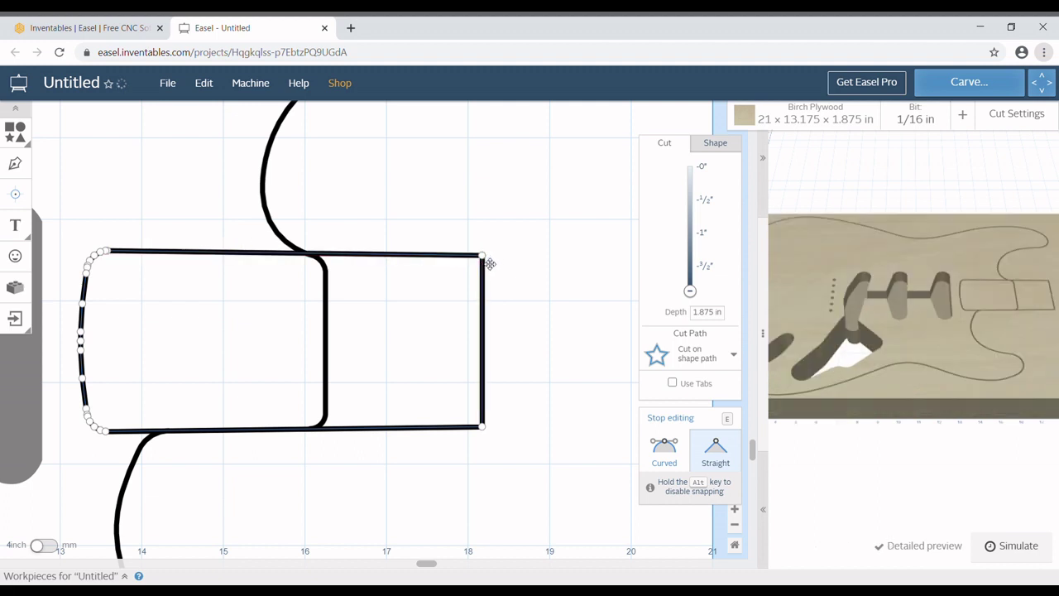
click(535, 300)
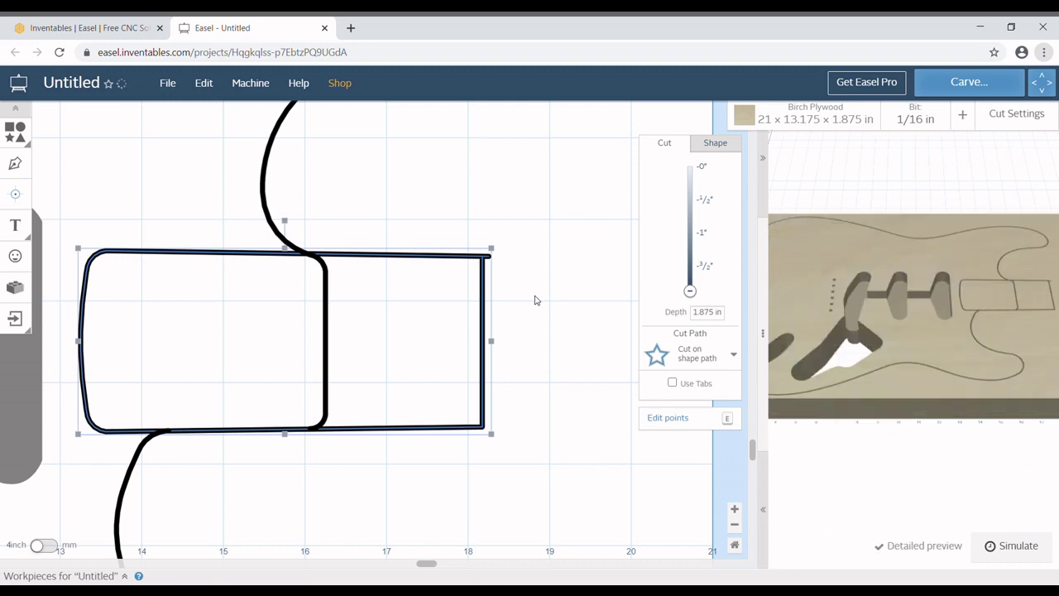
Delete the extra point that extends past the upper corner of the neck pocket outline's closed end.
click(735, 508)
click(735, 509)
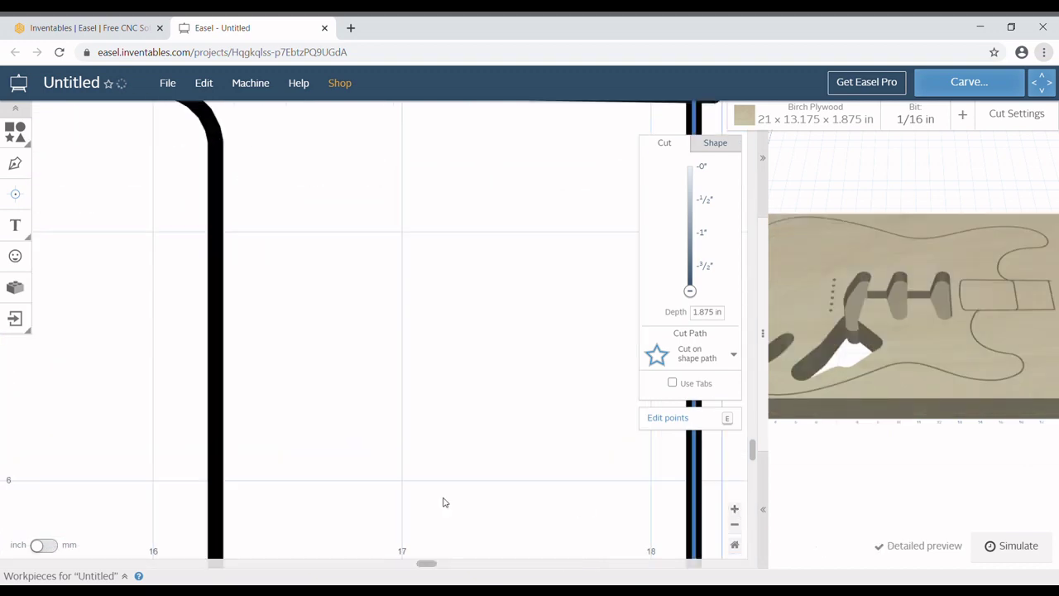
mouse_move(429, 565)
mouse_down()
mouse_move(548, 562)
mouse_move(435, 564)
mouse_up()
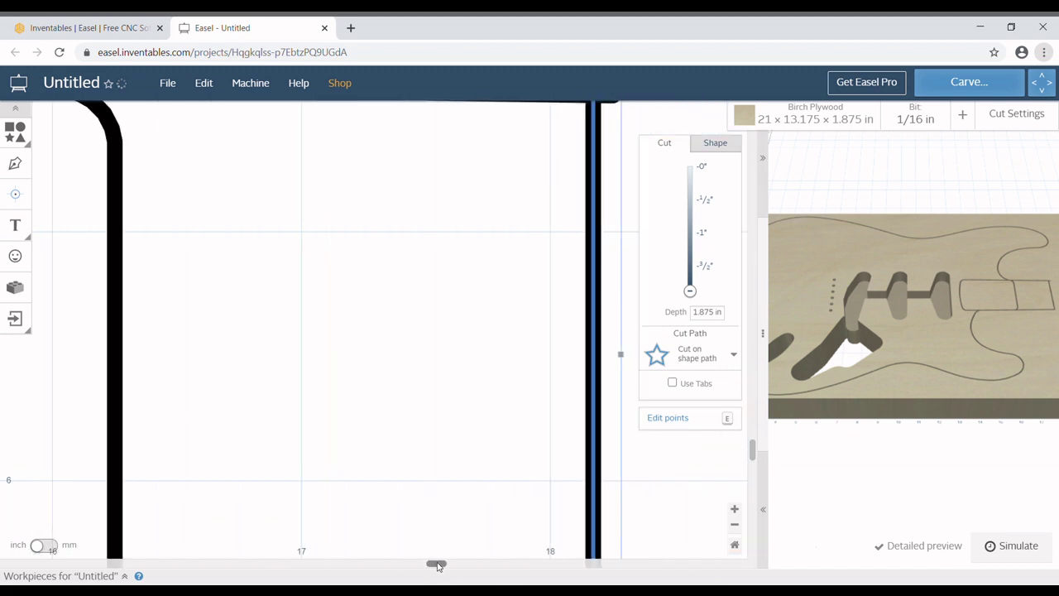
mouse_move(753, 450)
mouse_down()
mouse_move(753, 411)
mouse_move(753, 433)
mouse_up()
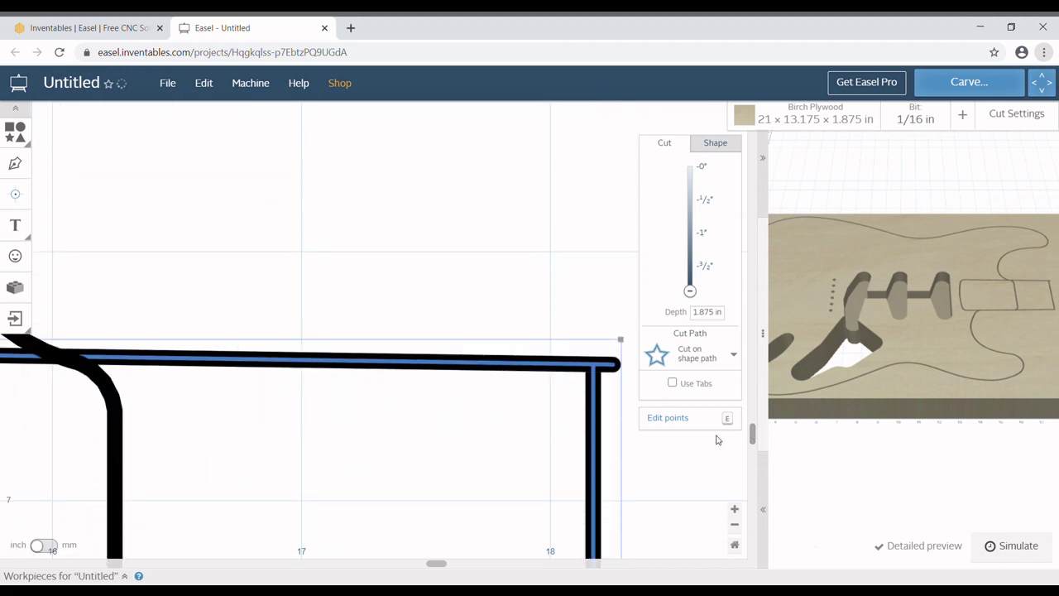
click(728, 417)
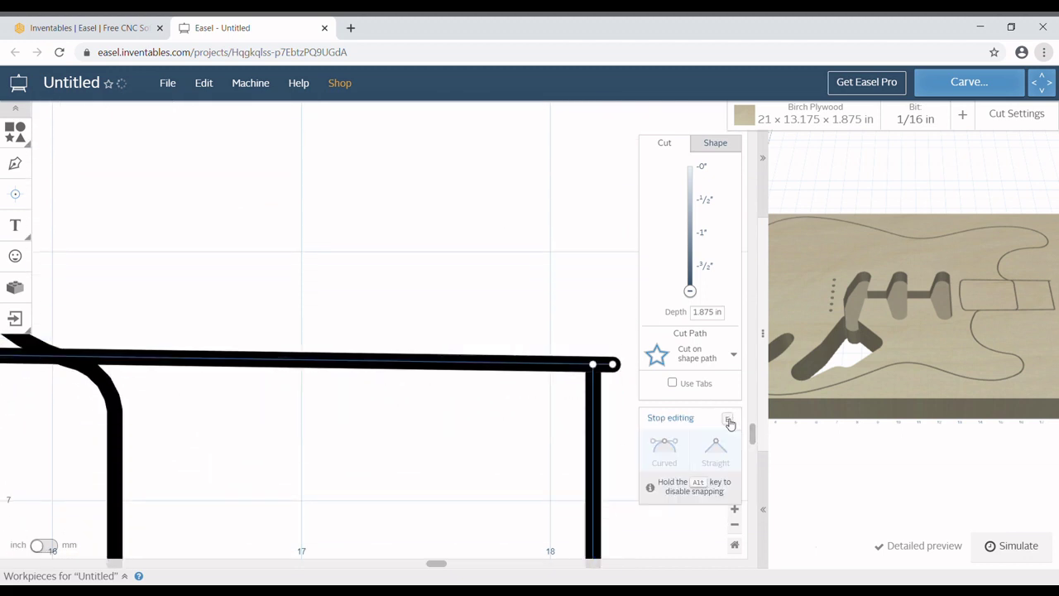
click(612, 364)
key(Delete)
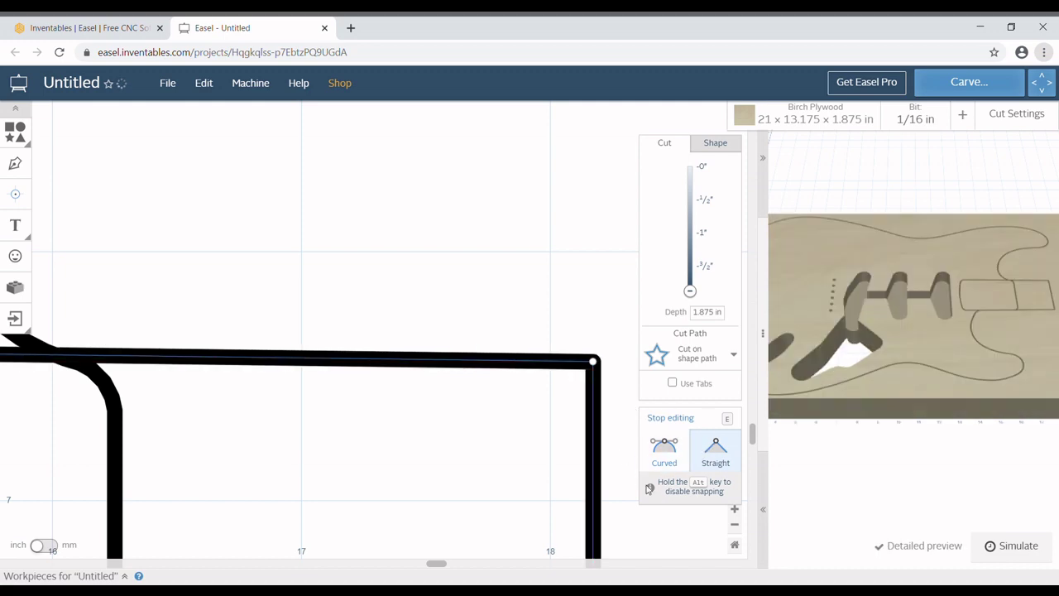
Set the neck pocket's cut path to clear out a pocket and its cut depth to 0.67 in.
key(e)
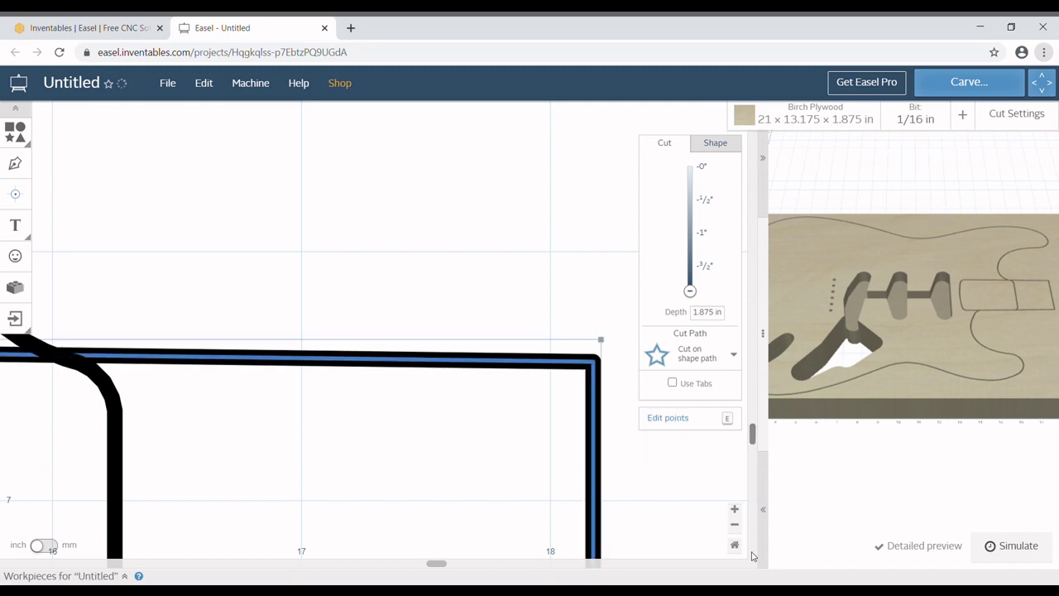
click(699, 351)
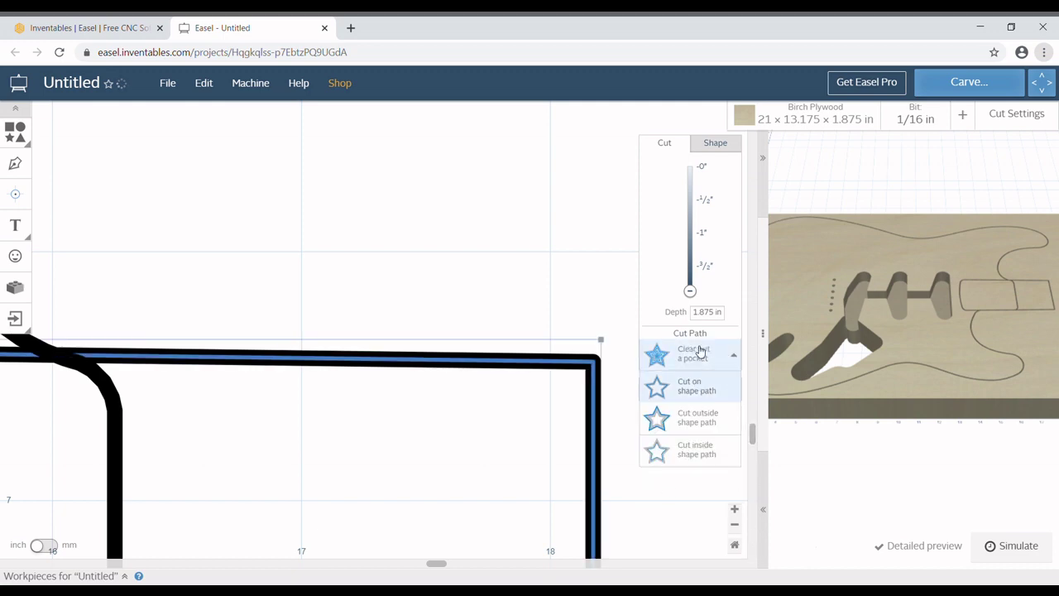
click(700, 351)
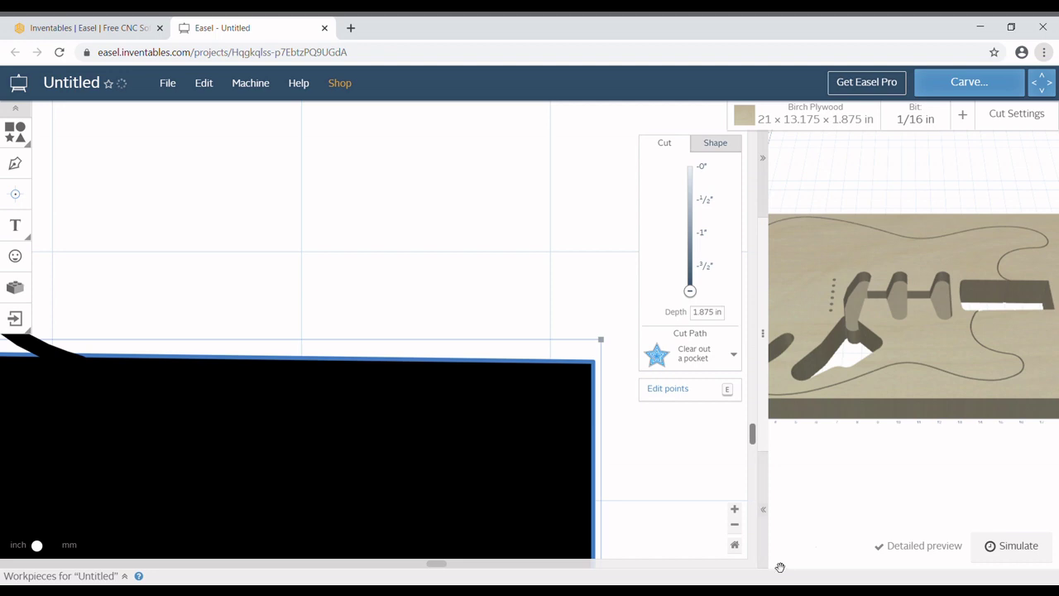
click(734, 545)
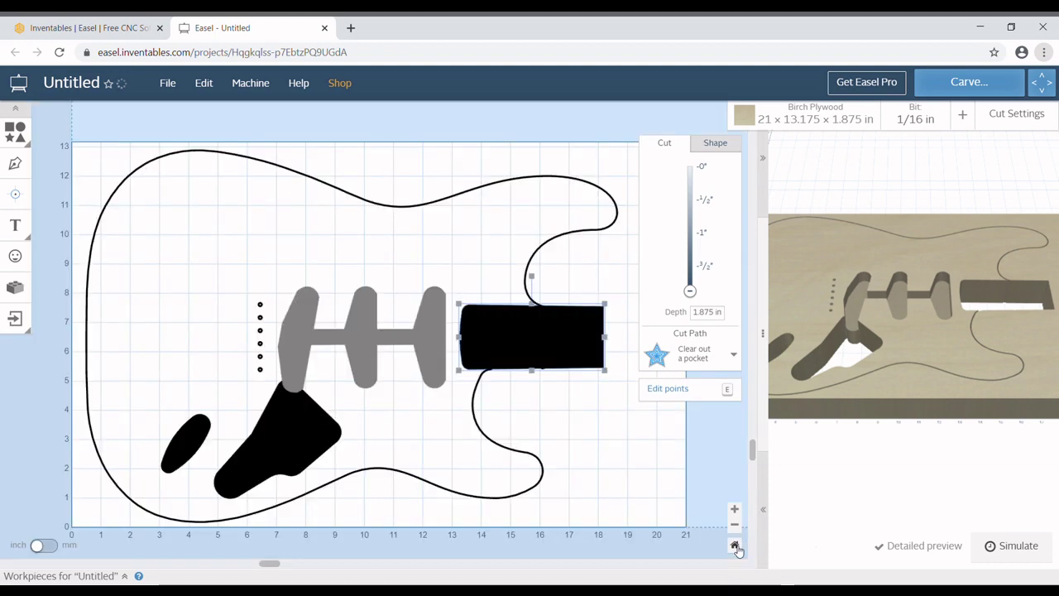
click(708, 320)
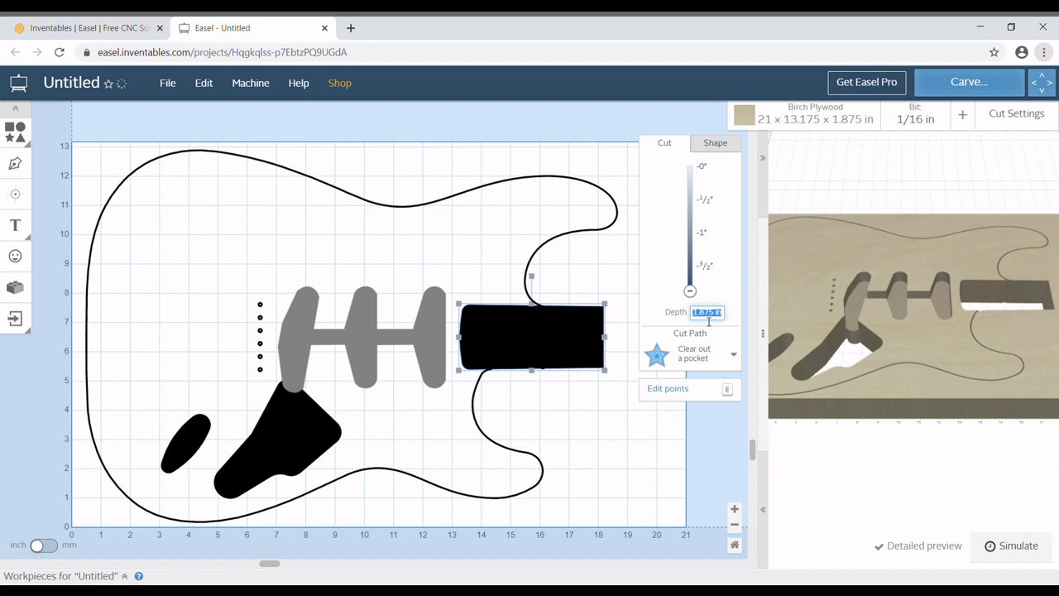
key(BackSpace)
text(.67)
key(Return)
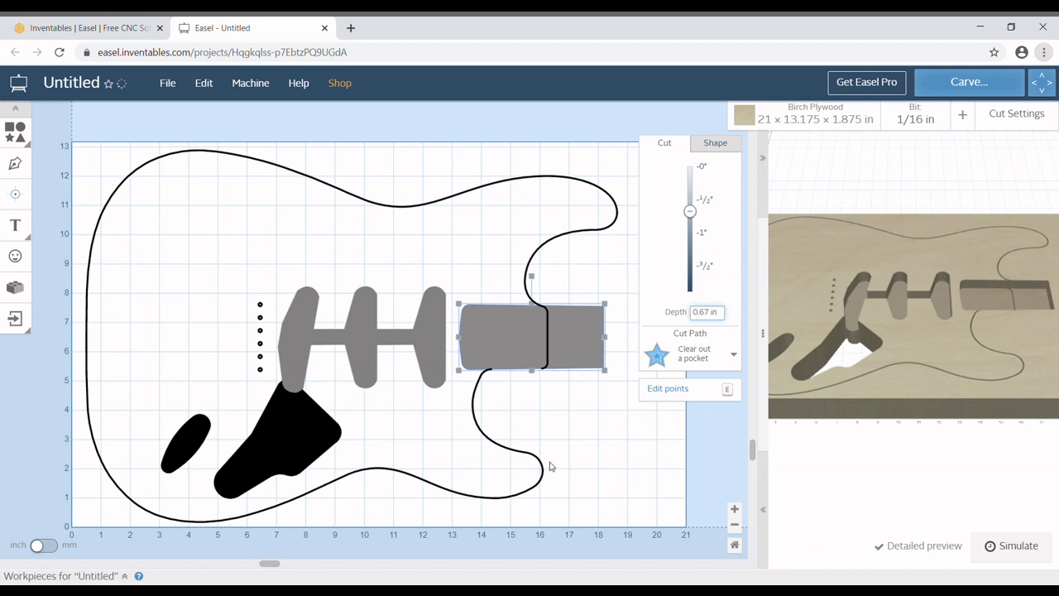
click(628, 451)
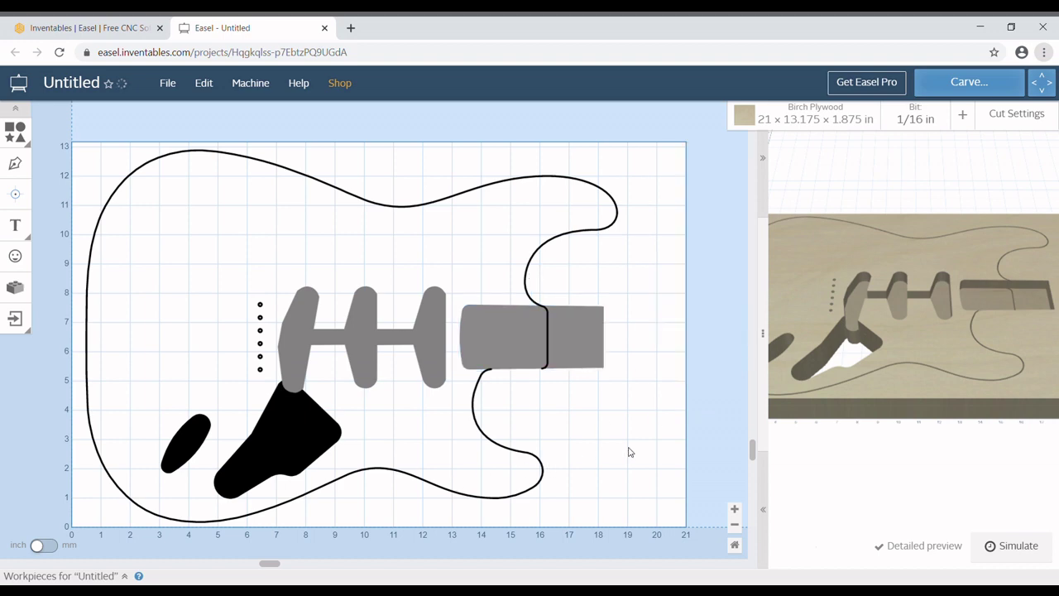
Edit the body outline's points and bridge its gap along the neck pocket's lower edge with a straight segment between the two open ends.
click(537, 464)
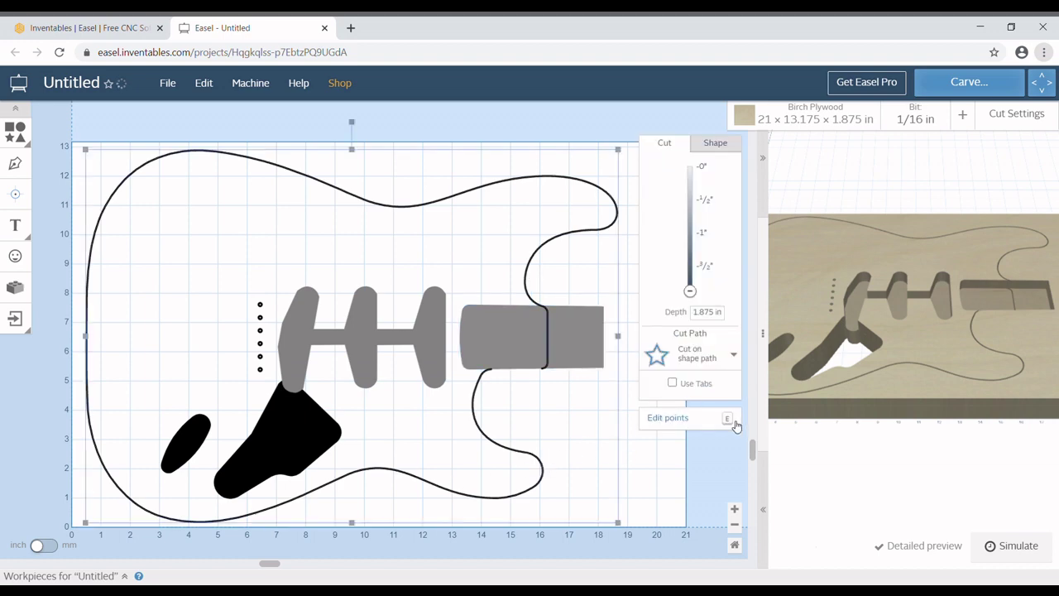
click(728, 419)
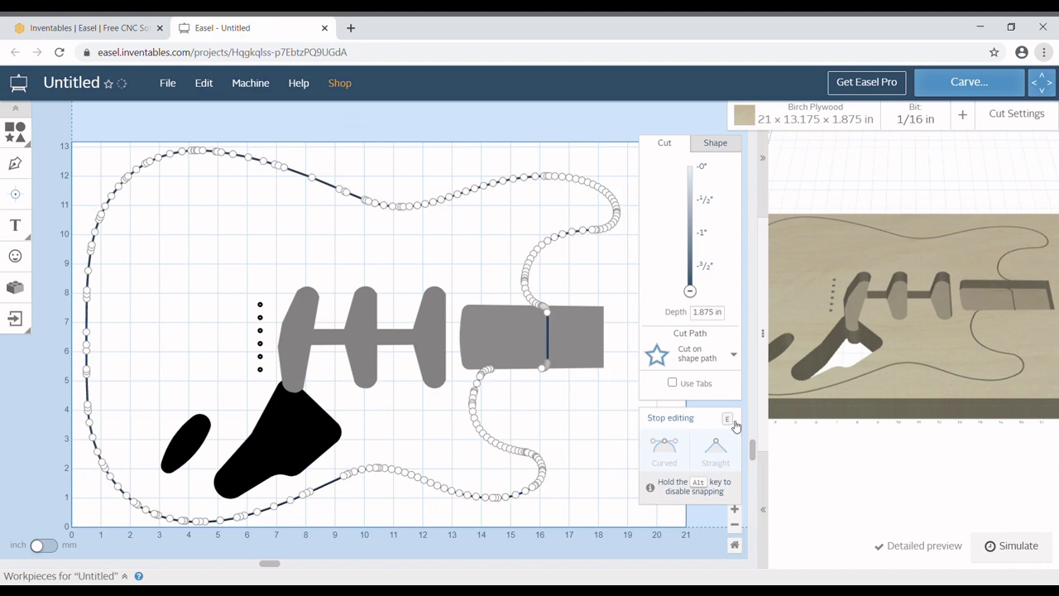
click(734, 508)
click(734, 508)
click(734, 509)
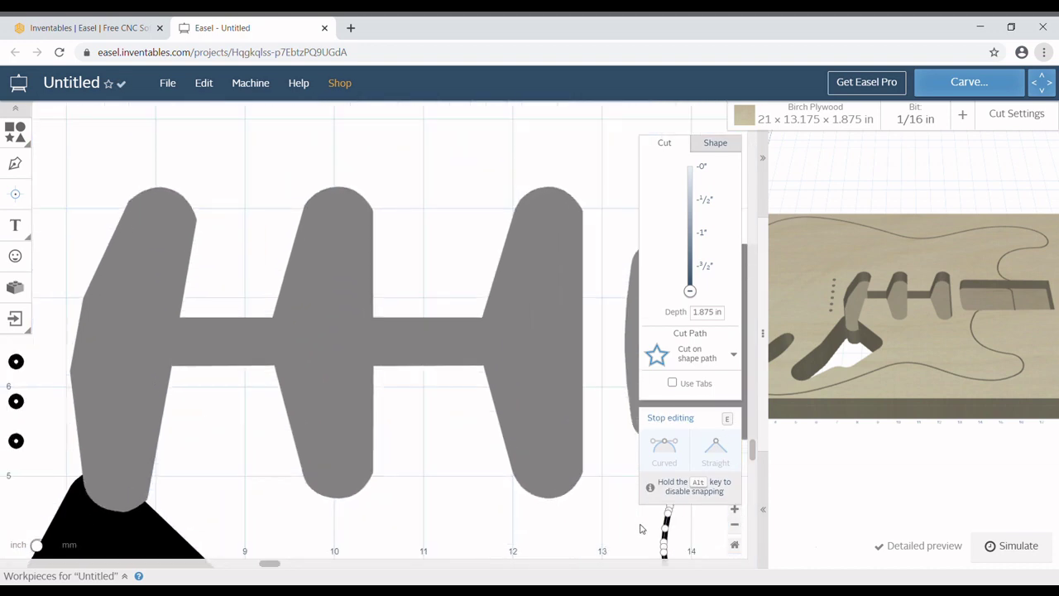
drag(271, 564, 391, 554)
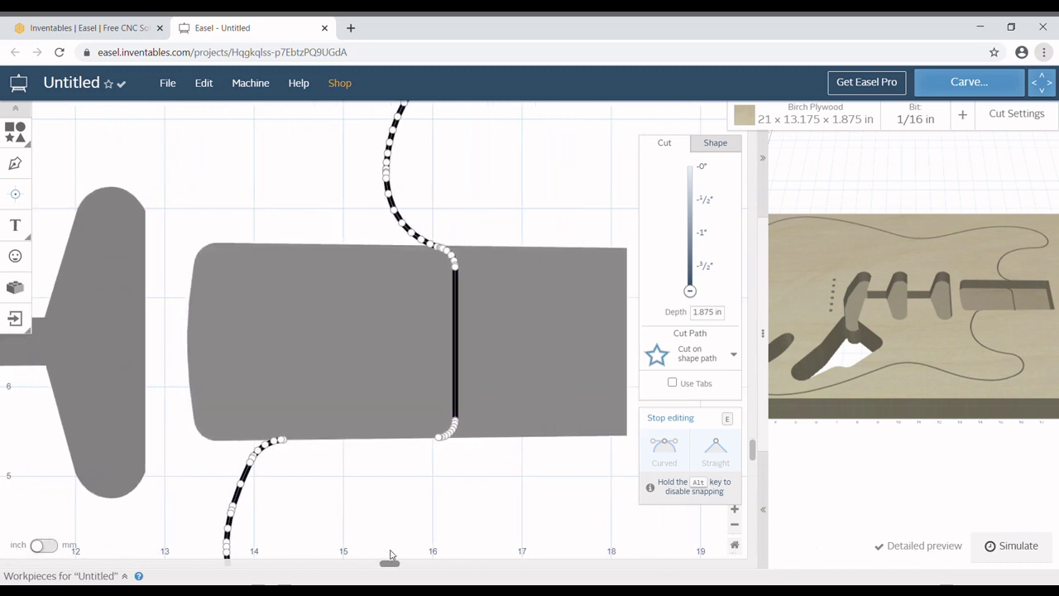
click(436, 438)
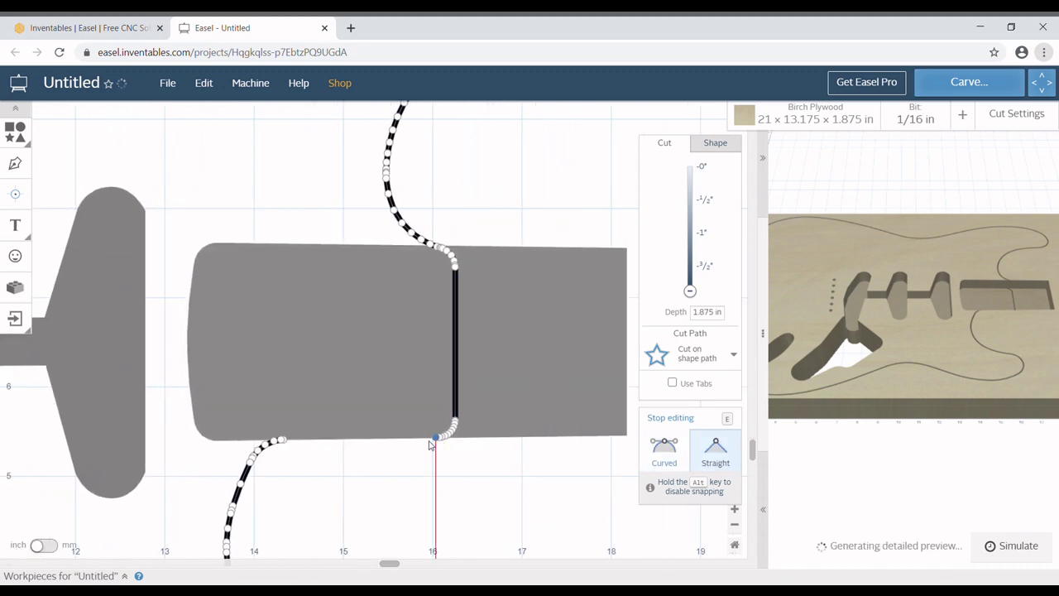
drag(430, 444, 284, 440)
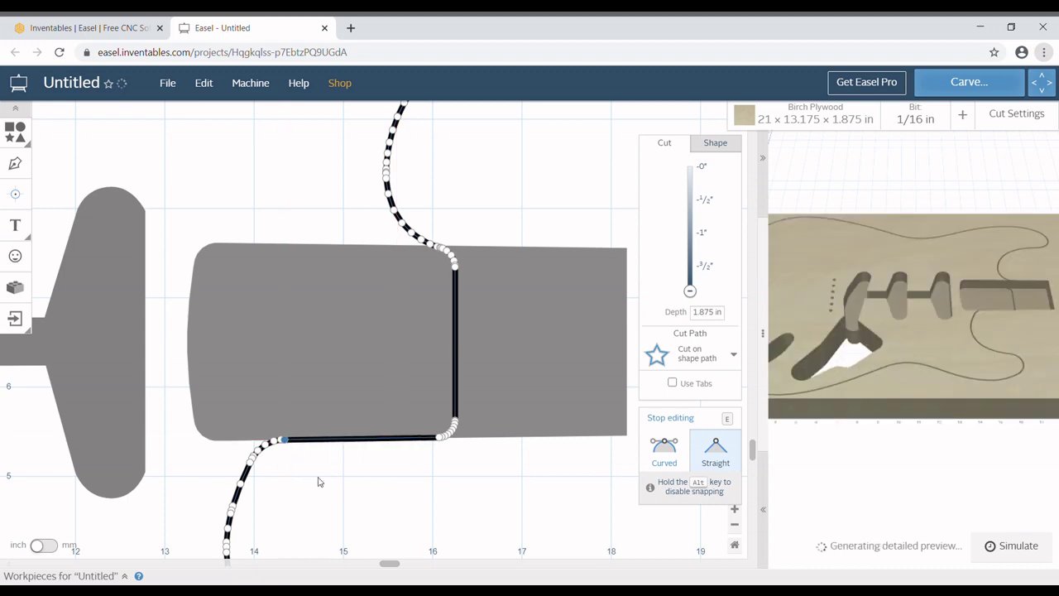
Try to set the body outline's cut path to cut outside the shape path.
click(733, 543)
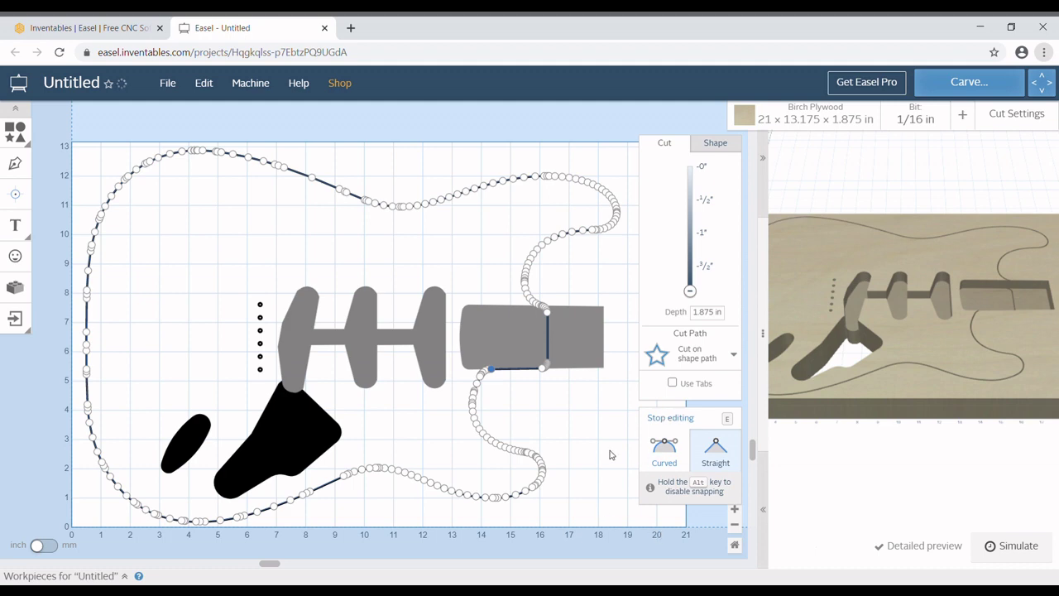
click(688, 358)
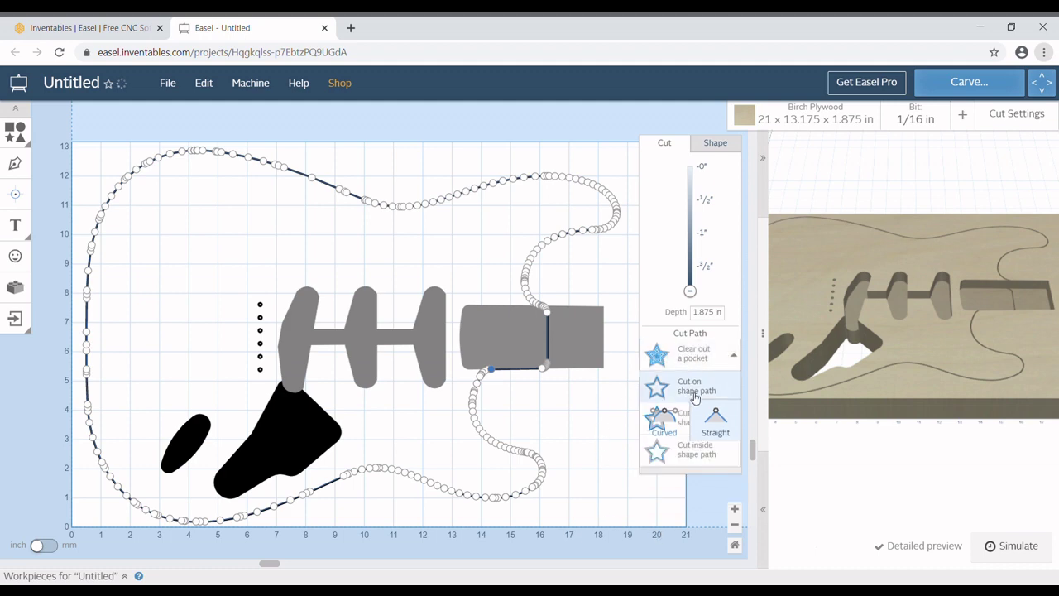
click(700, 508)
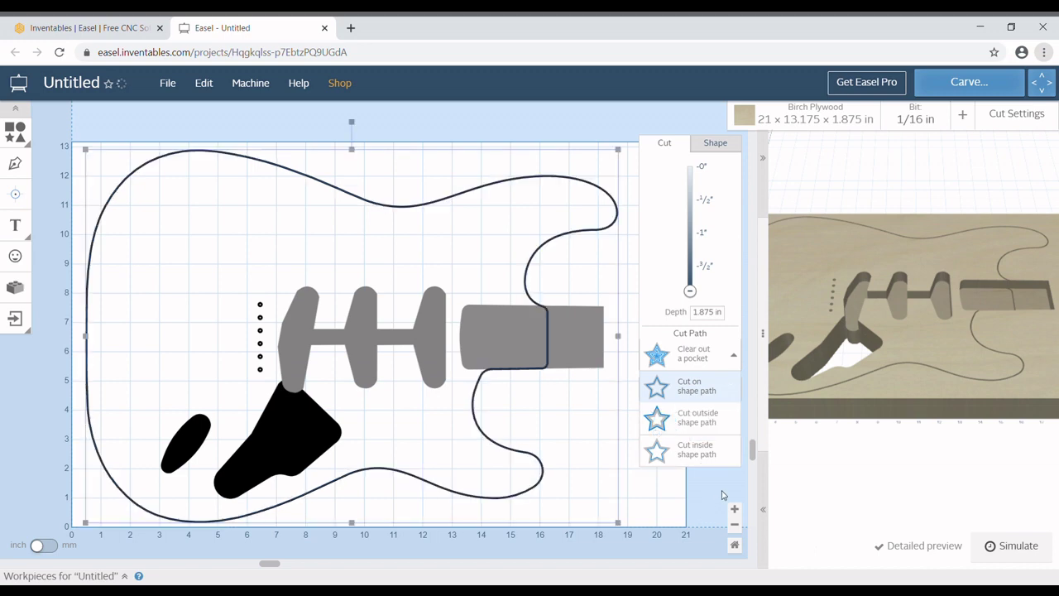
click(722, 426)
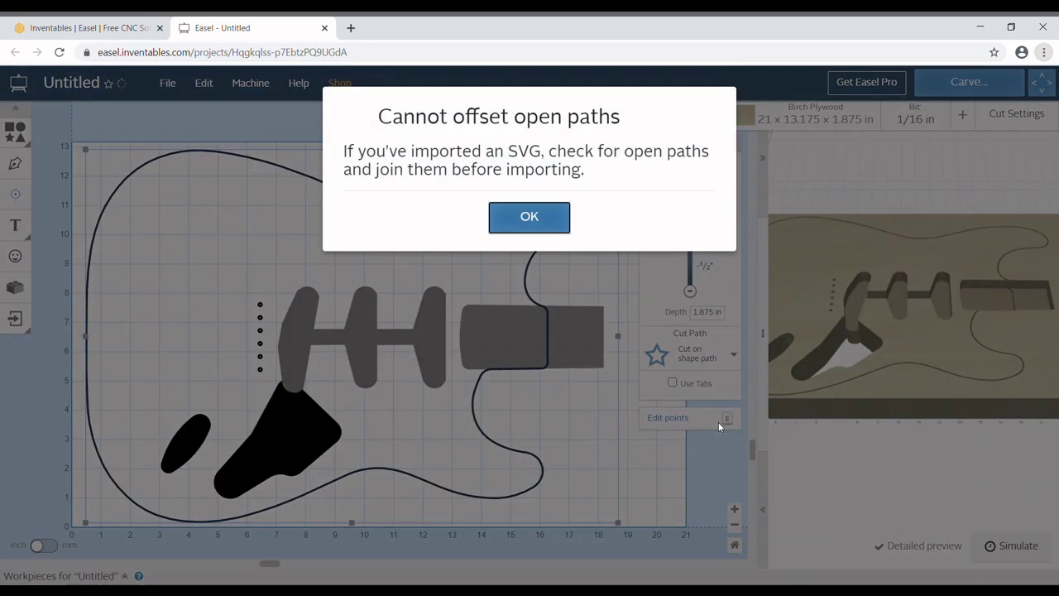
click(534, 216)
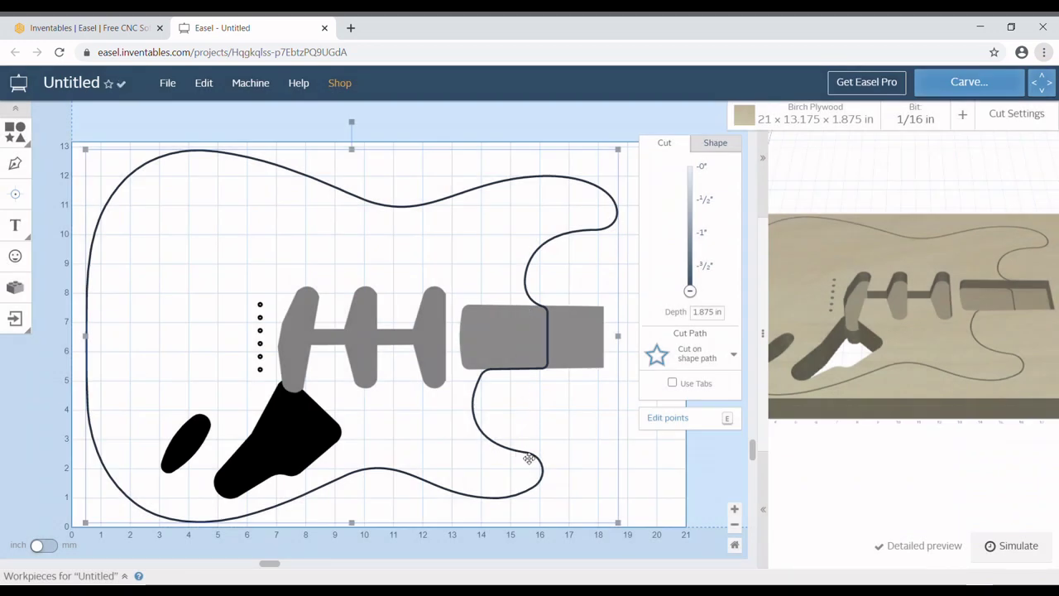
click(206, 88)
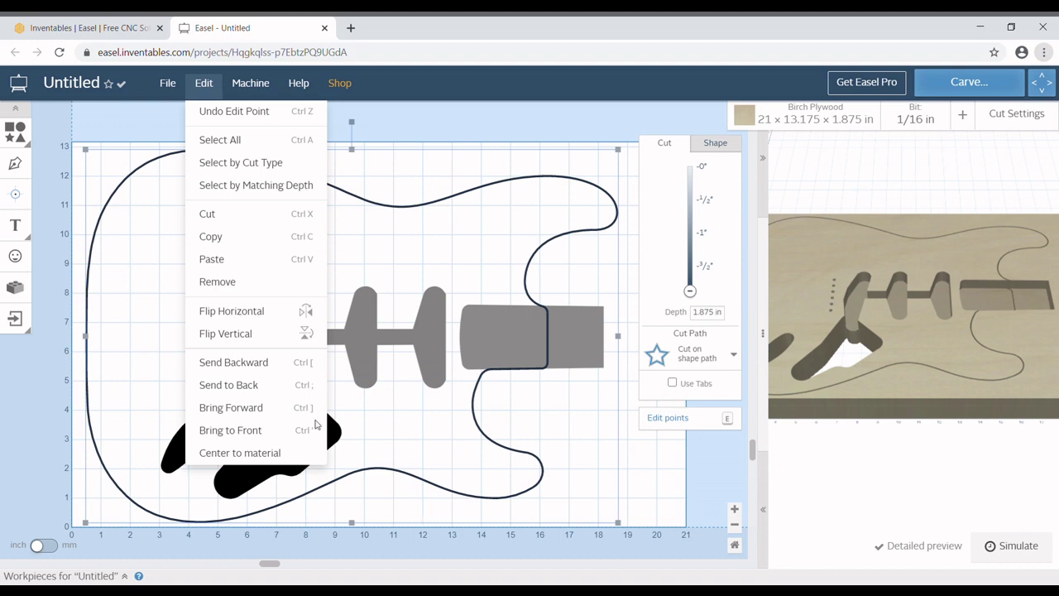
click(699, 521)
Edit the body outline's points and move the end point of the bridged gap slightly along the neck pocket's lower edge, away from the neighbouring curve.
click(735, 509)
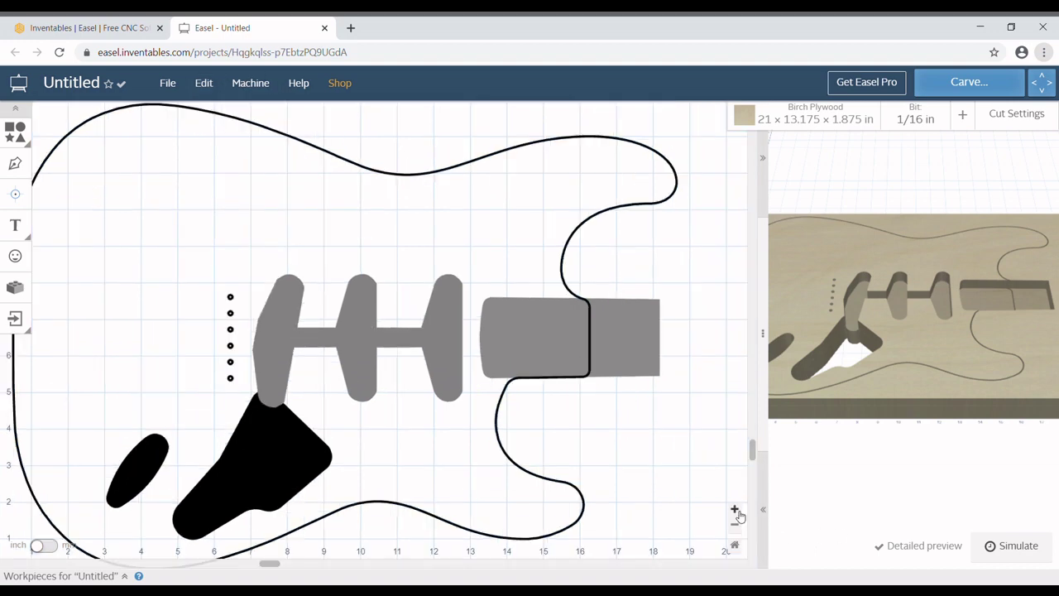
click(735, 508)
click(735, 509)
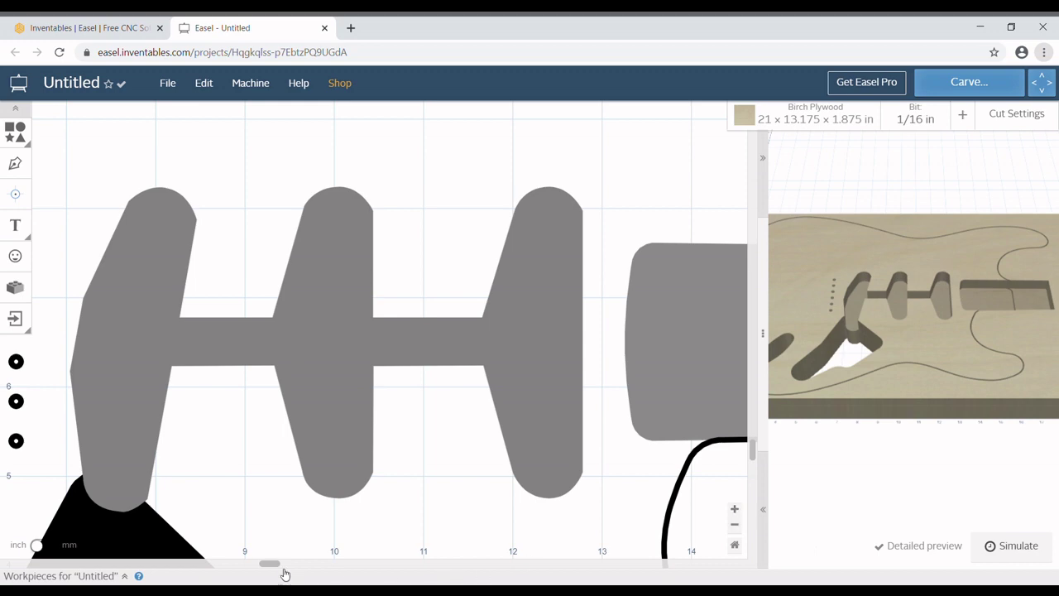
drag(271, 564, 425, 570)
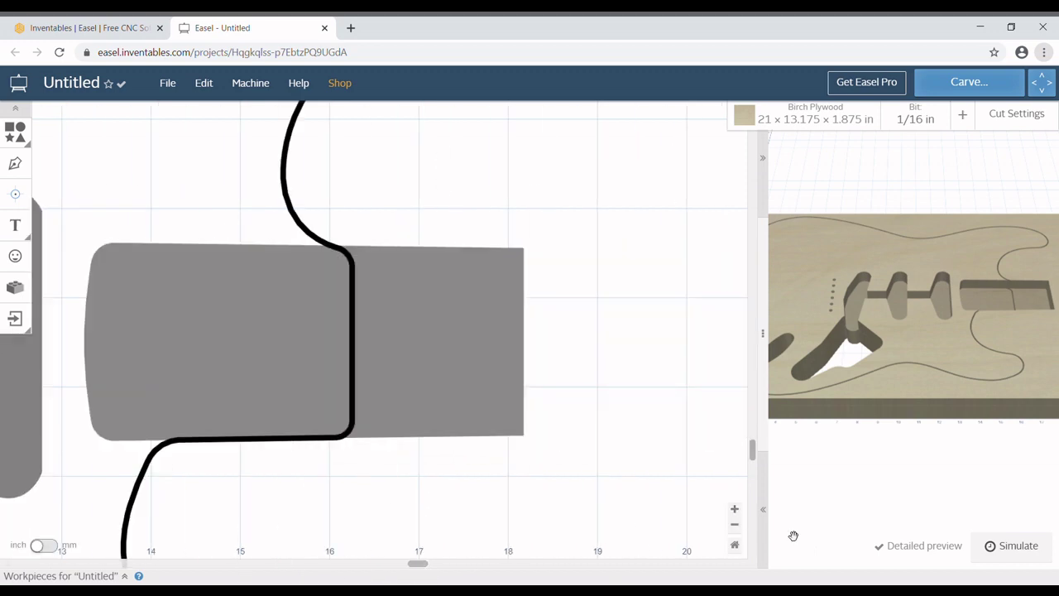
click(736, 509)
click(736, 509)
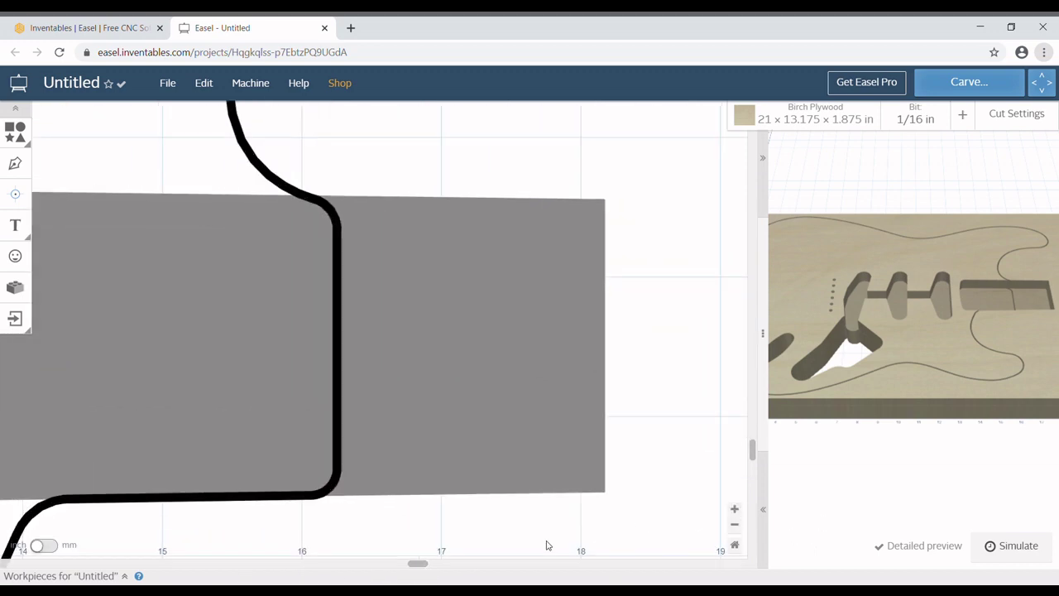
click(344, 480)
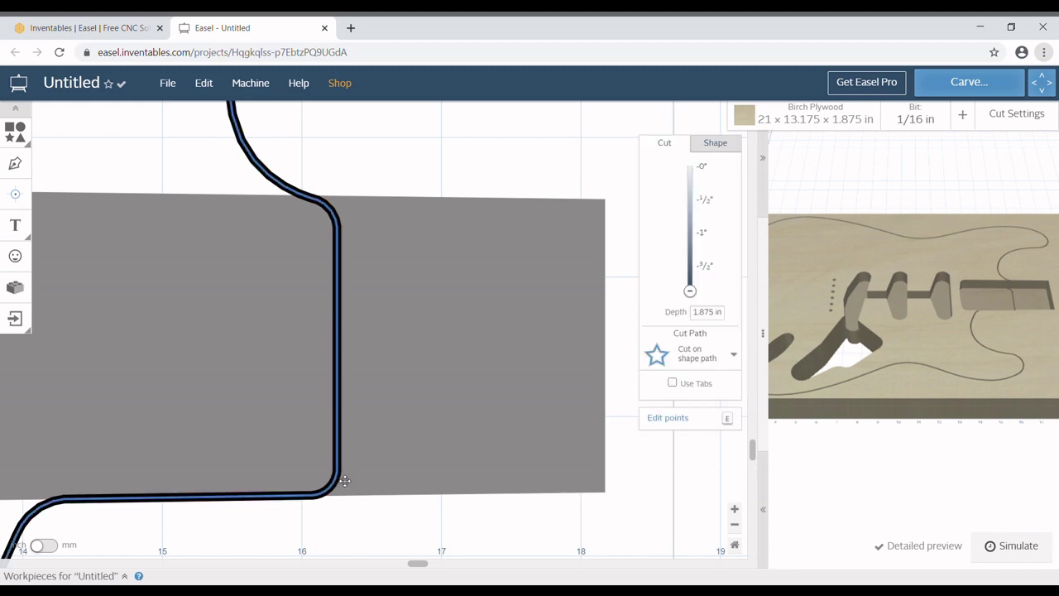
click(729, 419)
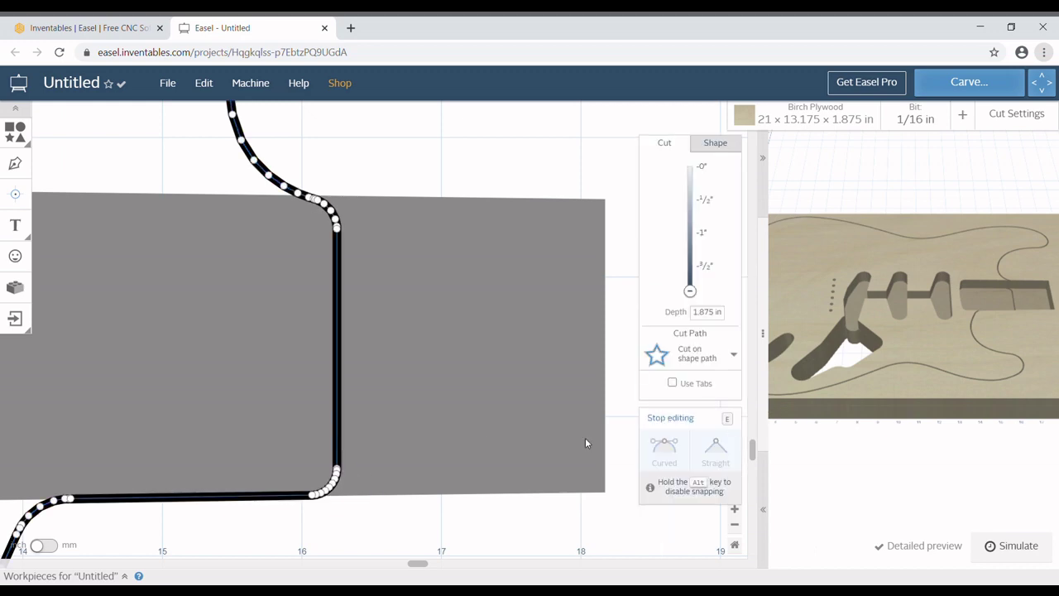
click(78, 501)
drag(81, 504, 96, 504)
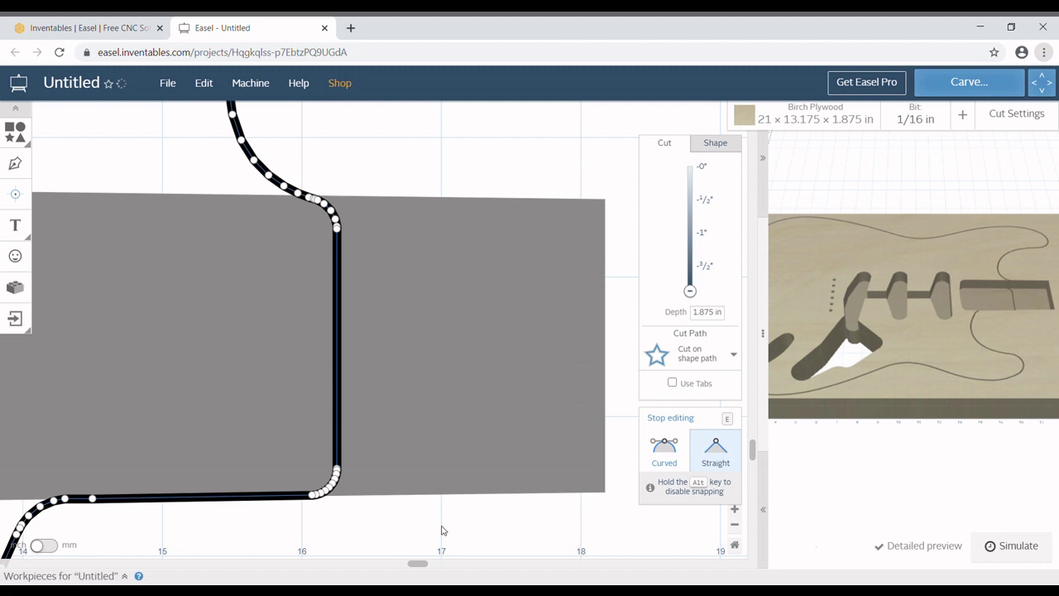
Set the body outline's cut path to cut outside the shape path.
click(669, 354)
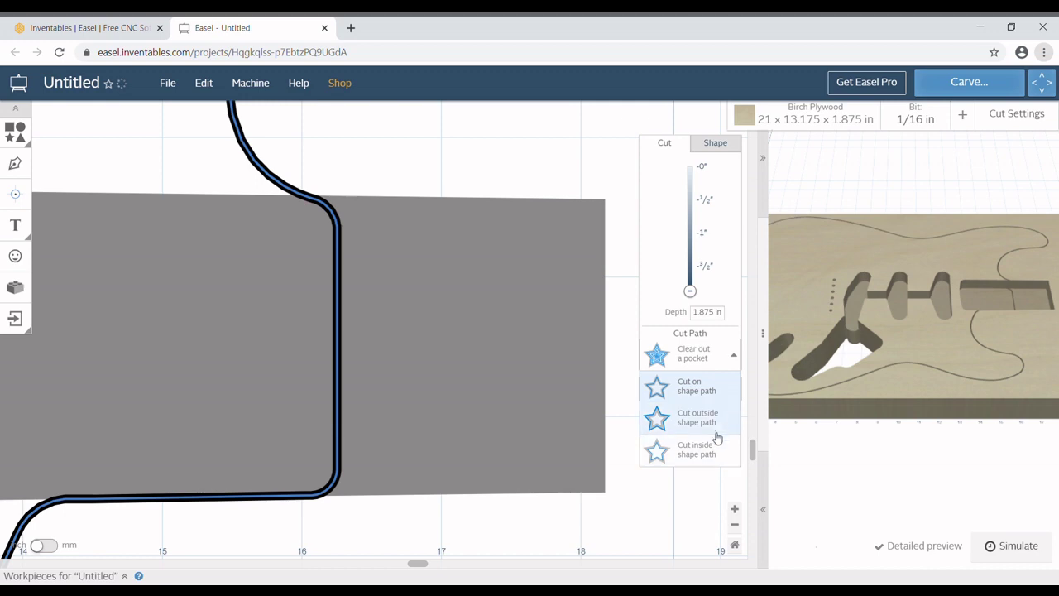
click(718, 423)
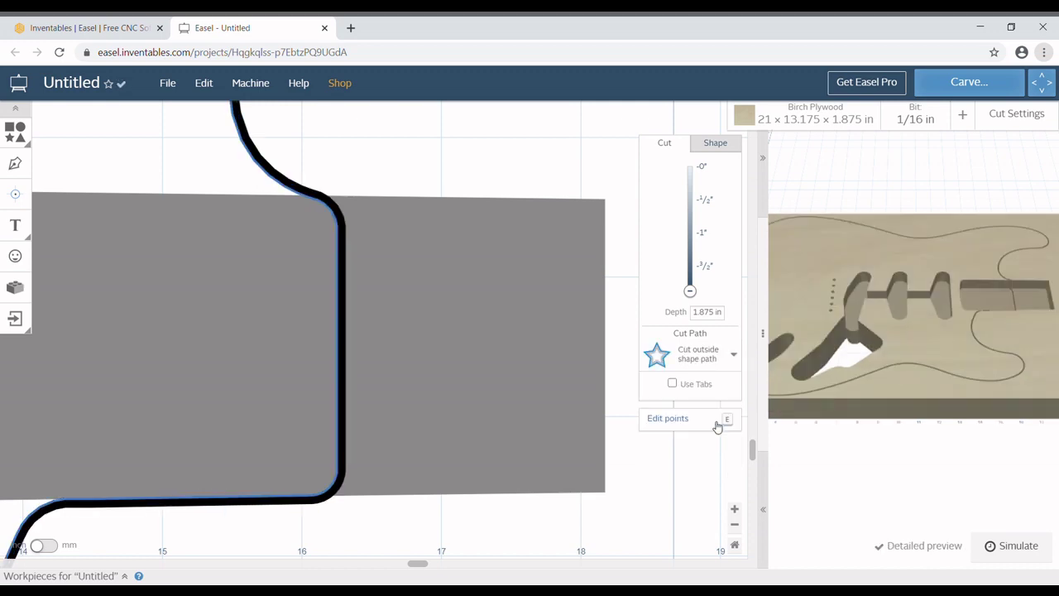
click(708, 517)
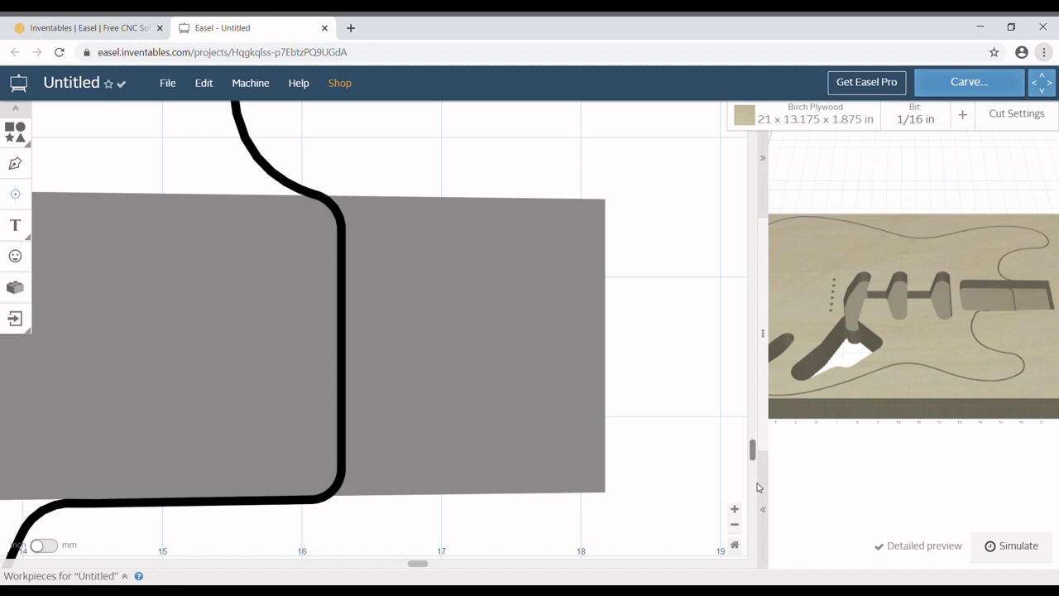
Delete the column of small bridge holes beside the pickup cavity, leaving the body outline out of the selection.
click(734, 546)
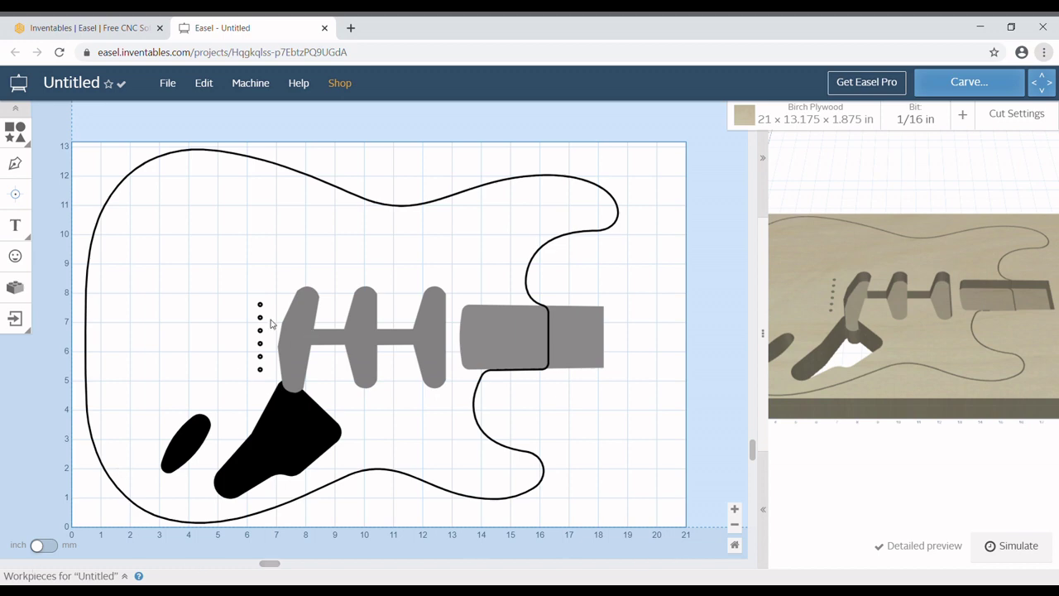
drag(253, 296, 262, 377)
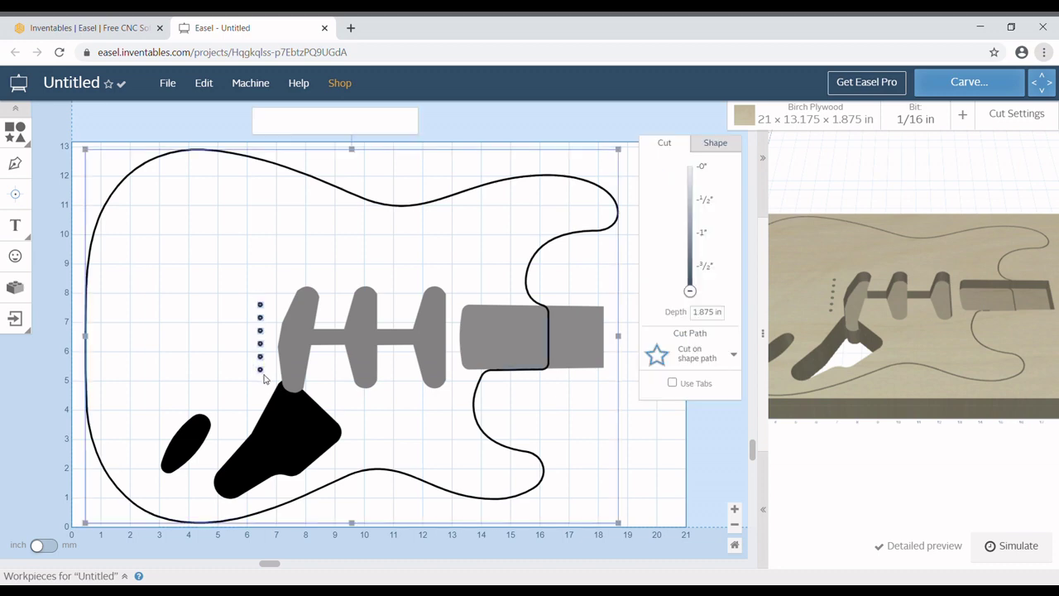
shift+click(371, 476)
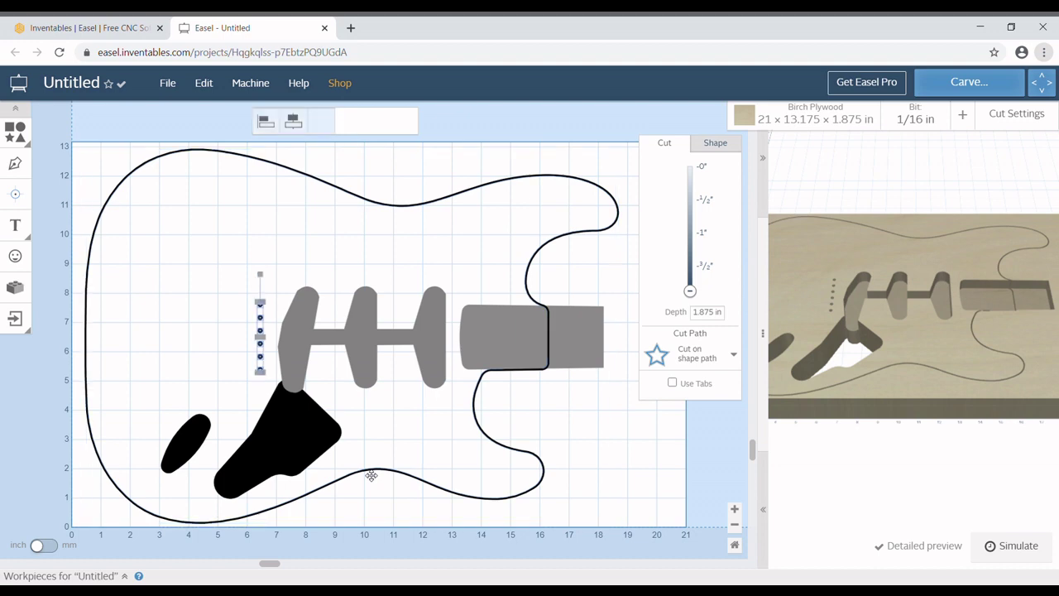
key(Delete)
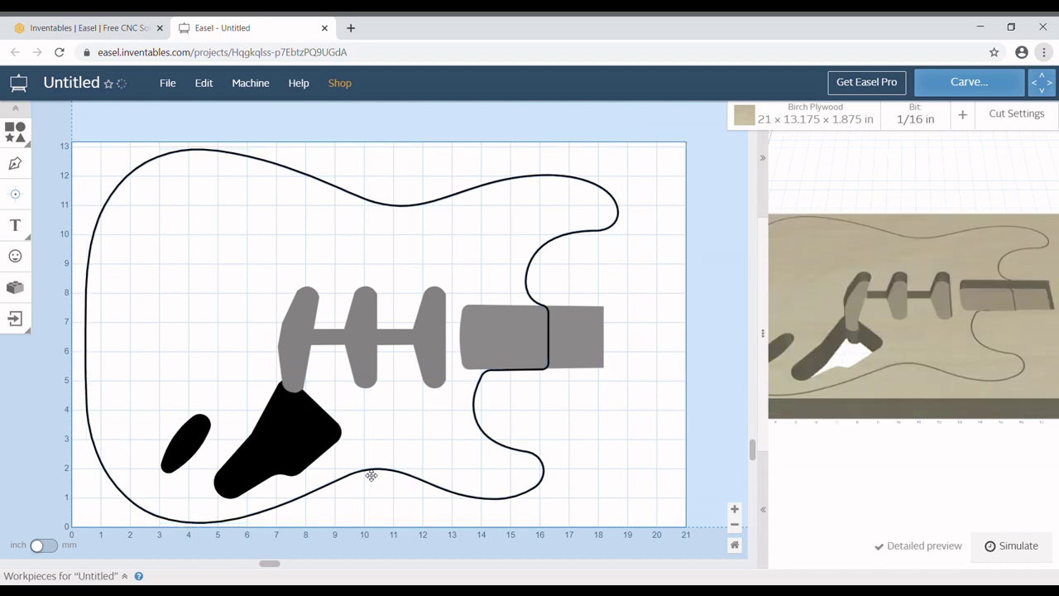
Set the cut depth of the combined pickup cavity to 1 in.
click(369, 349)
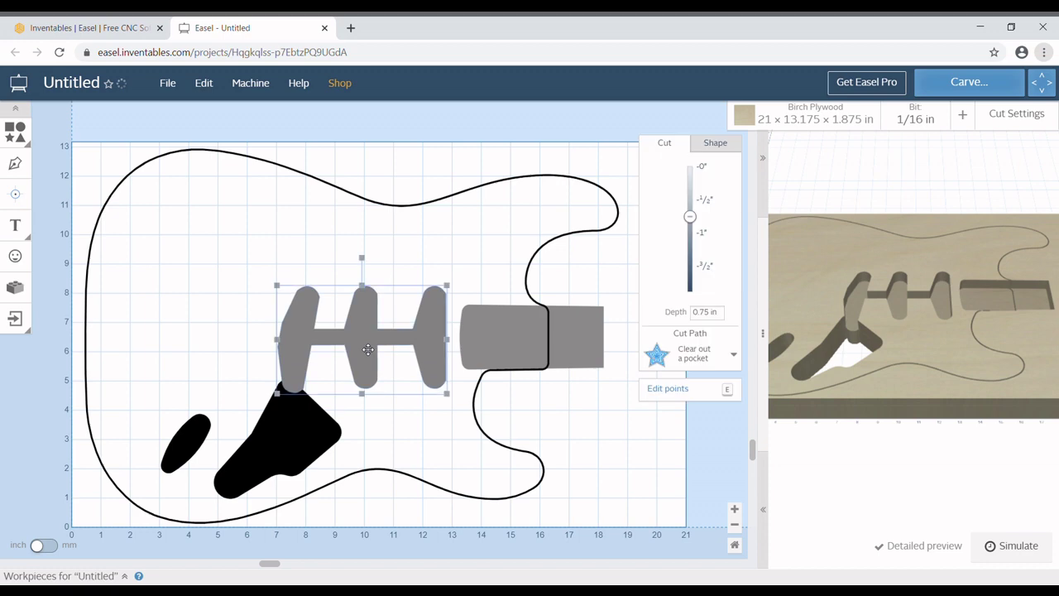
click(702, 314)
text(1)
key(Return)
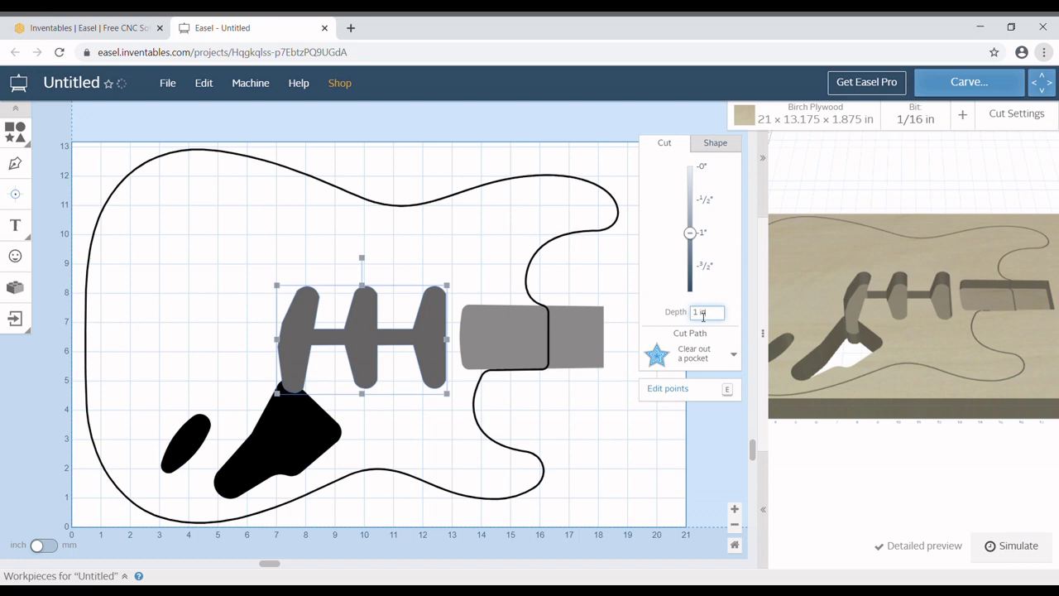
Set the cut depth of the large control cavity below the pickup cavity to 1.25 in.
click(305, 435)
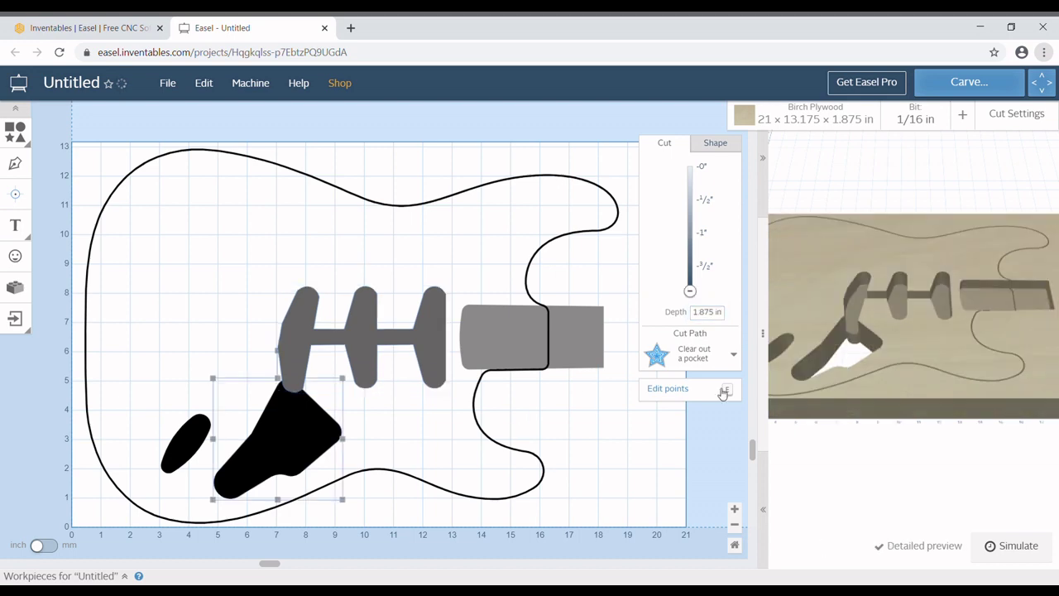
click(710, 359)
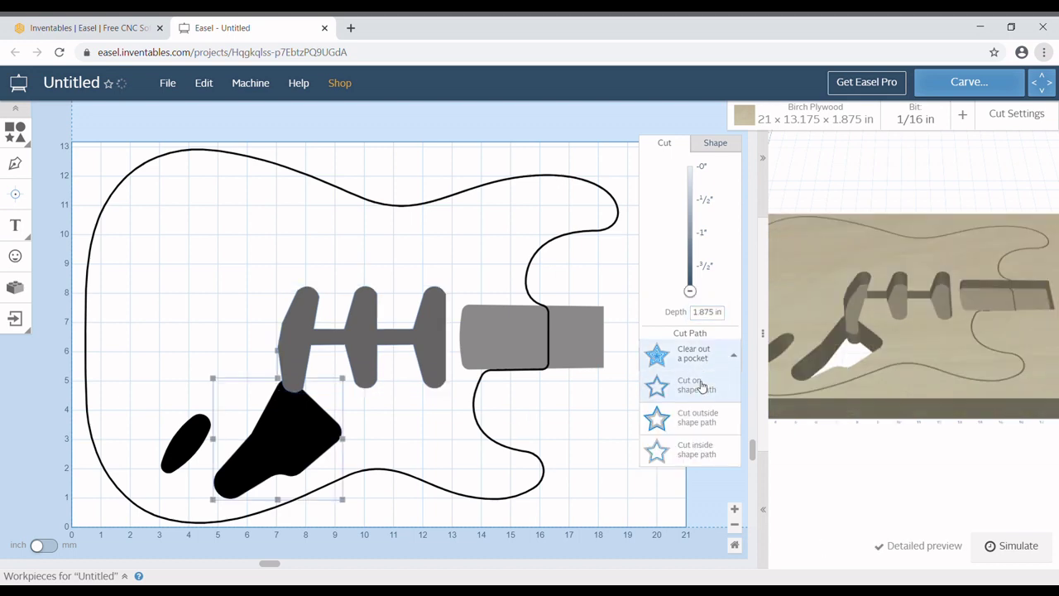
click(713, 313)
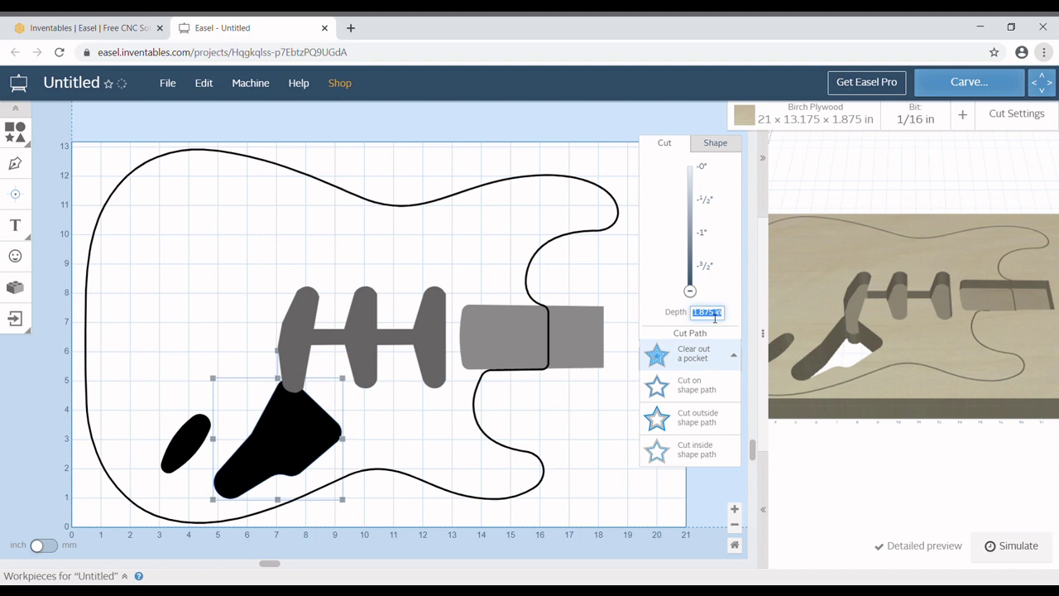
text(1)
key(Return)
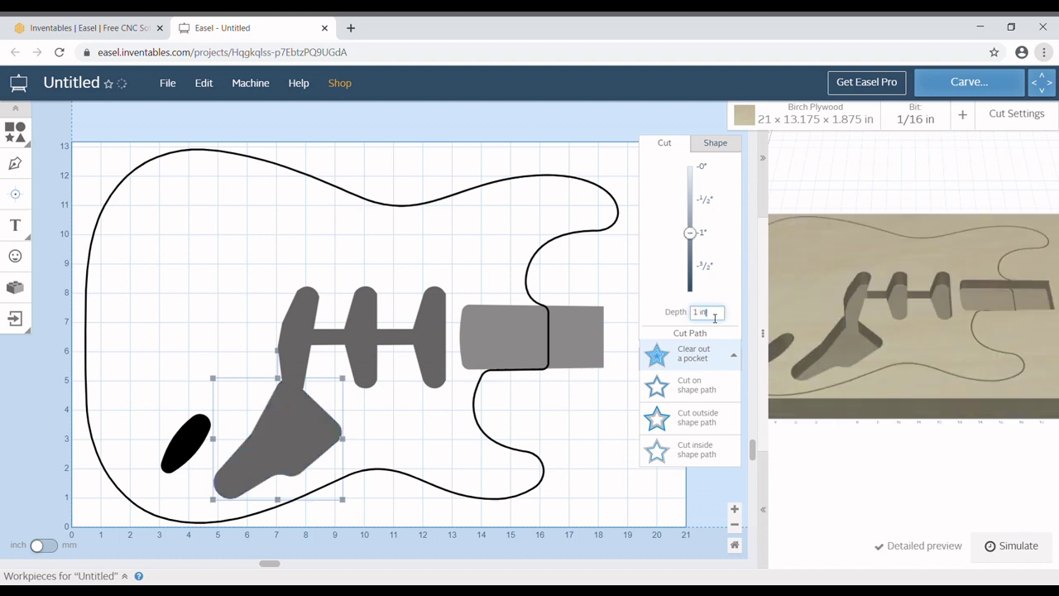
text(1.25)
key(Return)
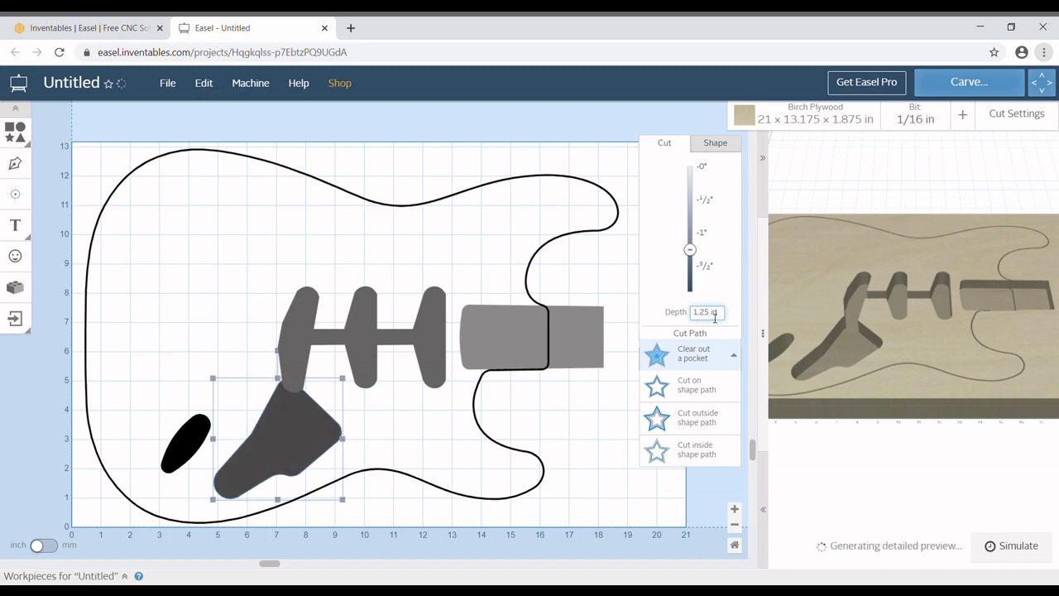
Set the cut depth of the small slanted oval output jack cavity to 1.25 in.
click(197, 450)
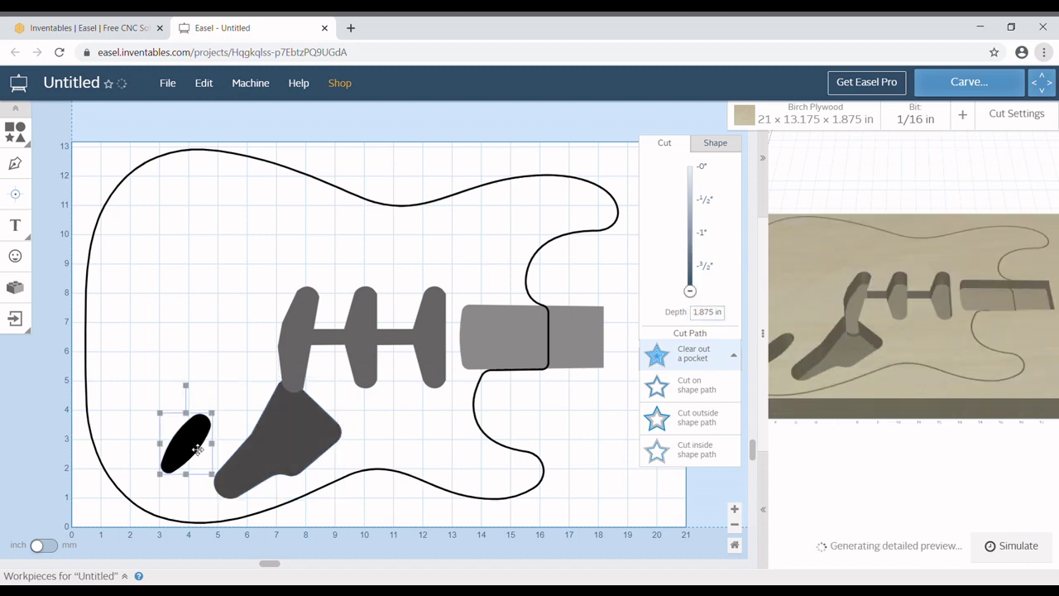
click(707, 312)
text(1.25)
key(Return)
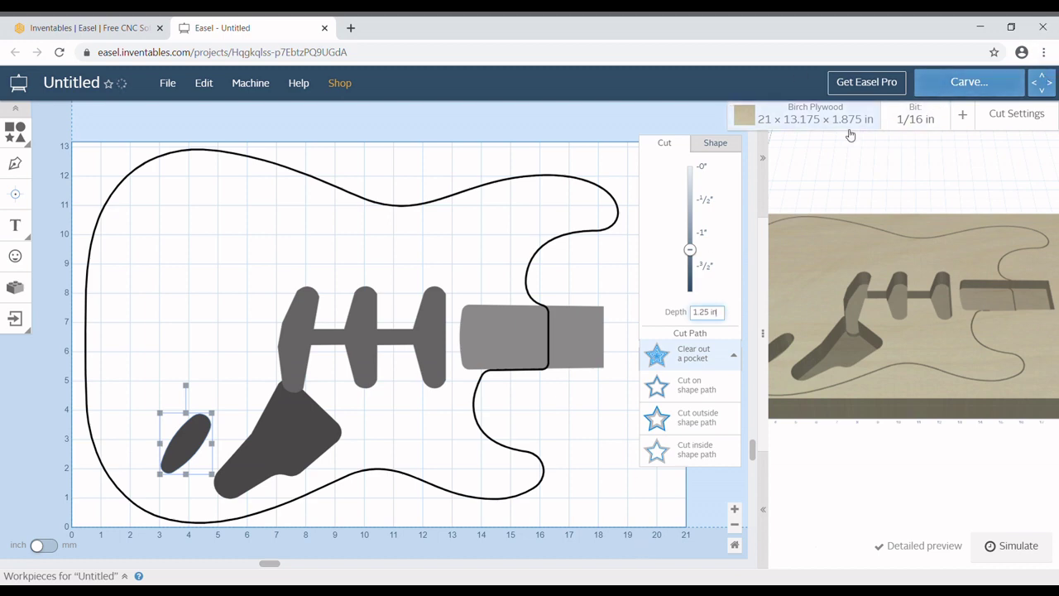
Change the carving bit to a custom end mill of the Other type with a width of 0.25 in.
click(903, 129)
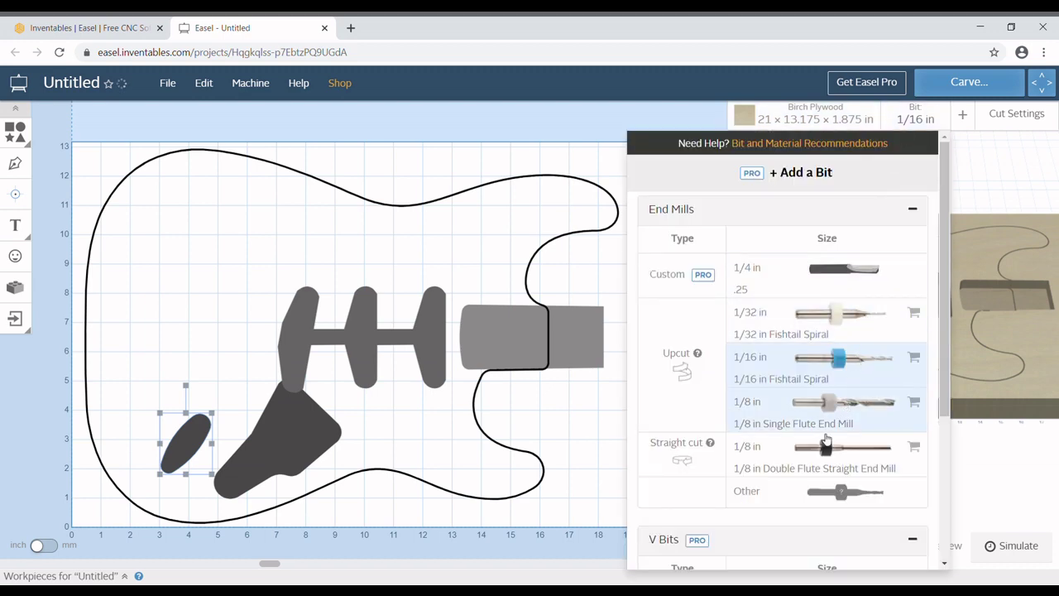
click(798, 500)
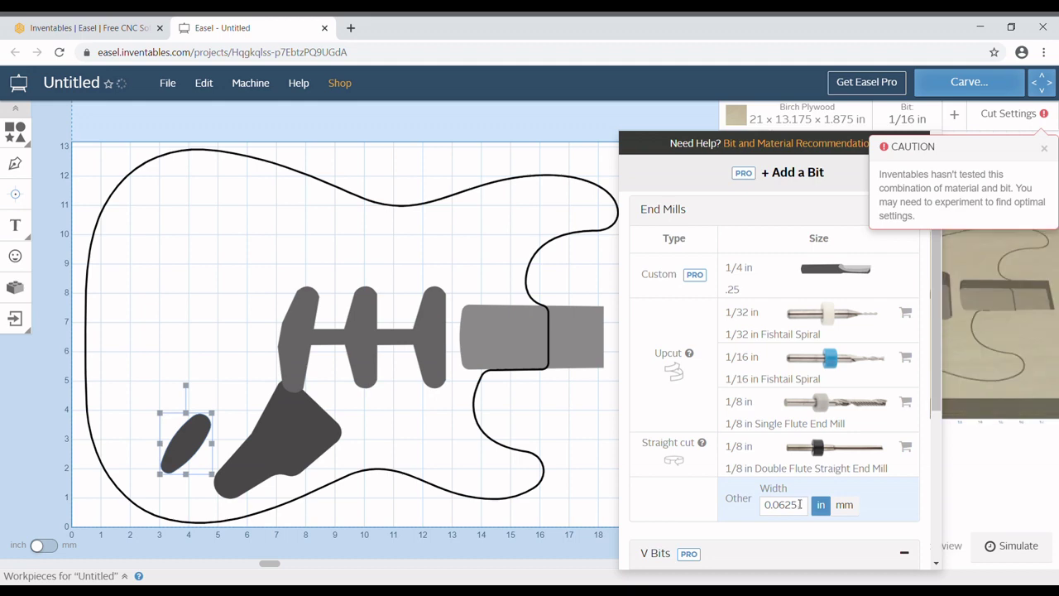
double_click(797, 504)
text(.25)
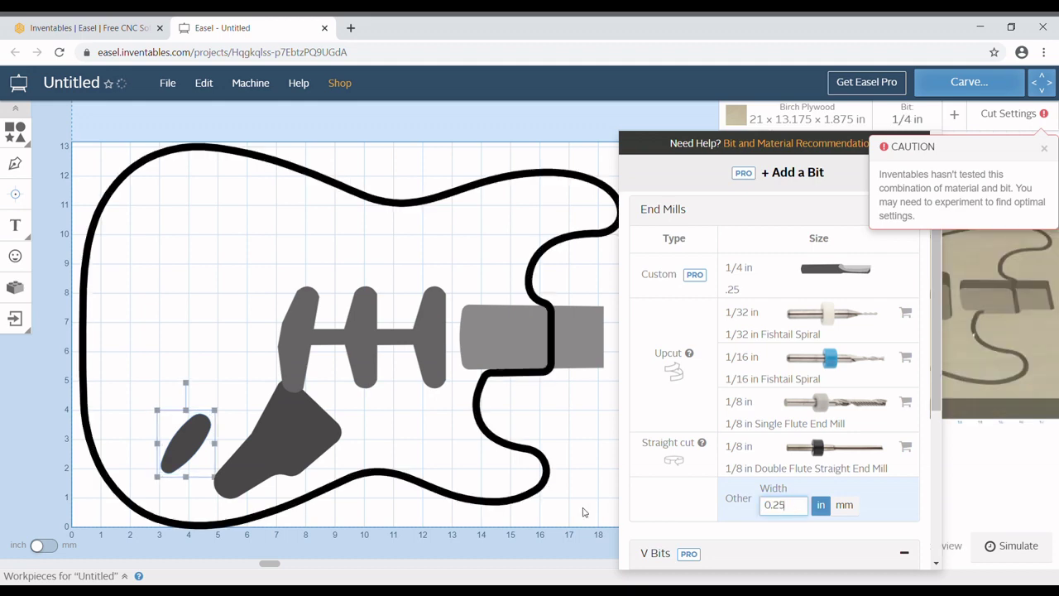
click(586, 457)
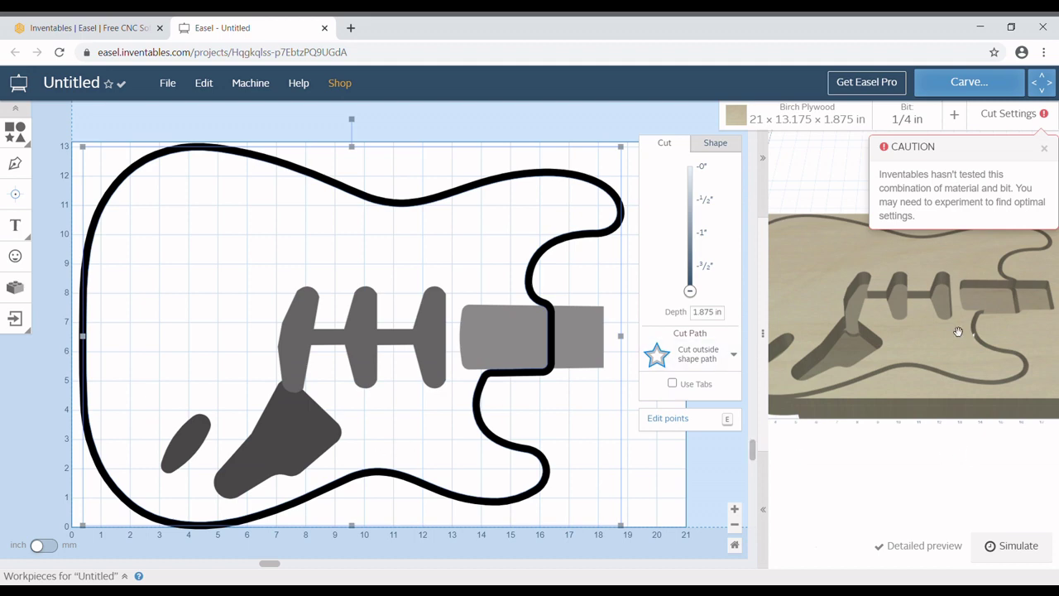
Bring the control cavity to the front, above the pickup cavity it overlaps.
drag(957, 331, 958, 331)
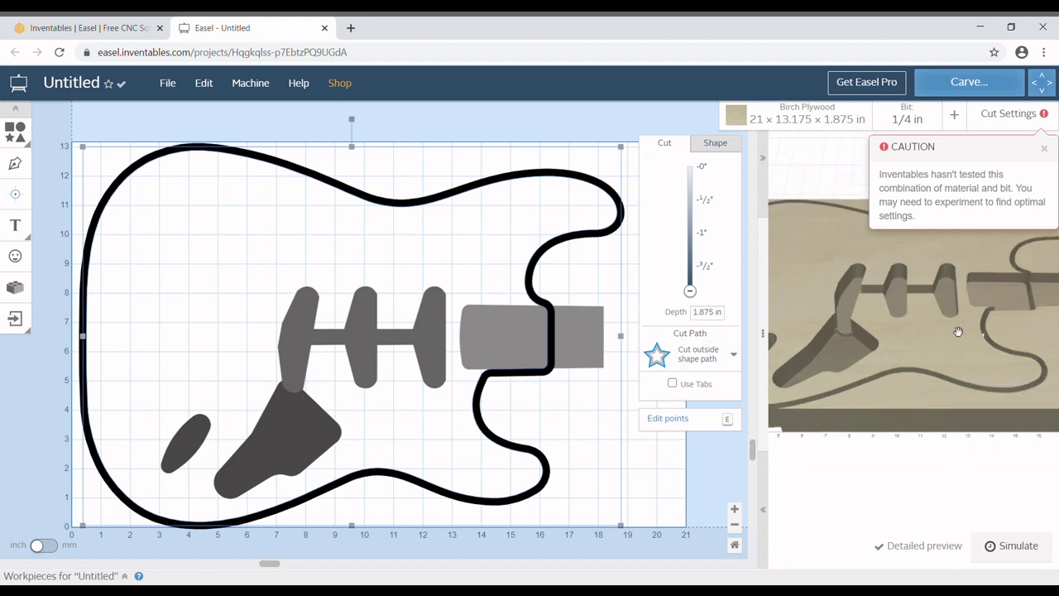
click(300, 433)
click(197, 84)
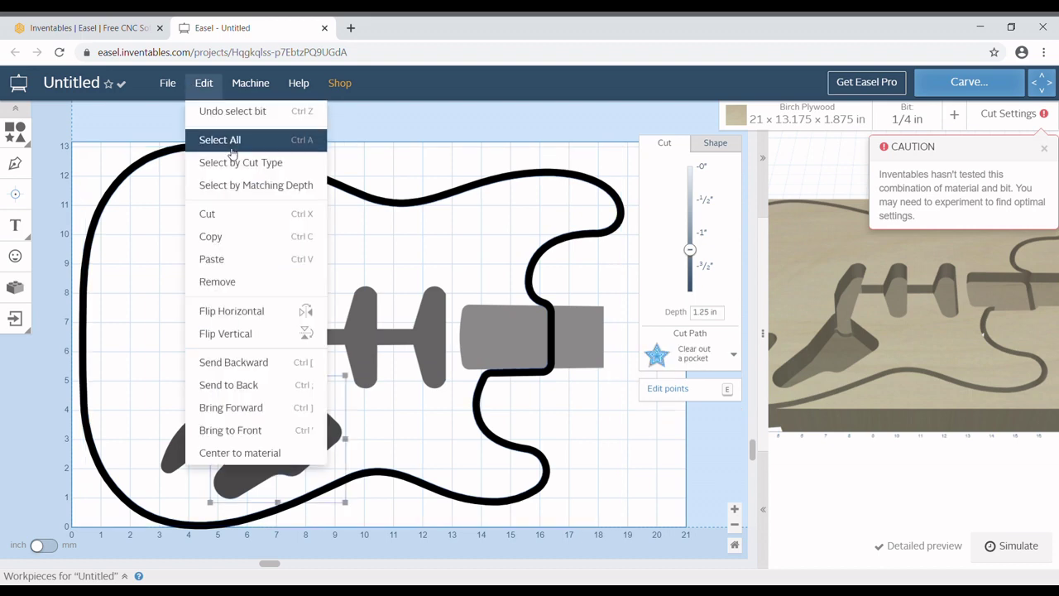
click(260, 430)
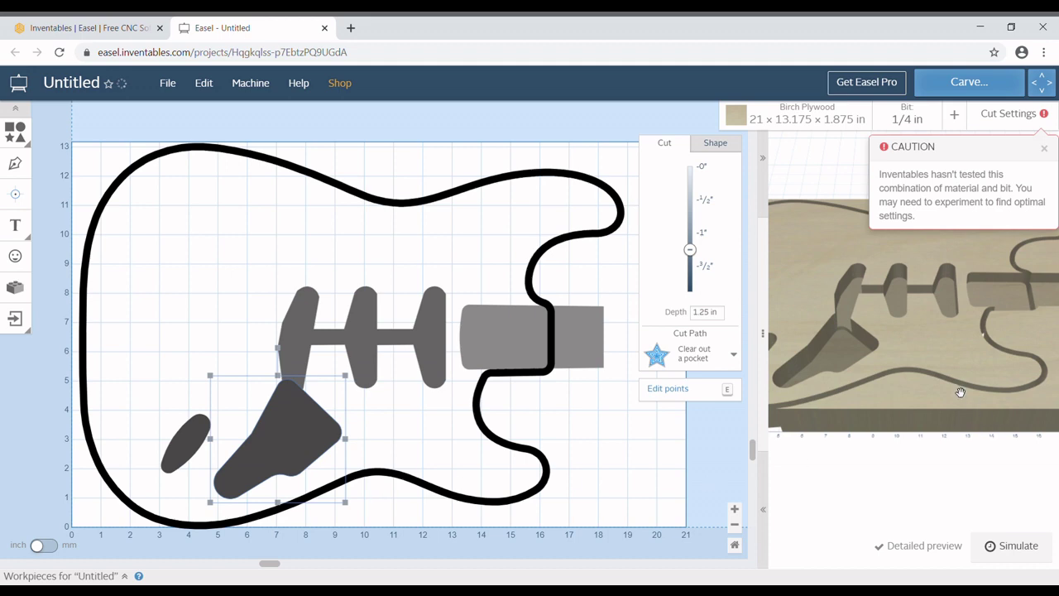
Trim the neck pocket to the body outline using the Intersect All app, with Remove Top Volume switched off to keep the outline.
drag(923, 343, 921, 406)
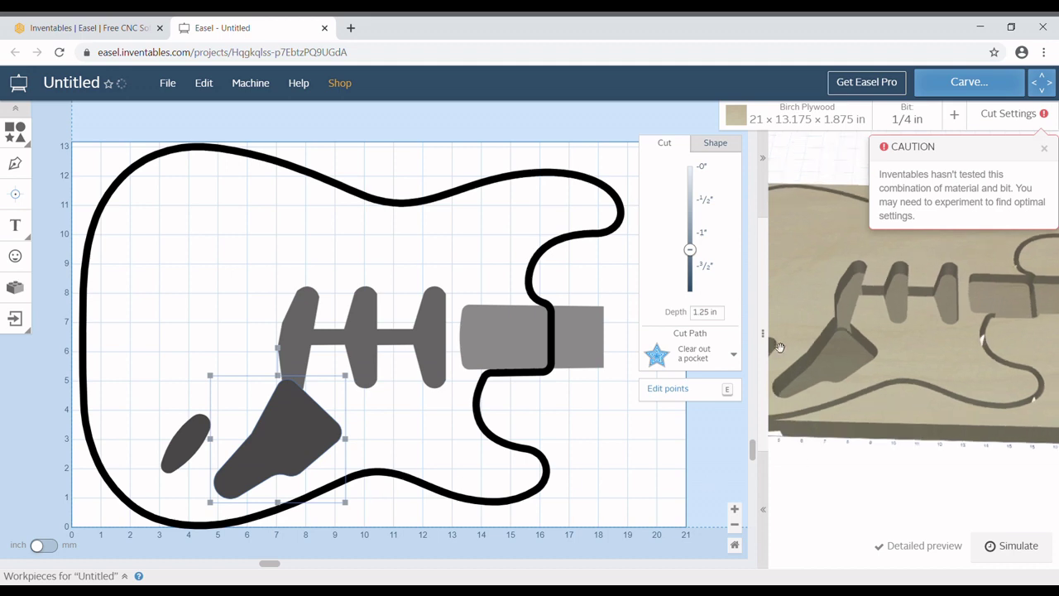
drag(768, 341, 265, 383)
drag(600, 410, 610, 362)
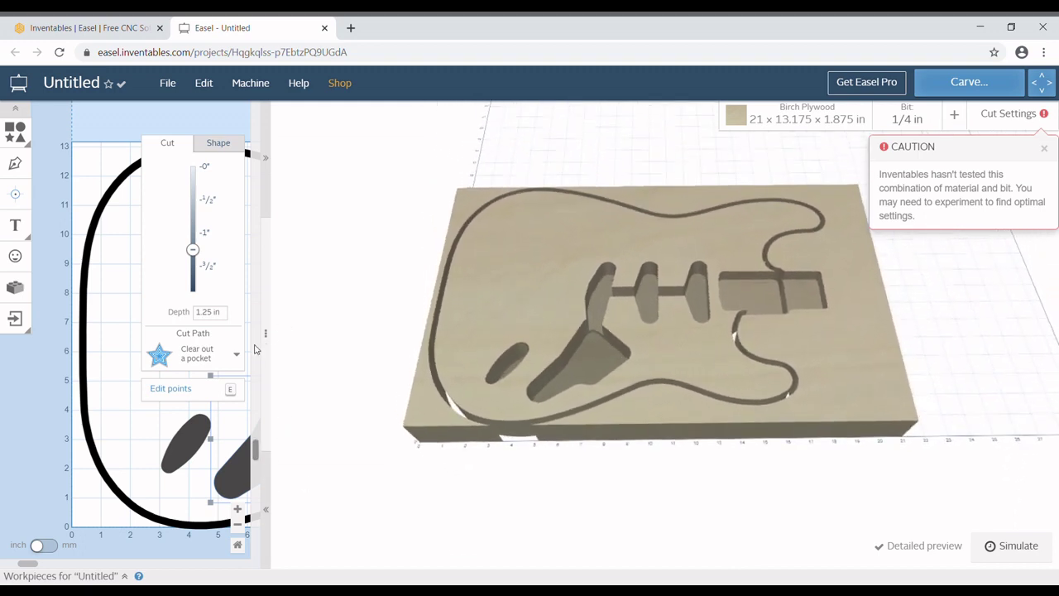
drag(266, 335, 843, 331)
click(610, 420)
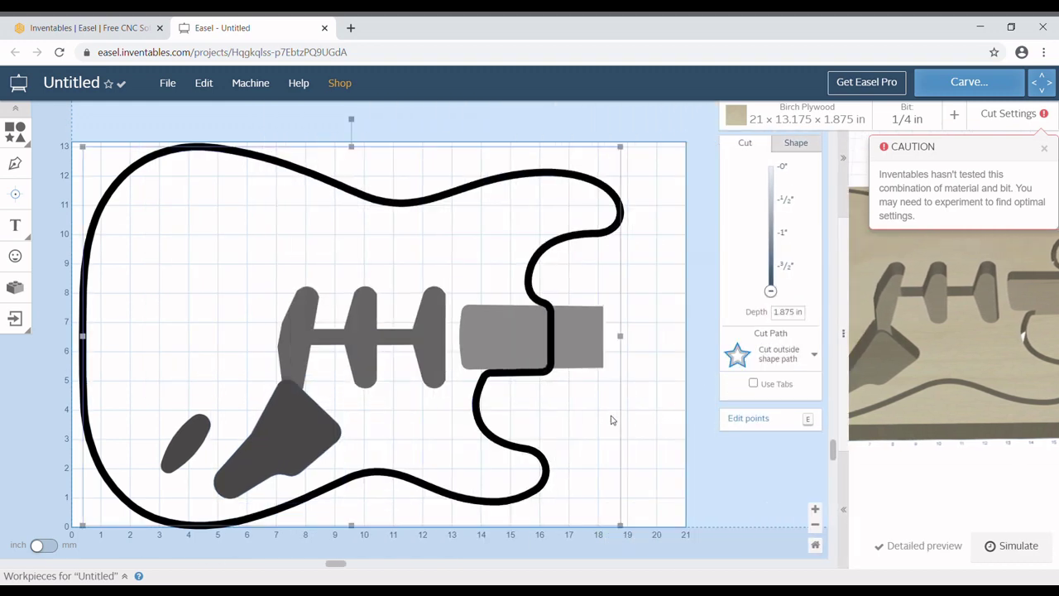
click(576, 321)
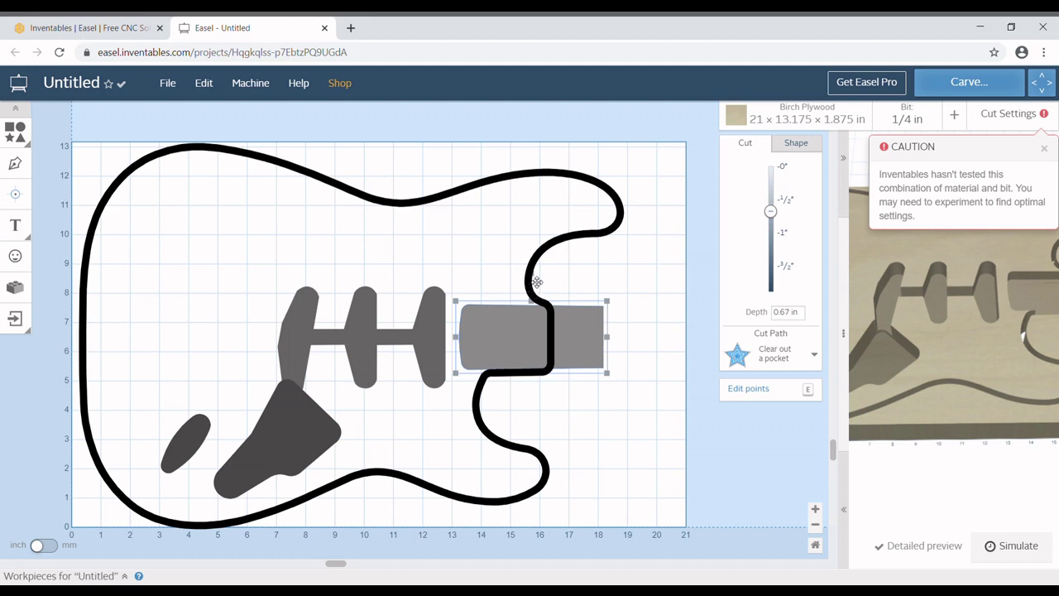
shift+click(537, 282)
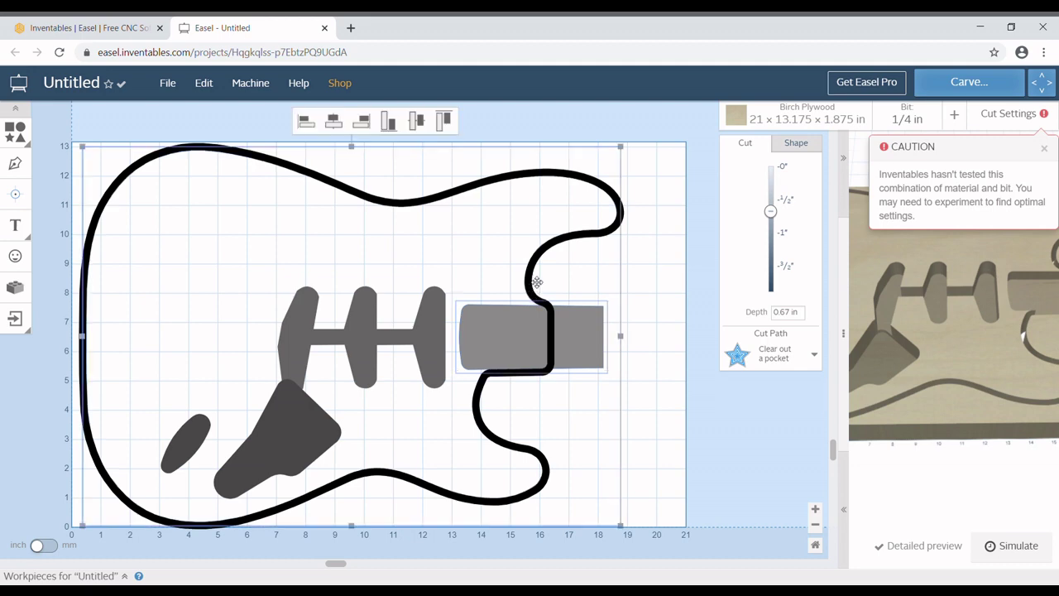
click(15, 256)
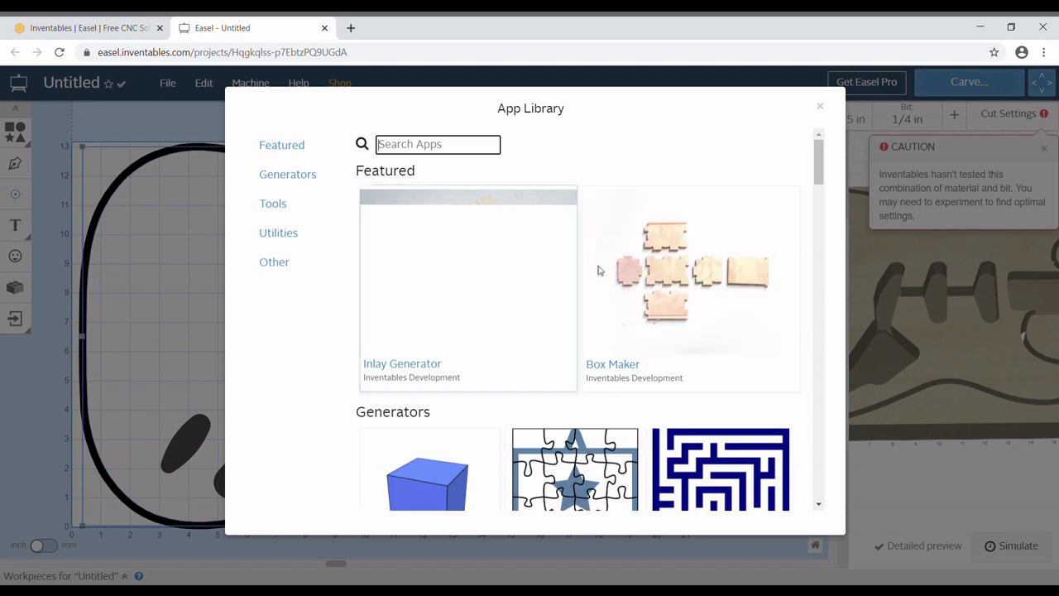
drag(818, 171, 855, 348)
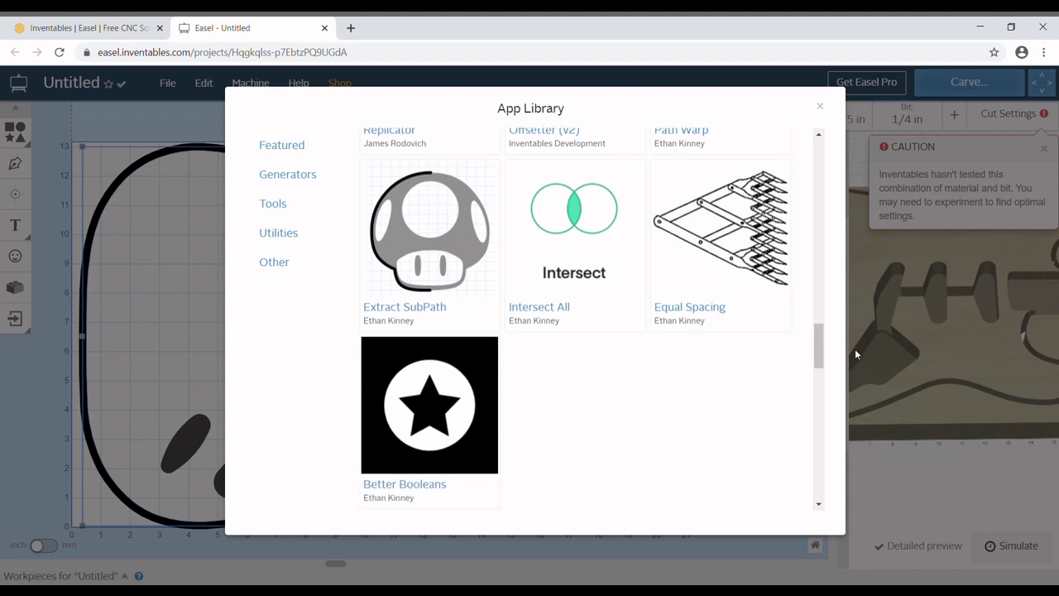
click(590, 218)
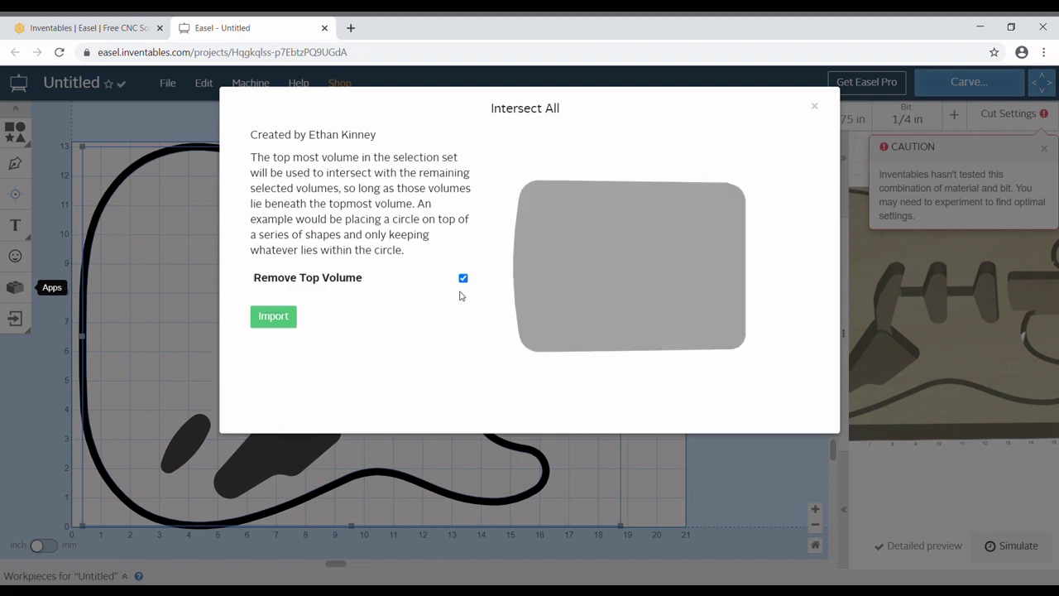
click(464, 278)
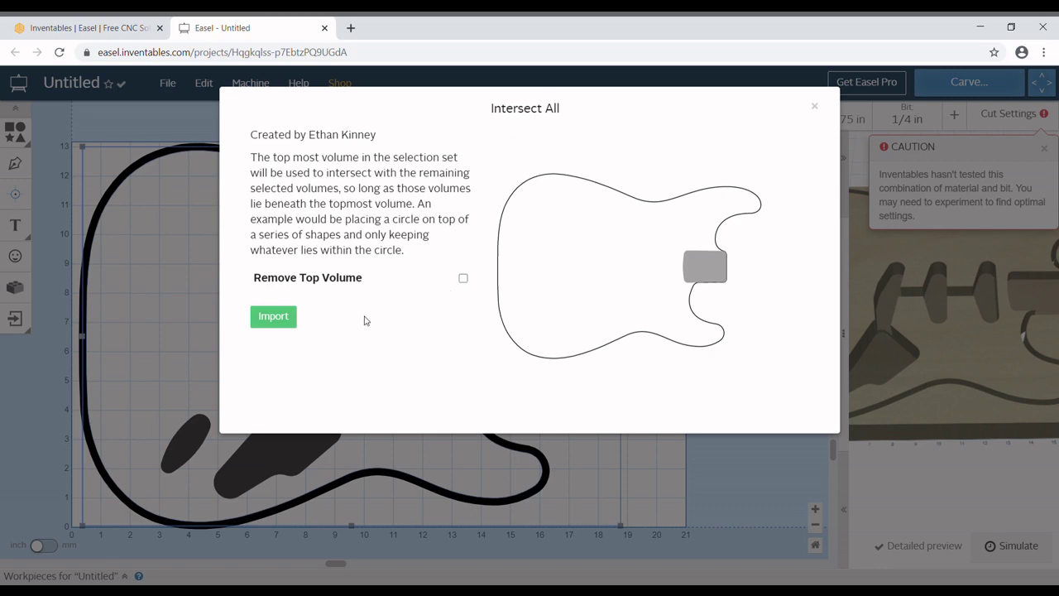
click(285, 319)
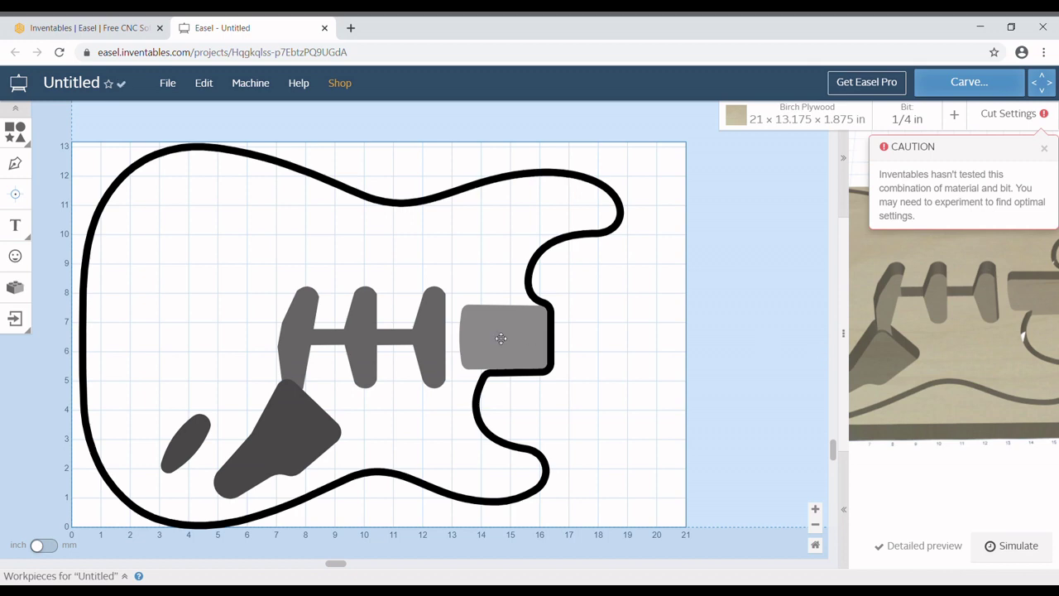
Bring the body outline to the front of all the other shapes.
click(482, 407)
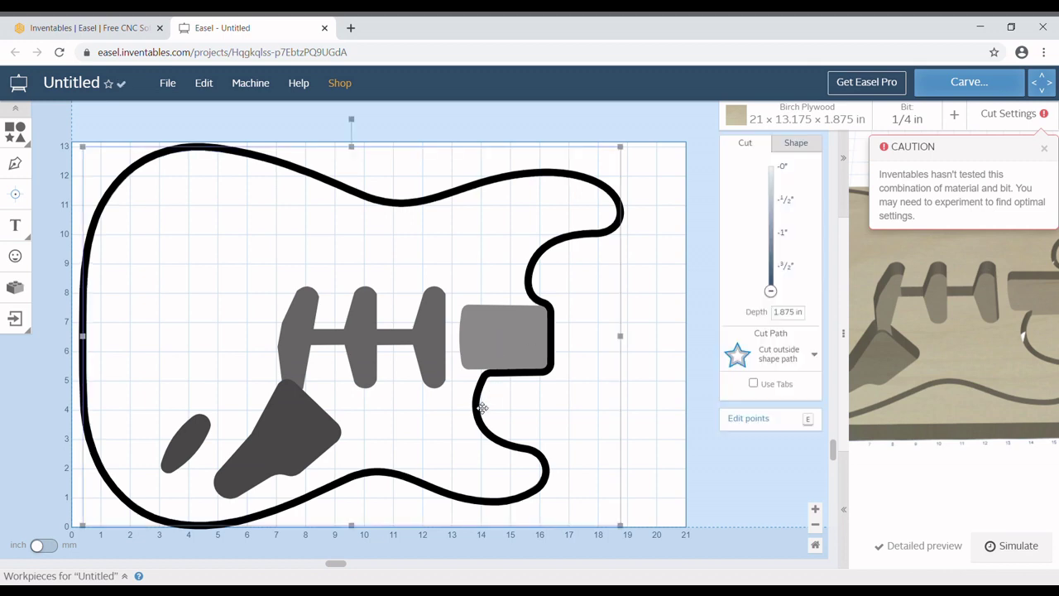
click(180, 88)
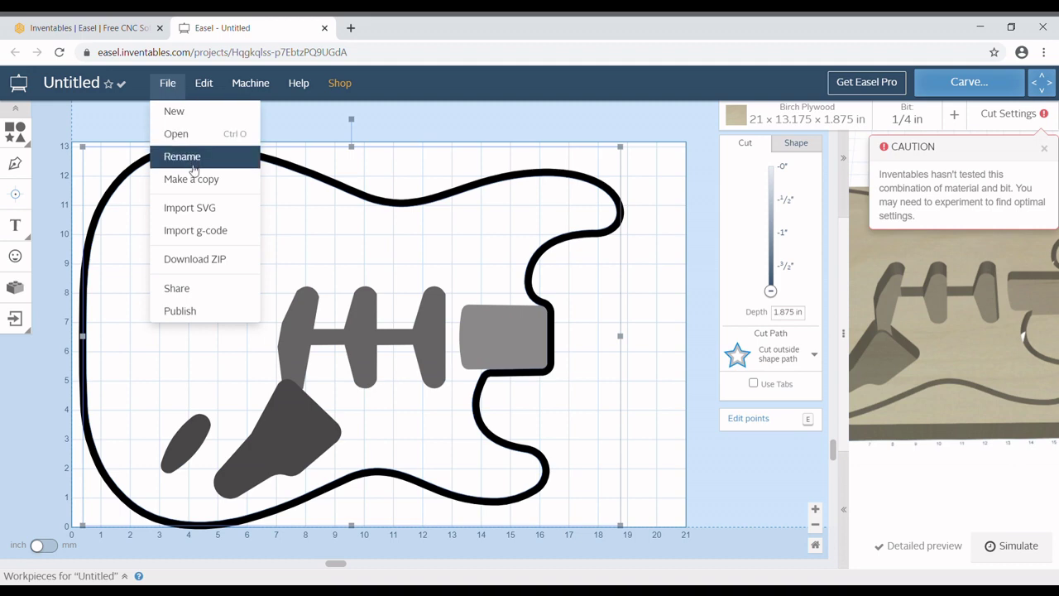
click(204, 83)
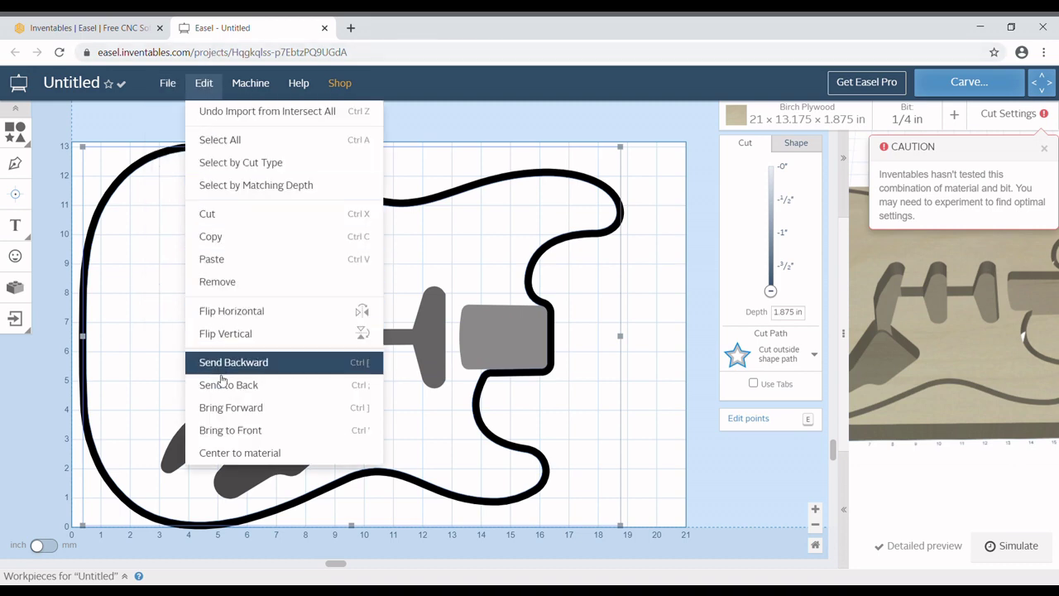
click(230, 430)
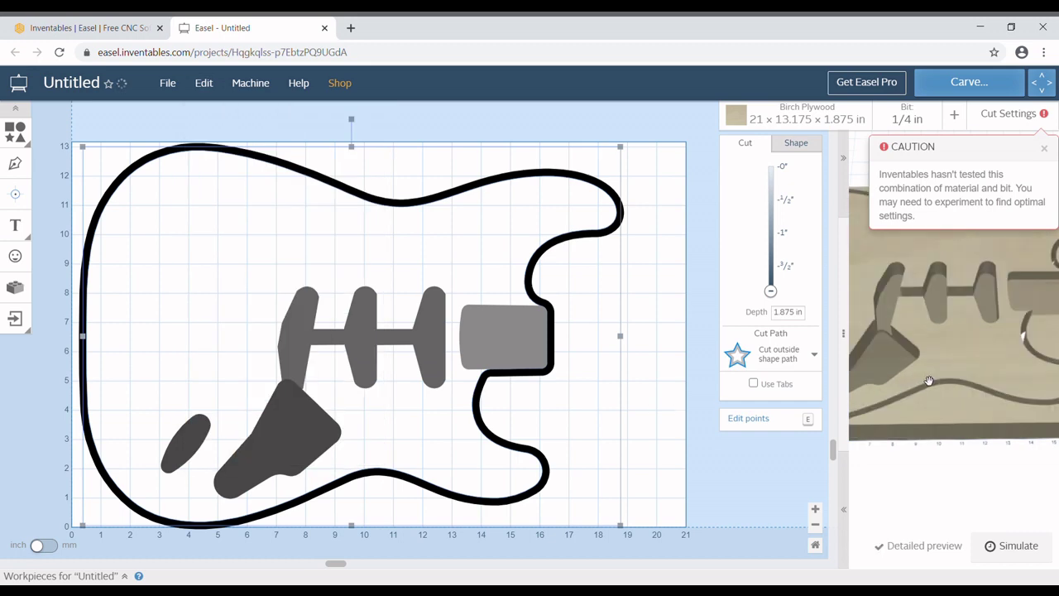
Draw a straight Pen tool line across the body's upper tail corner, from about (0.4, 6.5) to about (7.7, 12.2) in.
drag(843, 335, 403, 352)
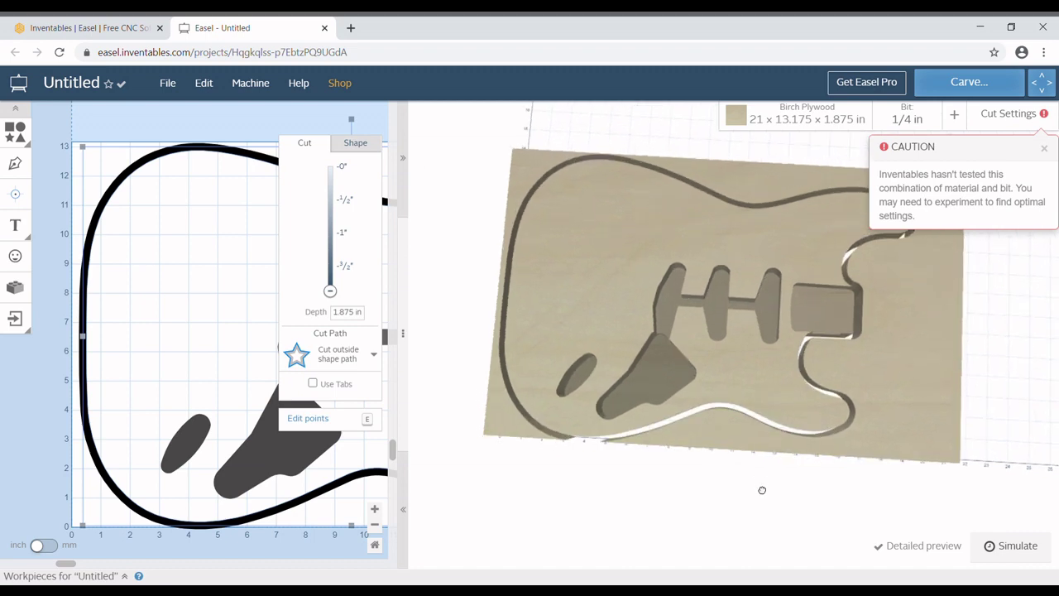
drag(762, 489, 777, 406)
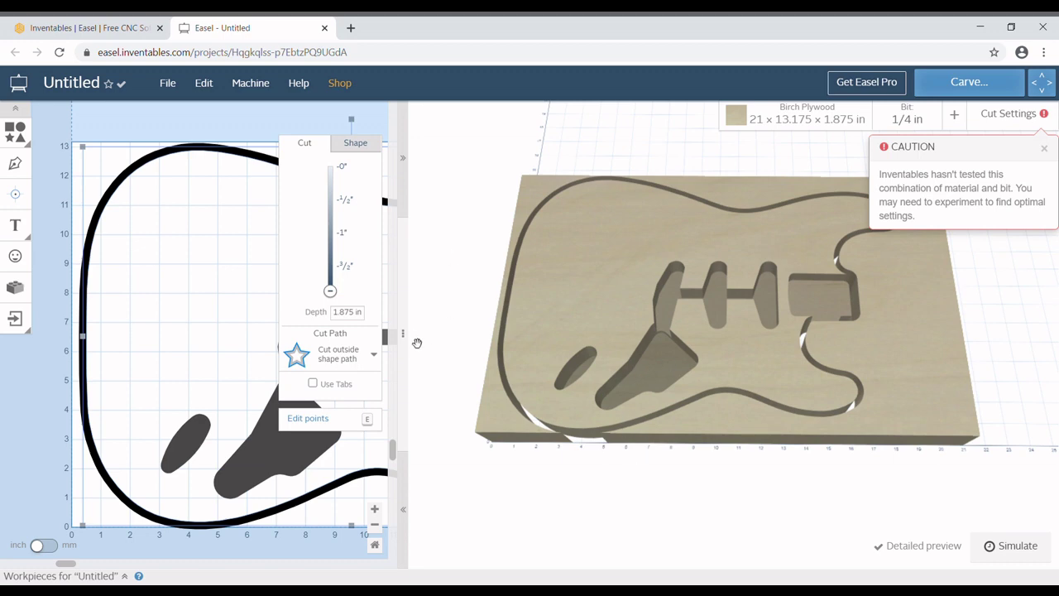
drag(405, 334, 705, 318)
click(64, 310)
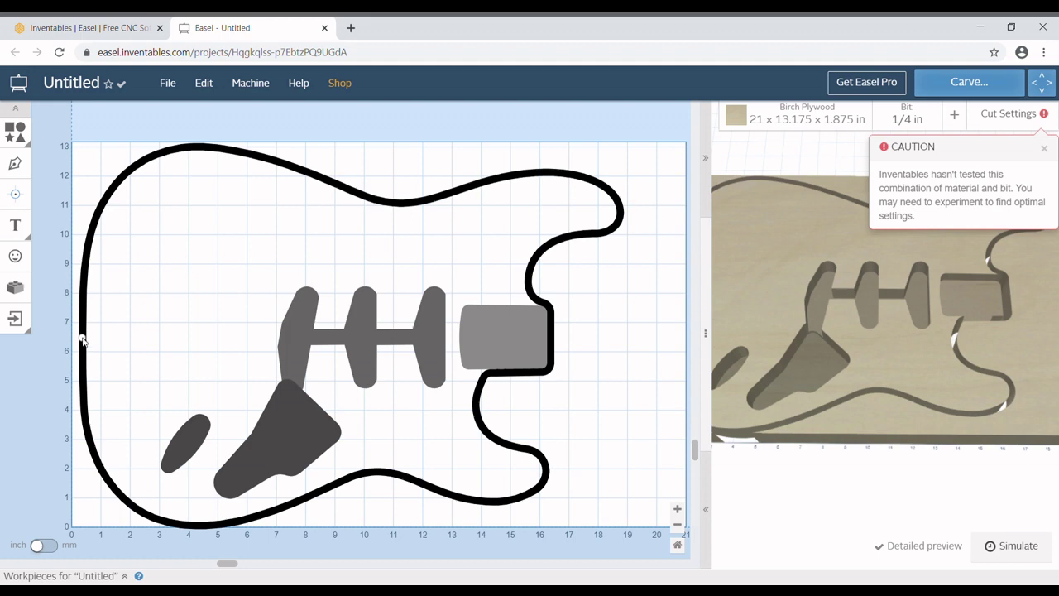
click(82, 335)
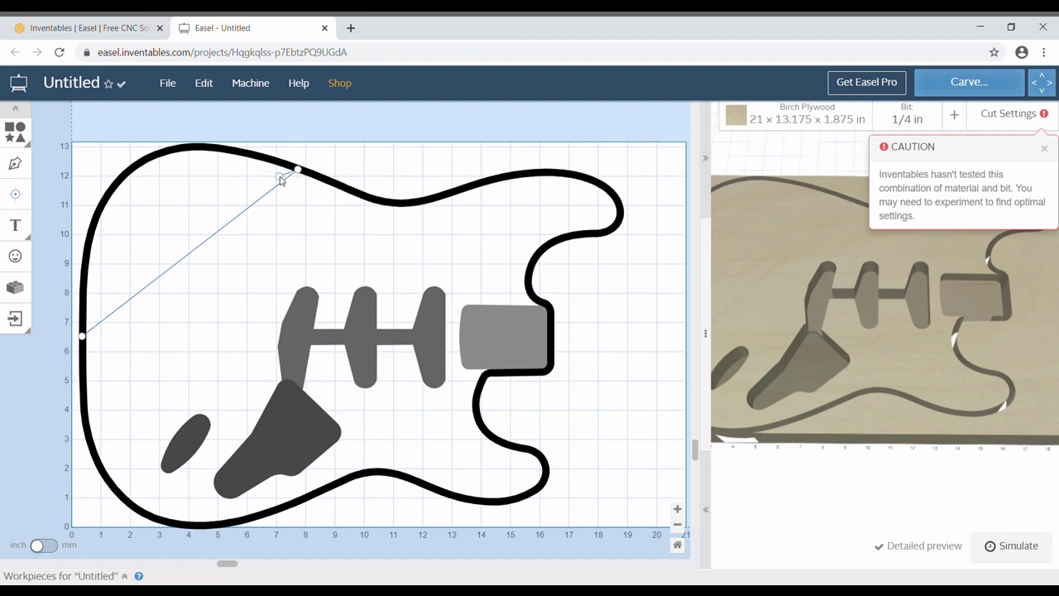
key(Escape)
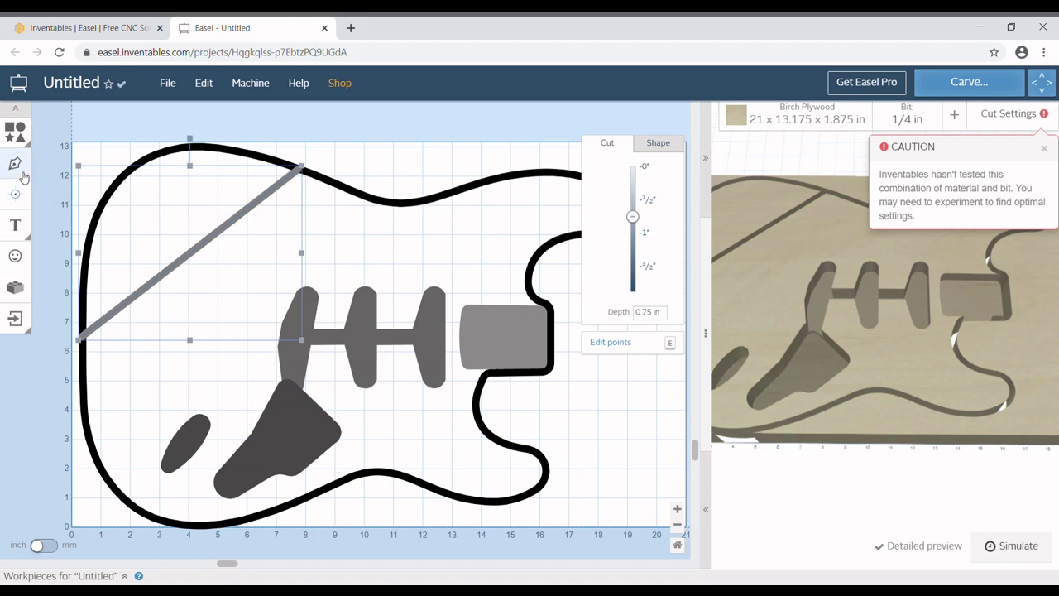
Draw a Pen tool path along the upper tail edge of the body outline, between the two ends of the straight diagonal line.
click(51, 248)
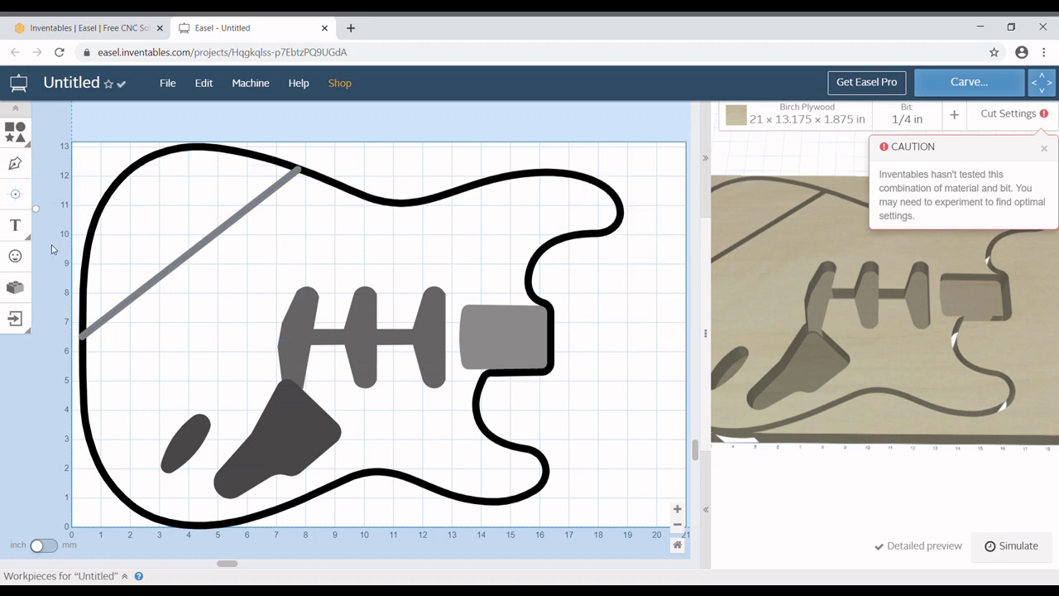
click(84, 335)
click(86, 273)
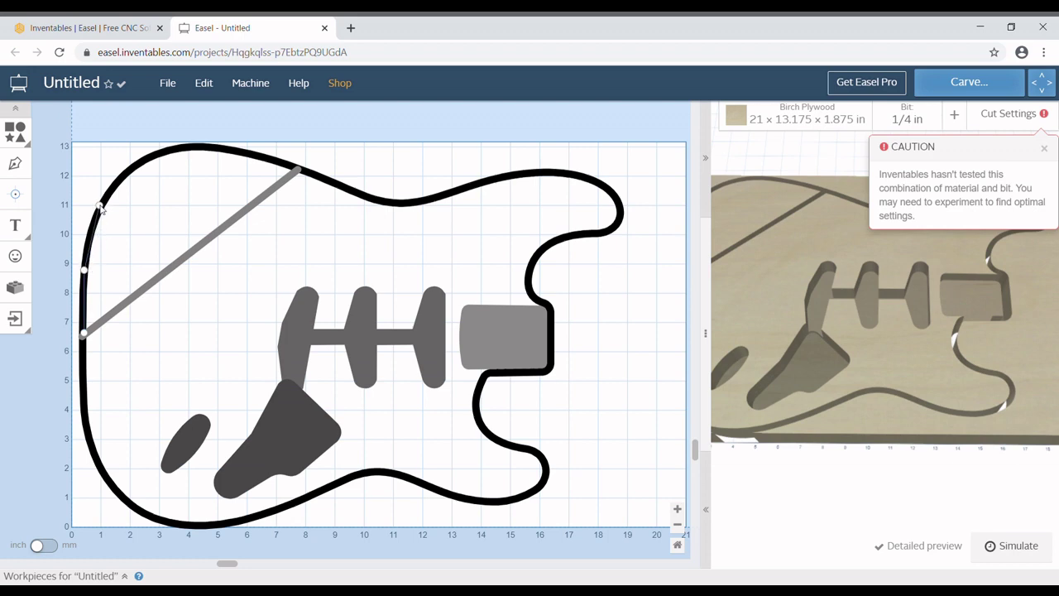
click(100, 206)
click(138, 167)
click(186, 148)
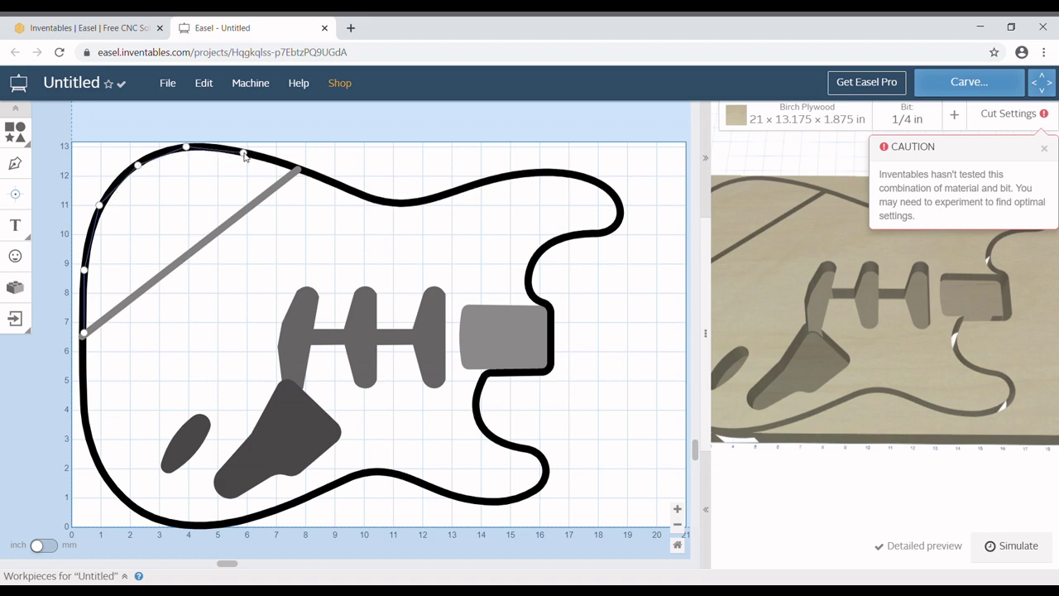
click(244, 154)
click(297, 171)
click(299, 172)
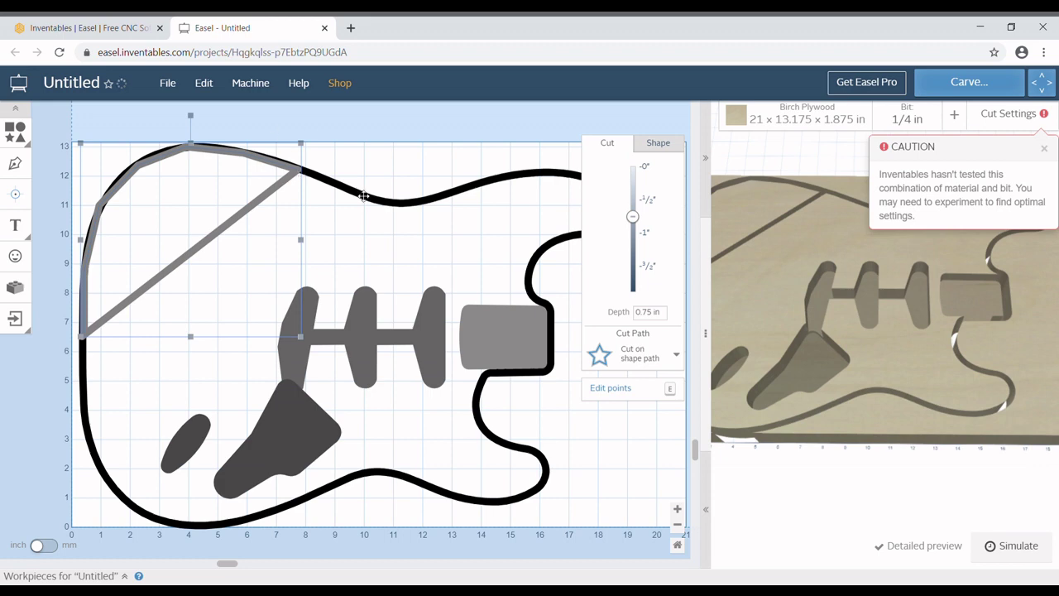
Convert the three upper intermediate points of the new edge path to curved points so it follows the body outline.
click(671, 388)
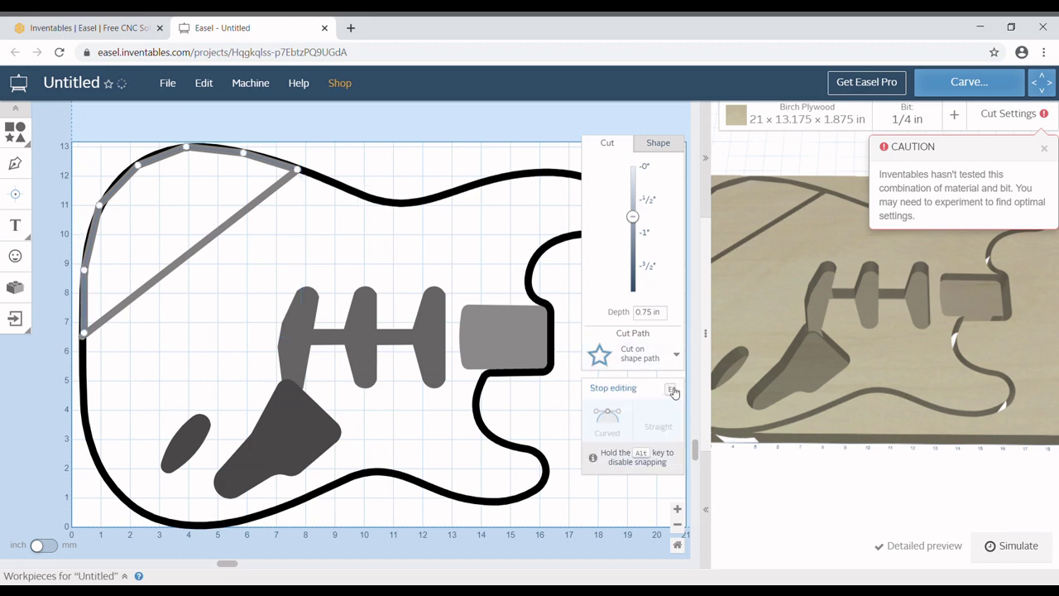
click(140, 169)
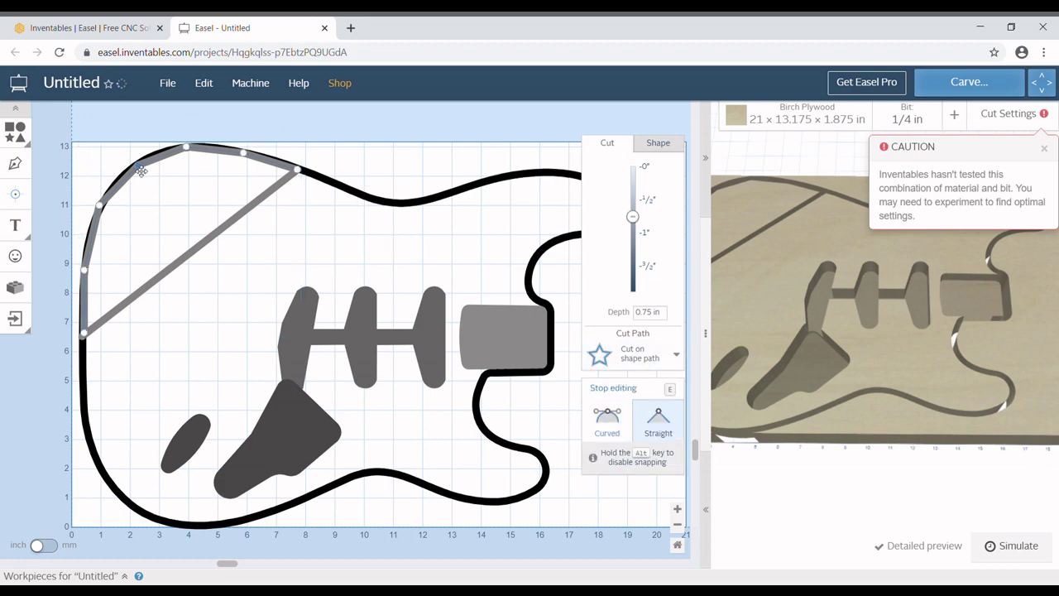
click(607, 418)
click(189, 148)
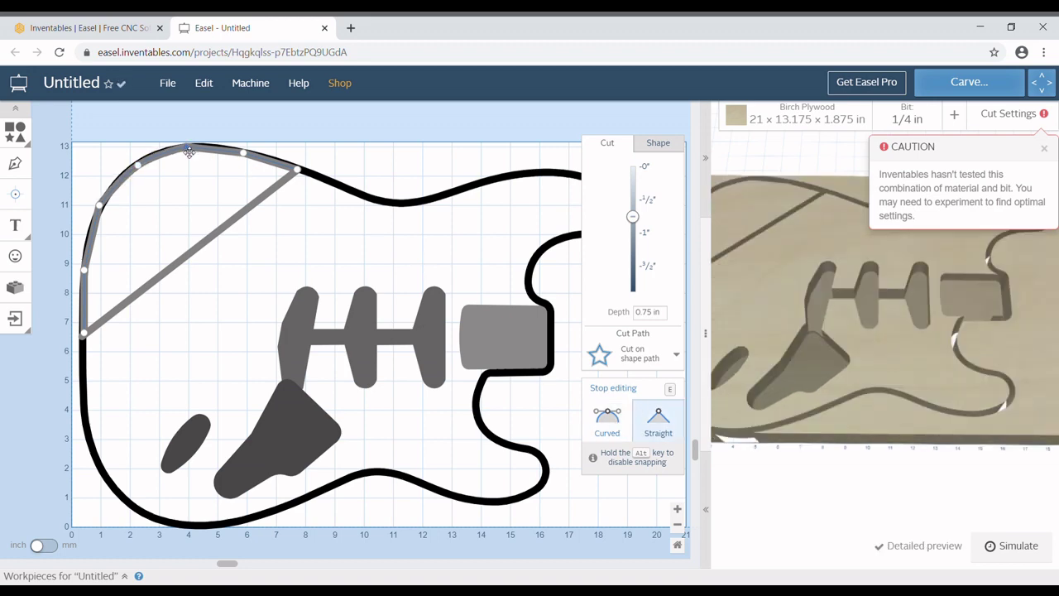
click(609, 418)
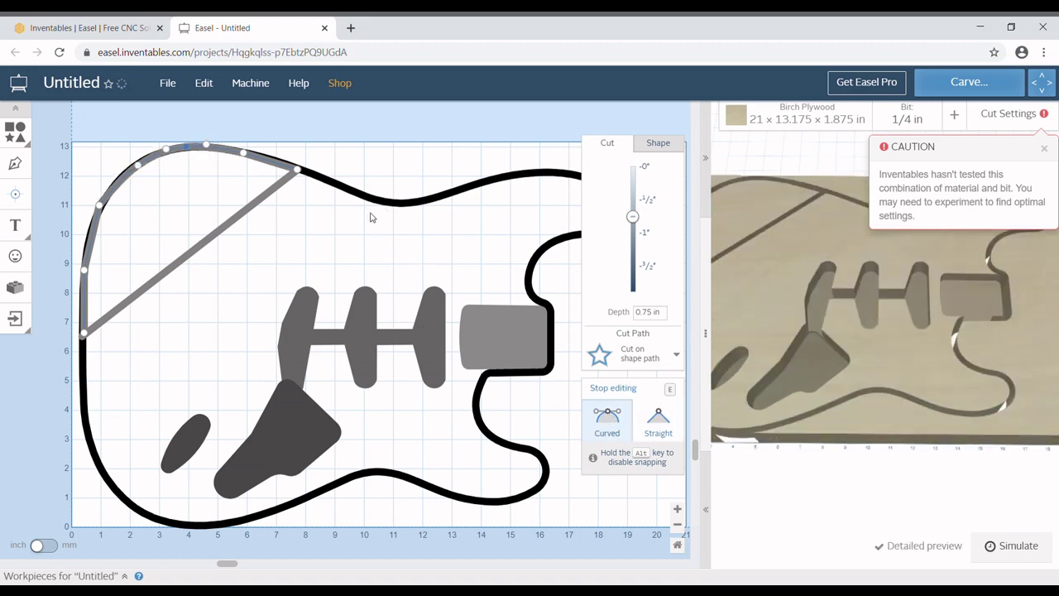
click(244, 152)
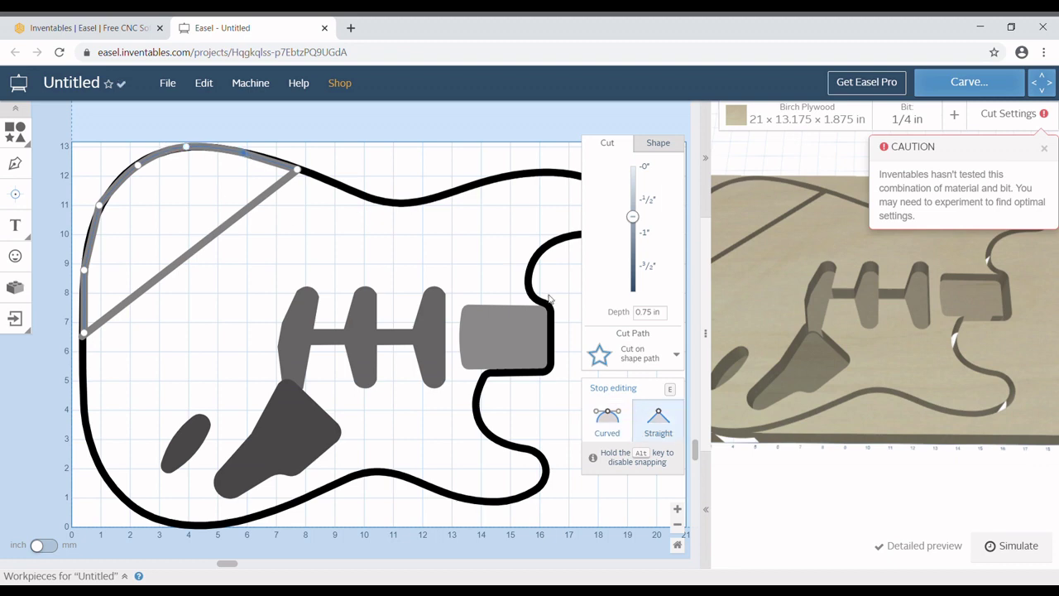
click(607, 420)
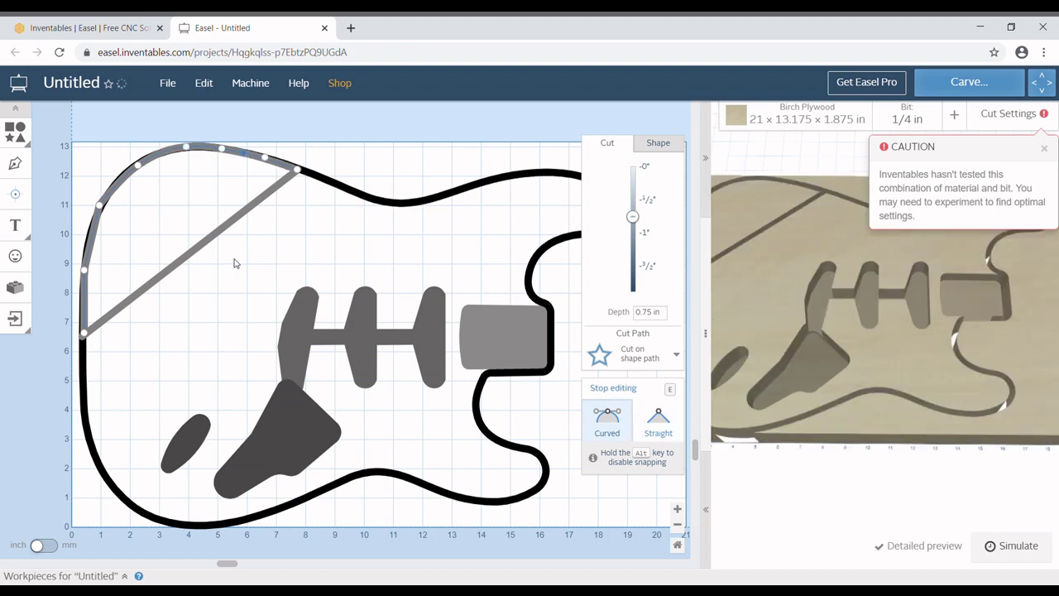
Convert the edge path's two lower intermediate points to curved, nudge the upper one onto the body outline, and finish point editing.
click(101, 206)
click(609, 416)
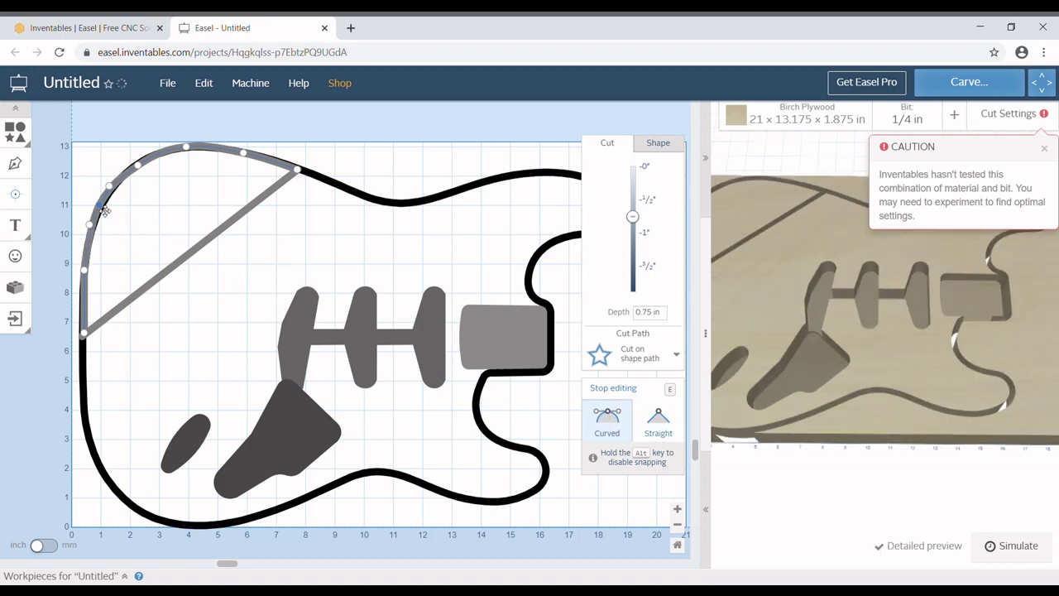
drag(105, 211, 99, 208)
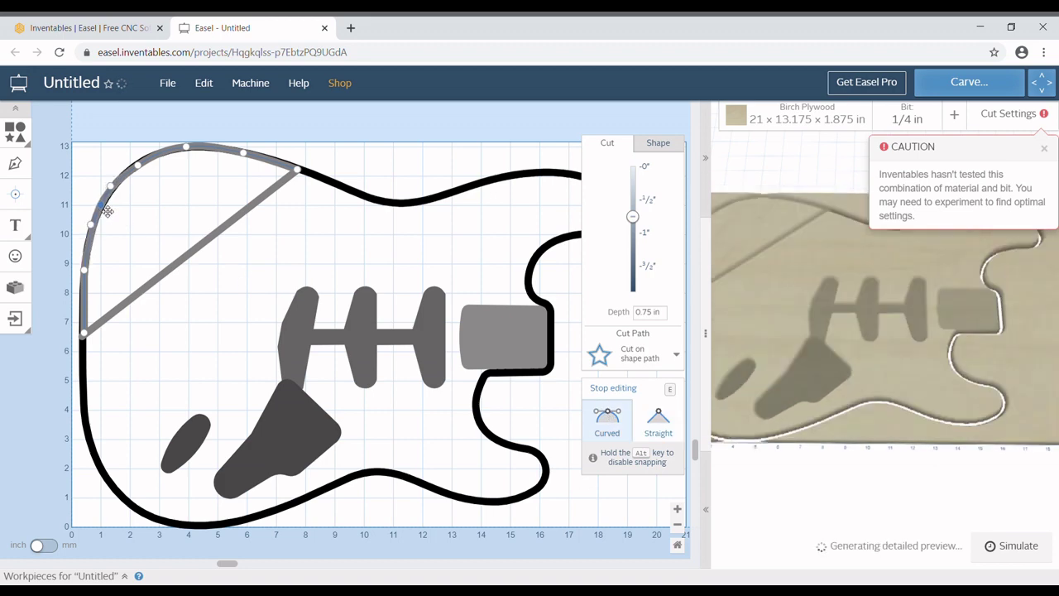
click(84, 271)
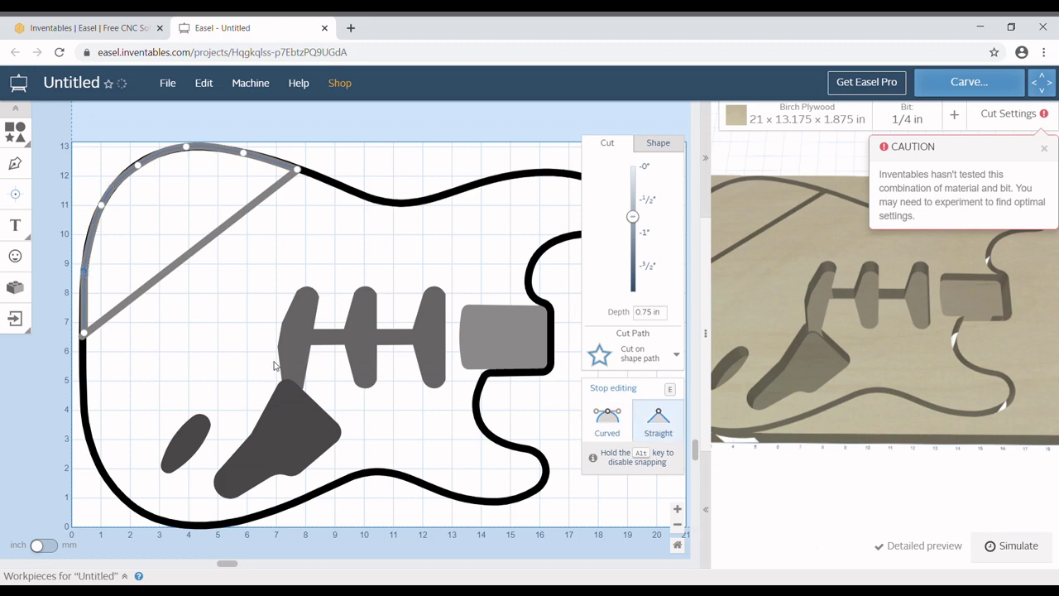
click(623, 421)
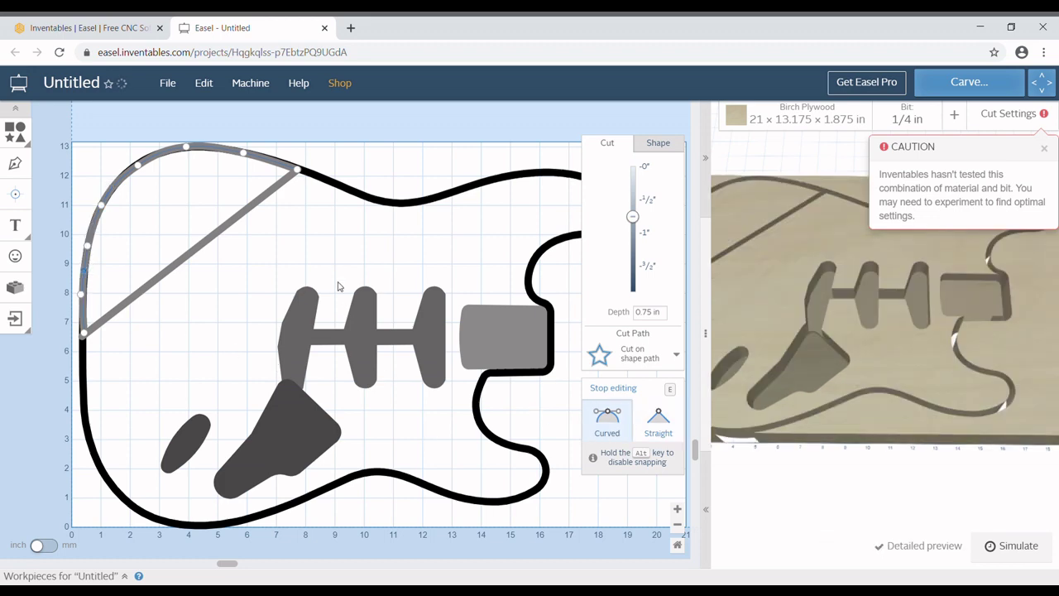
click(223, 229)
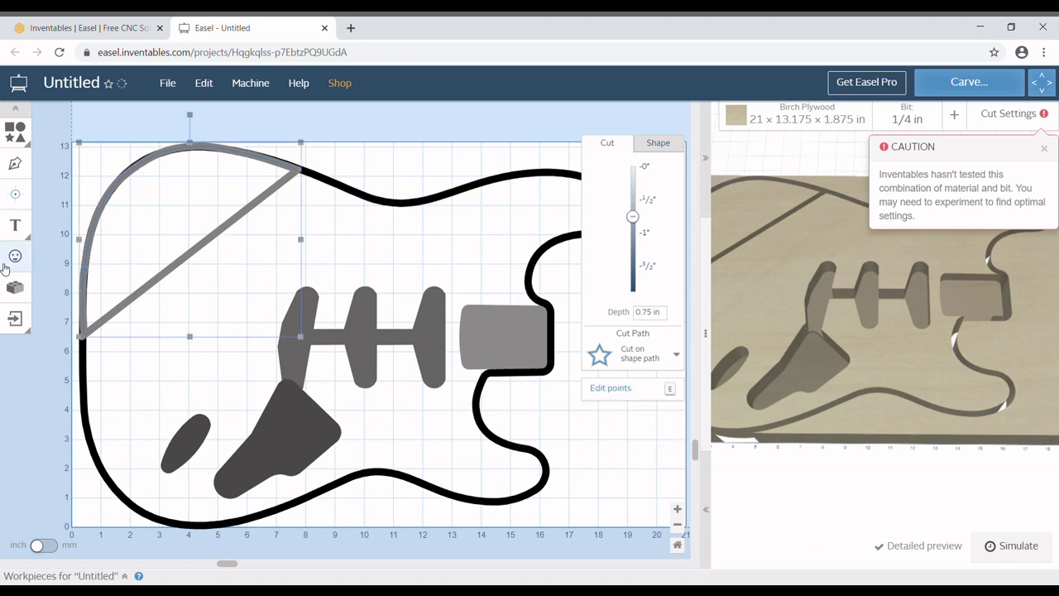
Try the Super Gradient Generator app on the curved edge path alone, and close it without applying a gradient.
click(14, 288)
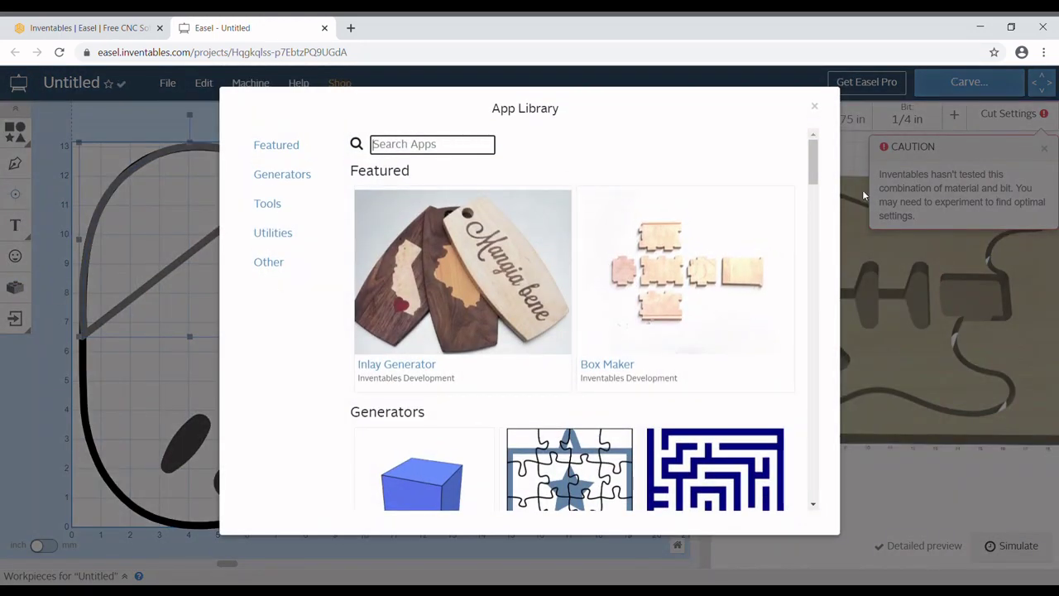
drag(813, 163, 850, 538)
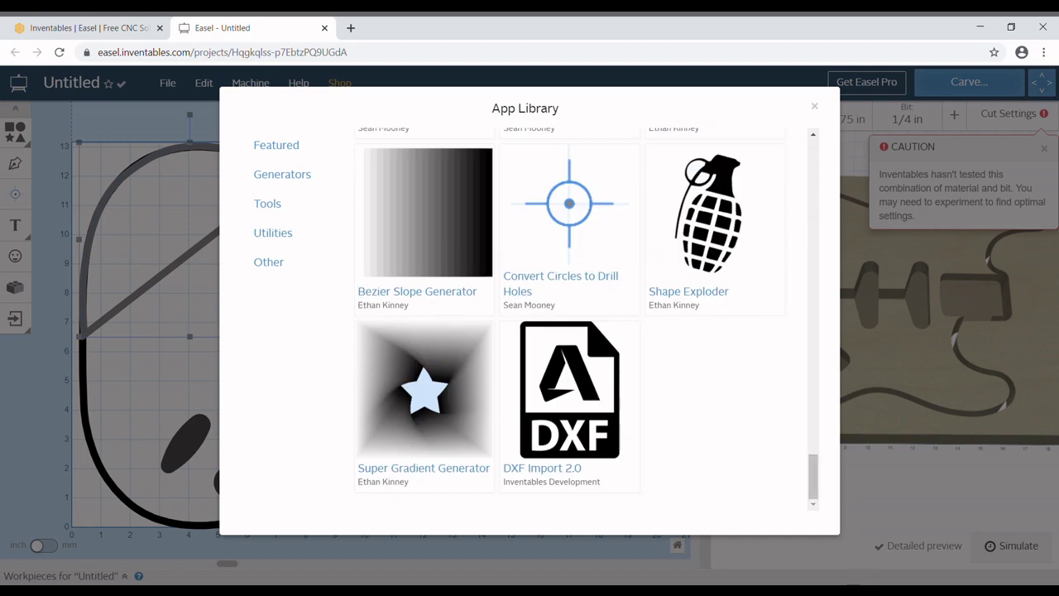
click(427, 428)
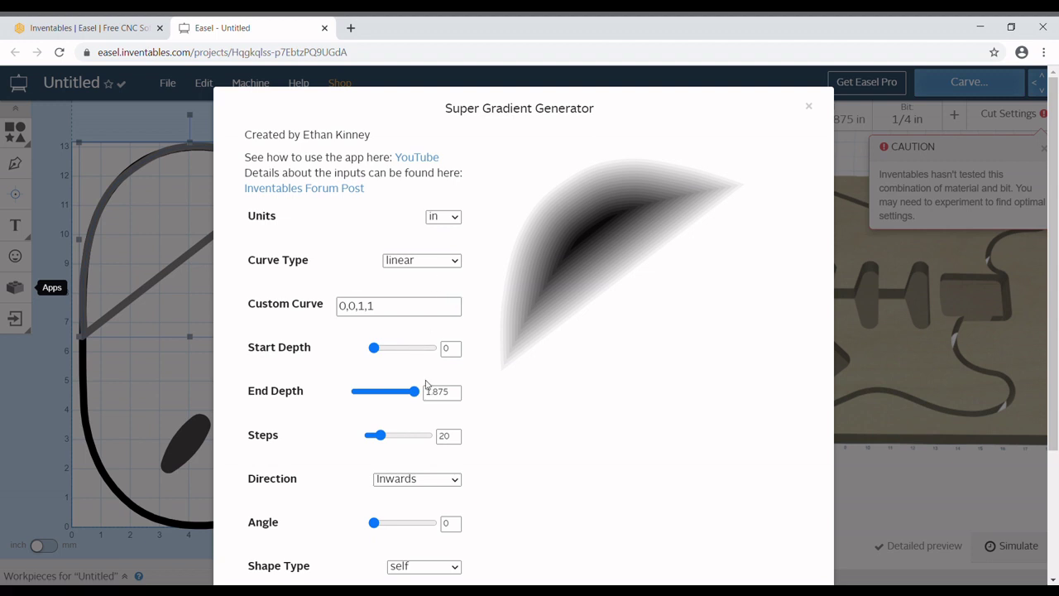
drag(426, 381, 483, 411)
click(583, 415)
click(809, 106)
click(460, 125)
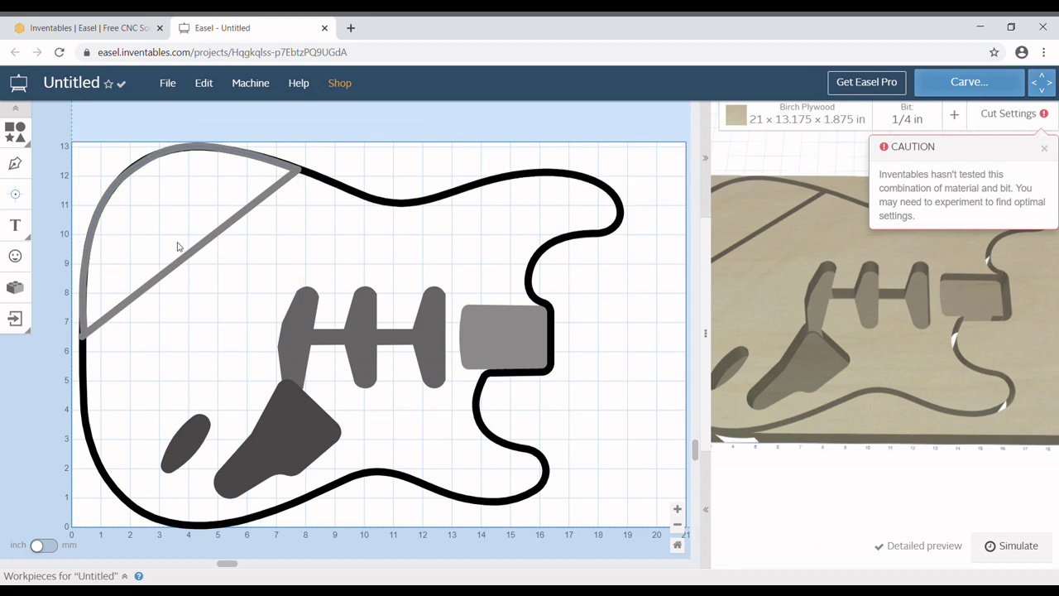
Bring the straight diagonal line to the front of all the other shapes.
click(195, 258)
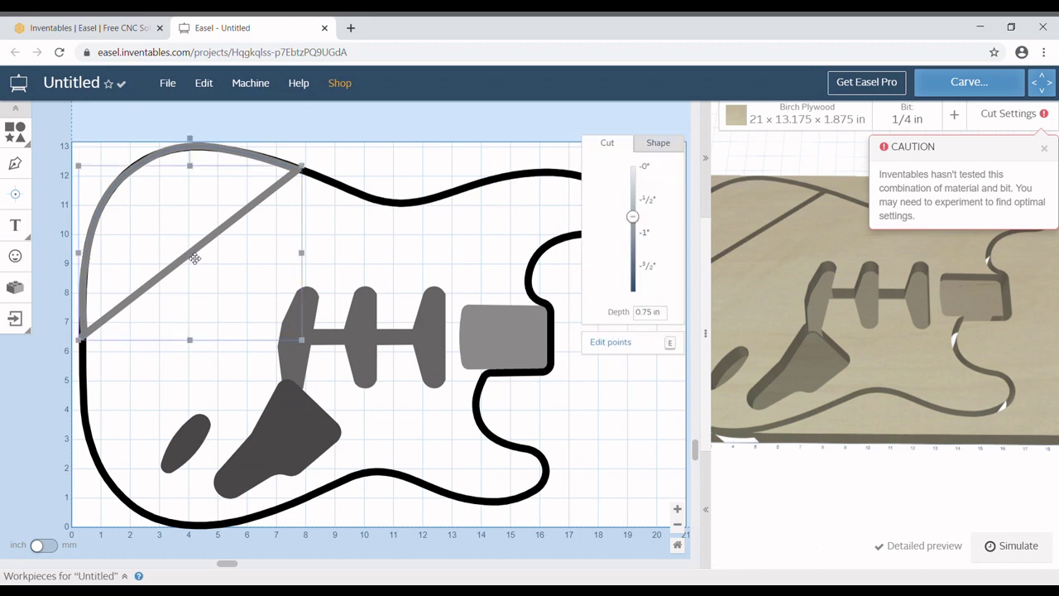
click(176, 88)
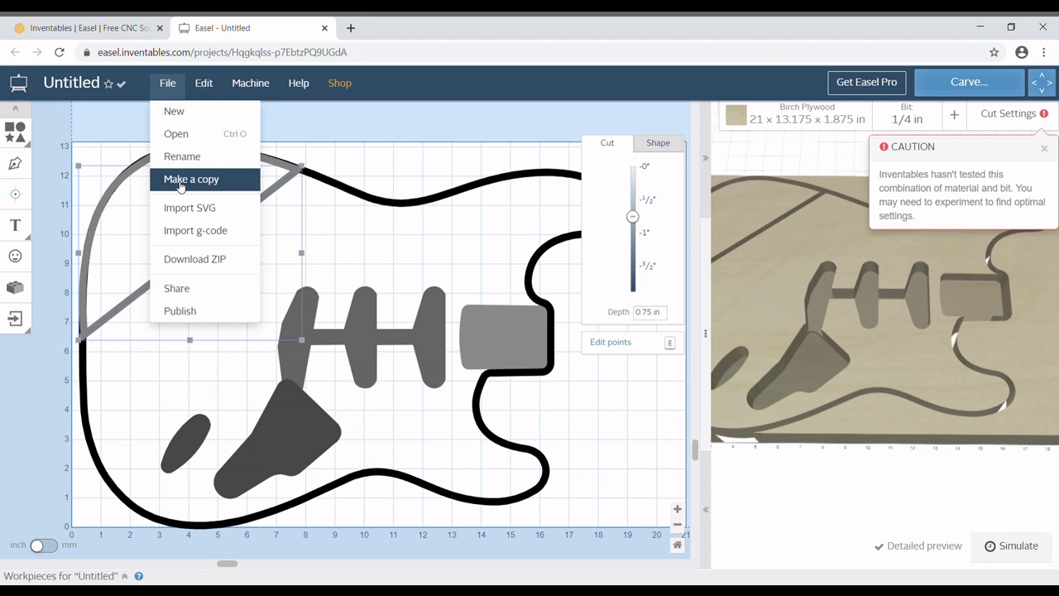
click(203, 83)
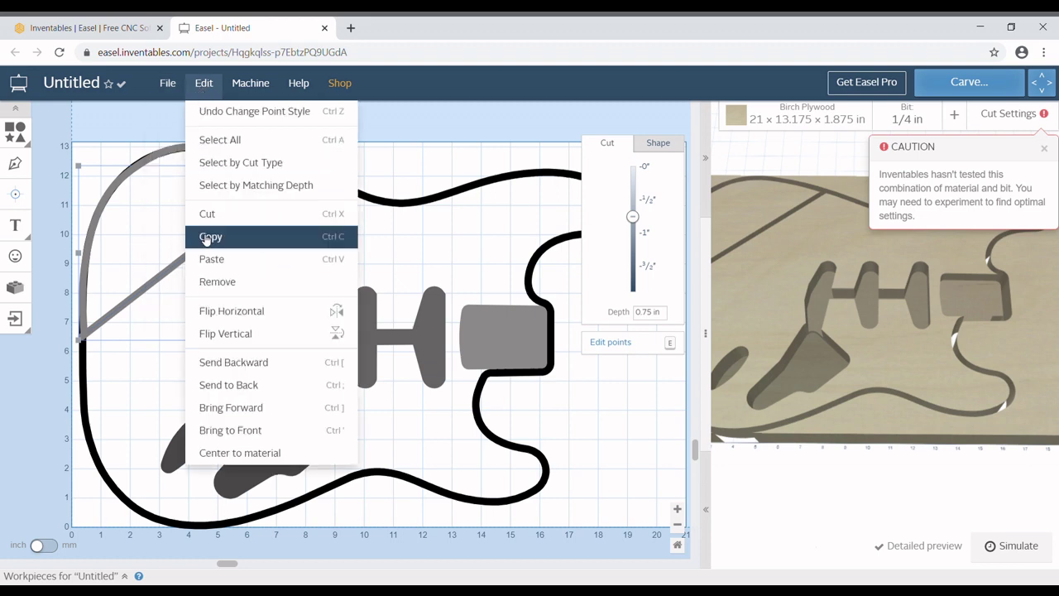
click(265, 434)
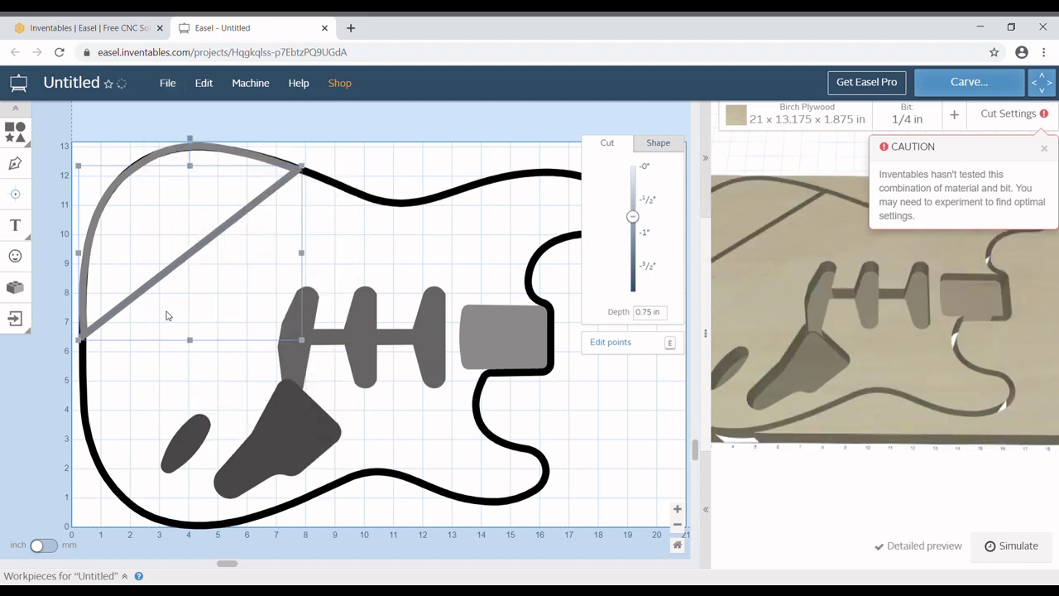
Try the Super Gradient Generator on the diagonal line and curved edge path with start depth 0.469 in and end depth 0, without applying it.
shift+click(163, 157)
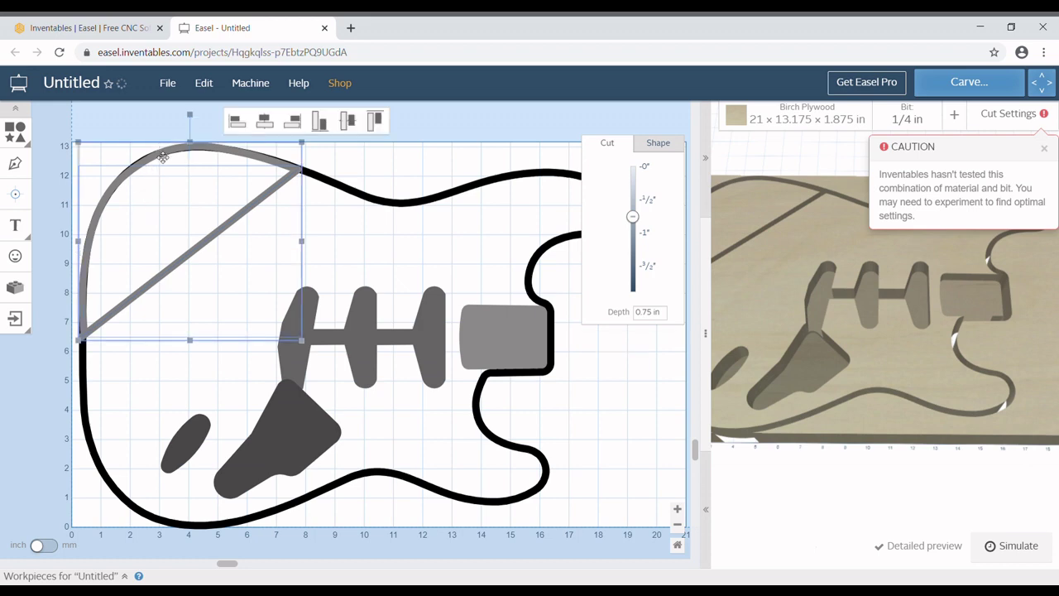
click(15, 286)
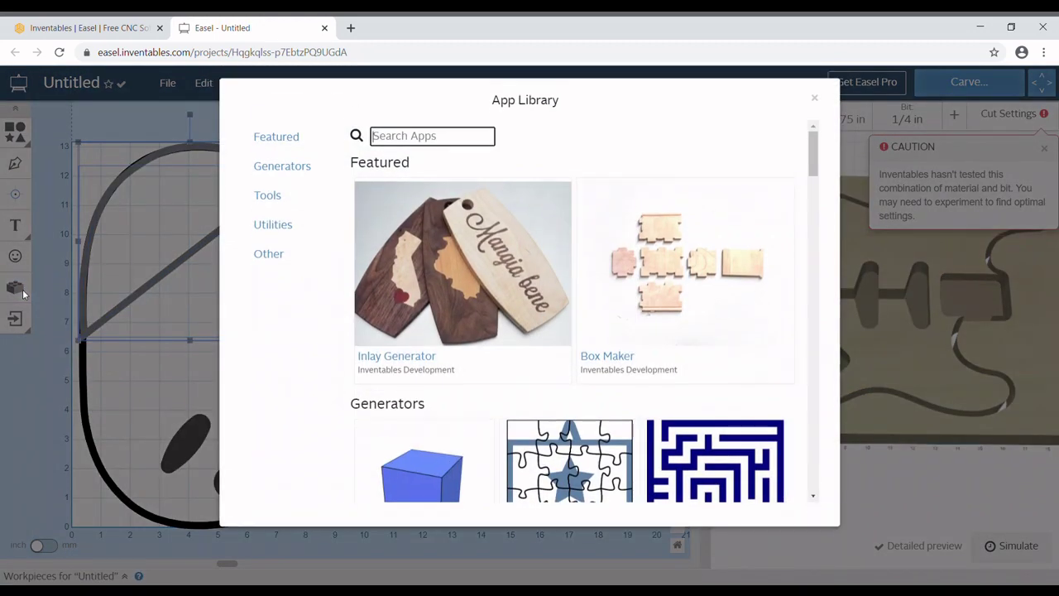
drag(814, 160, 840, 478)
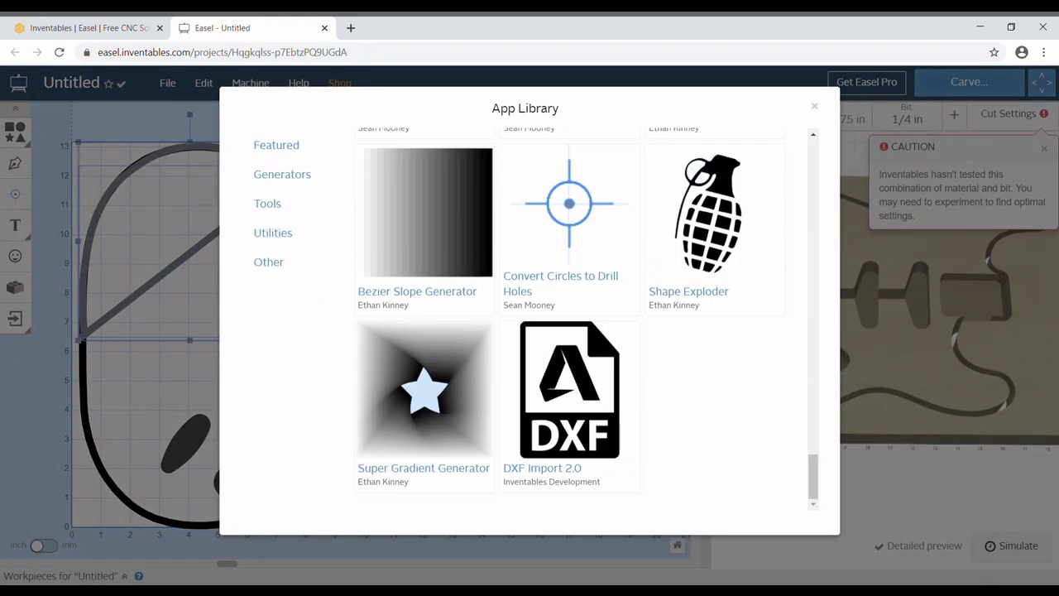
click(443, 456)
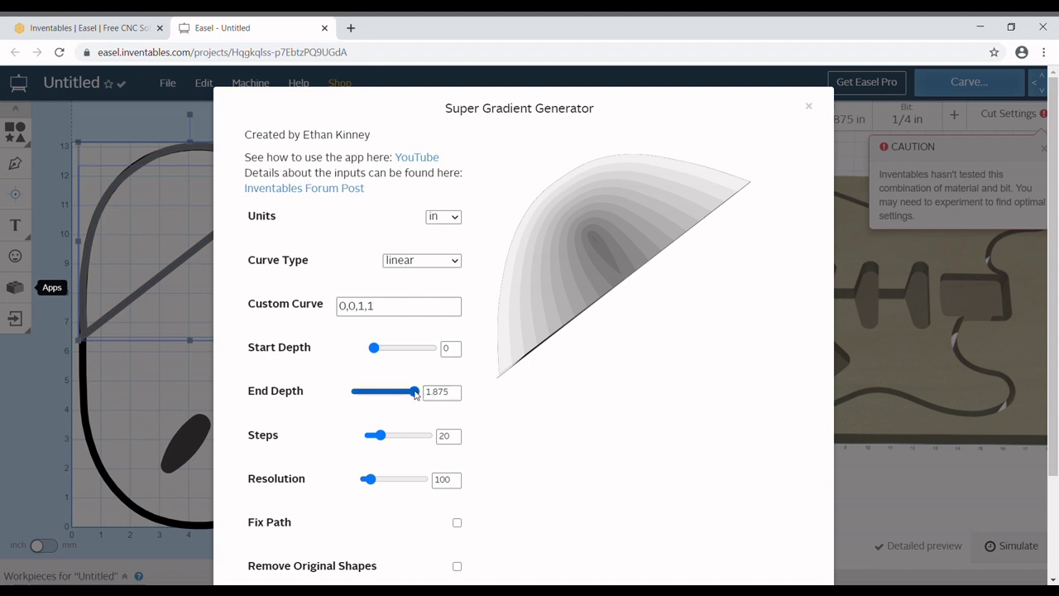
drag(415, 394, 328, 402)
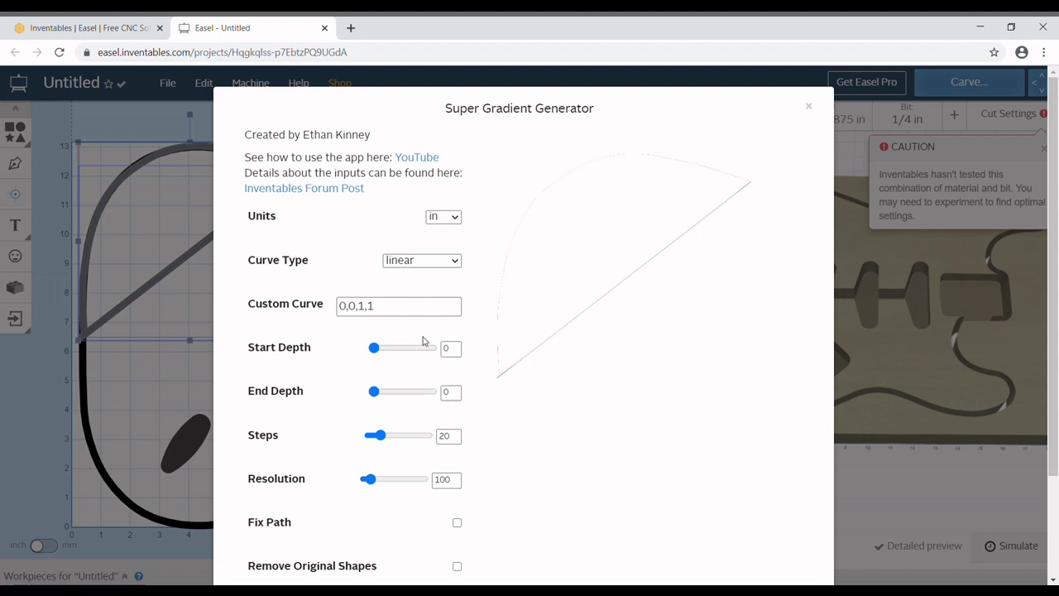
mouse_move(374, 347)
mouse_down()
mouse_move(429, 352)
mouse_move(372, 356)
mouse_up()
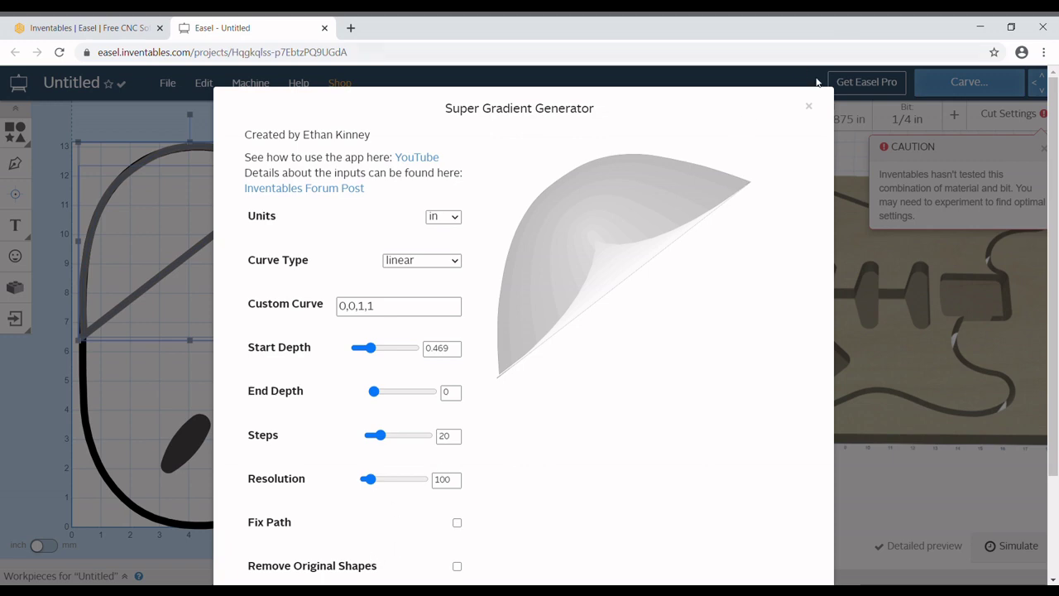
click(809, 106)
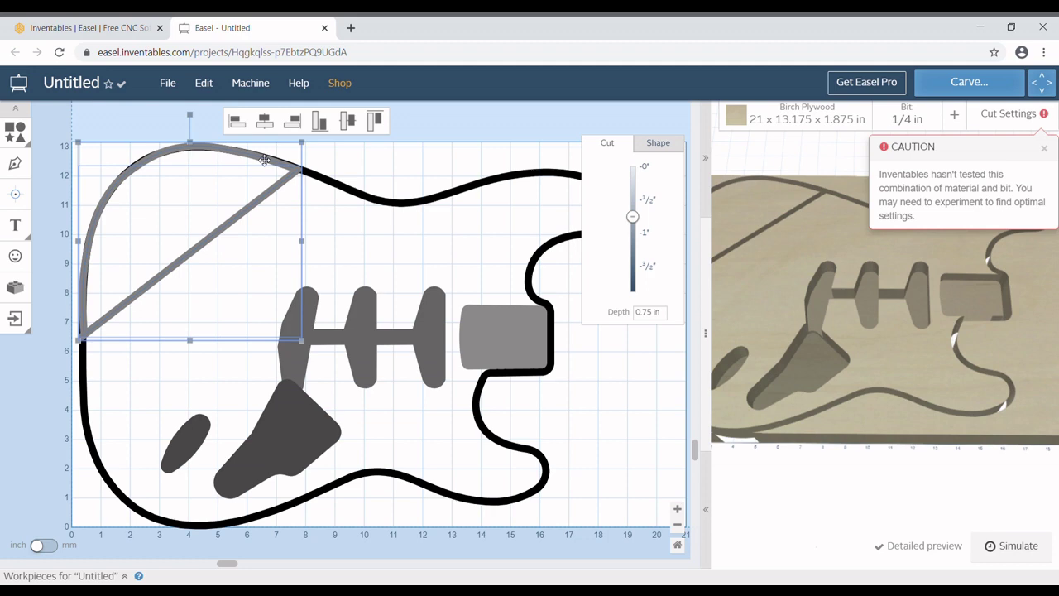
Undo a trial top alignment of the two contour paths and delete the curved edge path.
click(374, 121)
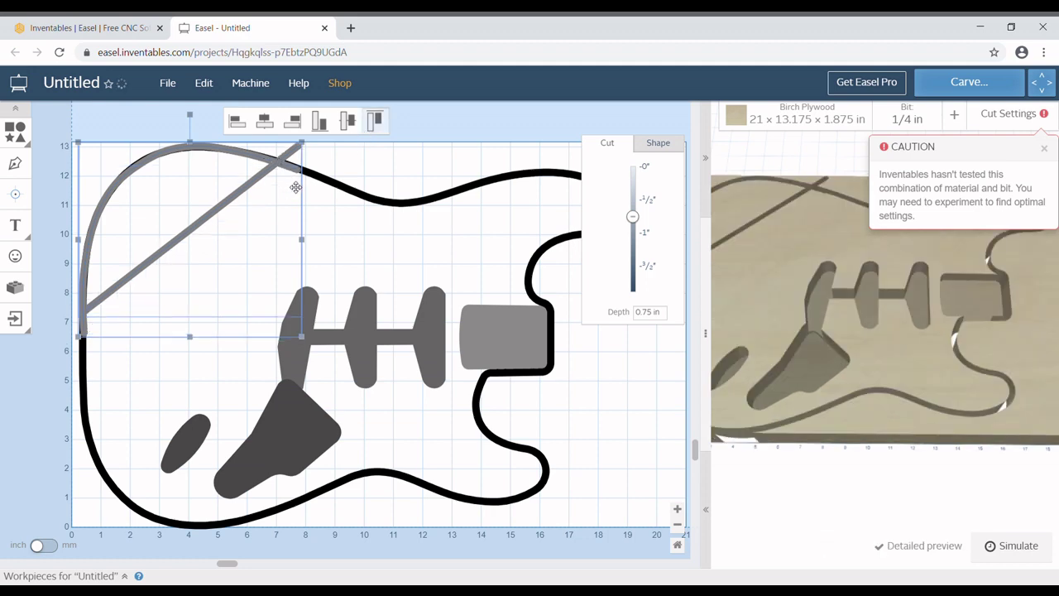
key(ctrl+z)
click(424, 171)
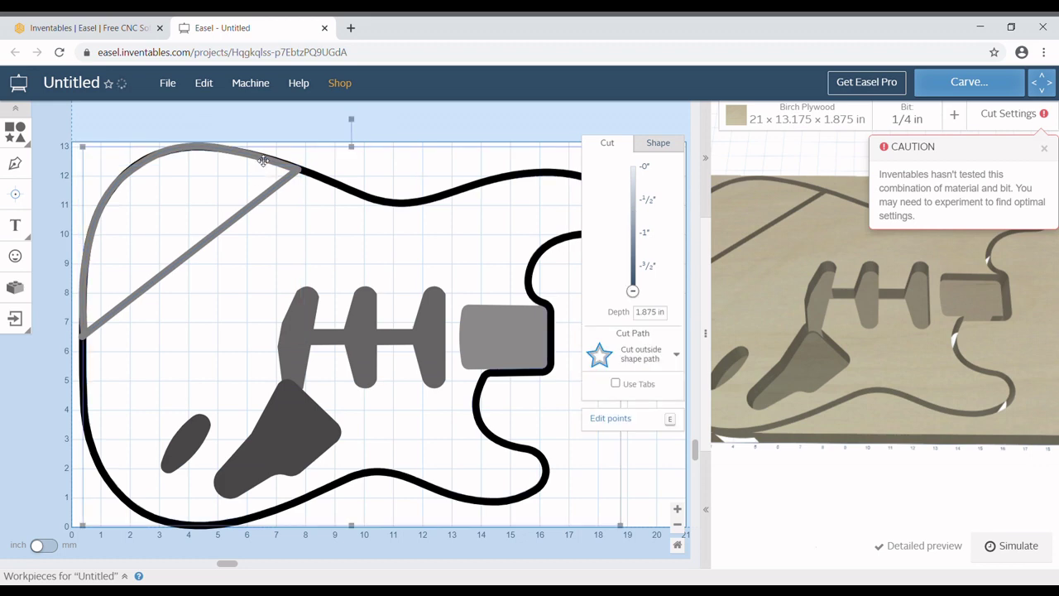
click(263, 161)
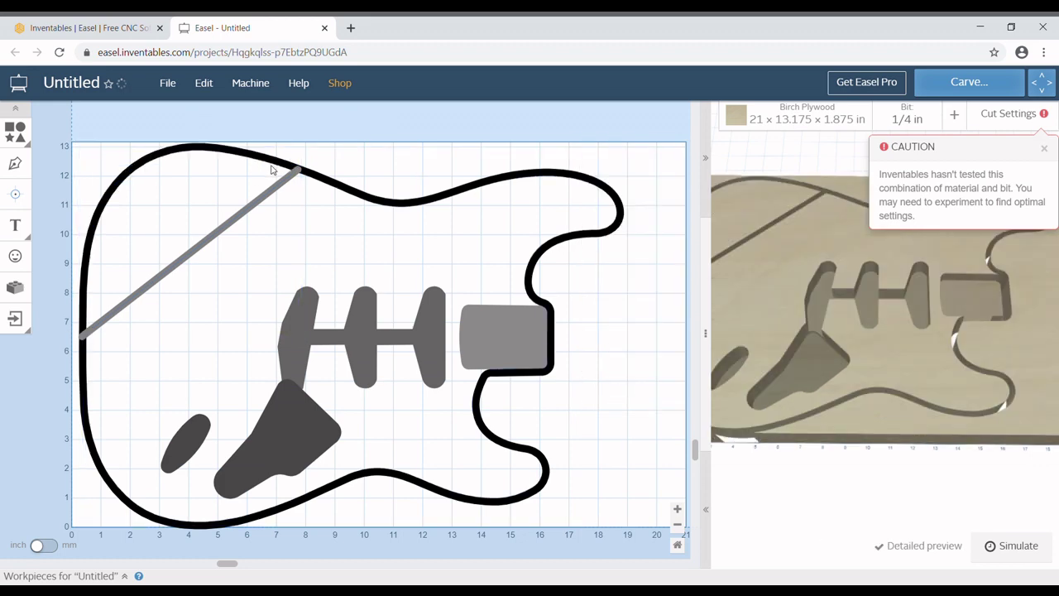
Duplicate the straight diagonal line across the body's upper tail corner.
click(272, 200)
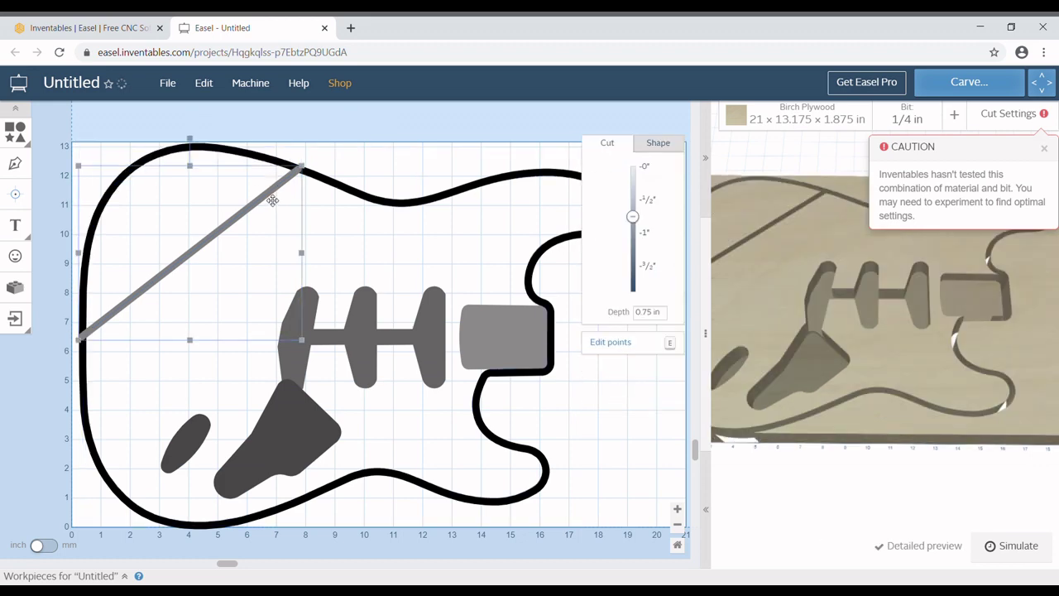
key(ctrl+v)
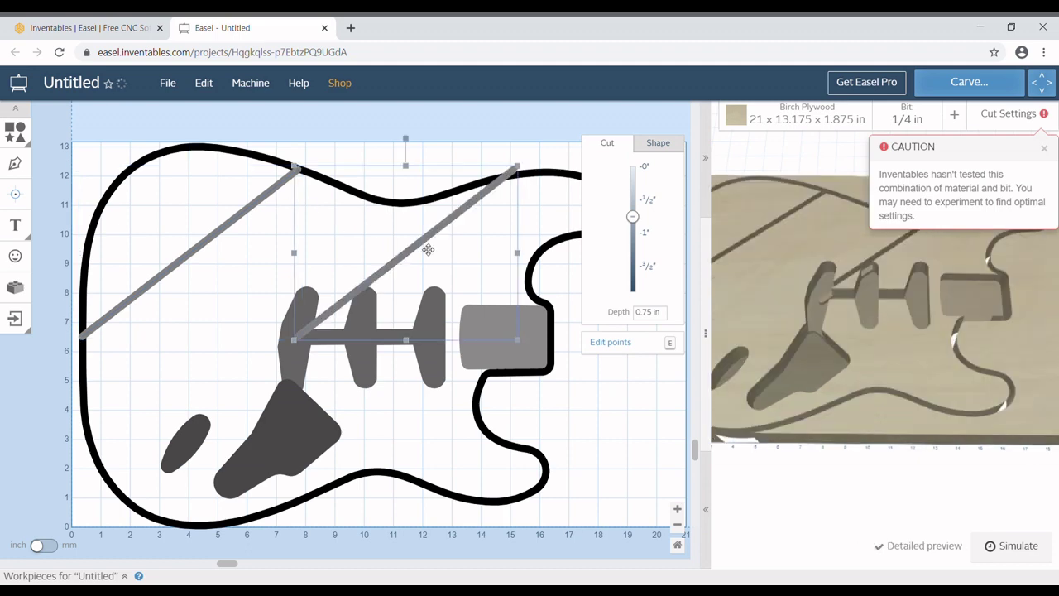
Delete the duplicated diagonal line and the original diagonal line across the body's upper tail corner.
drag(428, 249, 145, 170)
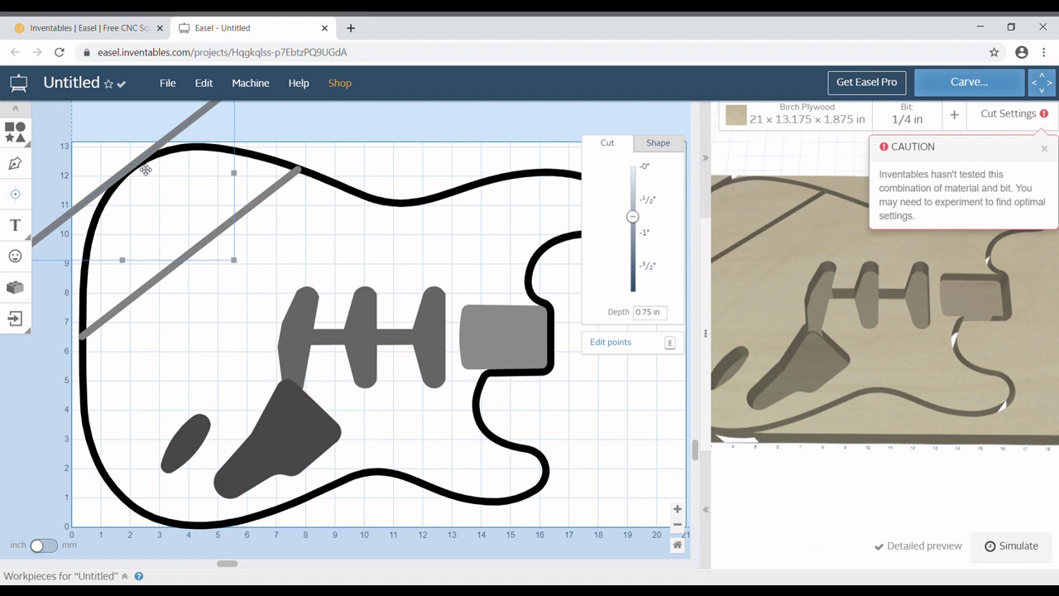
key(Delete)
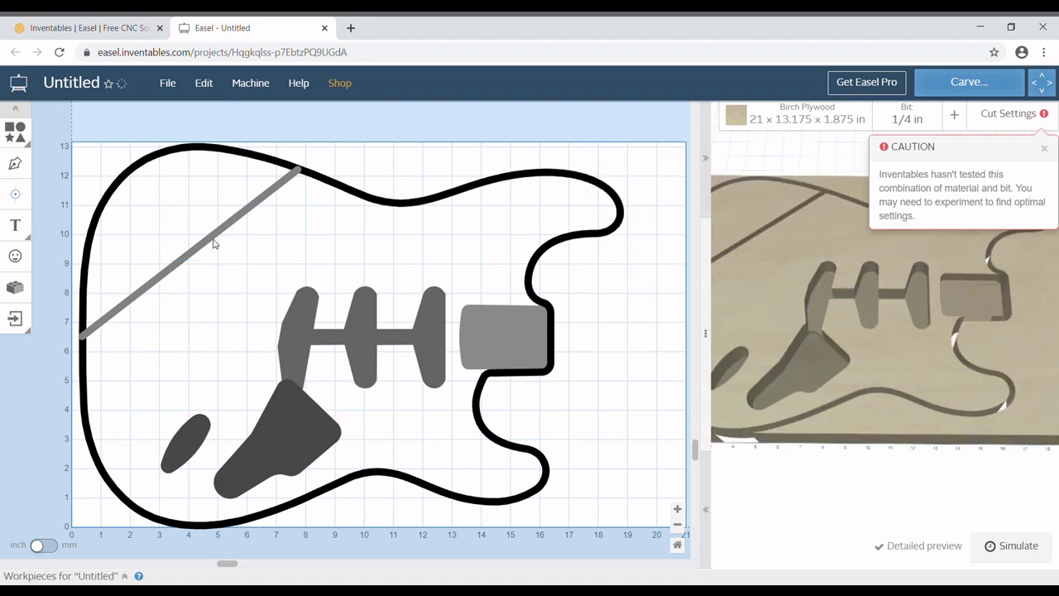
click(218, 242)
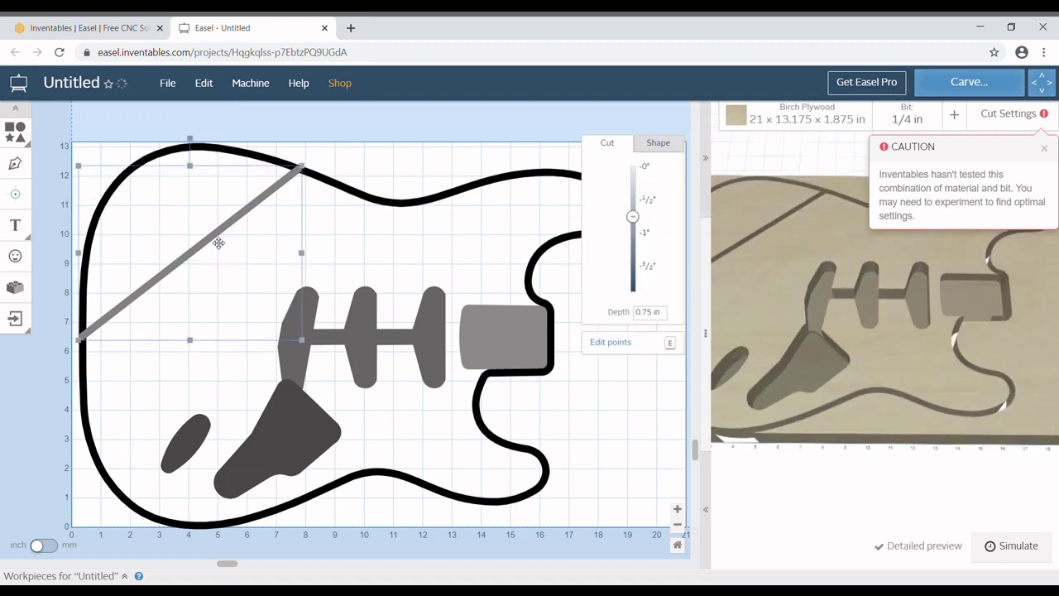
key(Delete)
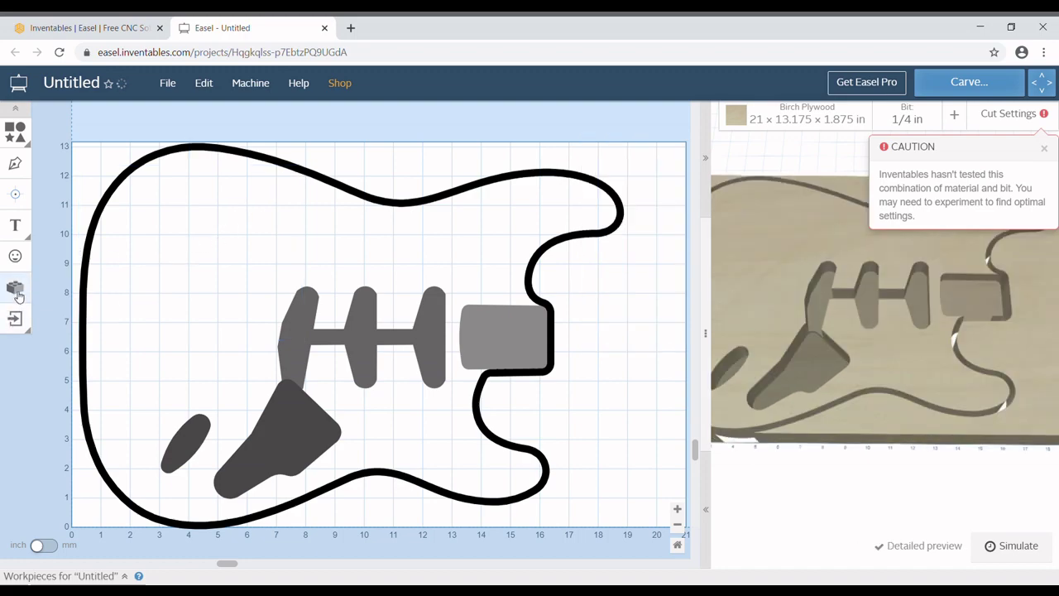
Import a slope from the Bezier Slope Generator with height 10, depth 0.5 and Flip turned off.
click(16, 290)
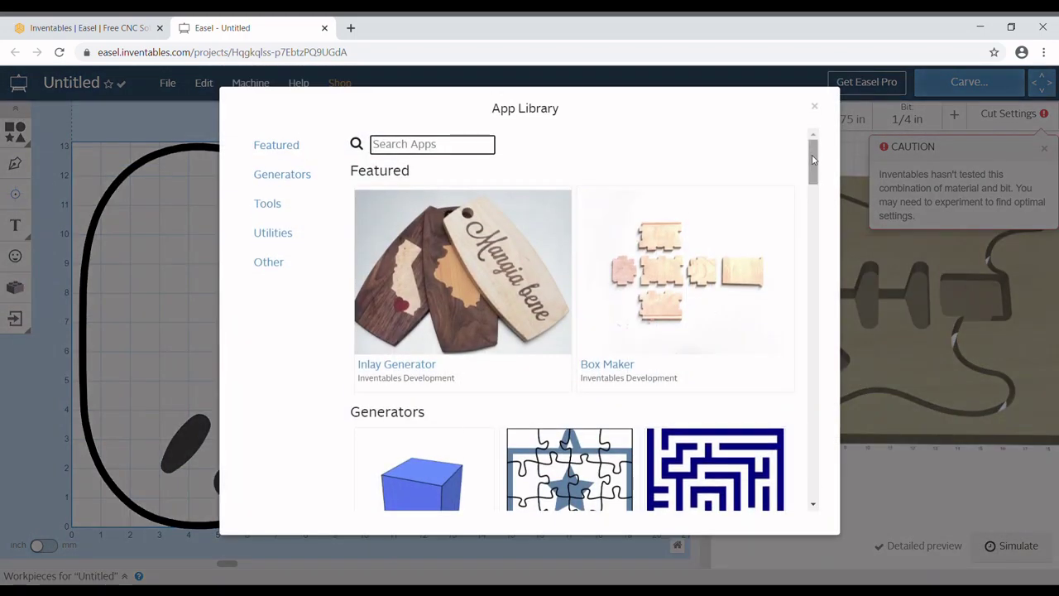
drag(813, 159, 815, 473)
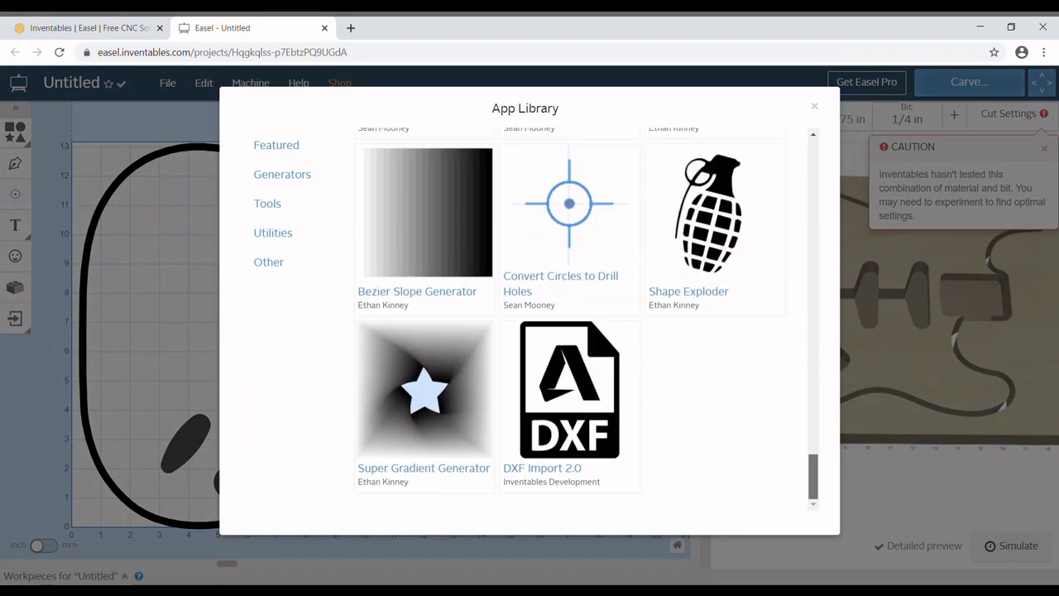
click(460, 214)
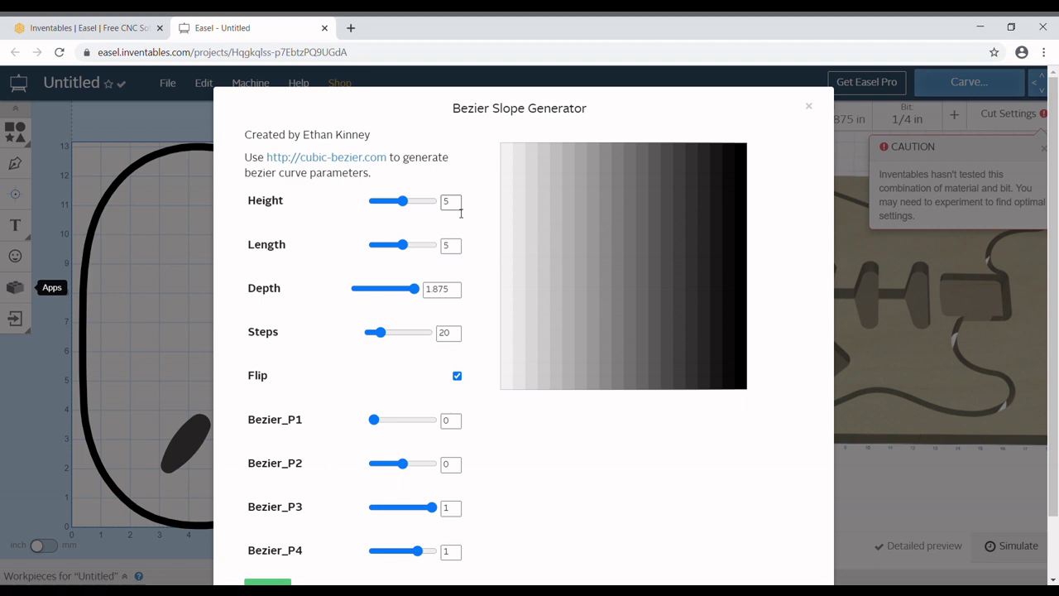
drag(403, 201, 427, 201)
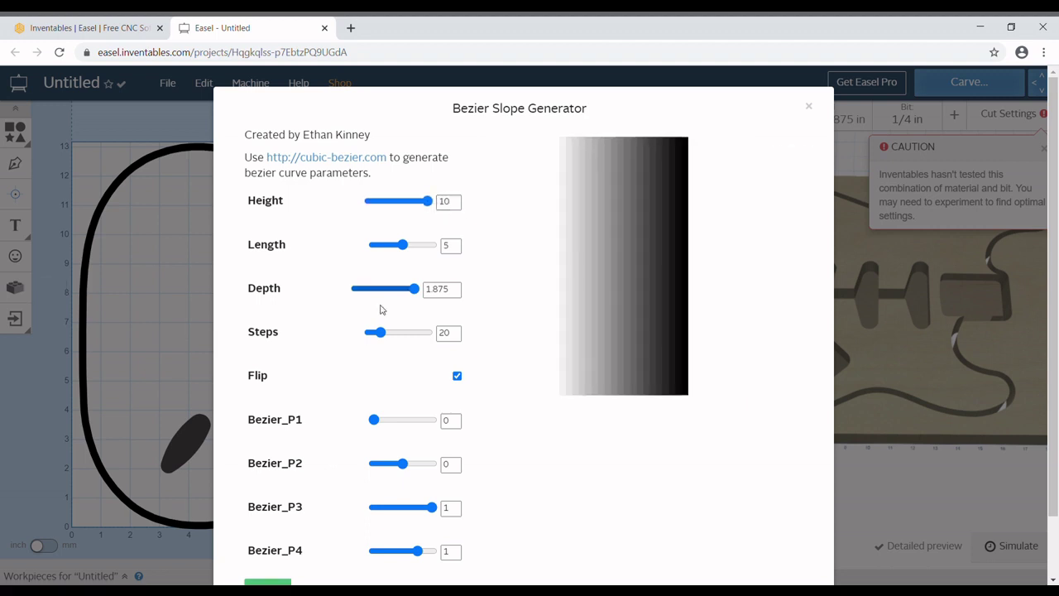
double_click(450, 294)
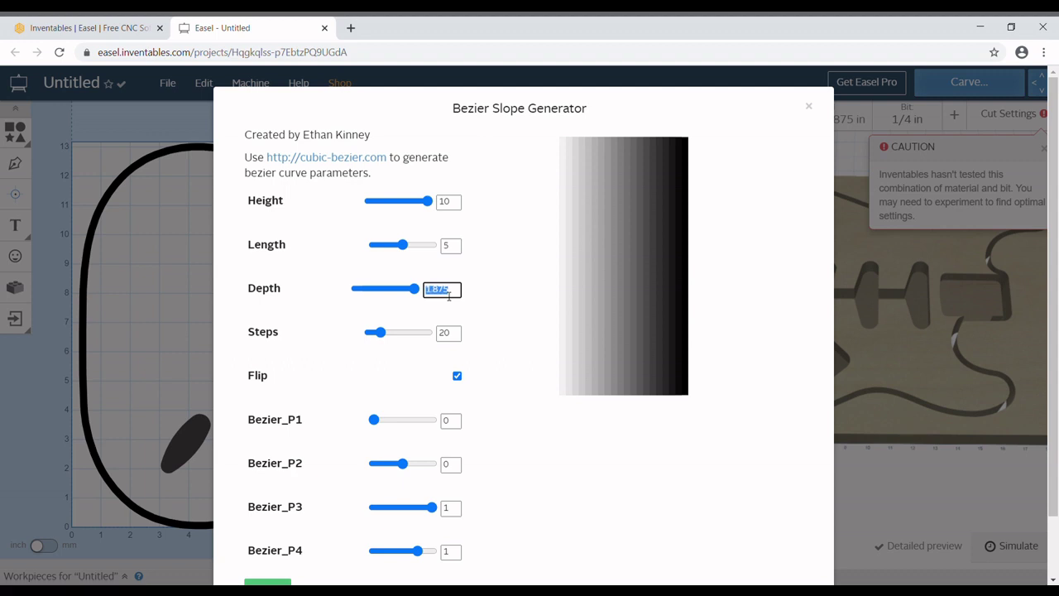
text(0.52)
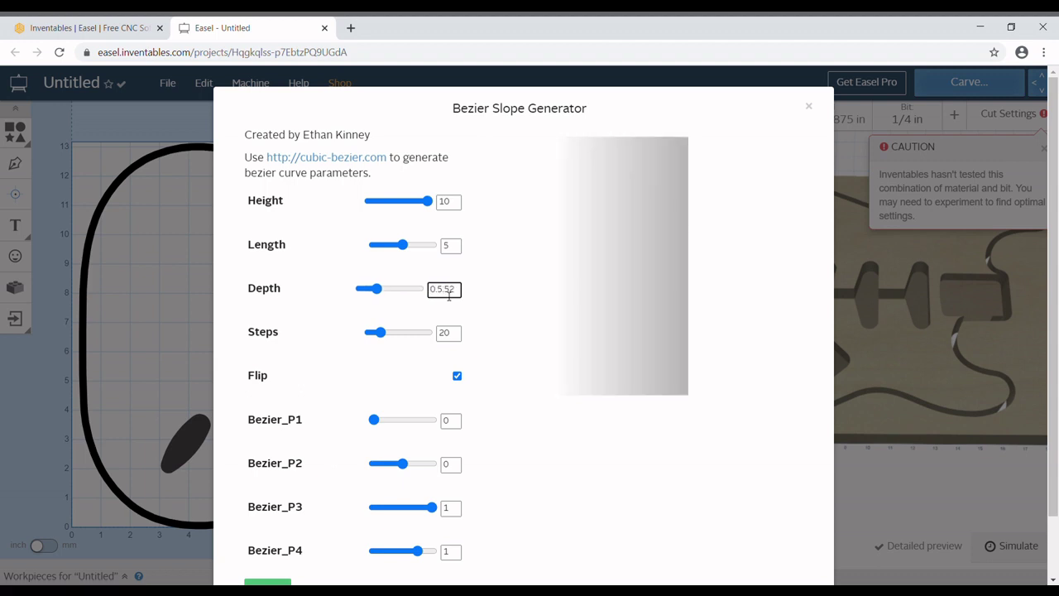
key(BackSpace)
click(457, 377)
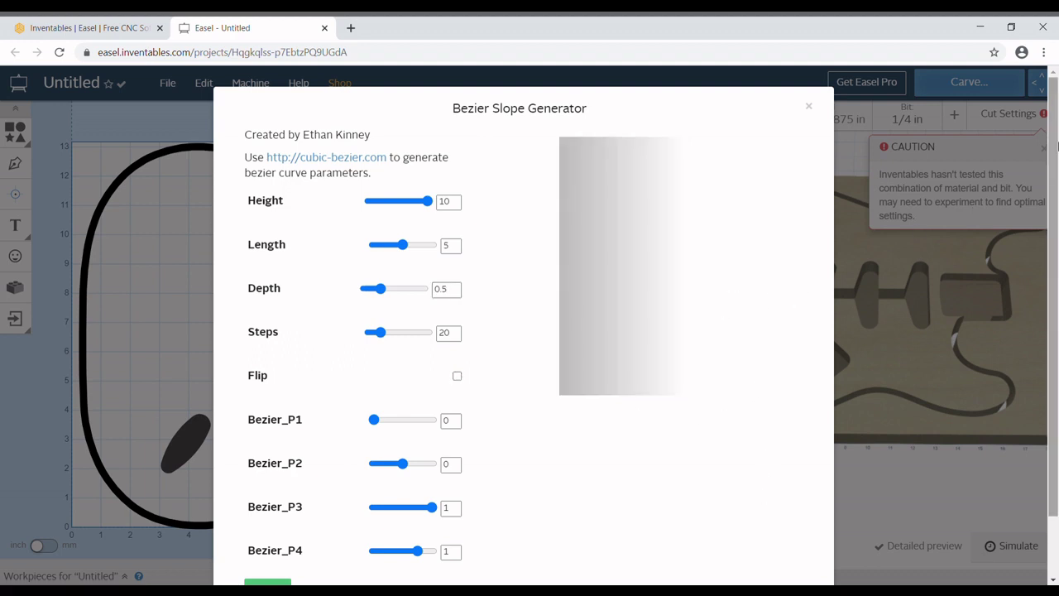
scroll(1057, 251, down, 1)
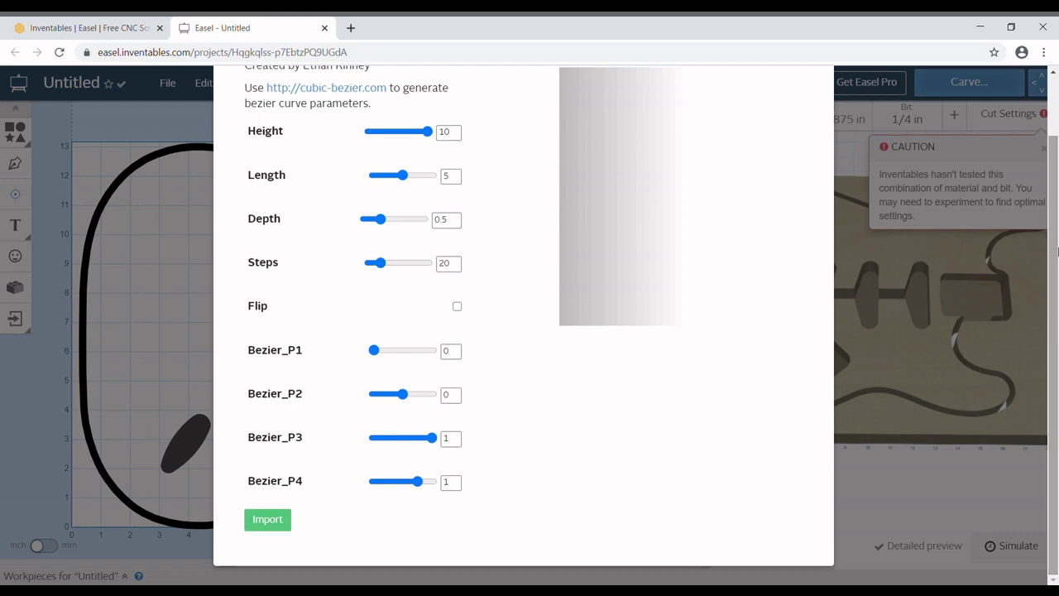
click(270, 519)
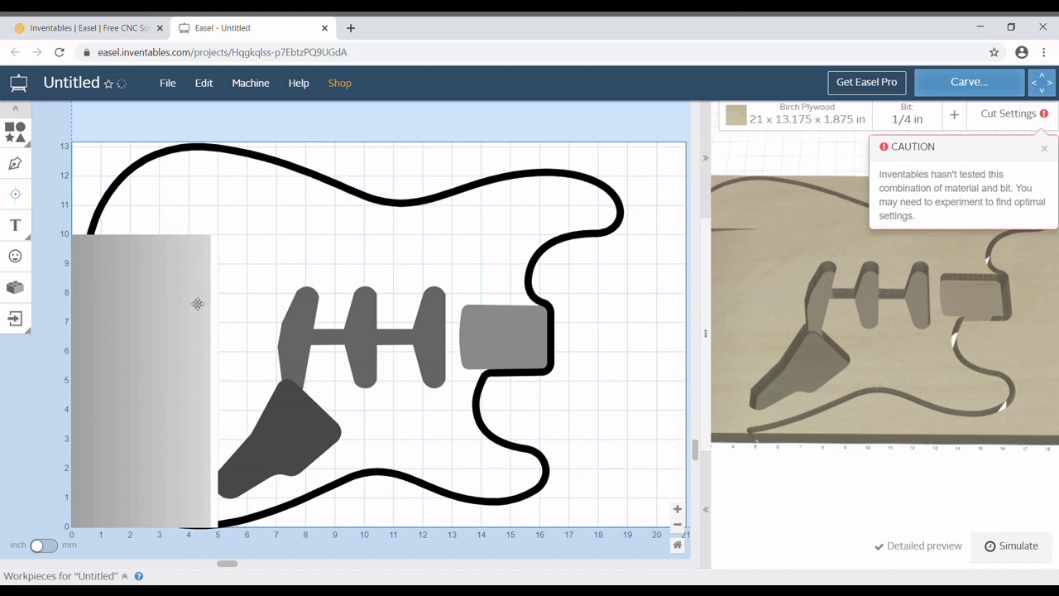
Select all the imported slope strips without the body outline, rotate them diagonally and move them over the body's upper tail corner.
drag(47, 232, 242, 303)
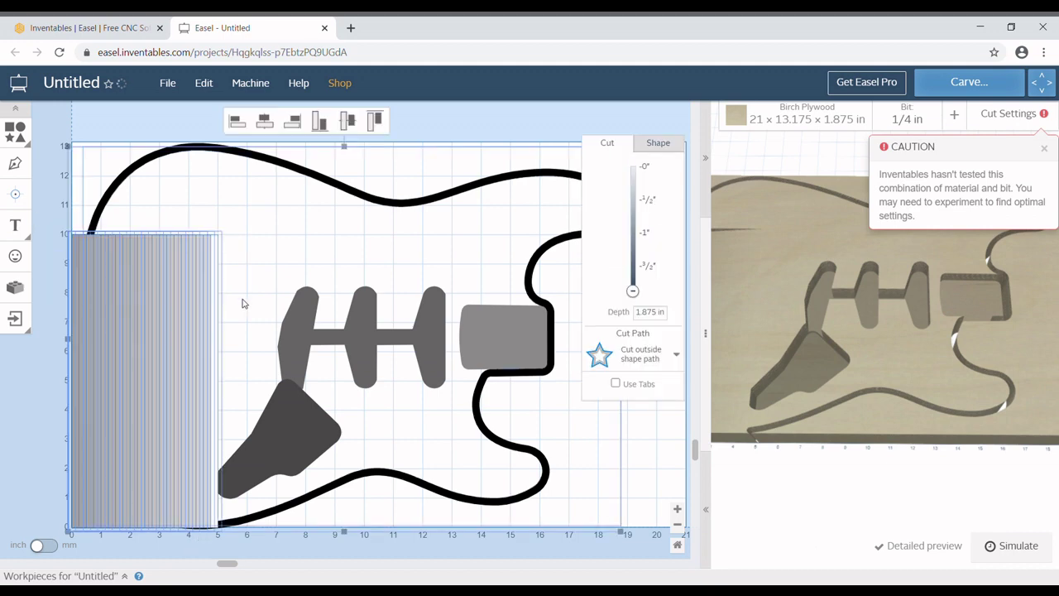
shift+click(318, 184)
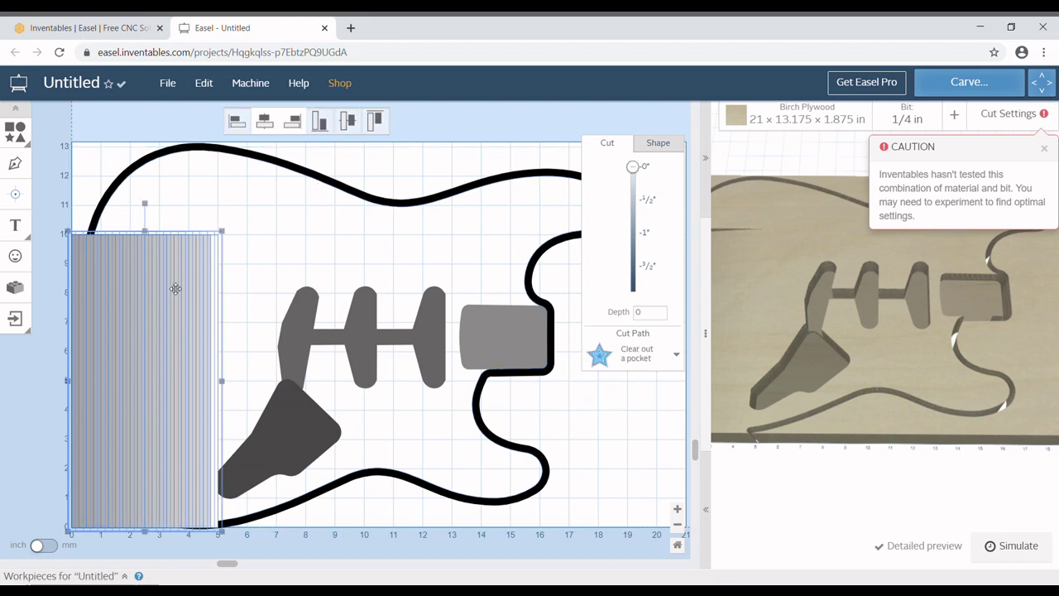
drag(191, 207, 311, 246)
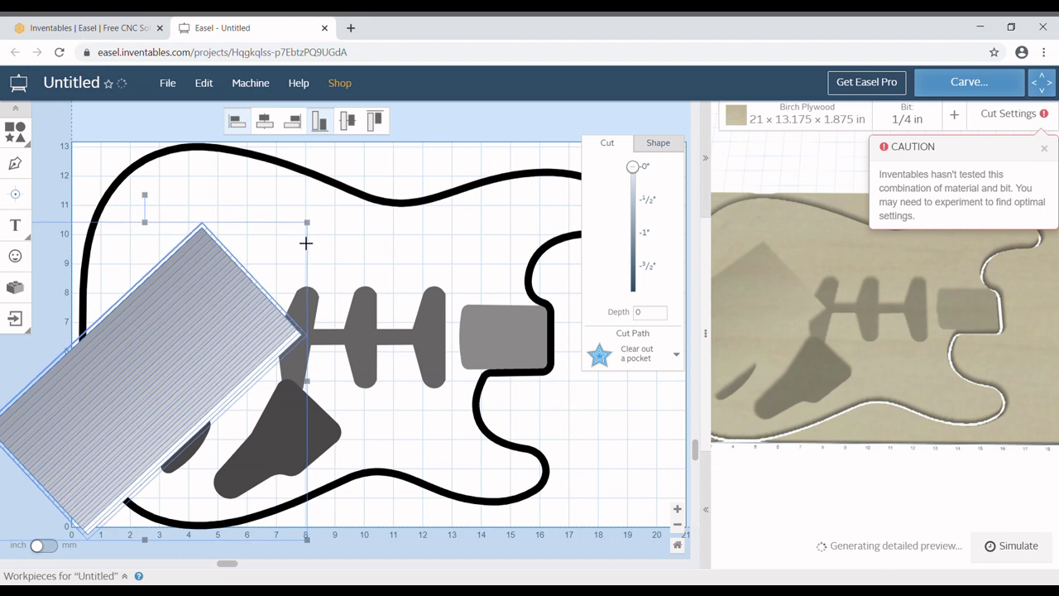
drag(139, 375, 132, 201)
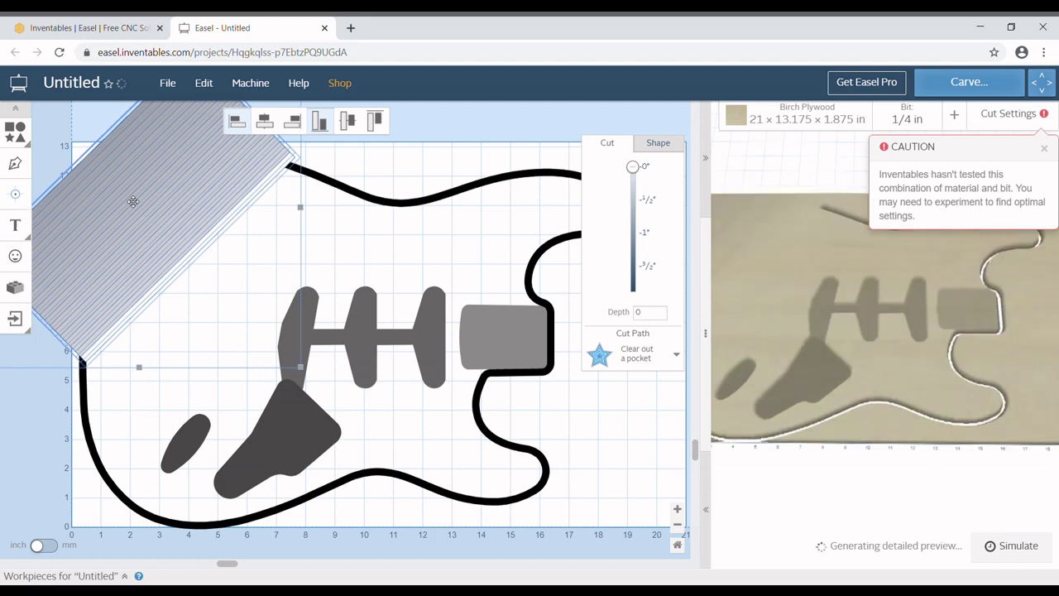
Enlarge the slope strips and reposition them so they span the body's upper tail corner.
click(676, 524)
click(676, 524)
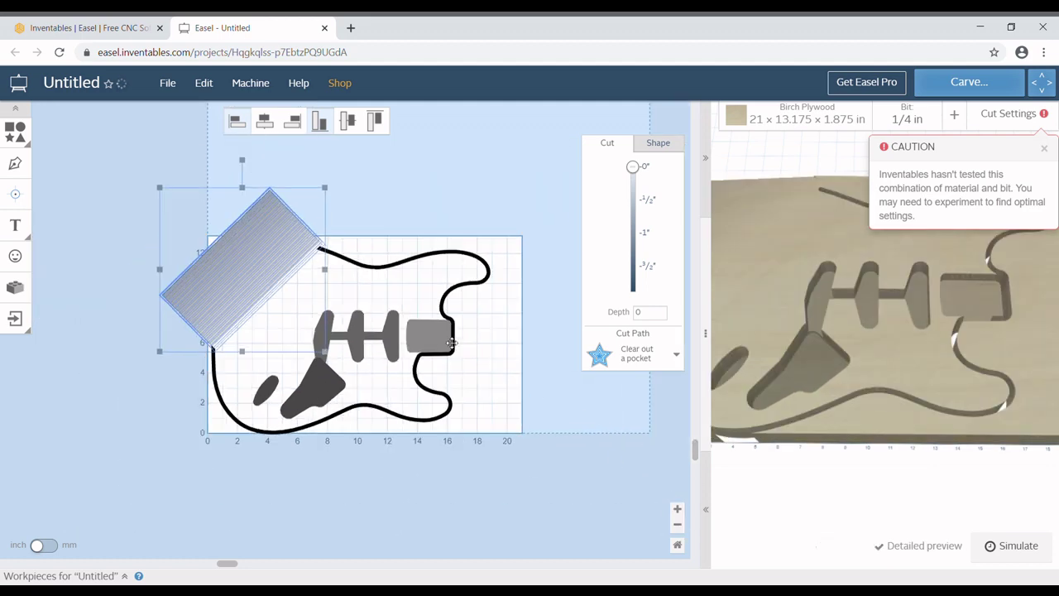
drag(327, 189, 326, 199)
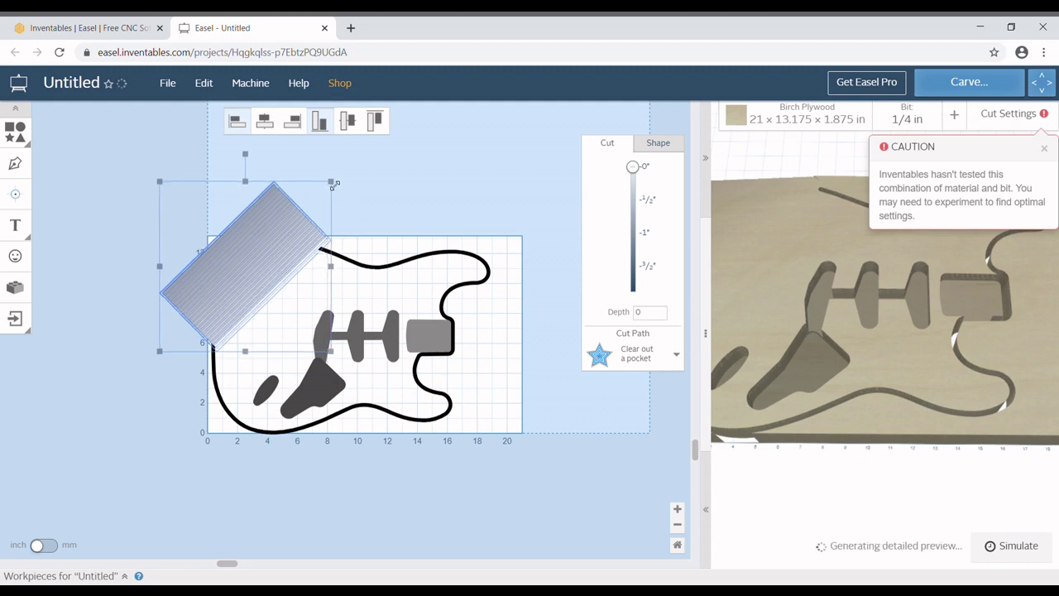
drag(283, 242, 277, 252)
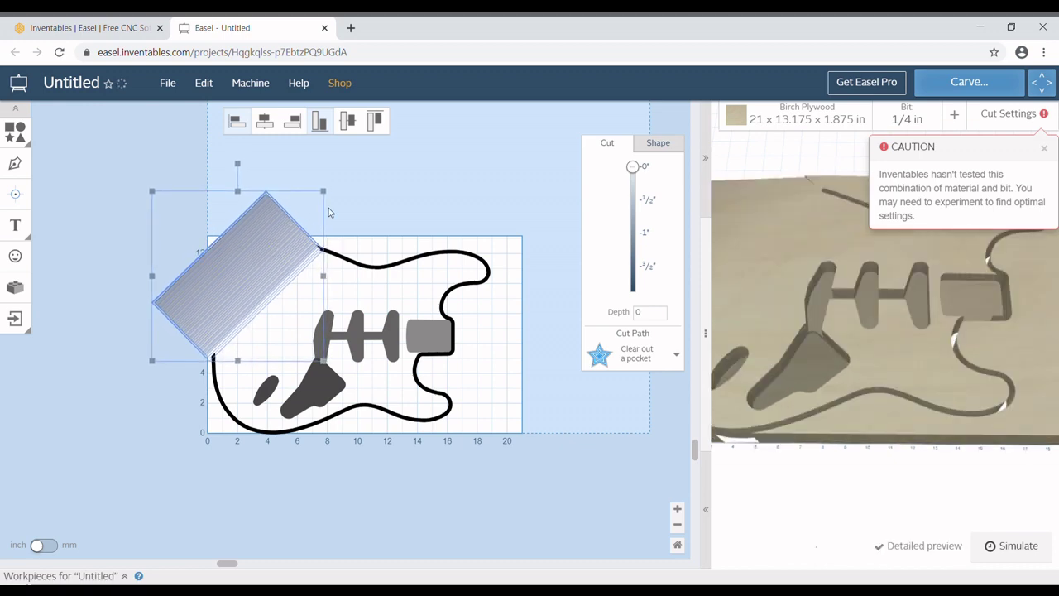
click(330, 279)
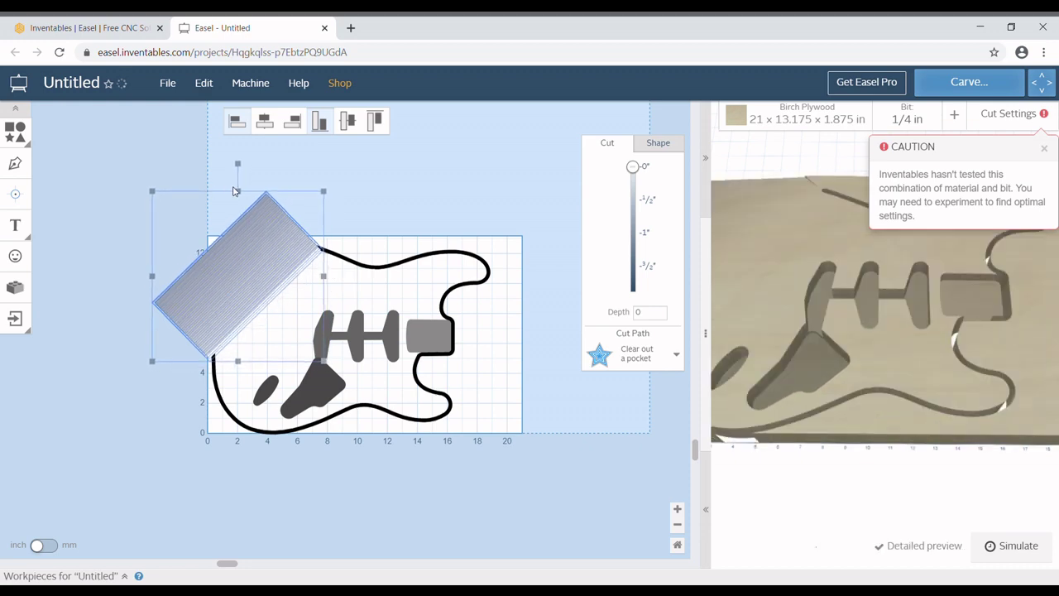
drag(238, 194, 246, 176)
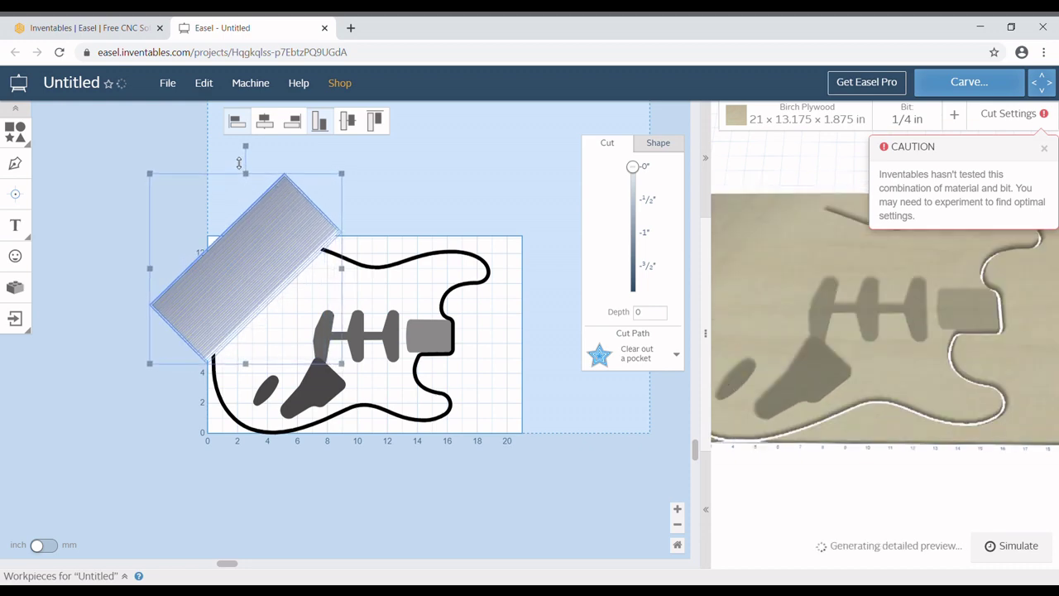
drag(287, 226, 275, 233)
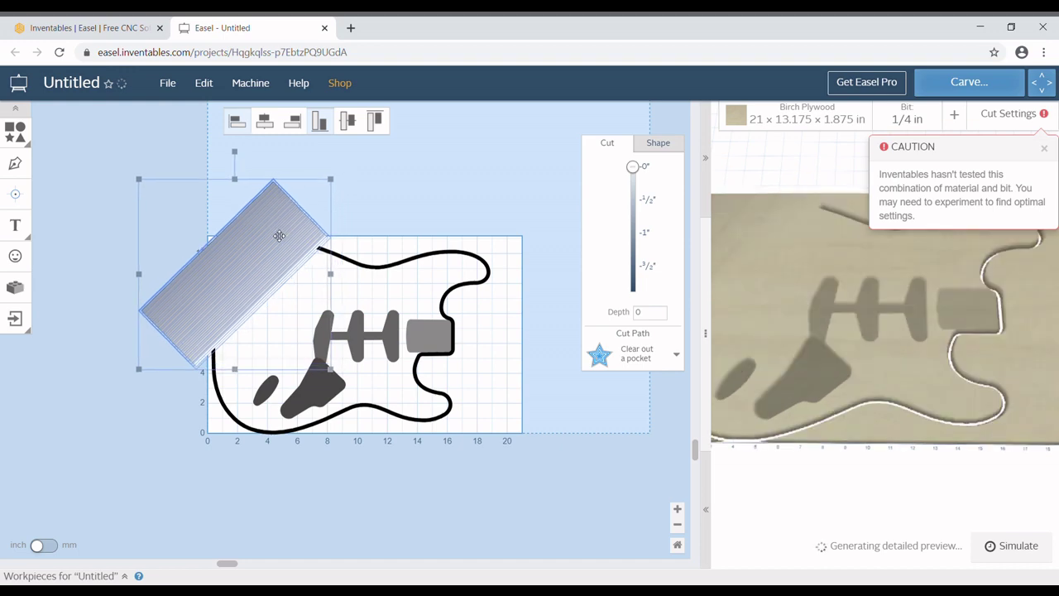
Bring the body outline to the front of the slope strips.
click(432, 259)
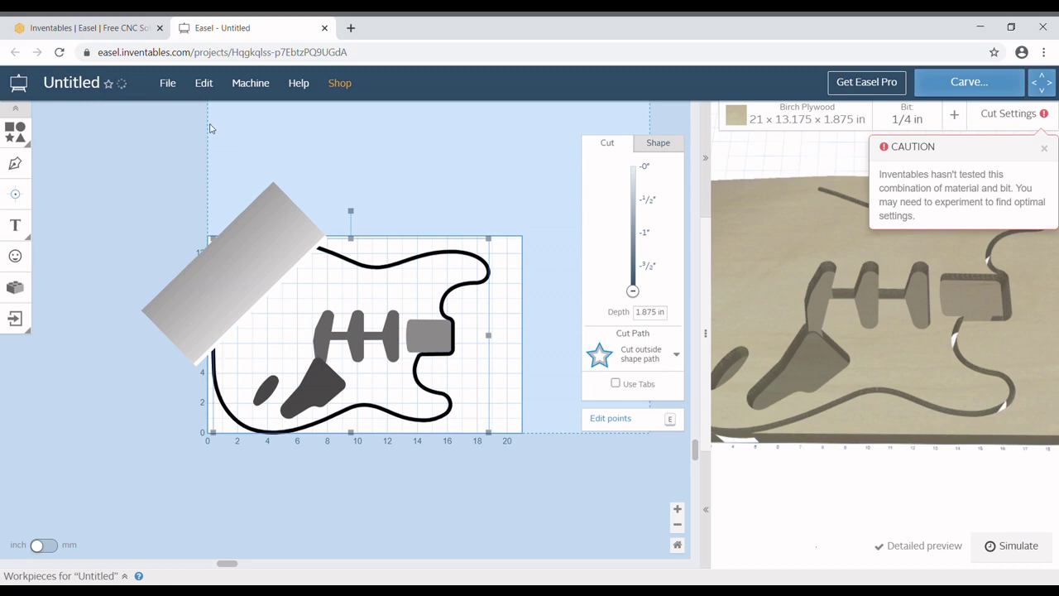
click(169, 83)
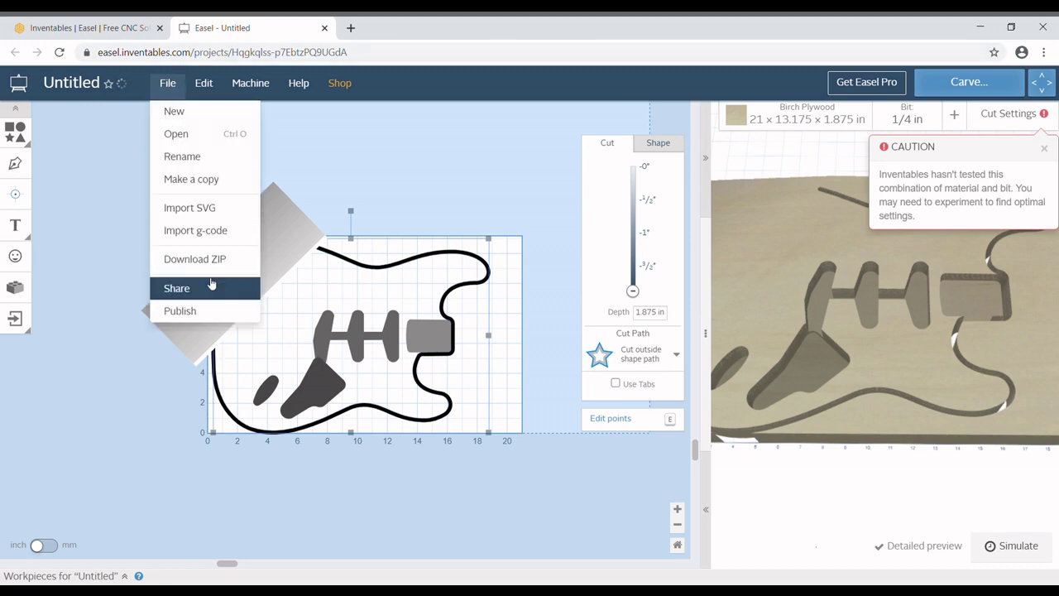
click(203, 83)
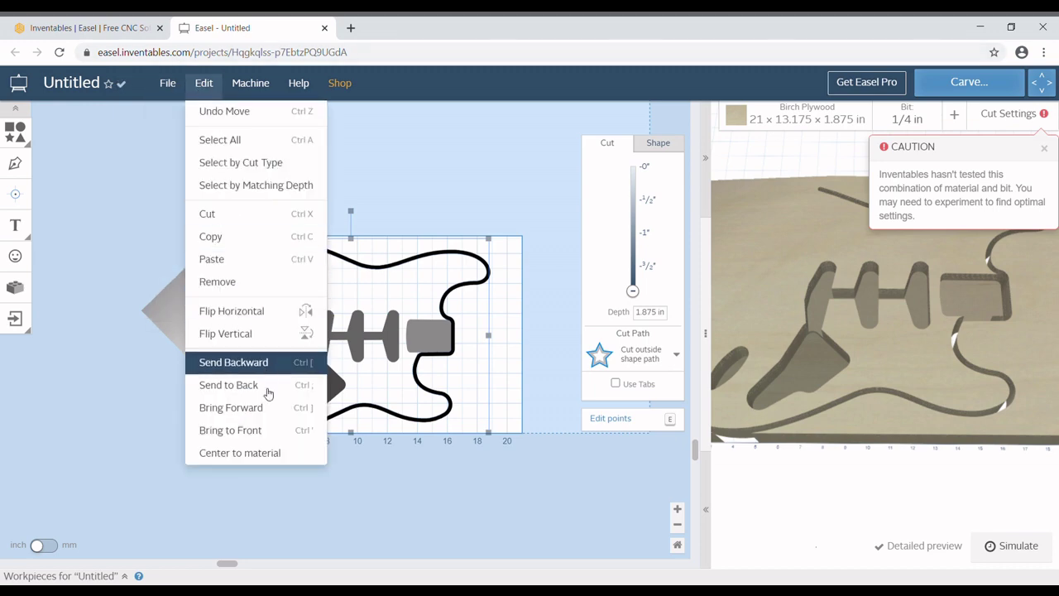
click(267, 430)
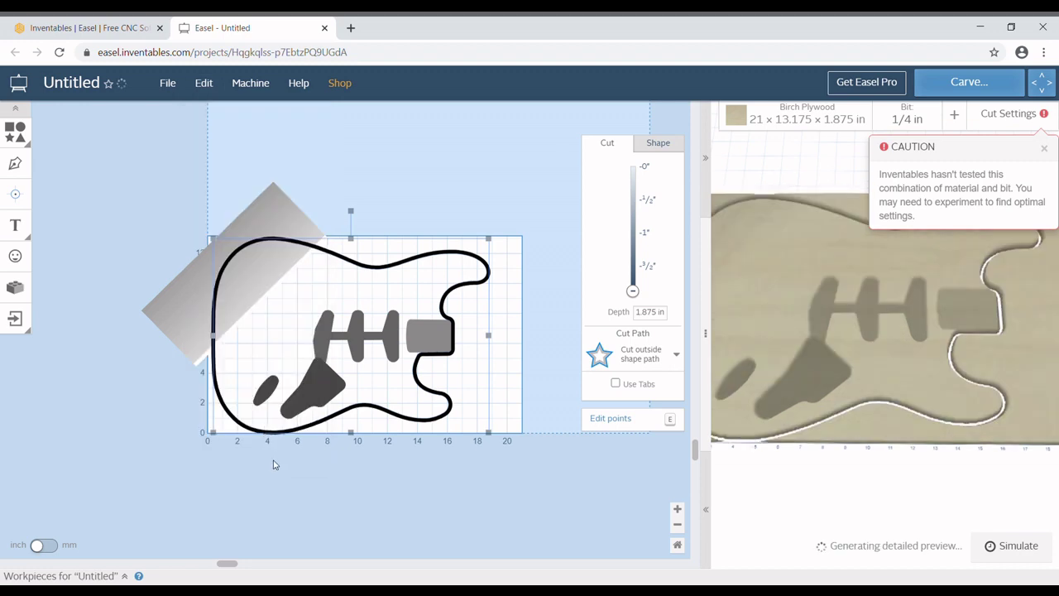
Widen the 3D preview area and narrow the slope strips horizontally over the body's upper tail corner.
drag(883, 388, 1033, 185)
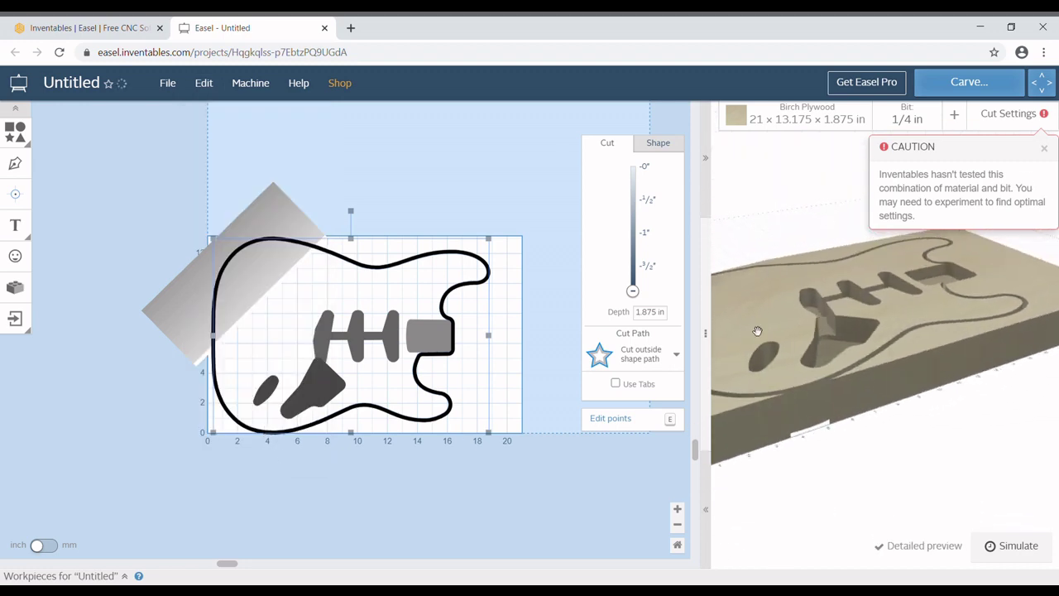
drag(705, 339, 496, 351)
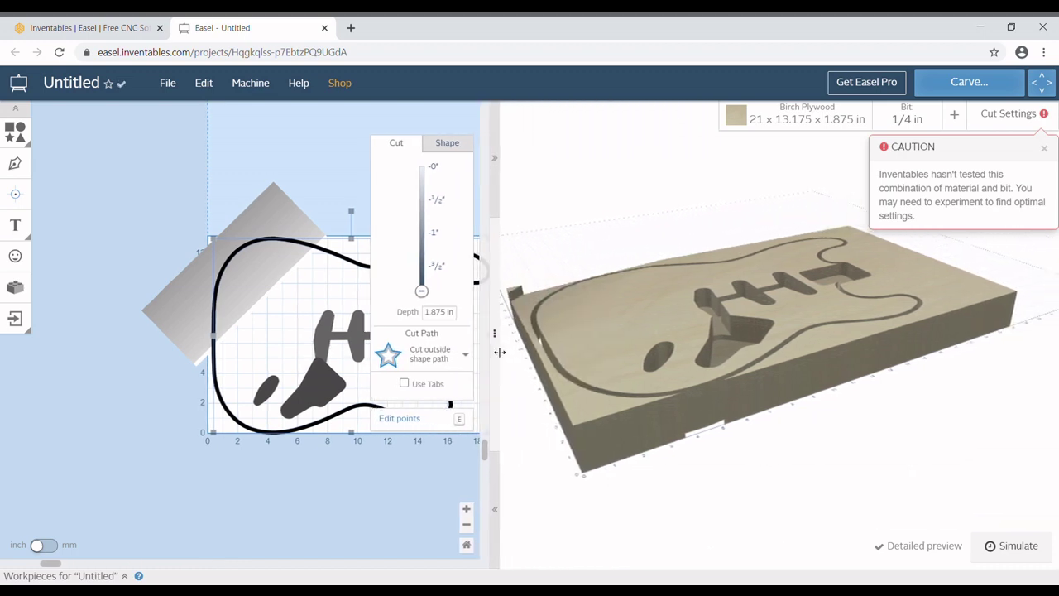
click(316, 488)
drag(561, 469, 702, 241)
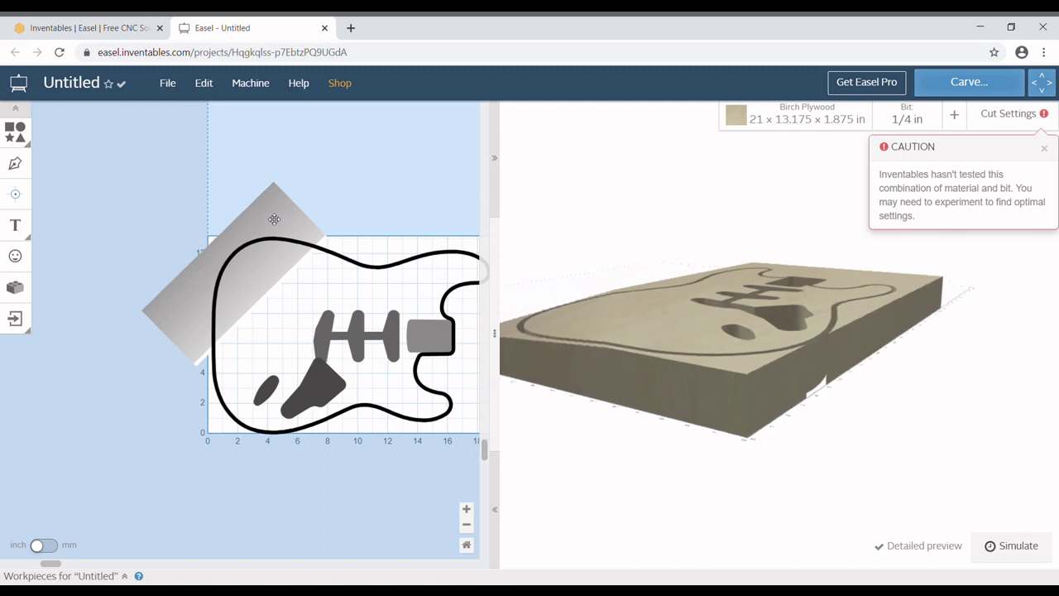
click(274, 219)
click(187, 156)
drag(340, 241, 175, 169)
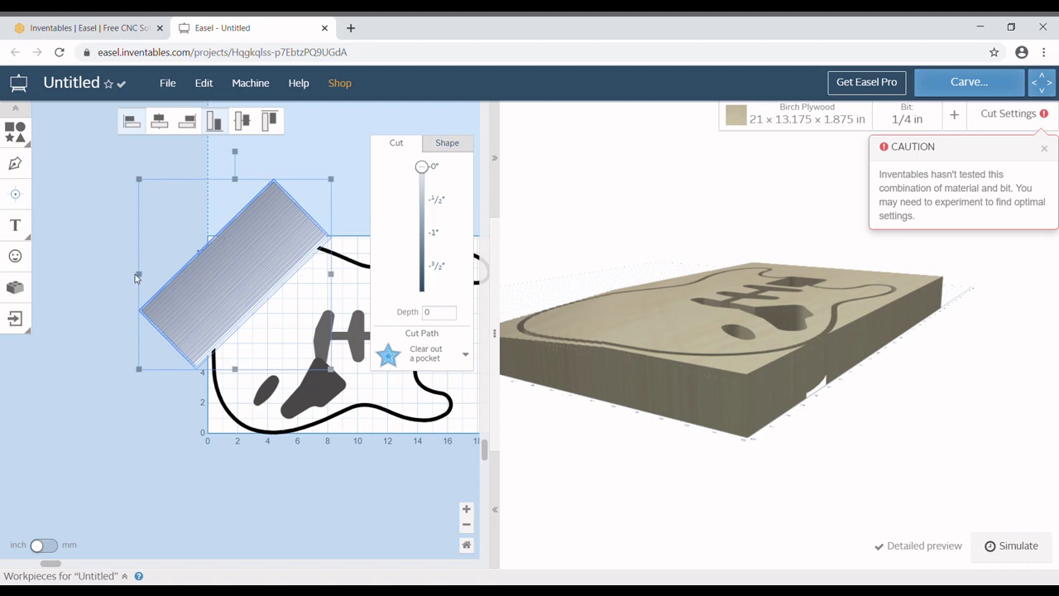
drag(144, 274, 185, 275)
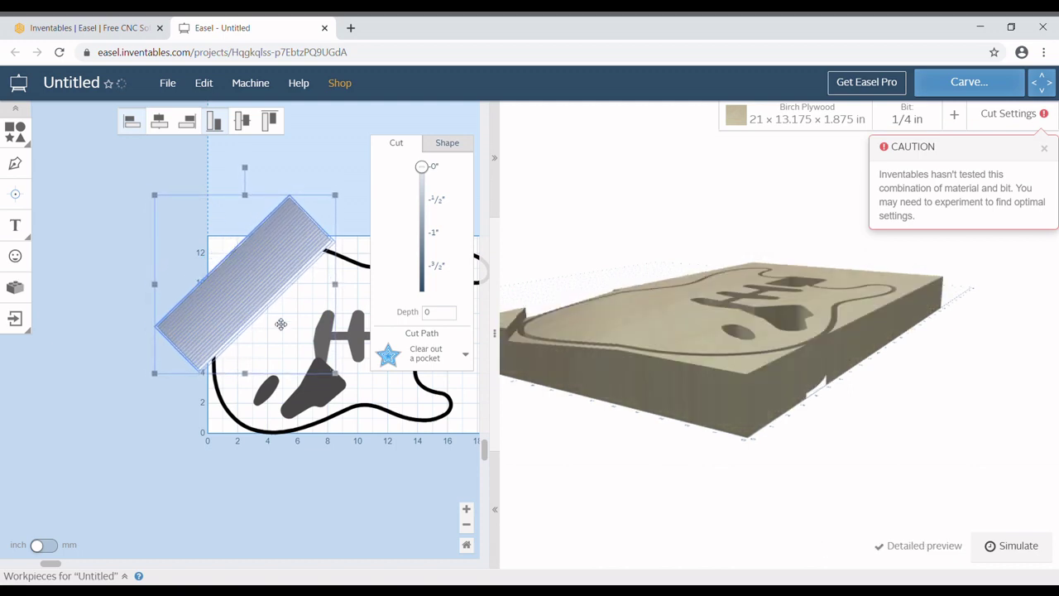
Shift the slope strips farther out toward the body's upper edge and narrow them again.
drag(583, 359, 700, 441)
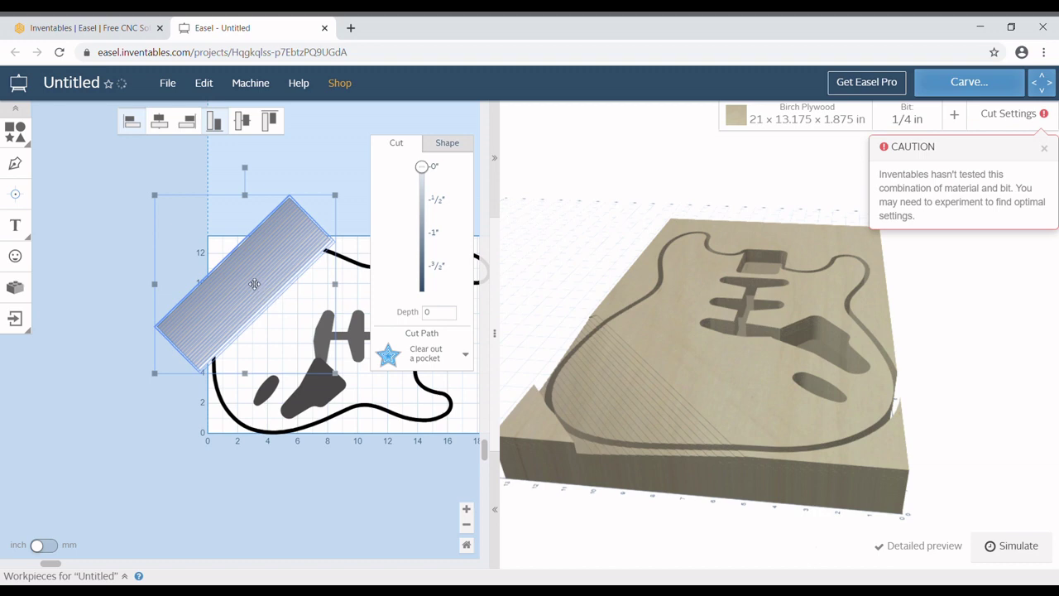
drag(255, 283, 259, 261)
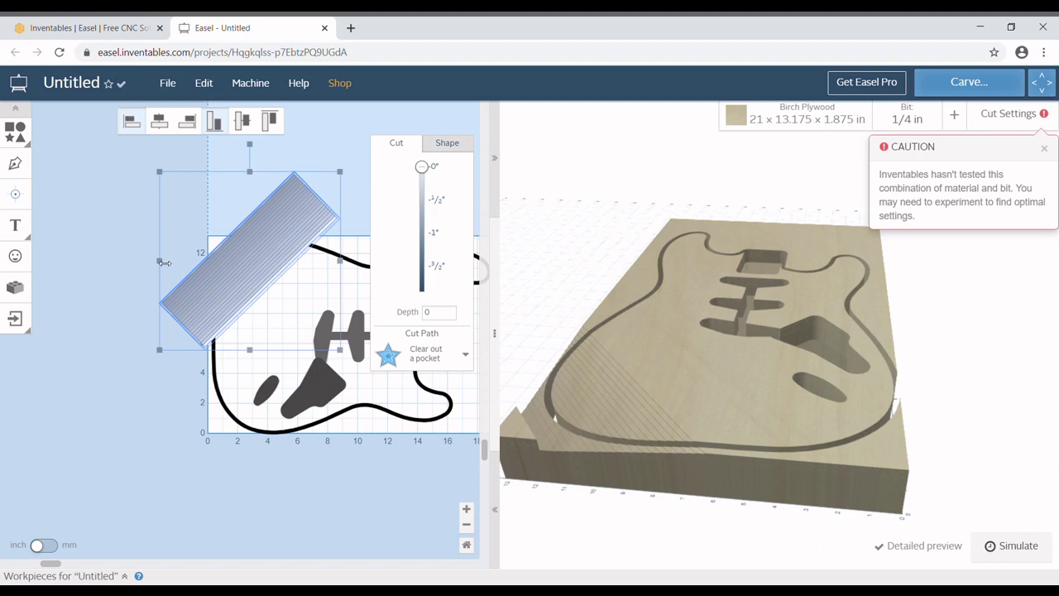
drag(163, 261, 188, 262)
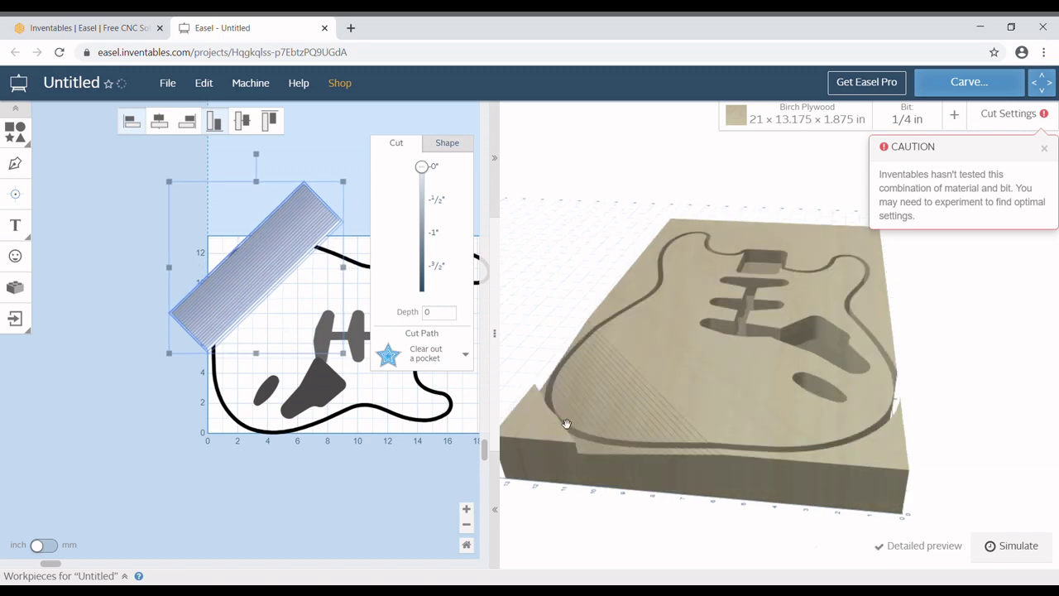
Rotate the slope strips slightly clockwise and reposition them diagonally over the body's upper tail corner.
drag(566, 424, 751, 347)
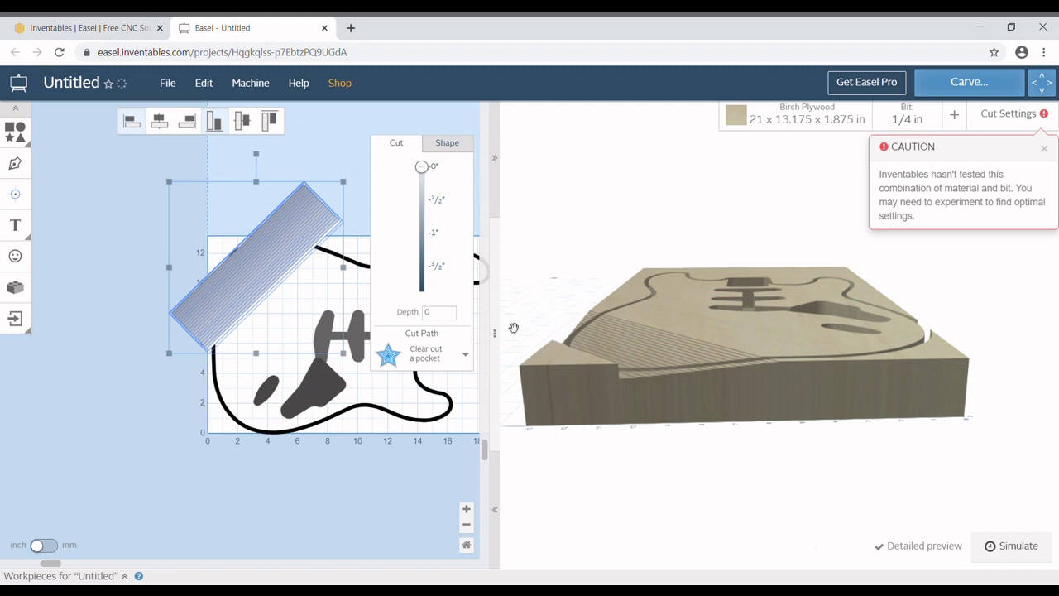
drag(257, 276, 245, 264)
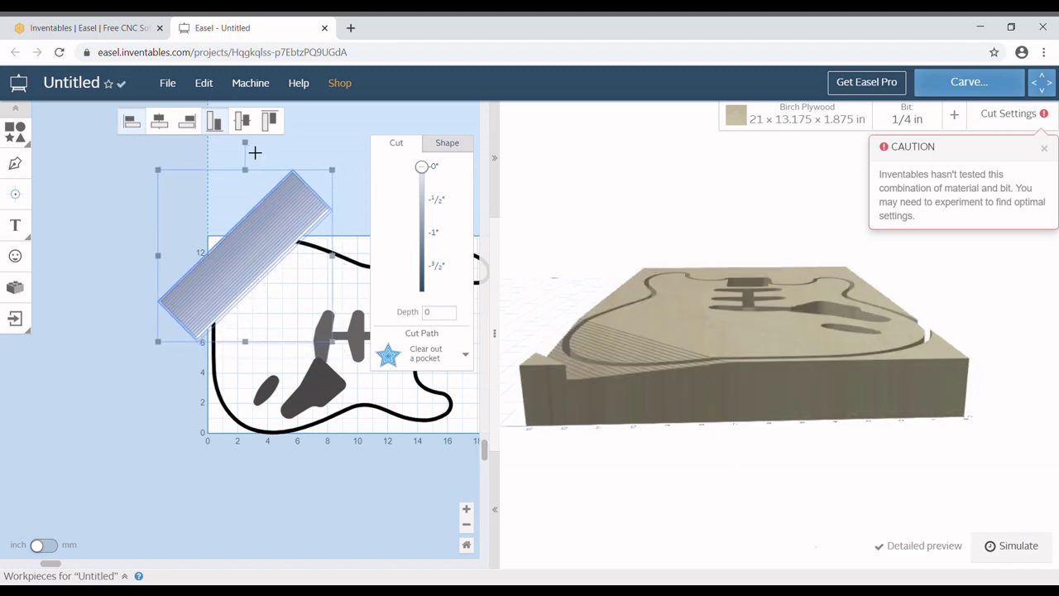
drag(254, 149, 265, 151)
drag(259, 246, 274, 272)
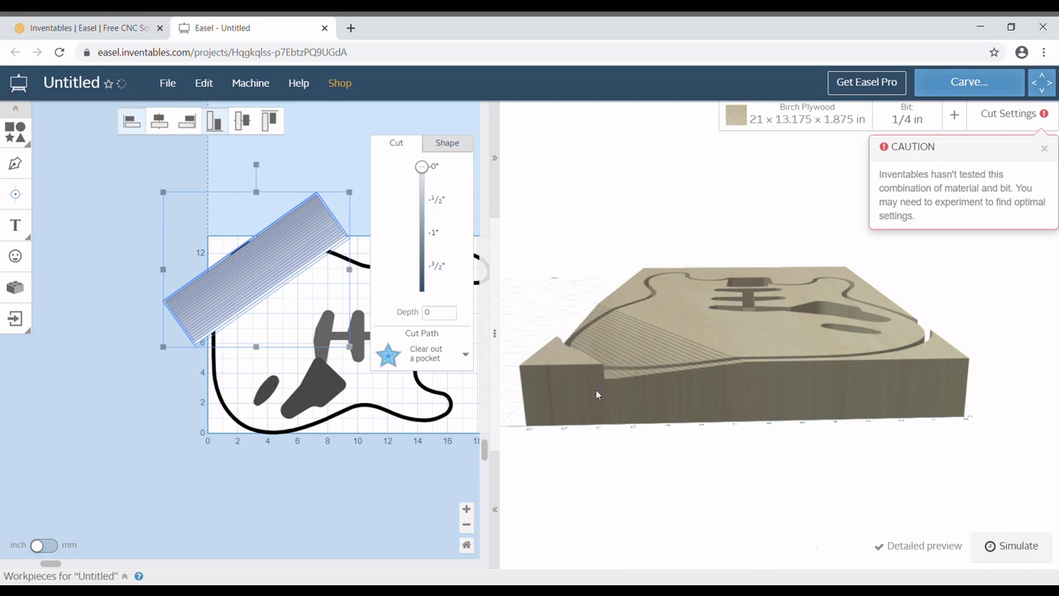
drag(599, 393, 667, 399)
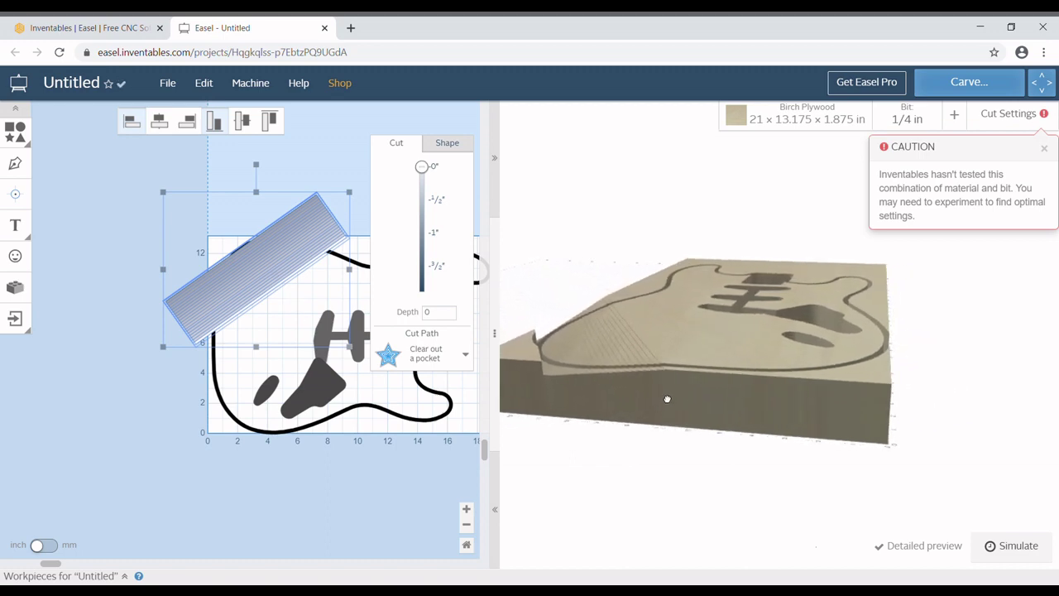
Clip the slope strips to the body outline with the Intersect All app, keeping the top volume.
click(338, 465)
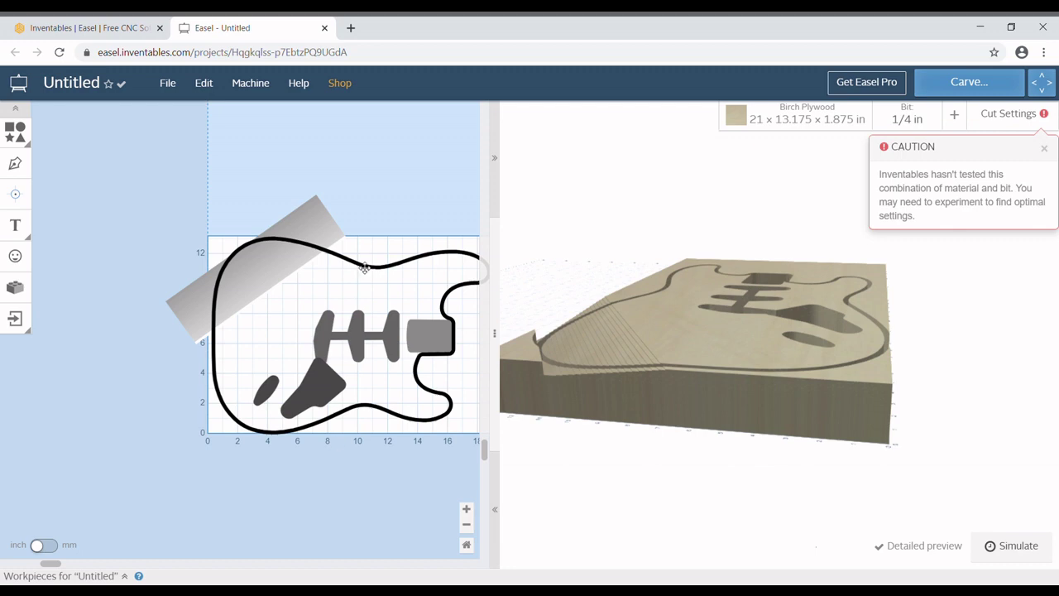
drag(237, 209, 366, 282)
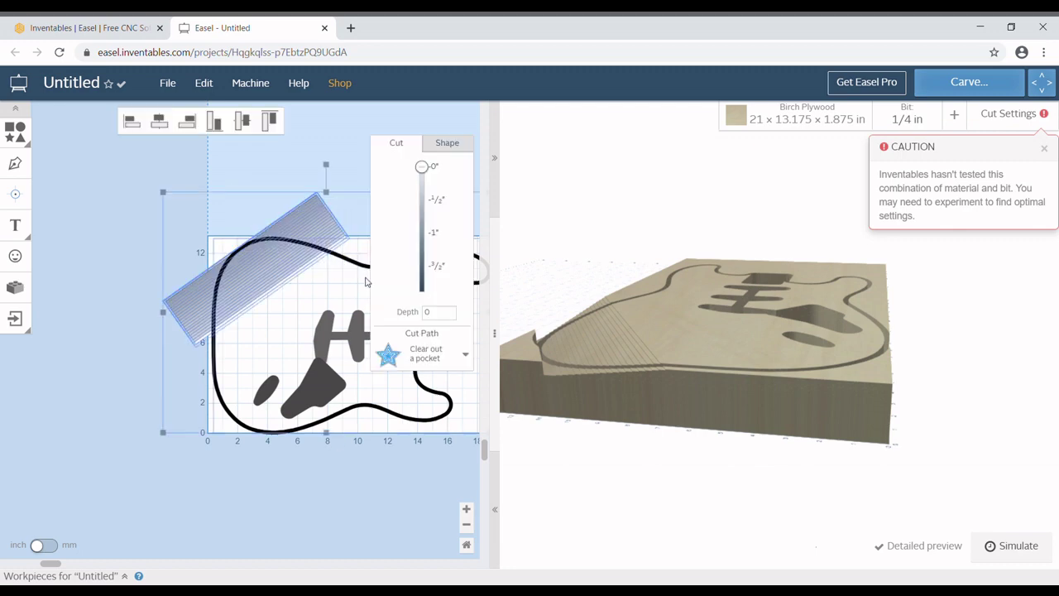
click(14, 287)
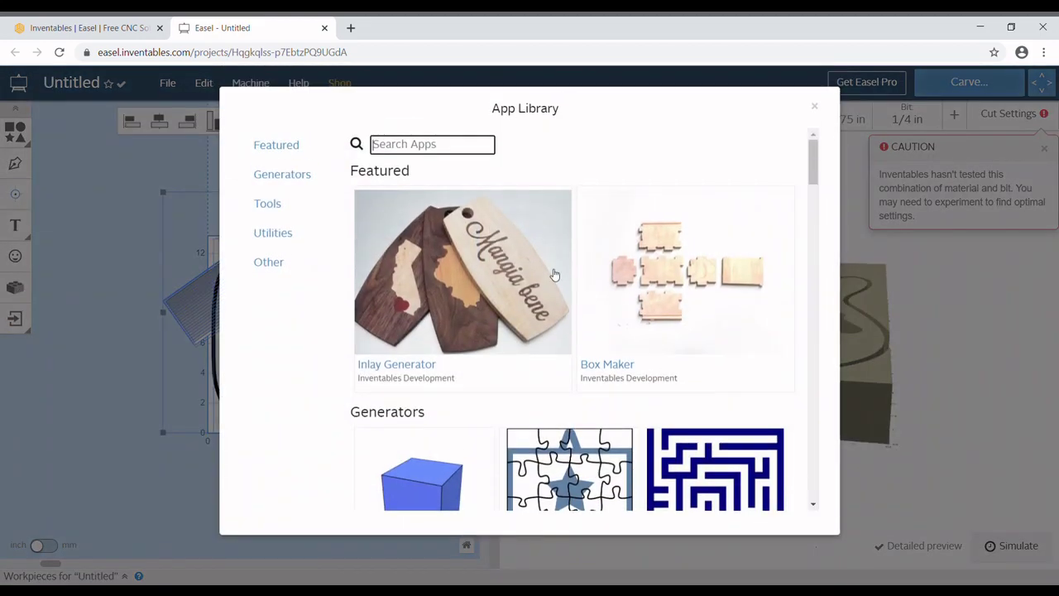
drag(813, 162, 846, 325)
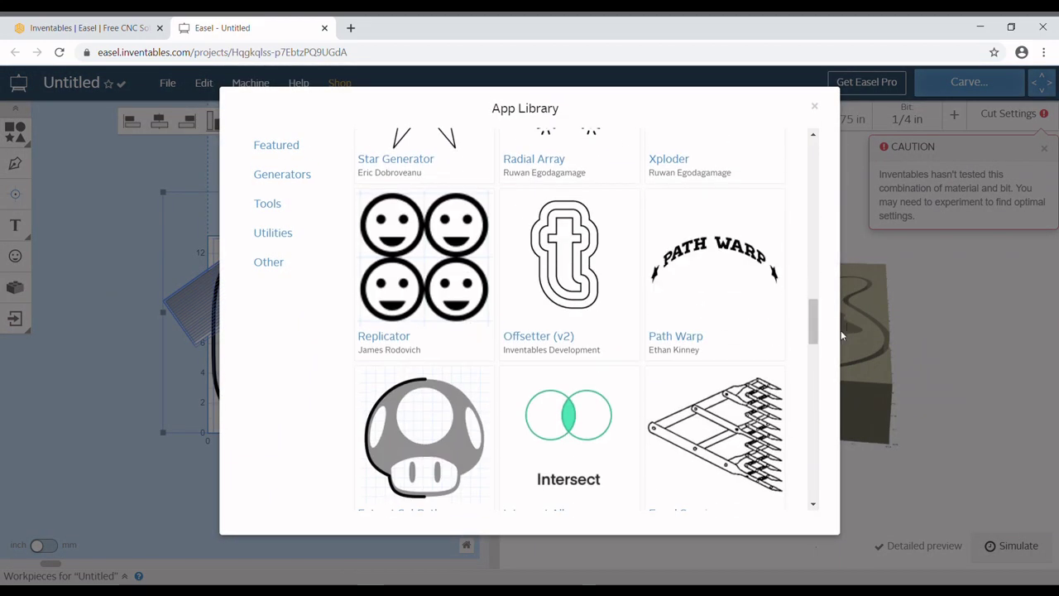
click(590, 453)
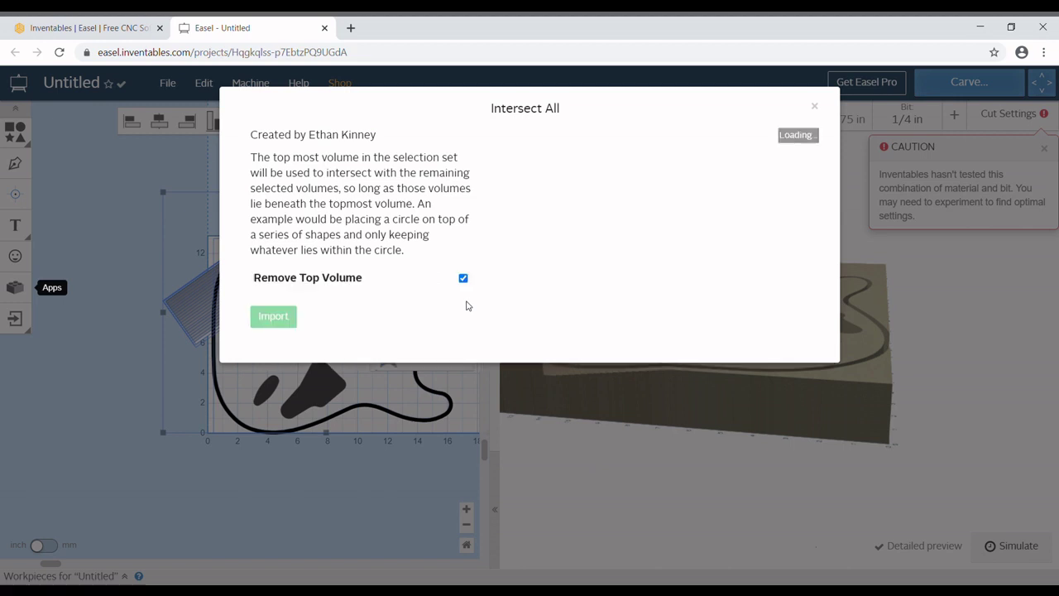
click(463, 278)
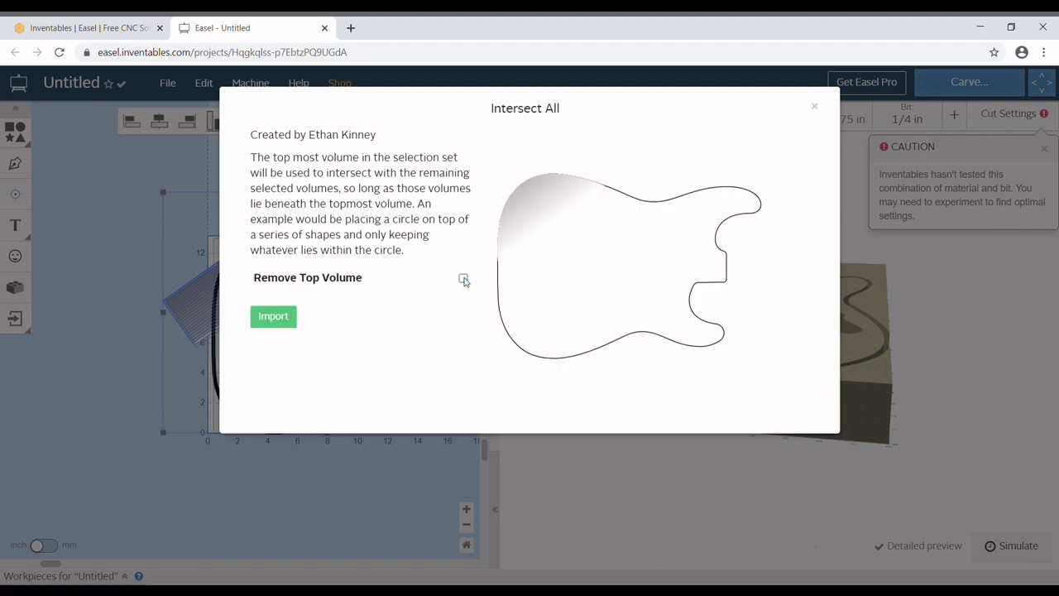
click(261, 319)
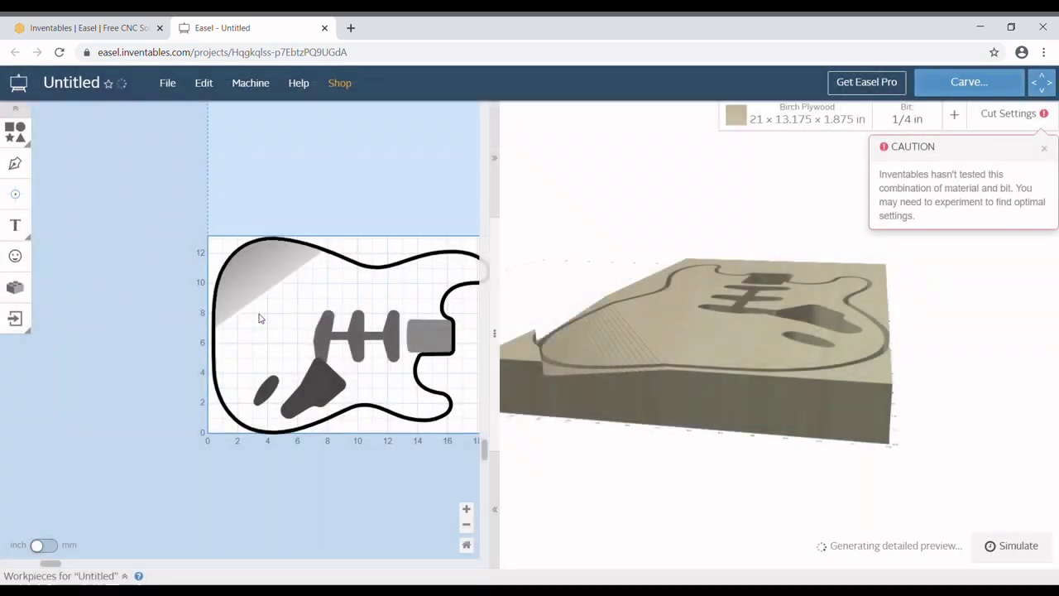
Bring the body outline to the front of the clipped slope strips.
click(221, 362)
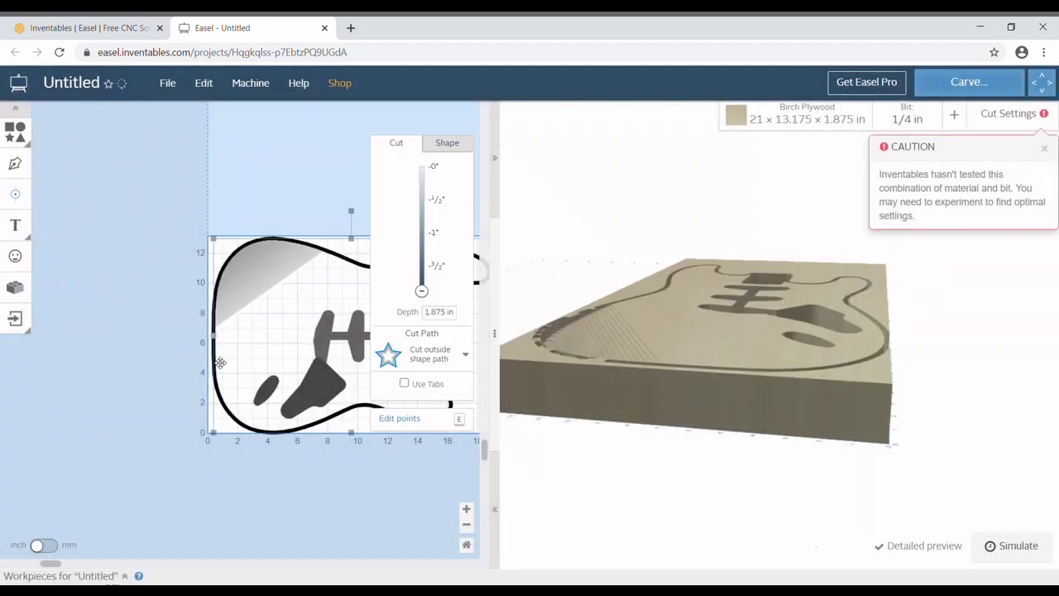
click(203, 83)
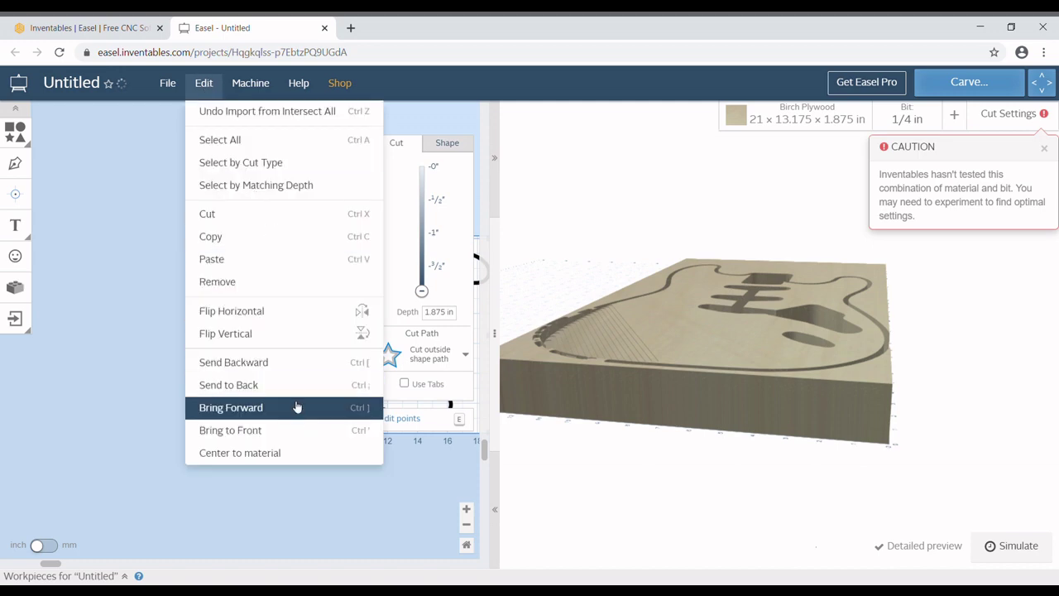
click(294, 429)
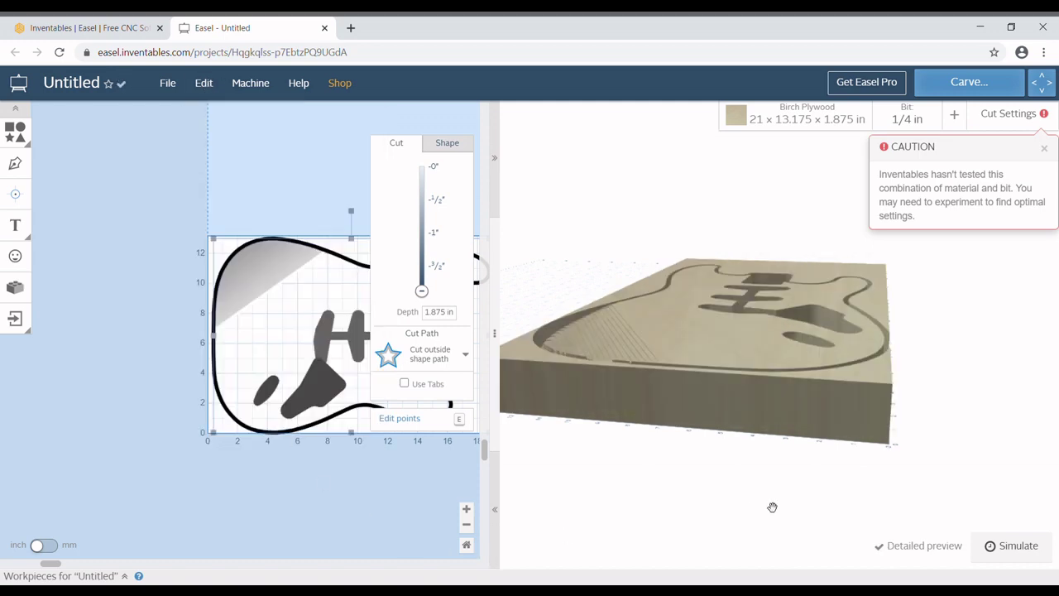
Examine the stepped slope, the outline cut and the cavities in the 3D preview from several angles.
drag(772, 507, 976, 322)
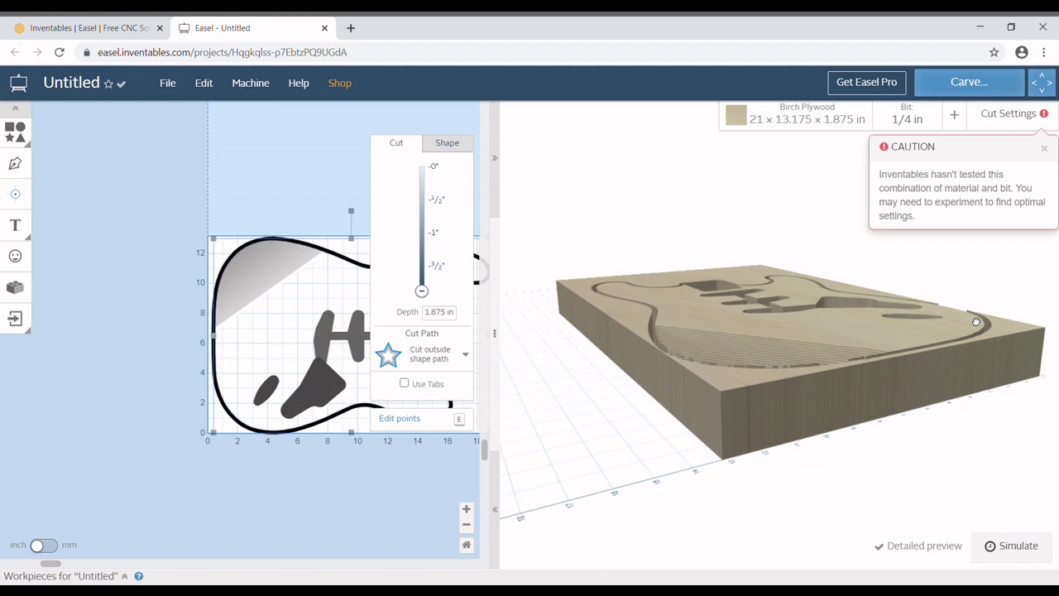
drag(976, 322, 944, 343)
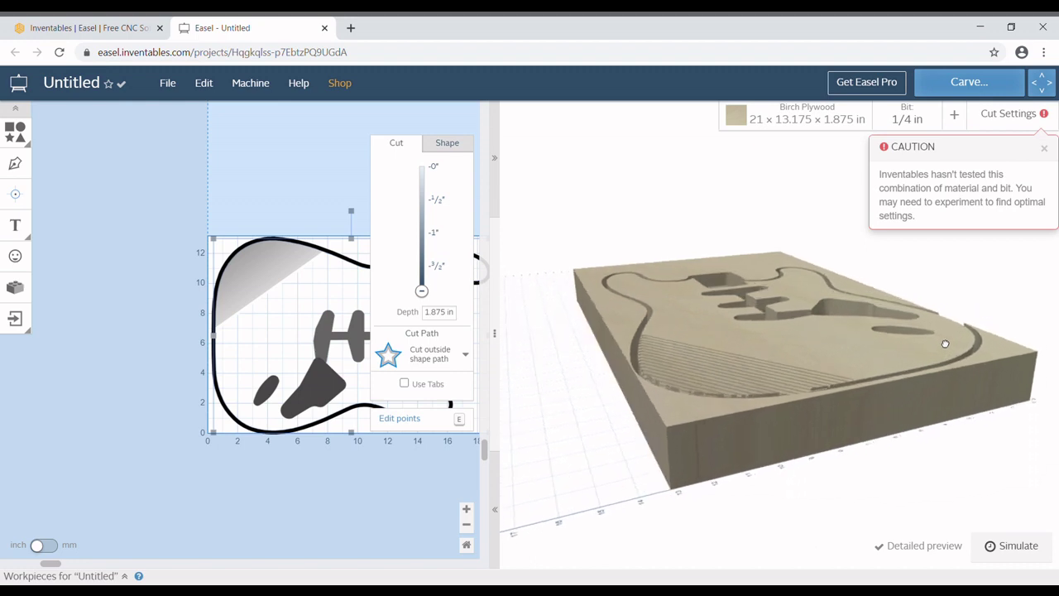
drag(940, 348, 1029, 22)
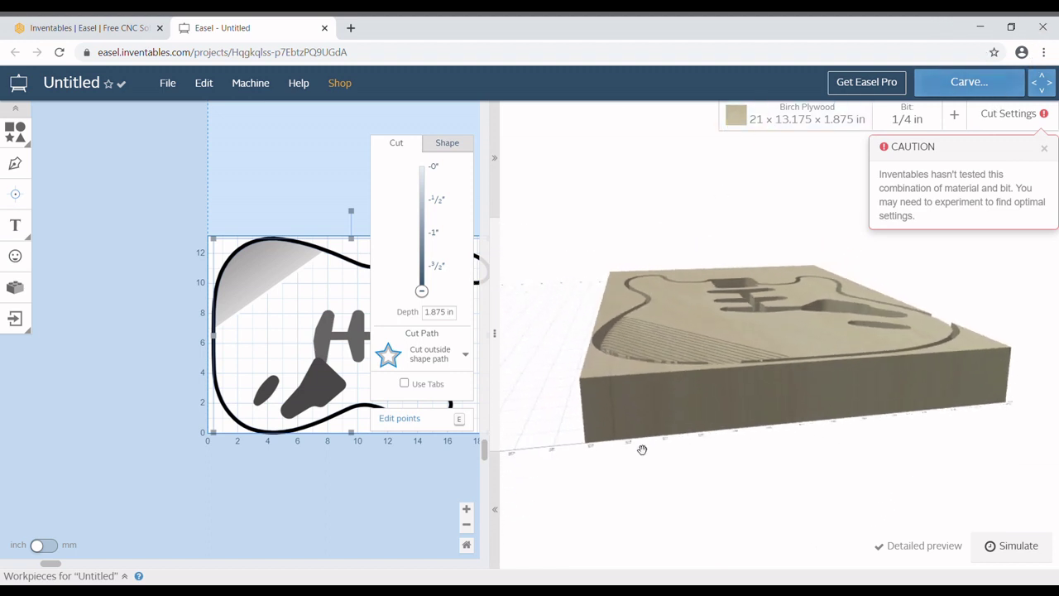
scroll(679, 395, up, 5)
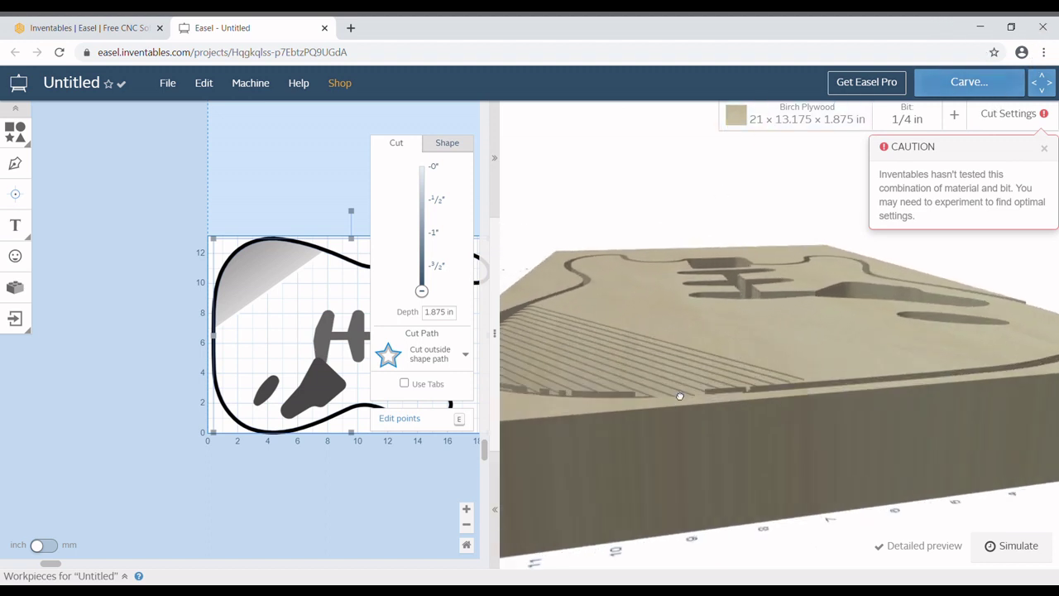
drag(679, 395, 603, 428)
drag(698, 378, 756, 573)
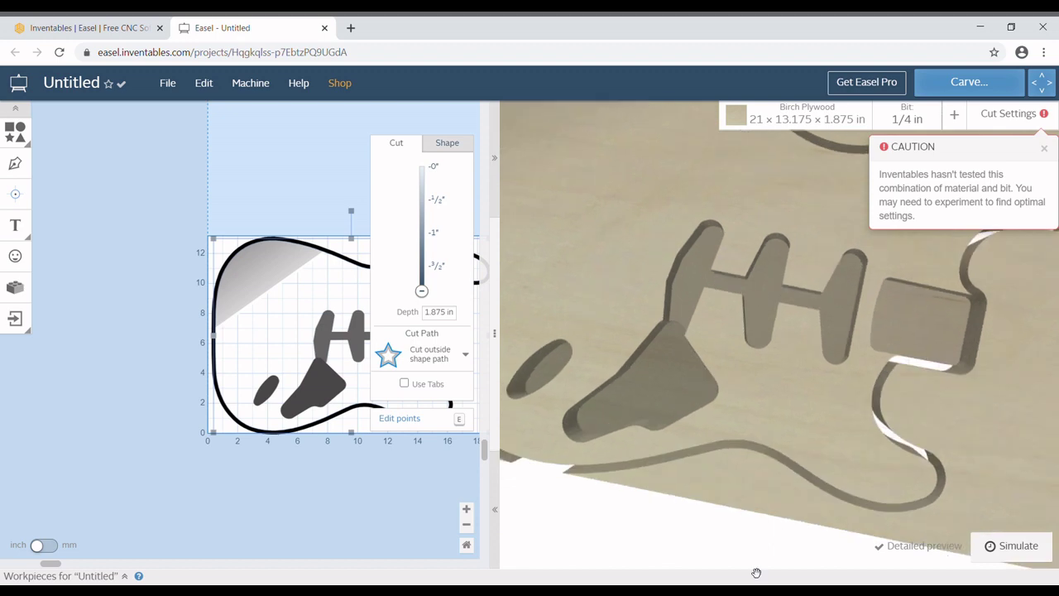
Check the neck pocket's cut depth, position and size, viewing its dimensions in both millimetres and inches.
click(467, 508)
click(468, 545)
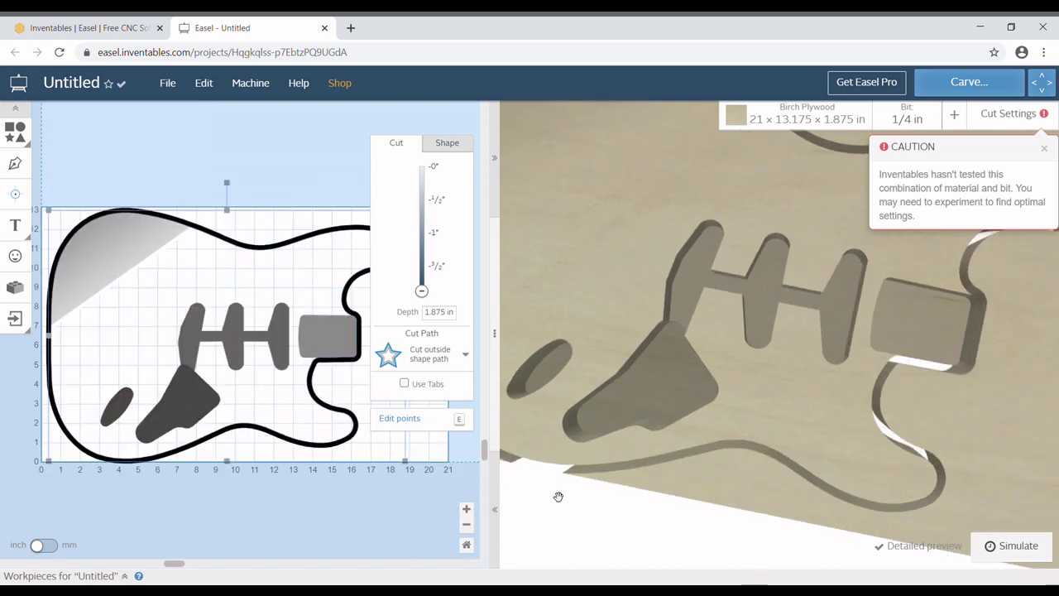
drag(503, 338, 766, 334)
click(349, 333)
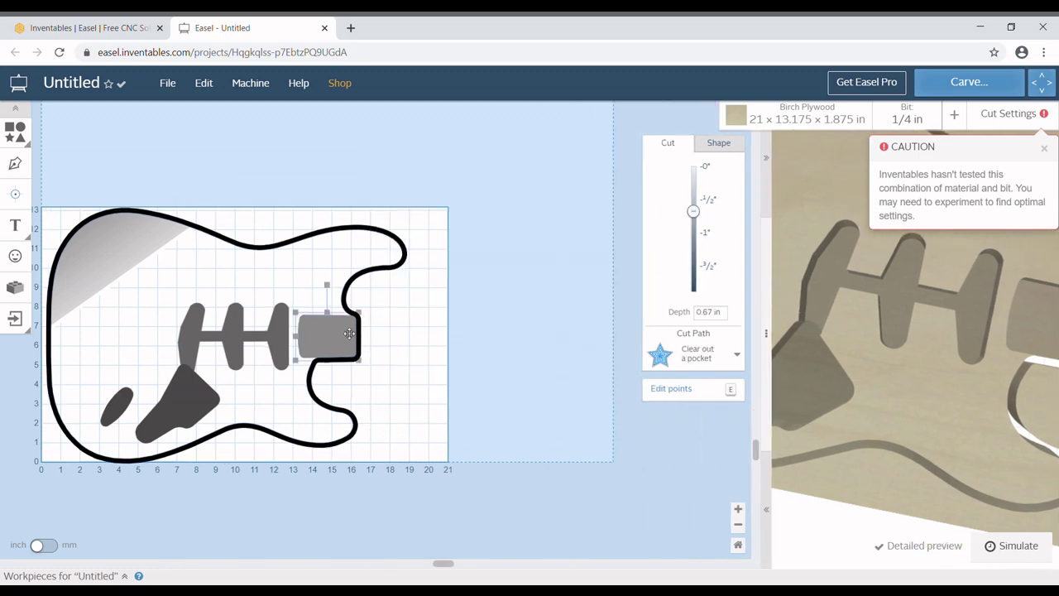
click(725, 145)
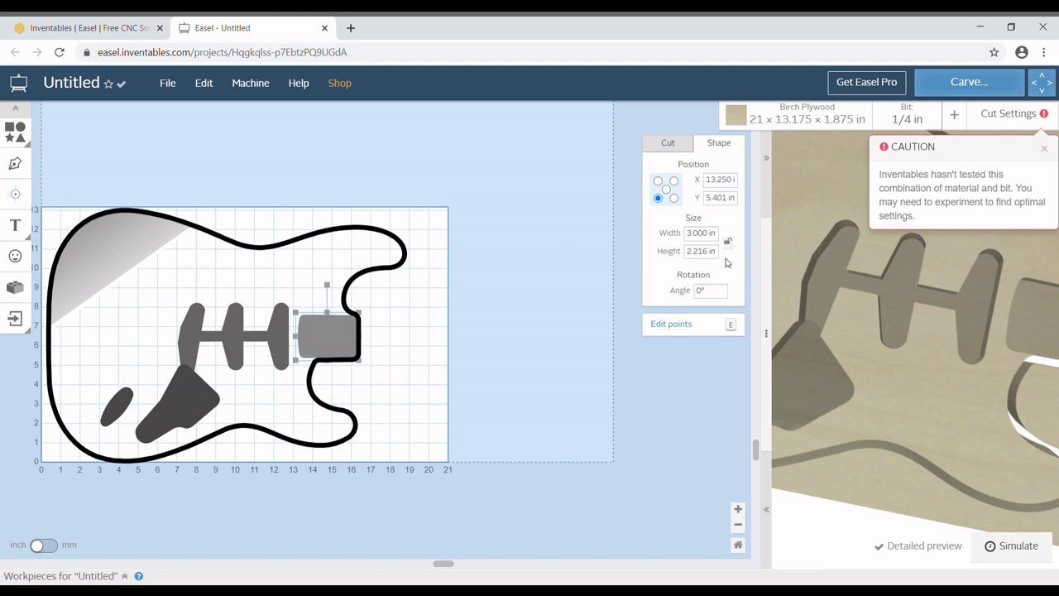
click(674, 144)
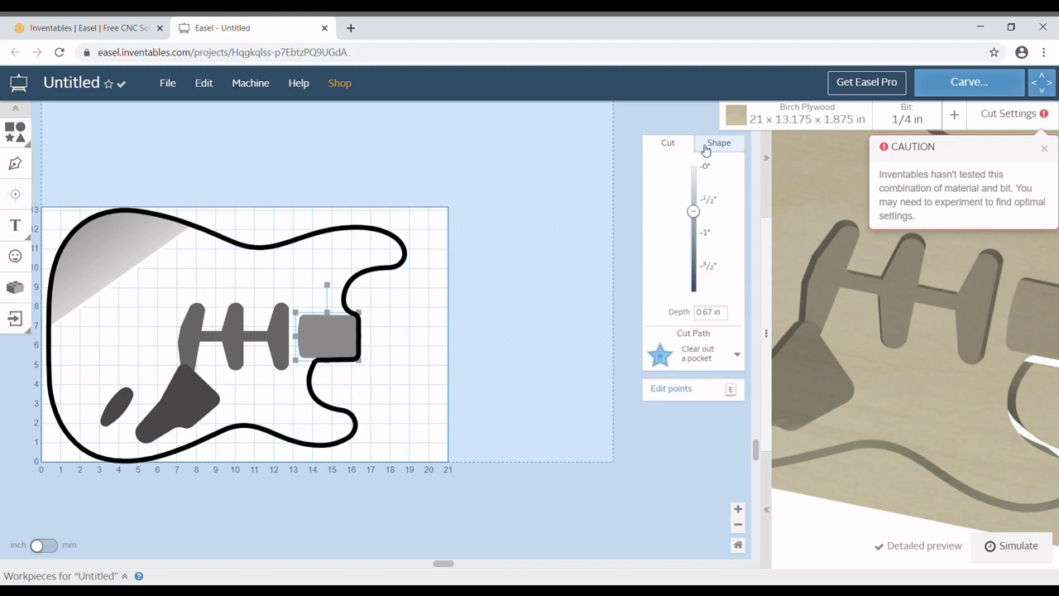
click(704, 146)
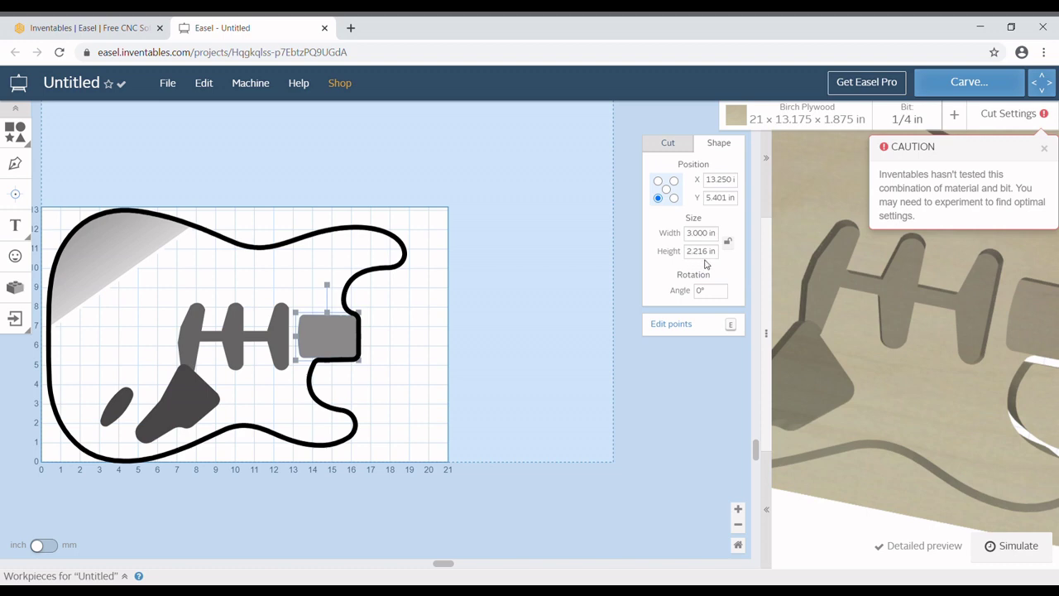
click(48, 545)
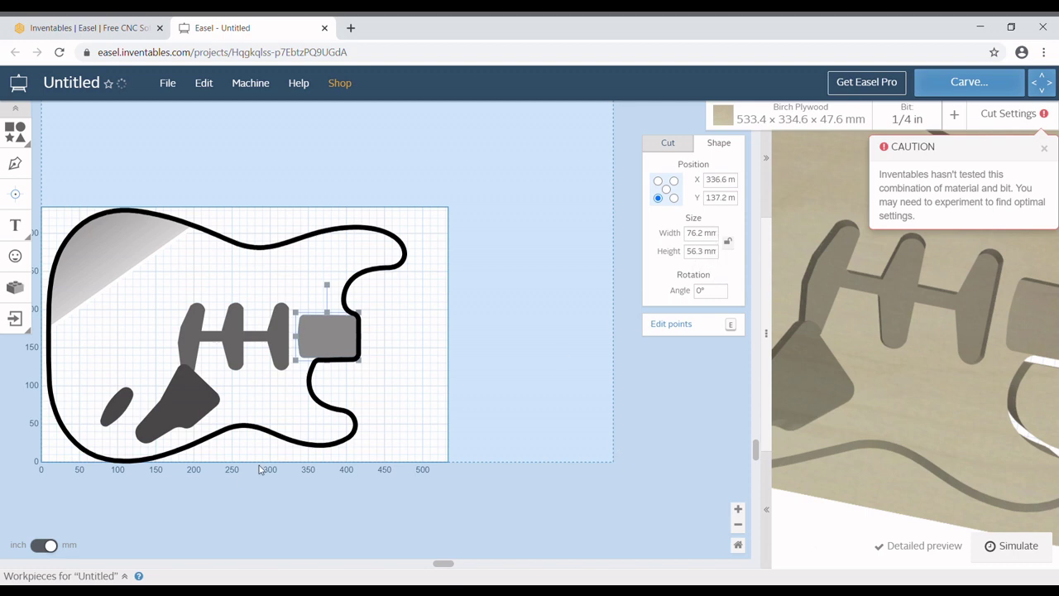
click(48, 547)
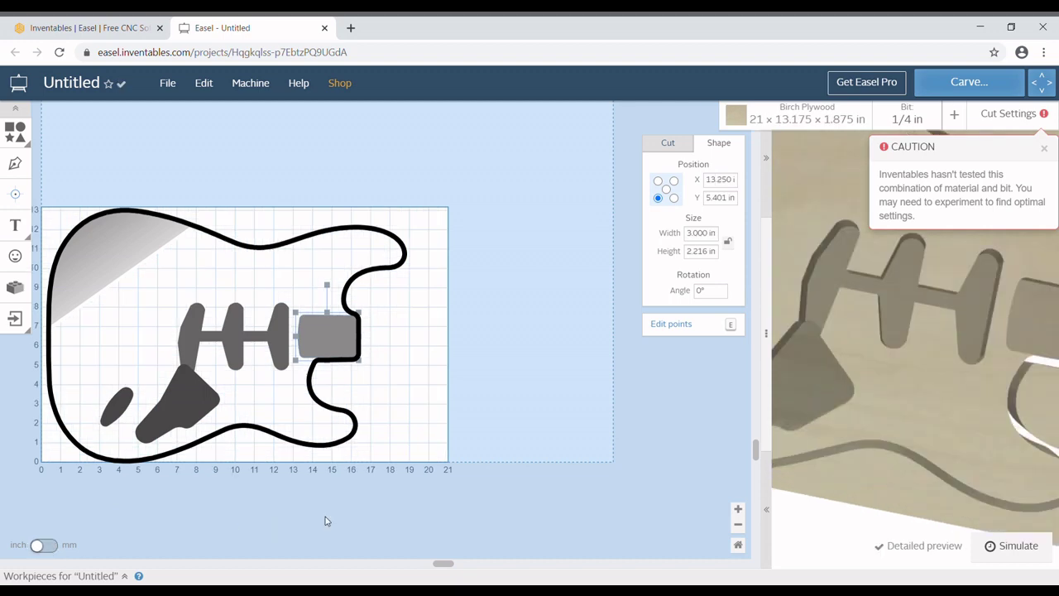
click(691, 251)
Dismiss the material caution and simulate the toolpaths in a widened 3D preview.
click(1043, 149)
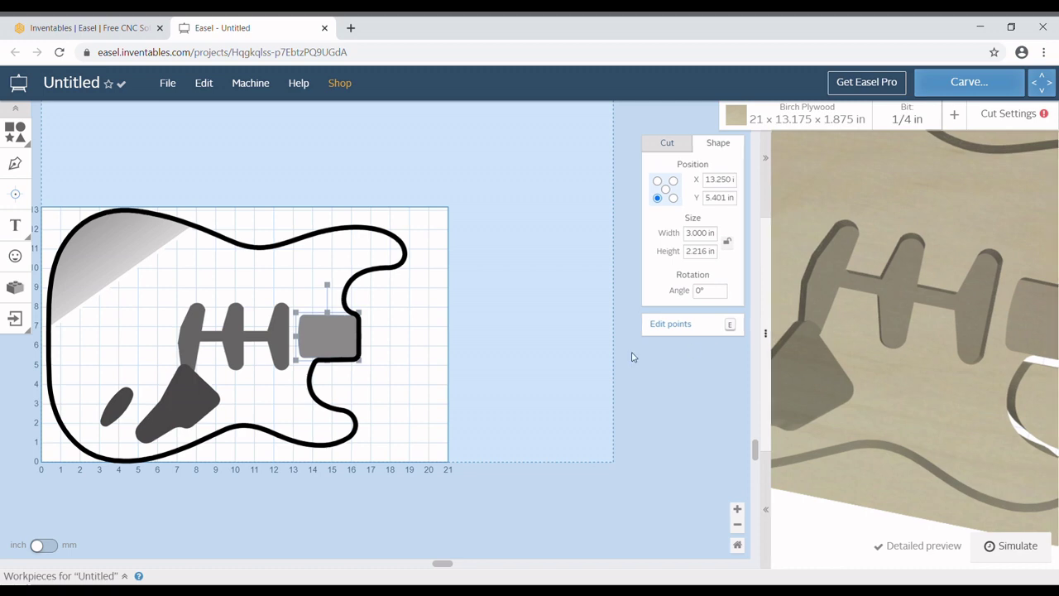
drag(633, 357, 547, 347)
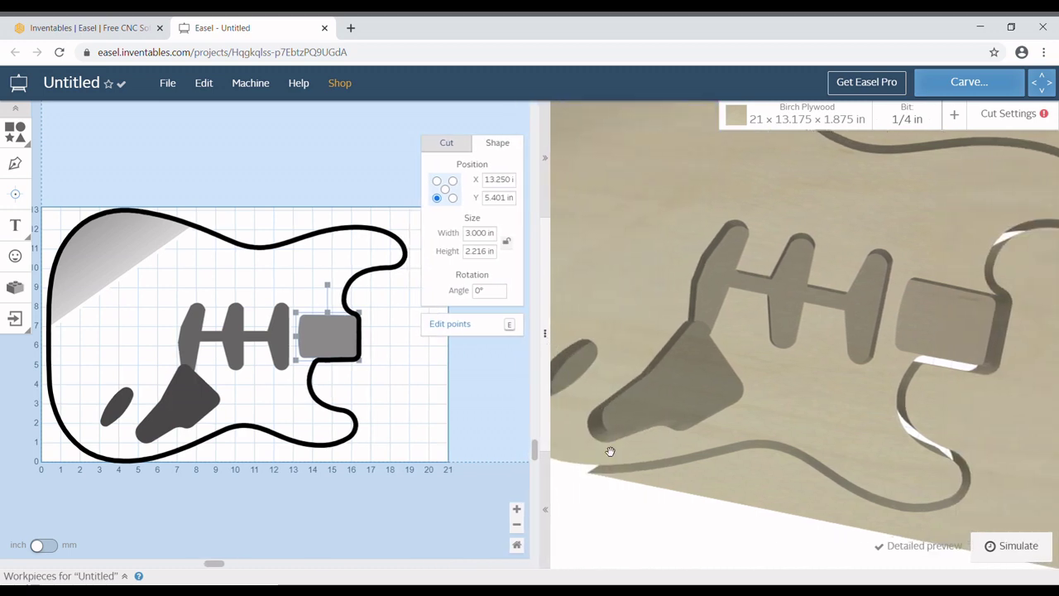
click(1017, 546)
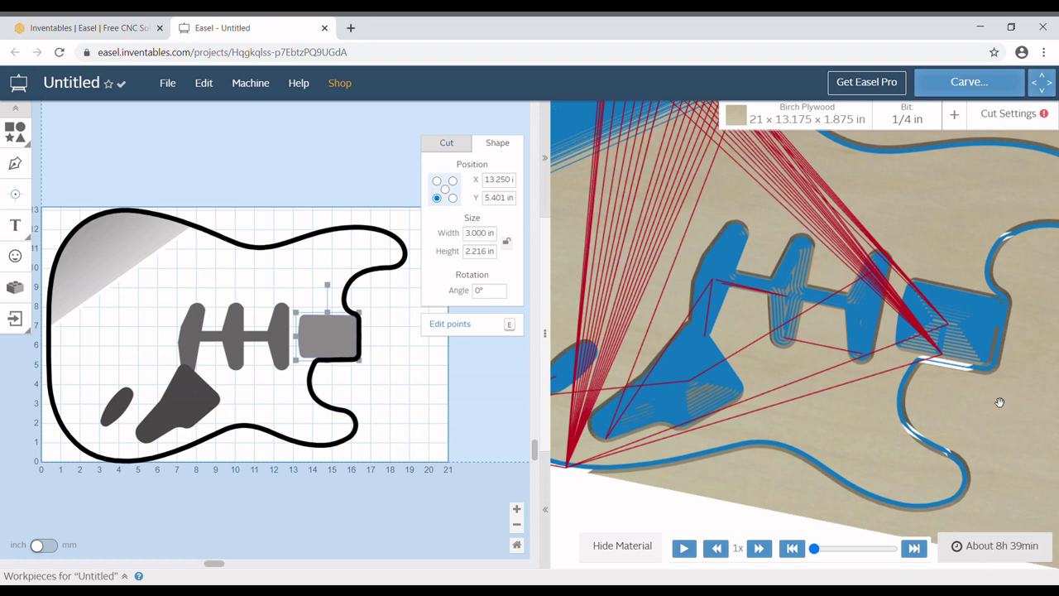
Switch the cut settings to manual, with a feed rate of 175 in/min and a plunge rate of 12 in/min.
click(1009, 116)
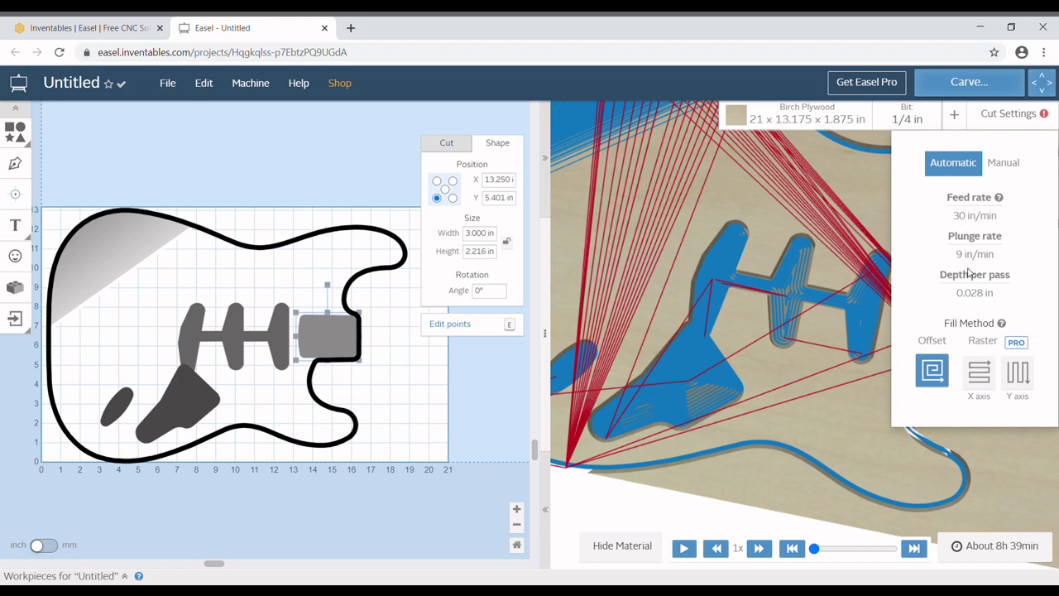
click(1016, 163)
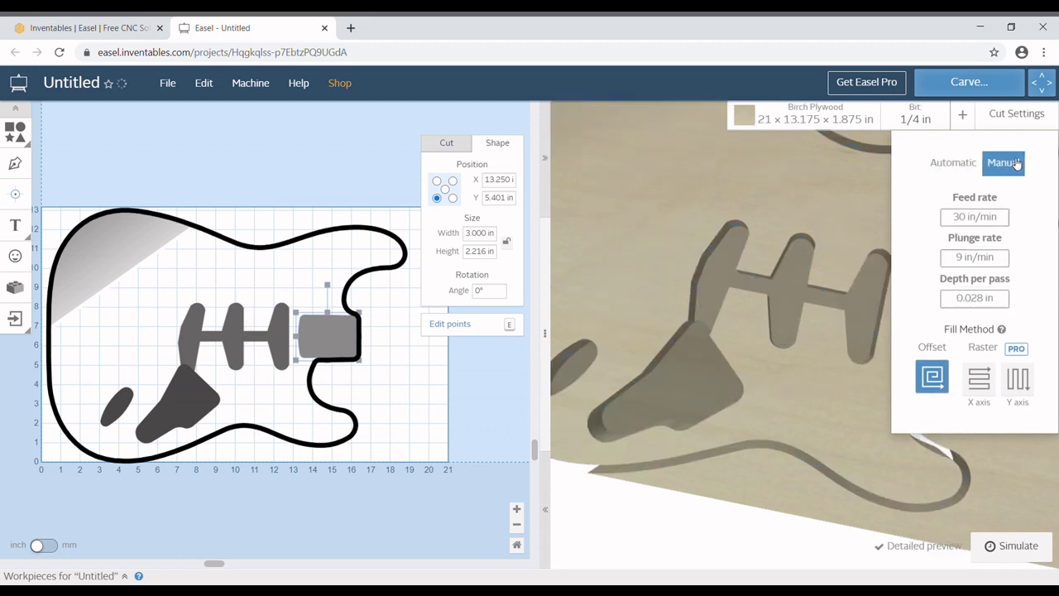
click(971, 221)
triple_click(971, 220)
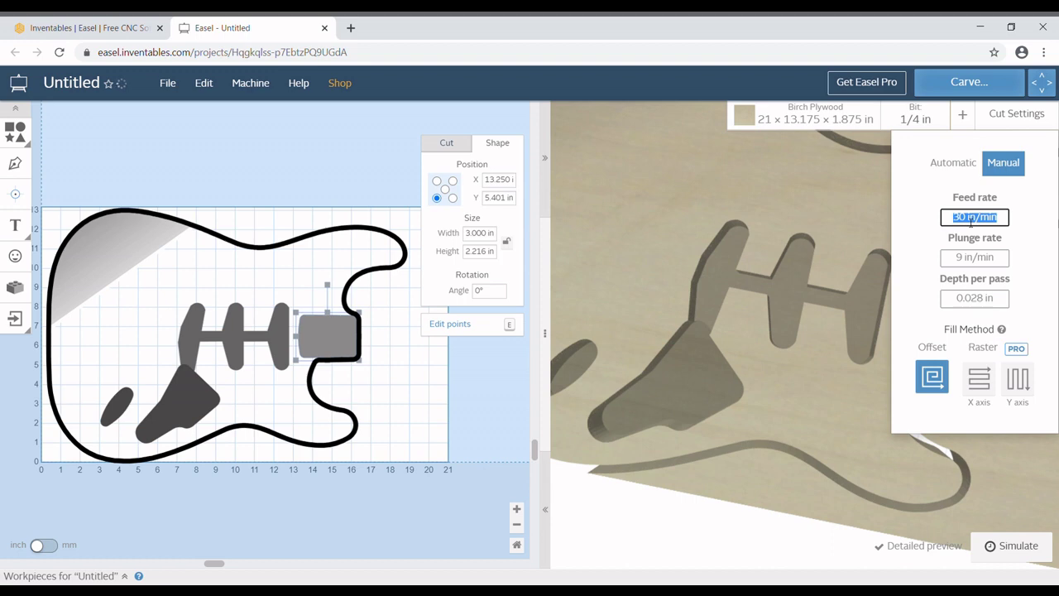
text(175)
click(971, 260)
triple_click(971, 262)
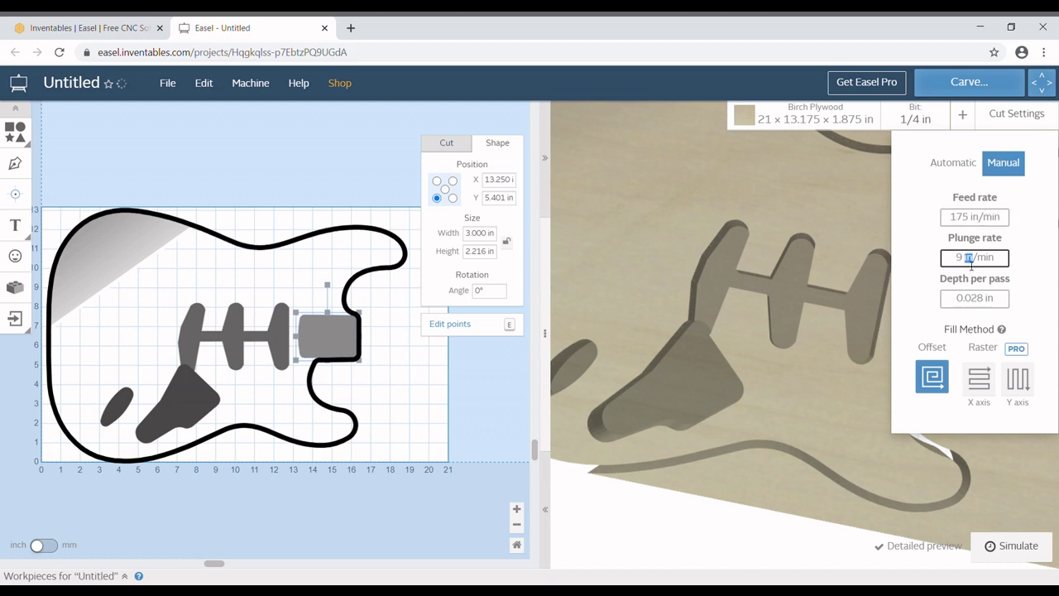
text(12)
Set the depth per pass to 0.075 in and simulate the toolpaths again.
click(971, 300)
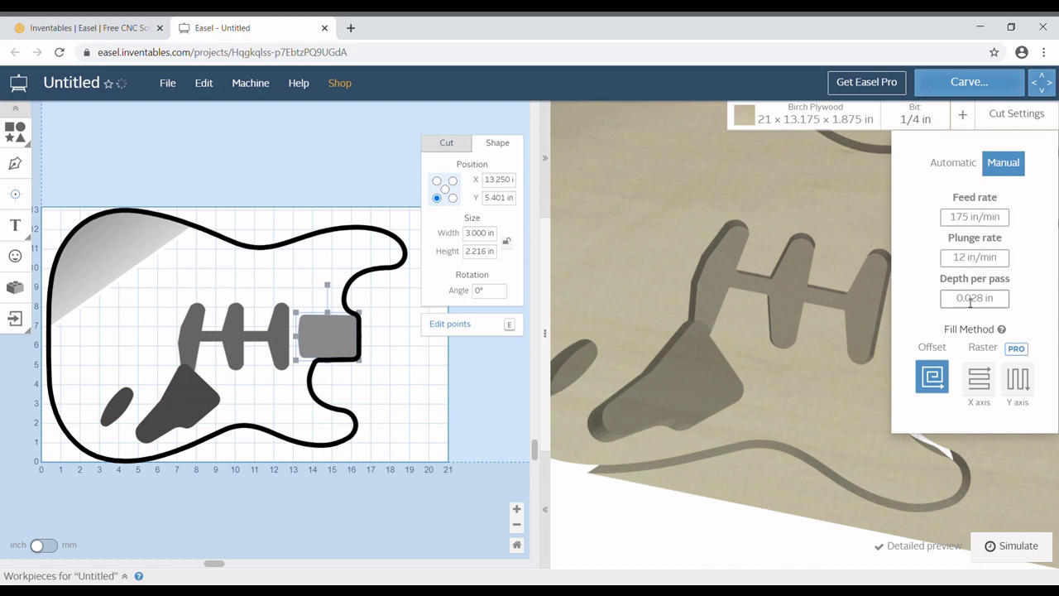
triple_click(972, 299)
key(BackSpace)
text(0.075)
click(806, 363)
click(1010, 545)
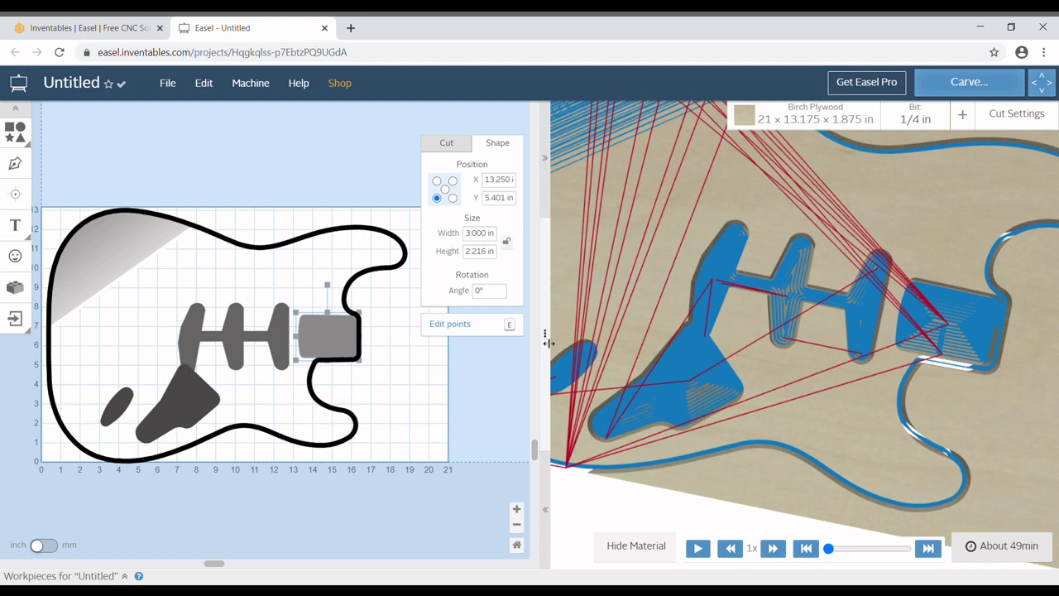
Play the toolpath simulation of the whole body at 32x speed and pause it once the pickup cavities are being cut.
scroll(670, 365, down, 5)
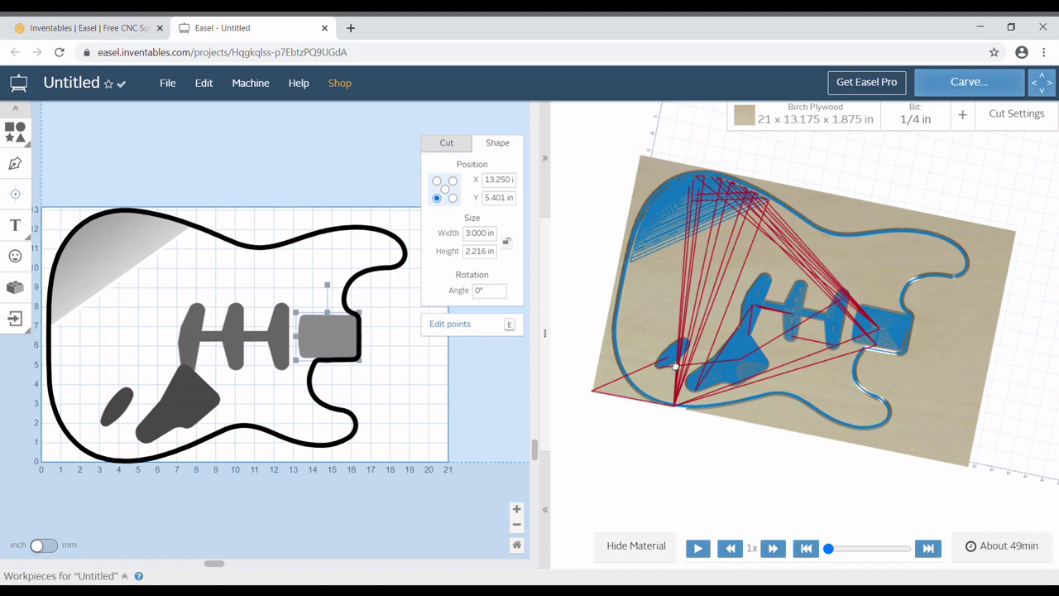
drag(671, 365, 744, 319)
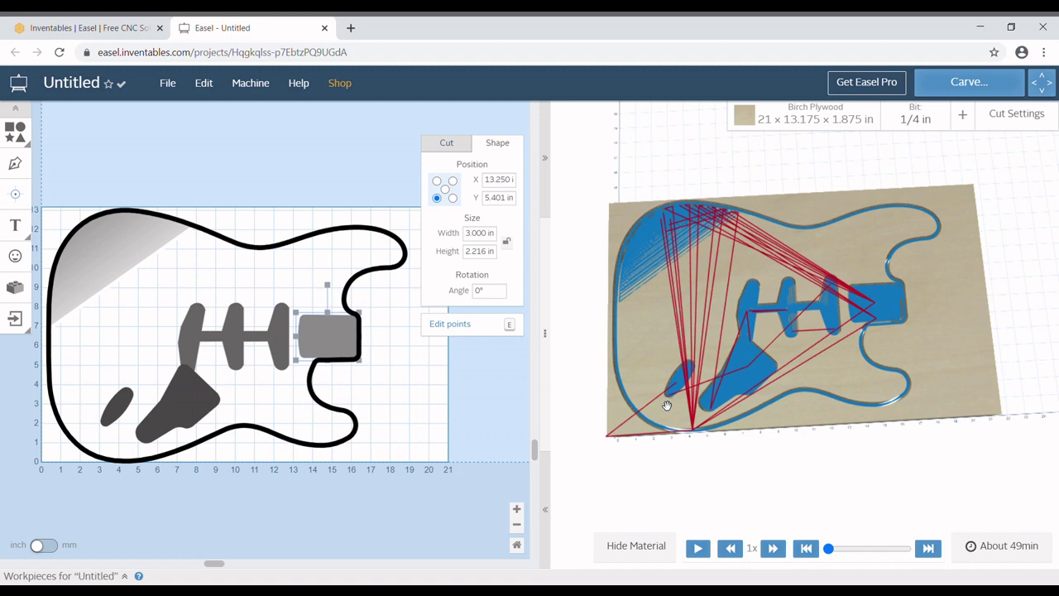
click(699, 549)
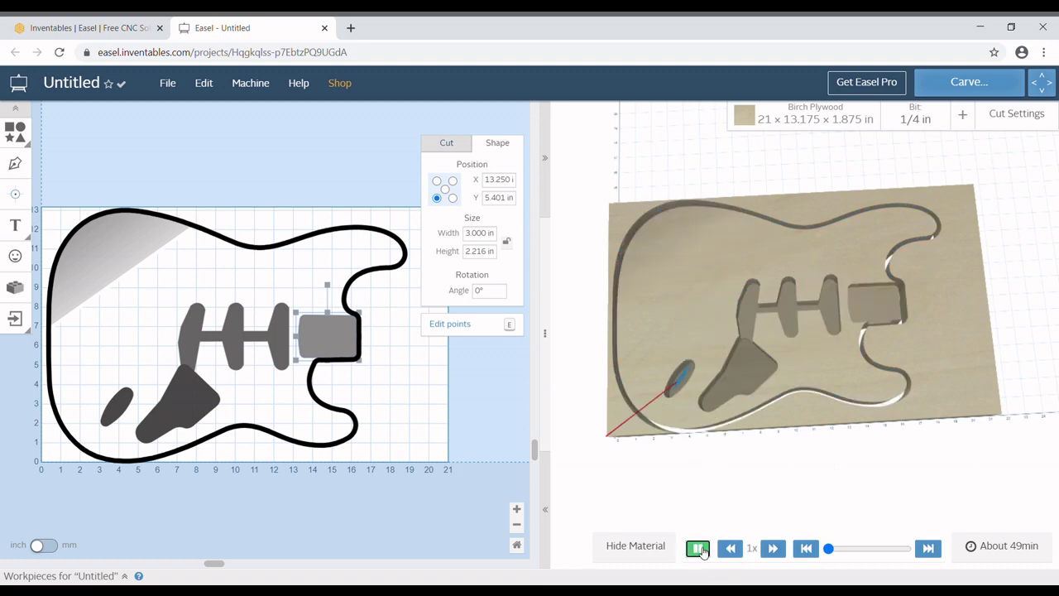
click(772, 548)
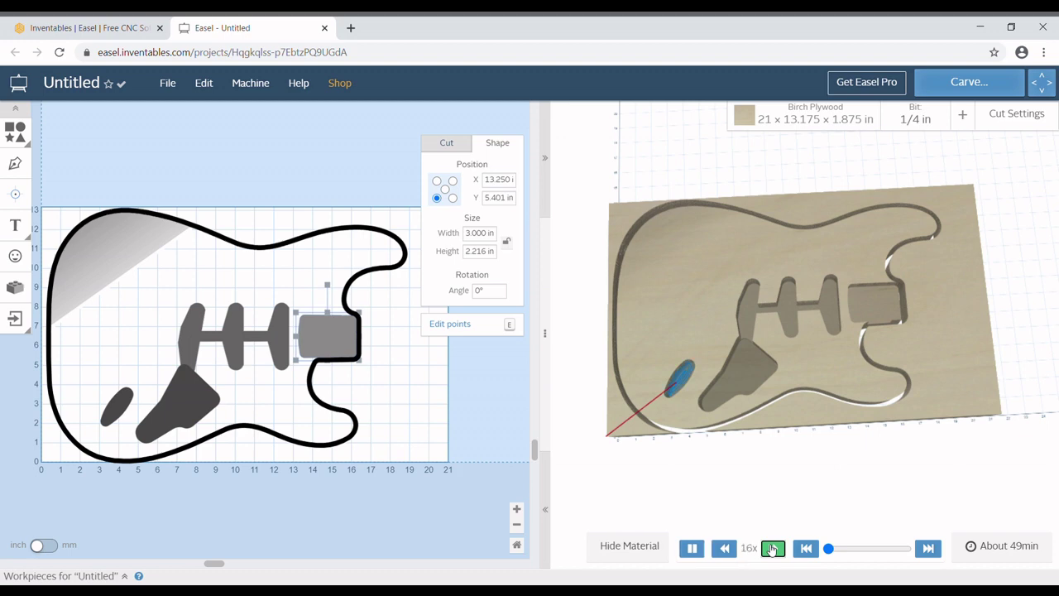
click(772, 548)
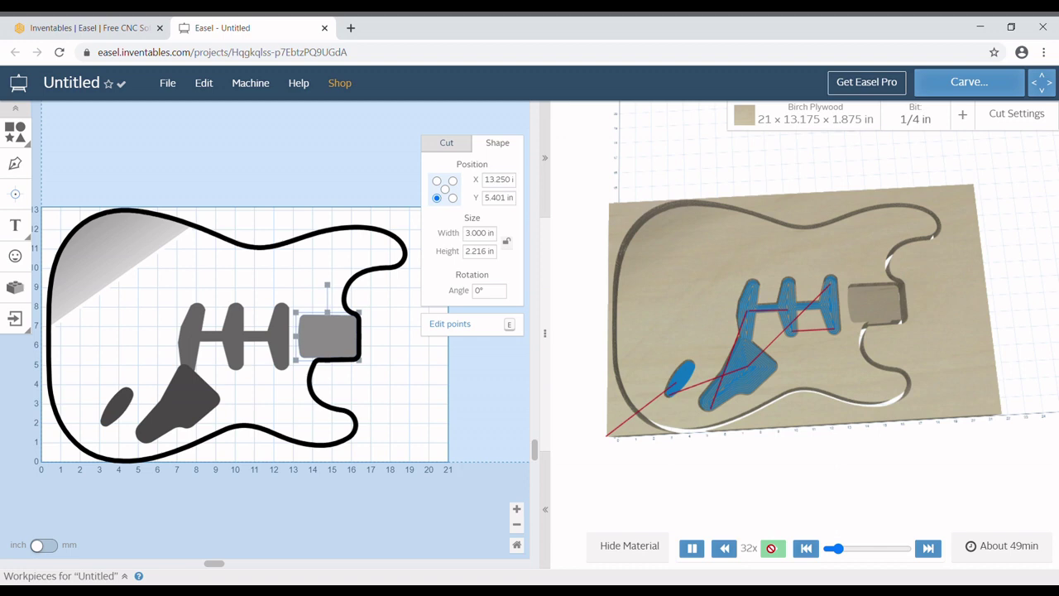
click(692, 548)
Examine the cavity toolpaths' depth from the side with the material hidden while the simulation resumes, and show the material again.
drag(669, 527, 695, 44)
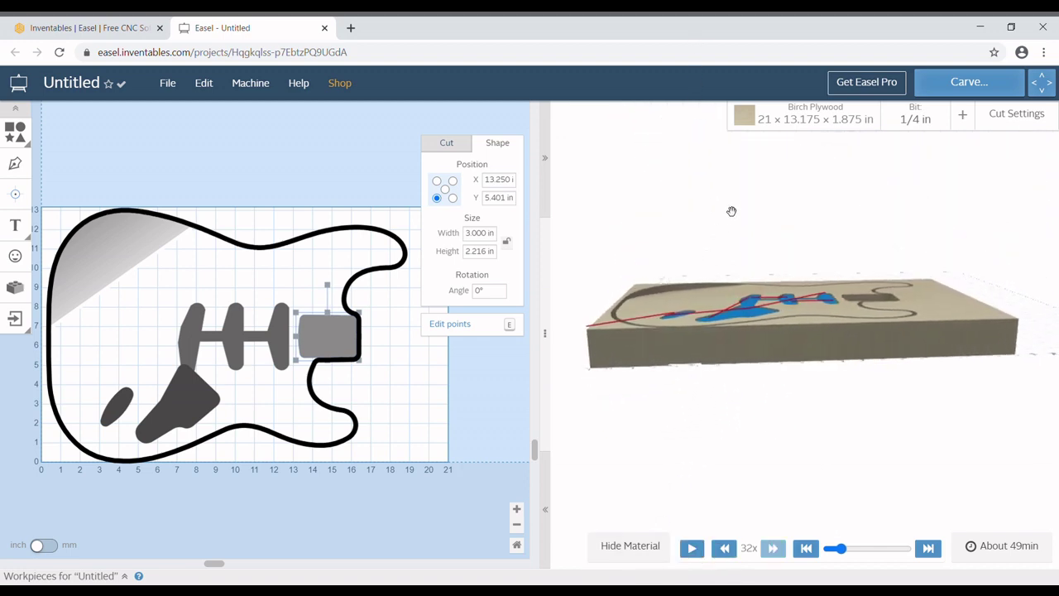
drag(745, 321, 745, 284)
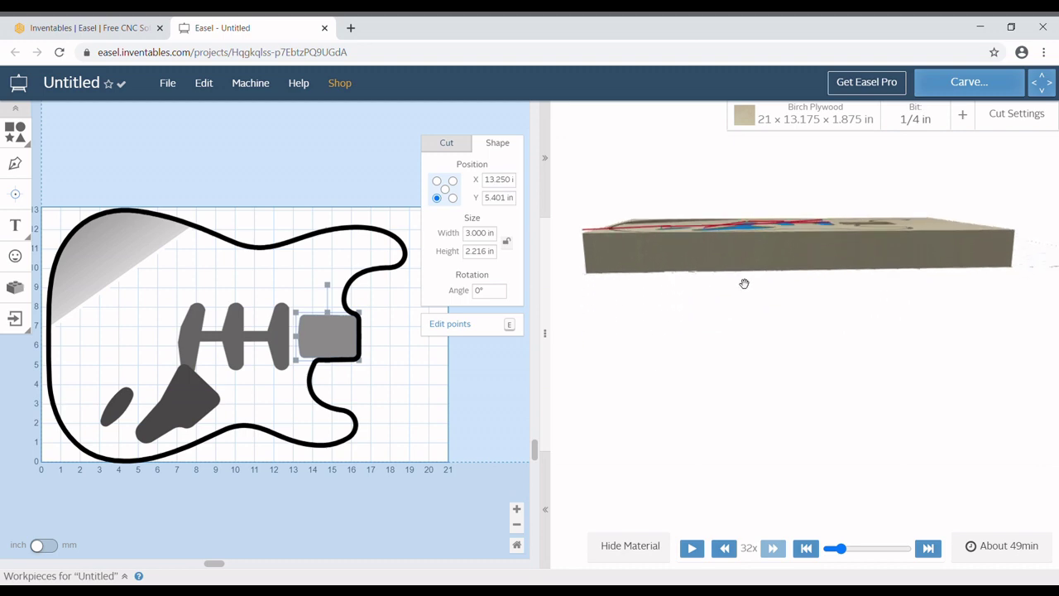
click(659, 548)
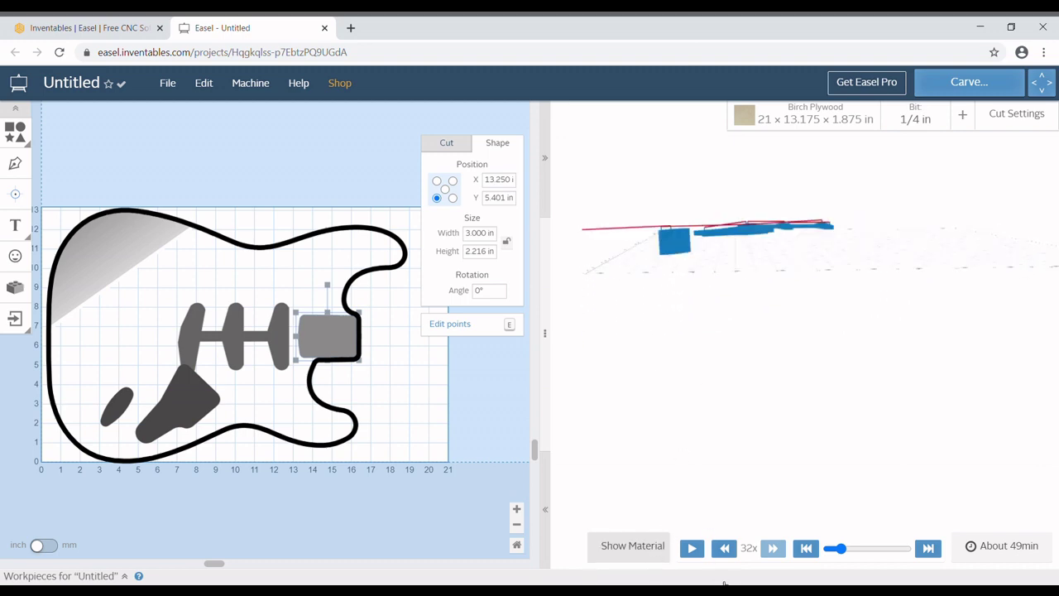
click(691, 548)
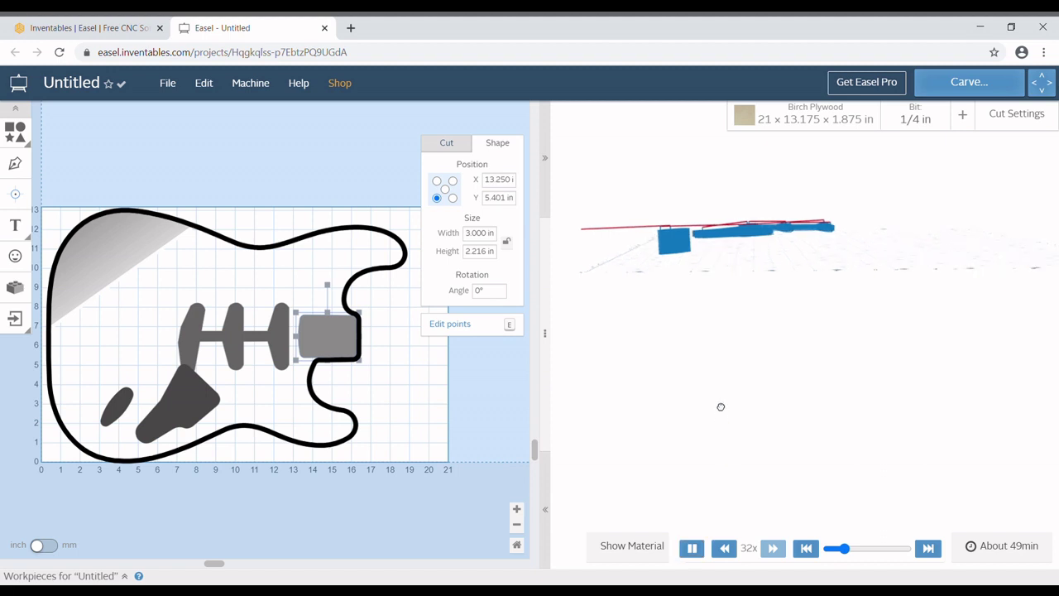
drag(721, 405, 713, 381)
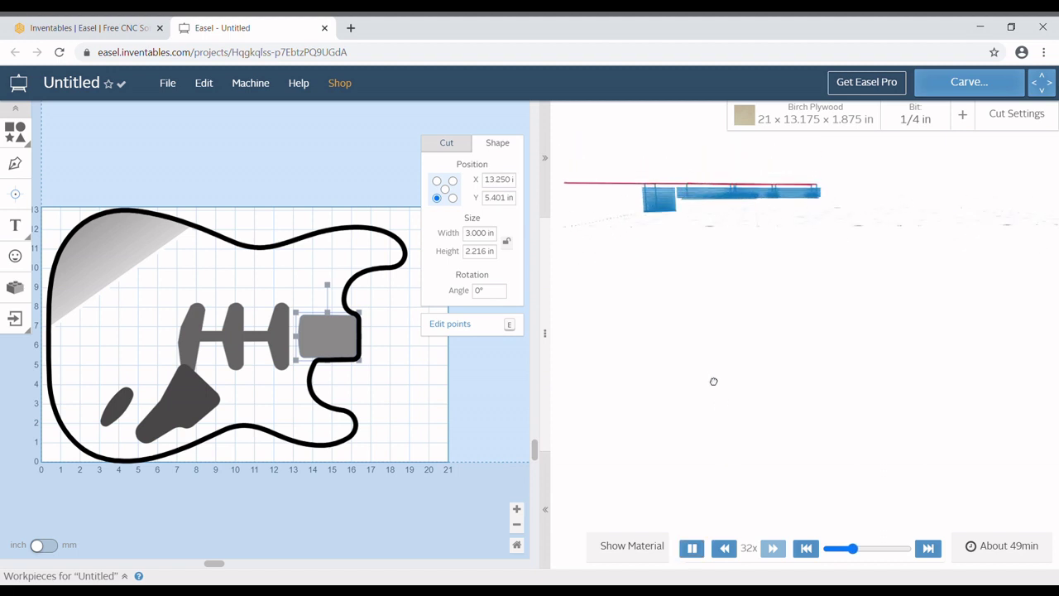
drag(712, 381, 711, 416)
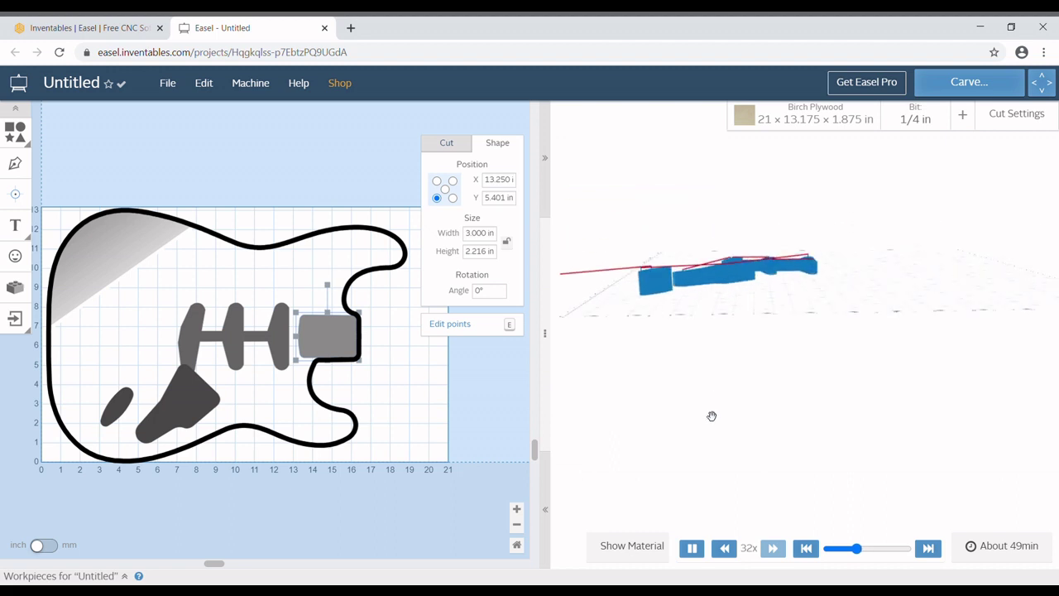
click(660, 538)
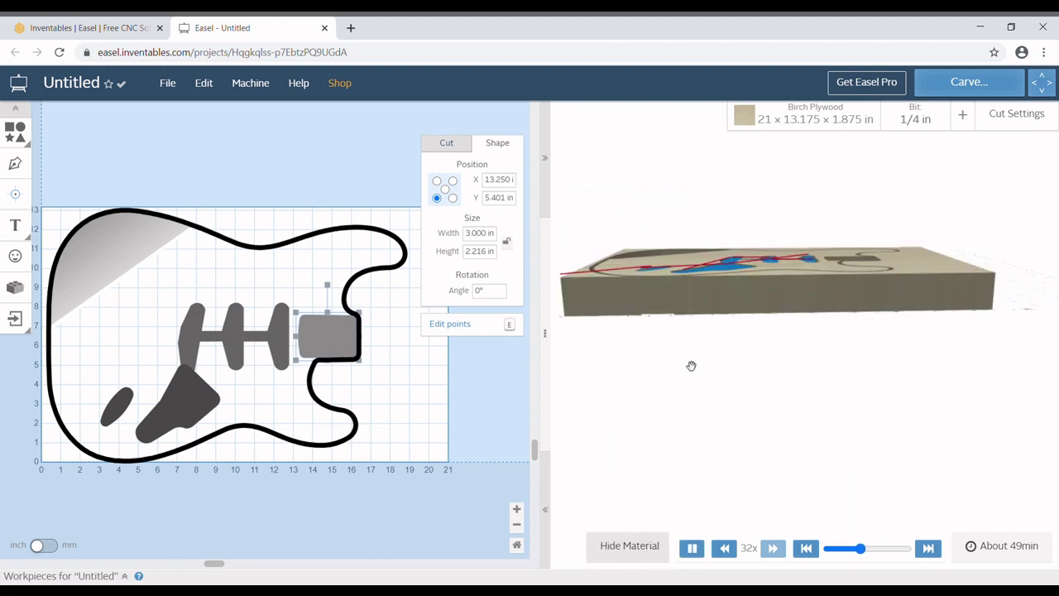
drag(690, 364, 708, 591)
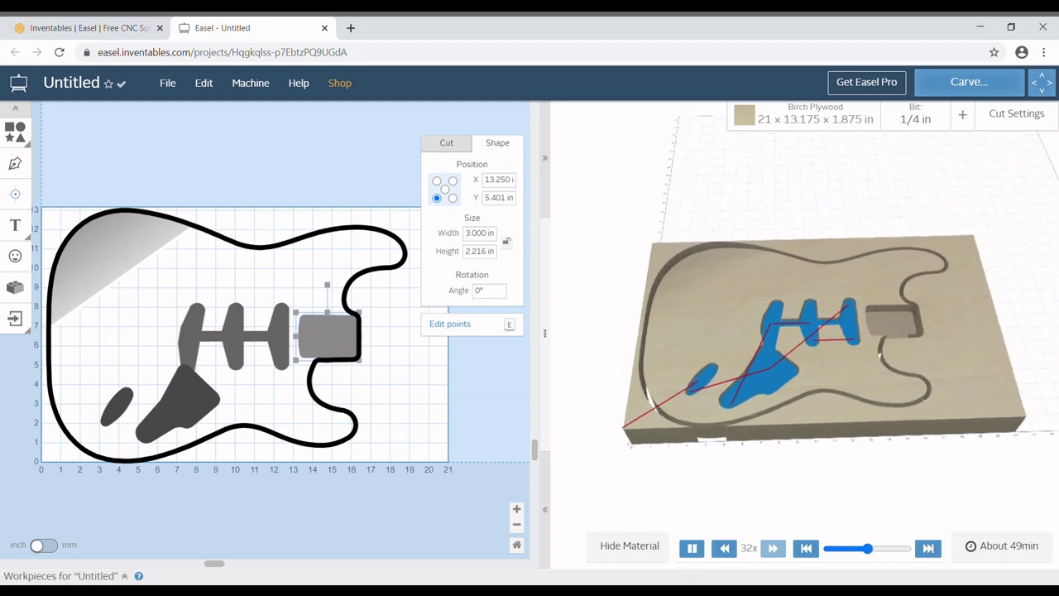